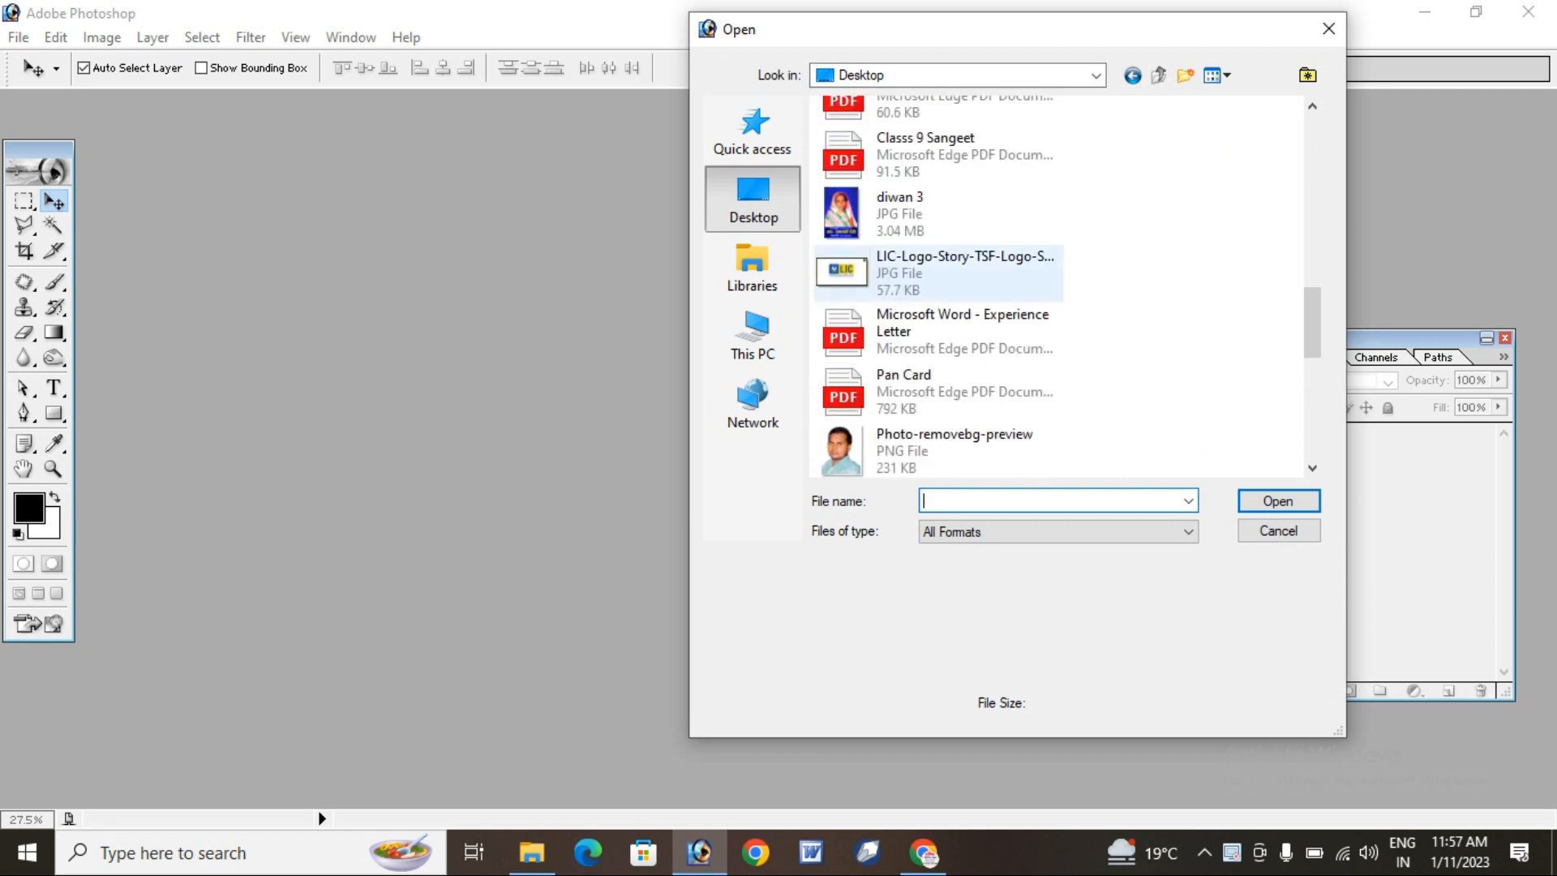
Open the JPG photo 20230109_141910 from the Desktop
scroll(932, 324, up, 5)
scroll(932, 343, down, 1)
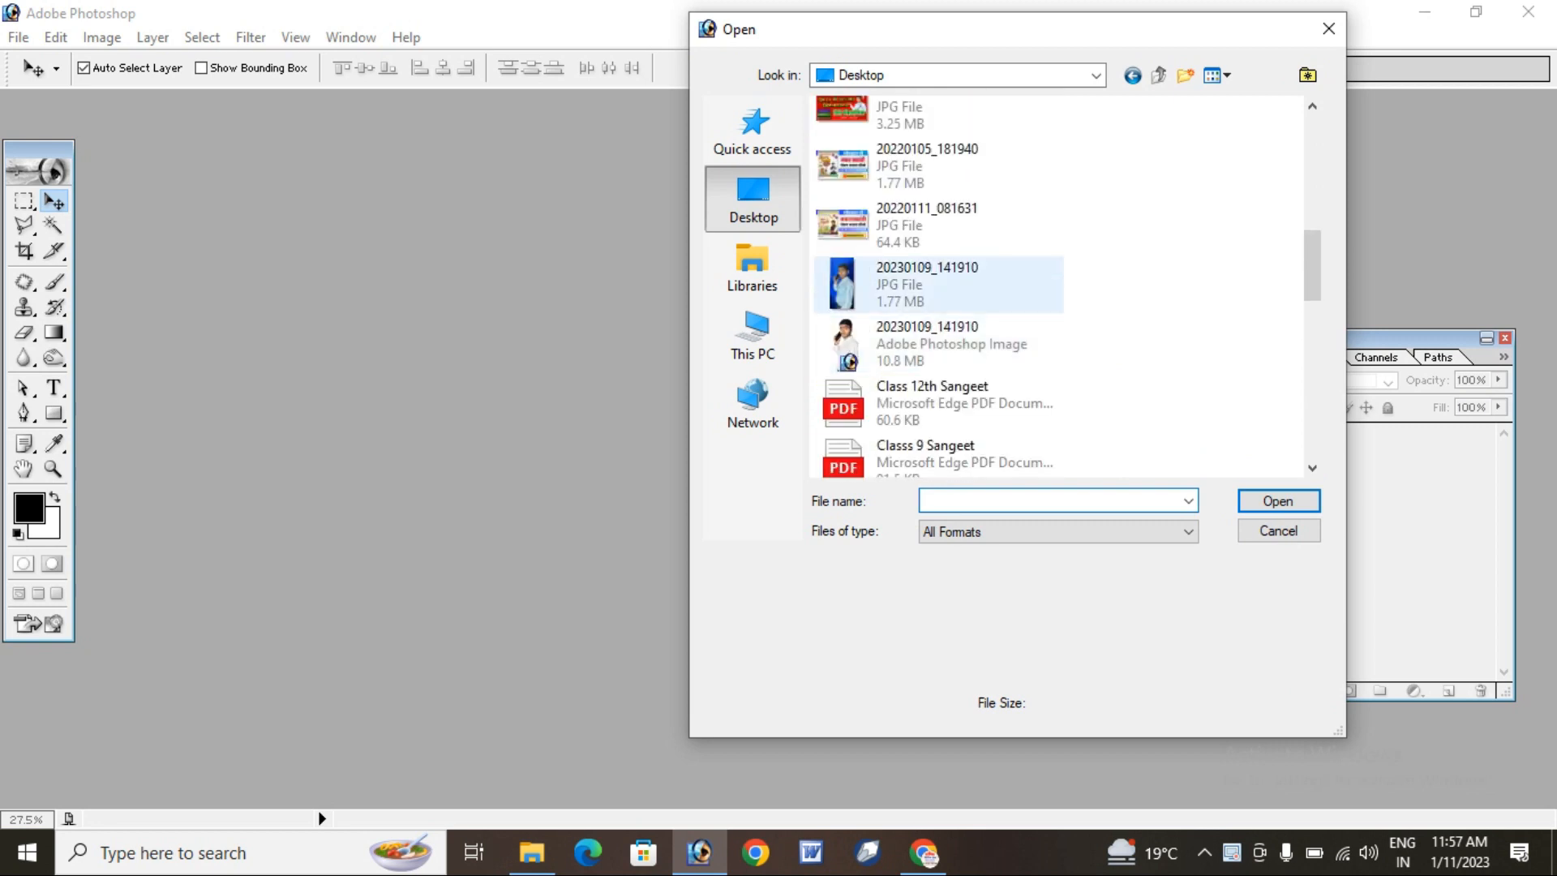
click(926, 276)
key(Return)
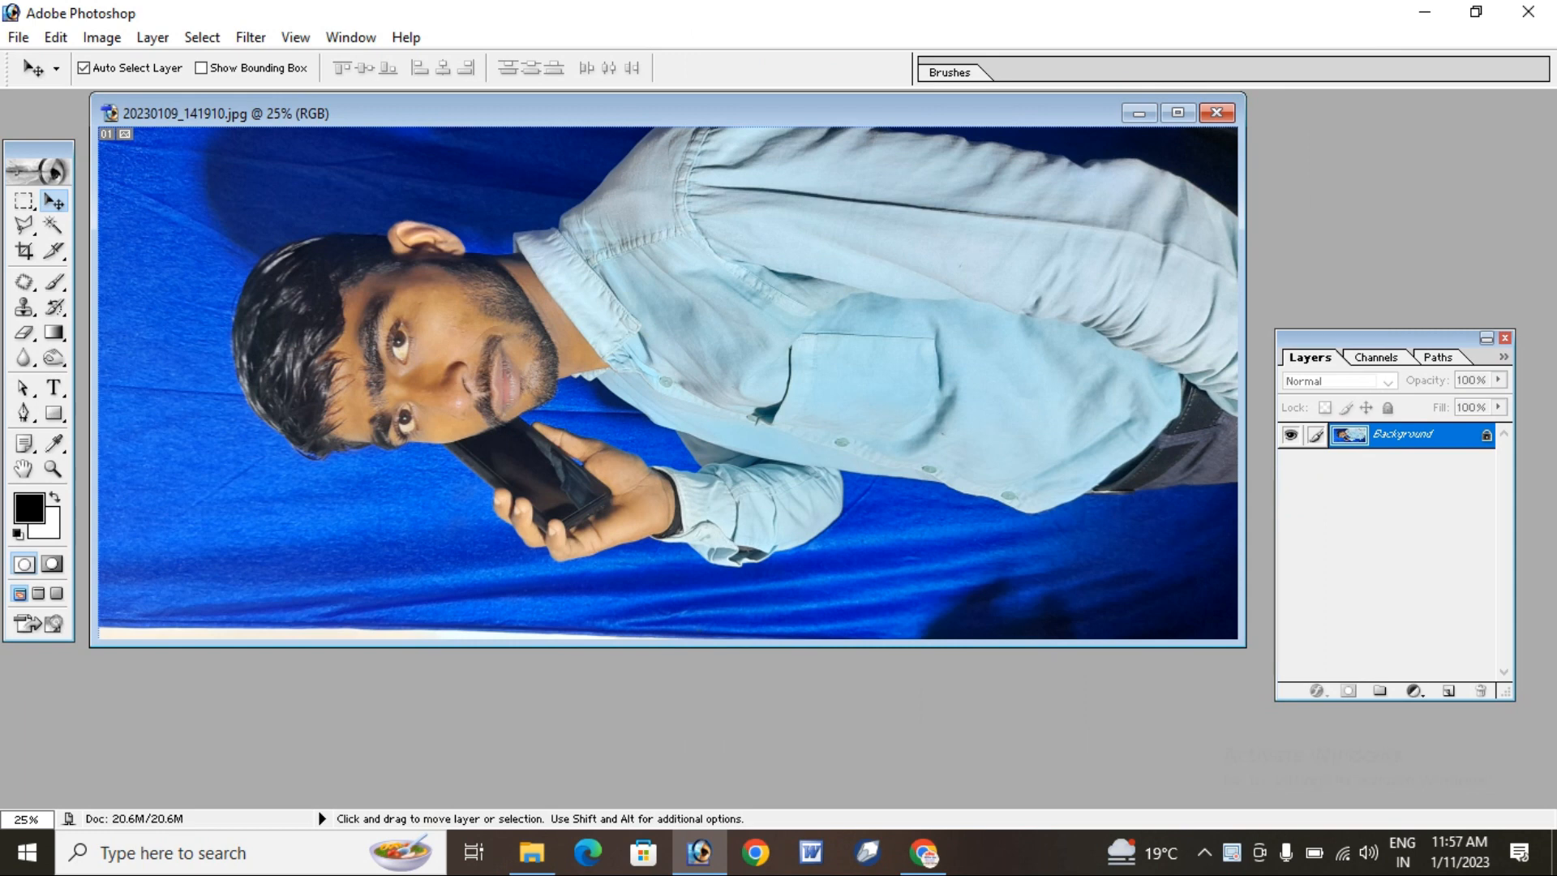
Rotate the canvas 90° clockwise and maximize the image window
click(102, 37)
mouse_move(158, 263)
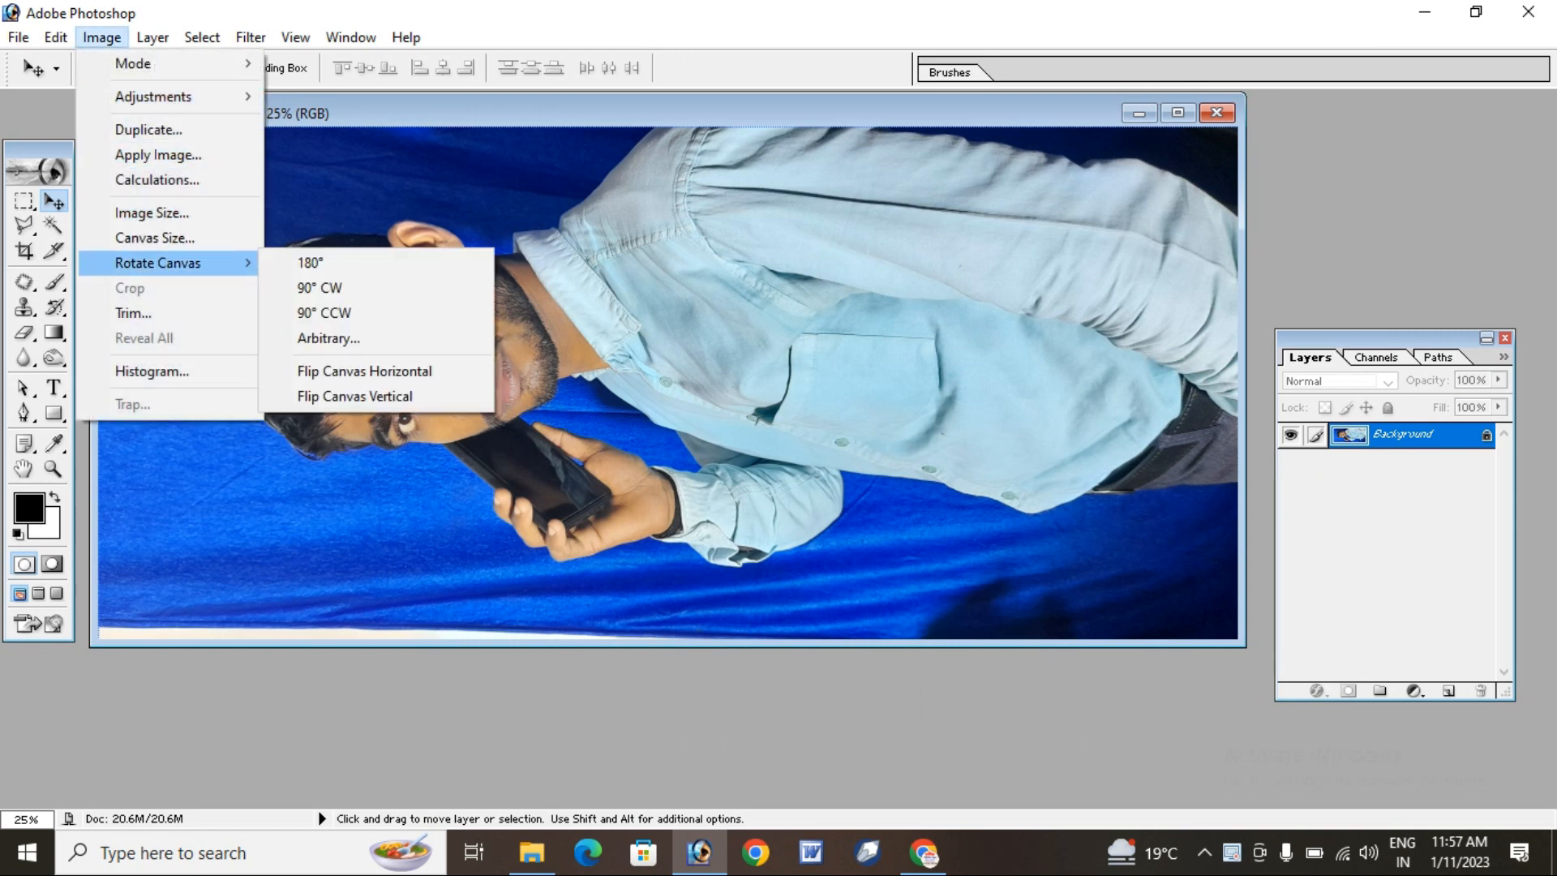
click(319, 287)
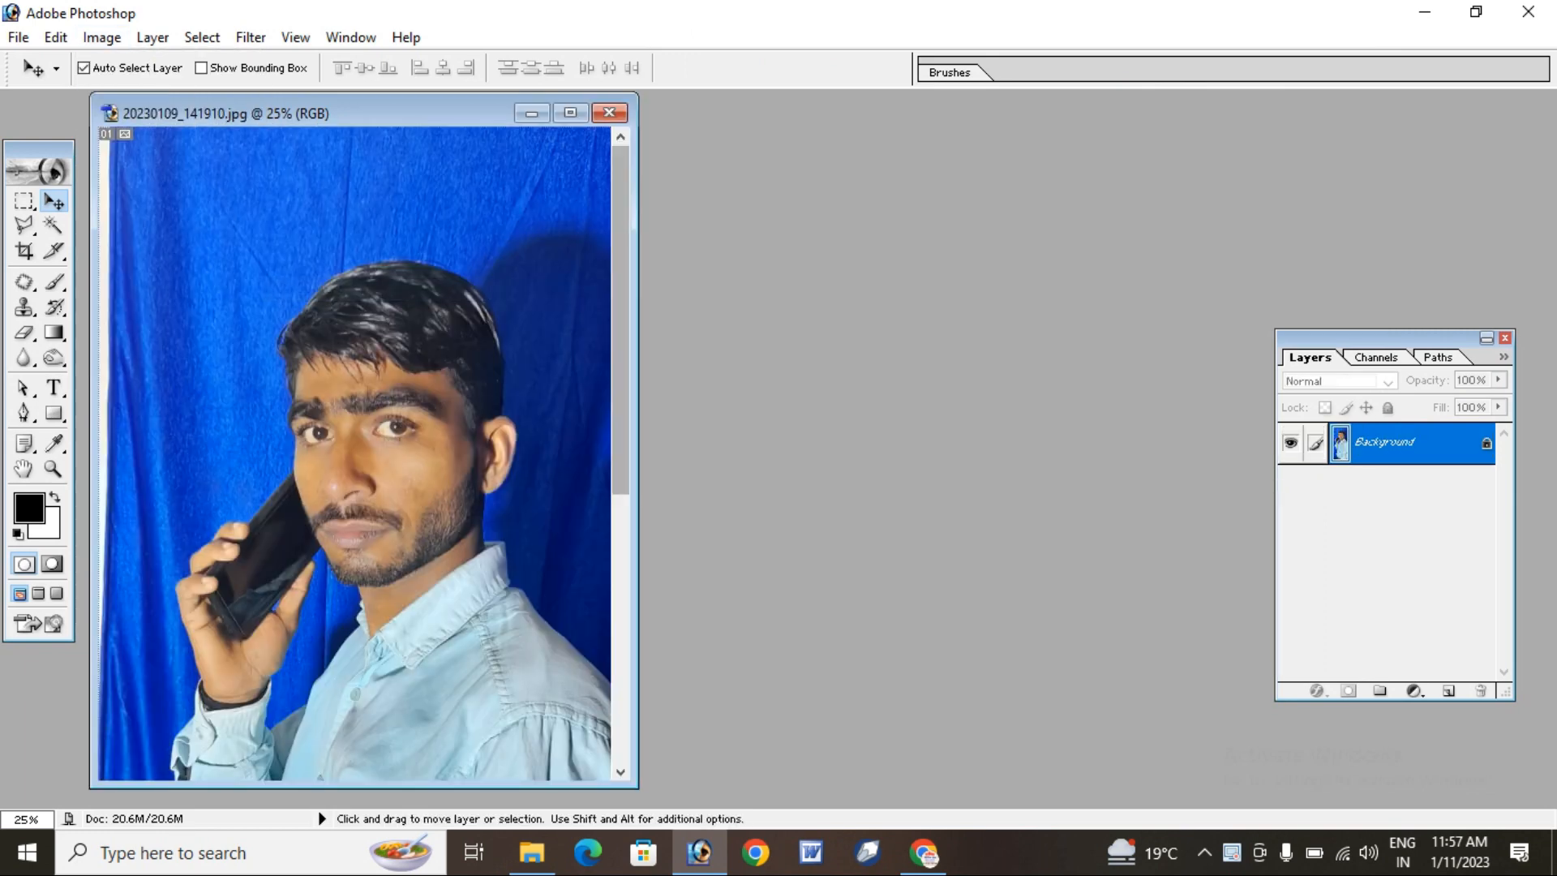
click(570, 113)
Look over the full length of the rotated portrait, fitting the whole image on screen
scroll(767, 448, down, 3)
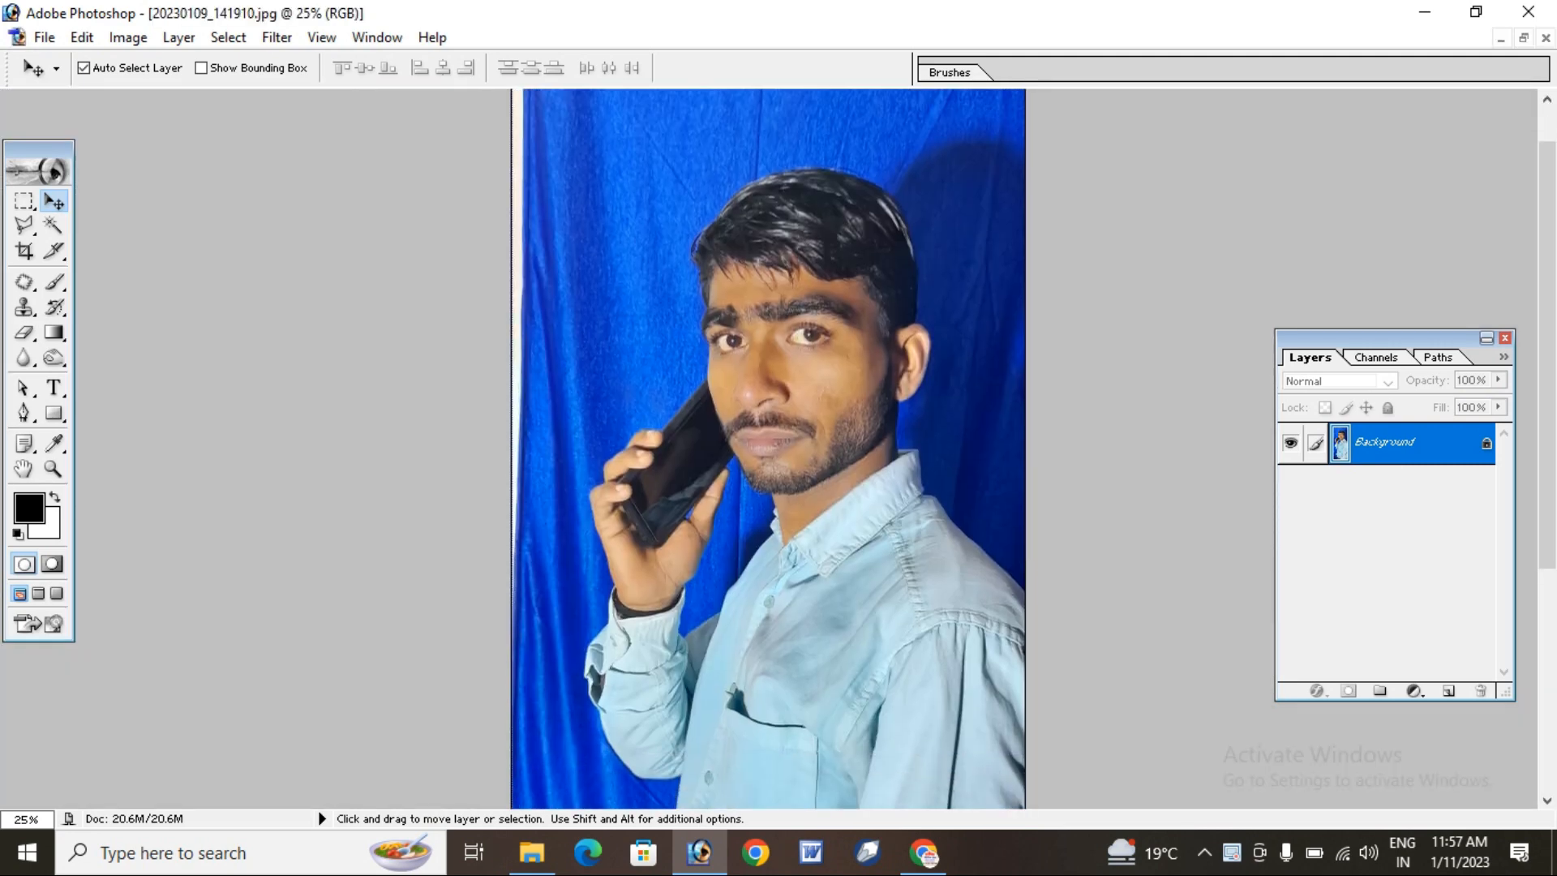
scroll(767, 448, down, 2)
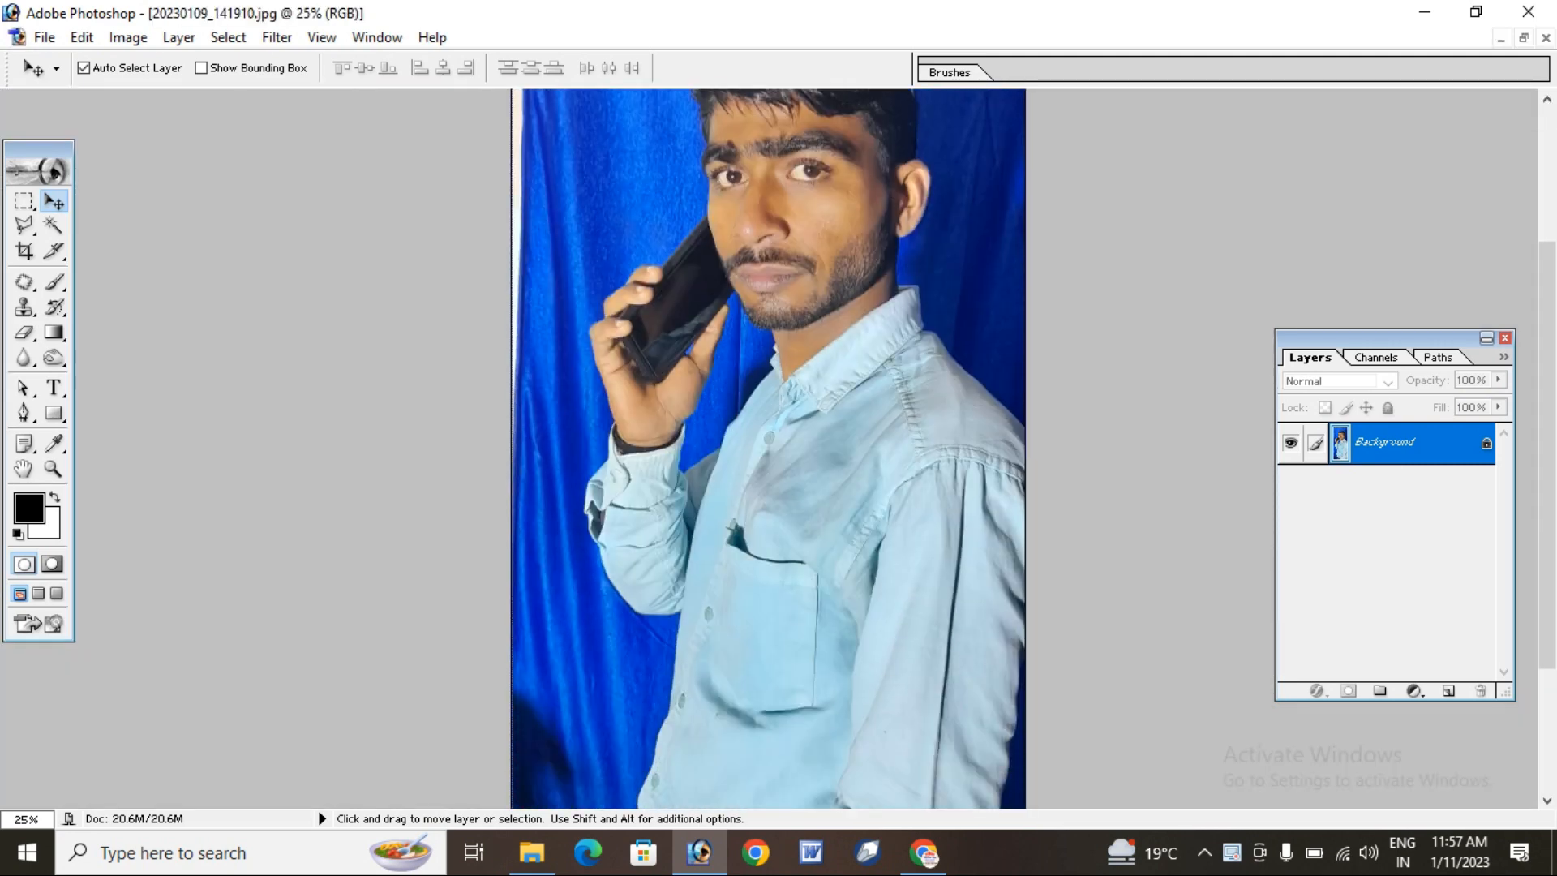
scroll(768, 448, up, 1)
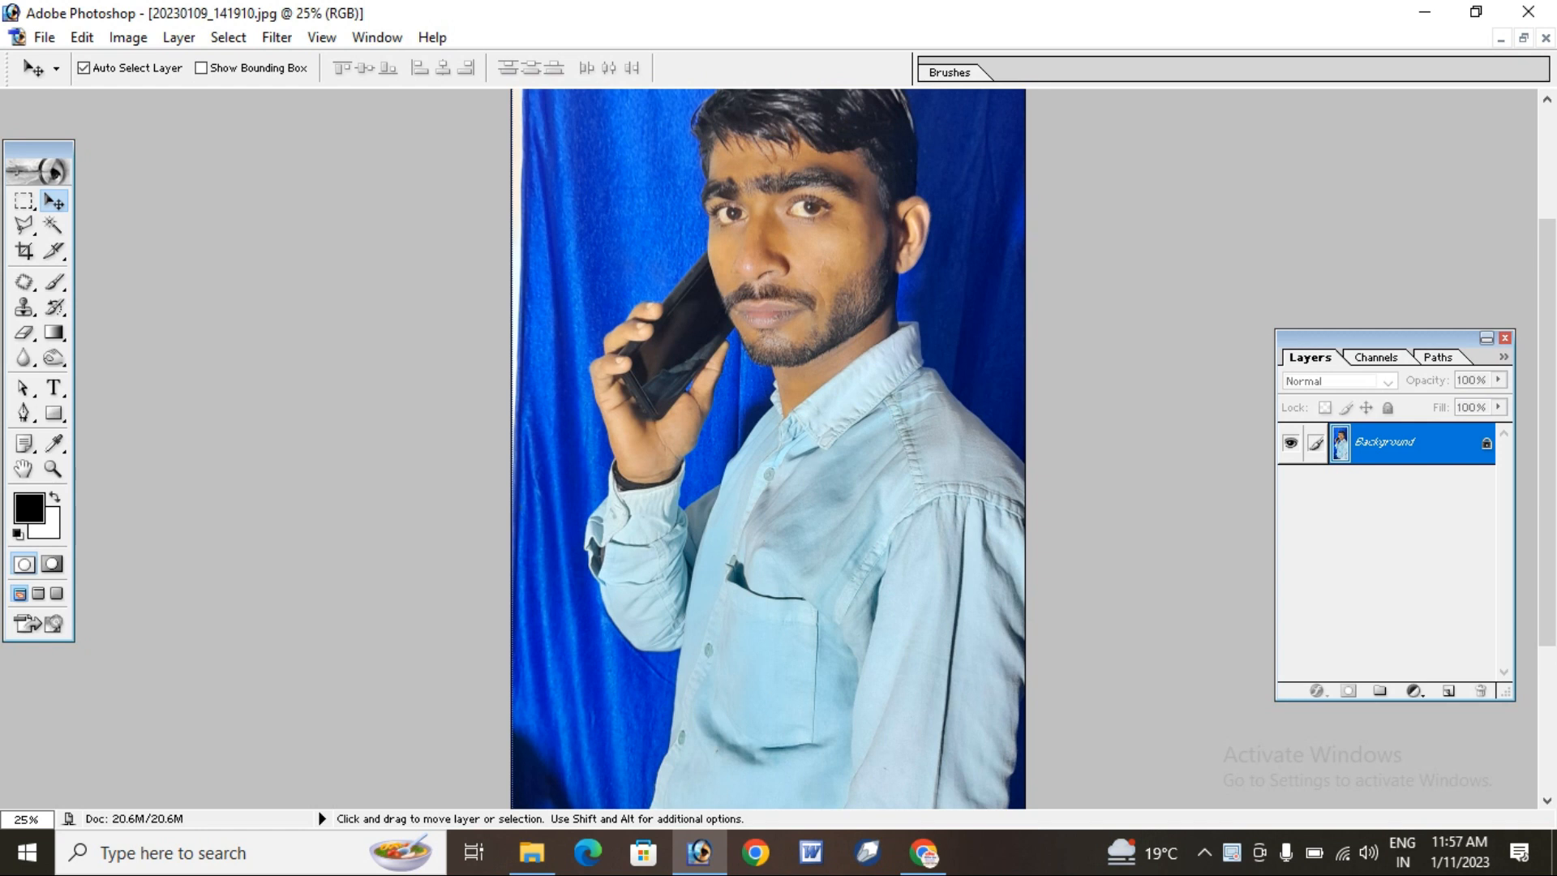
key(space)
right_click(626, 235)
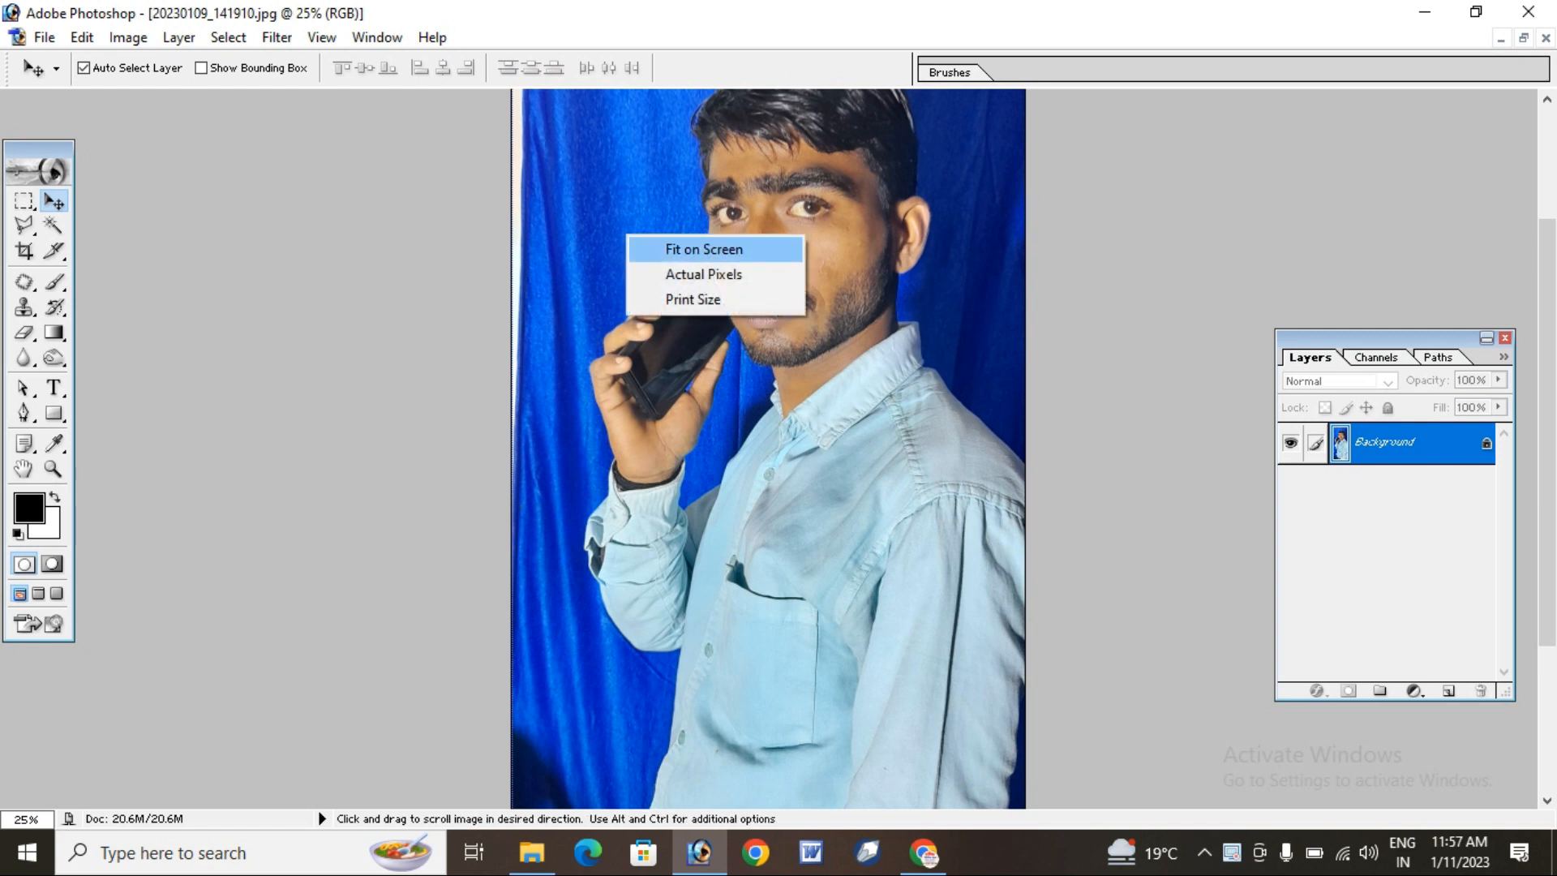
click(703, 248)
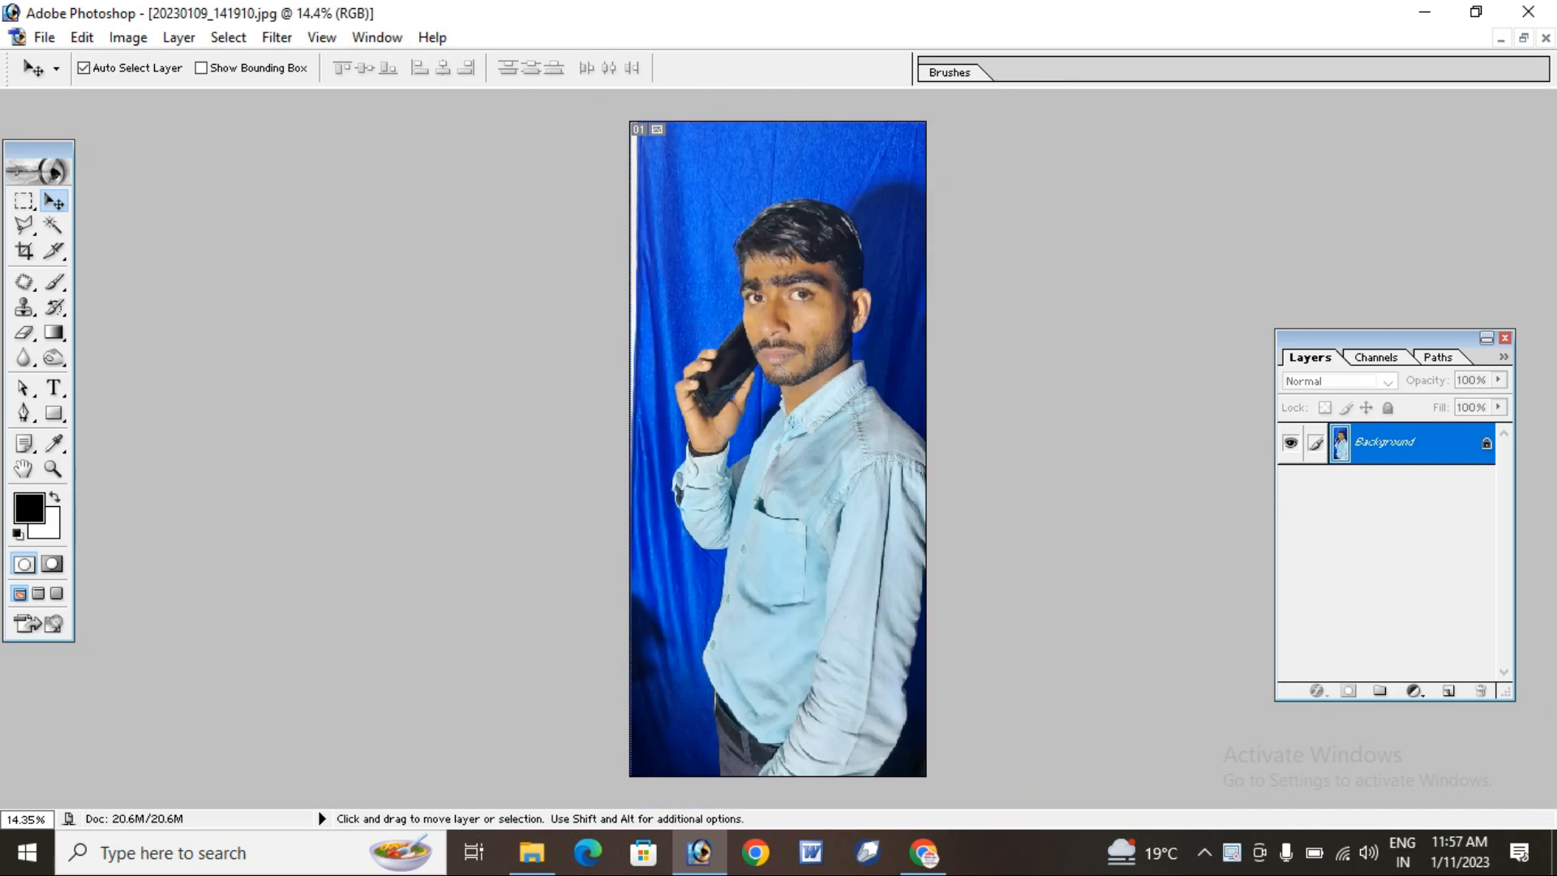
scroll(822, 430, up, 1)
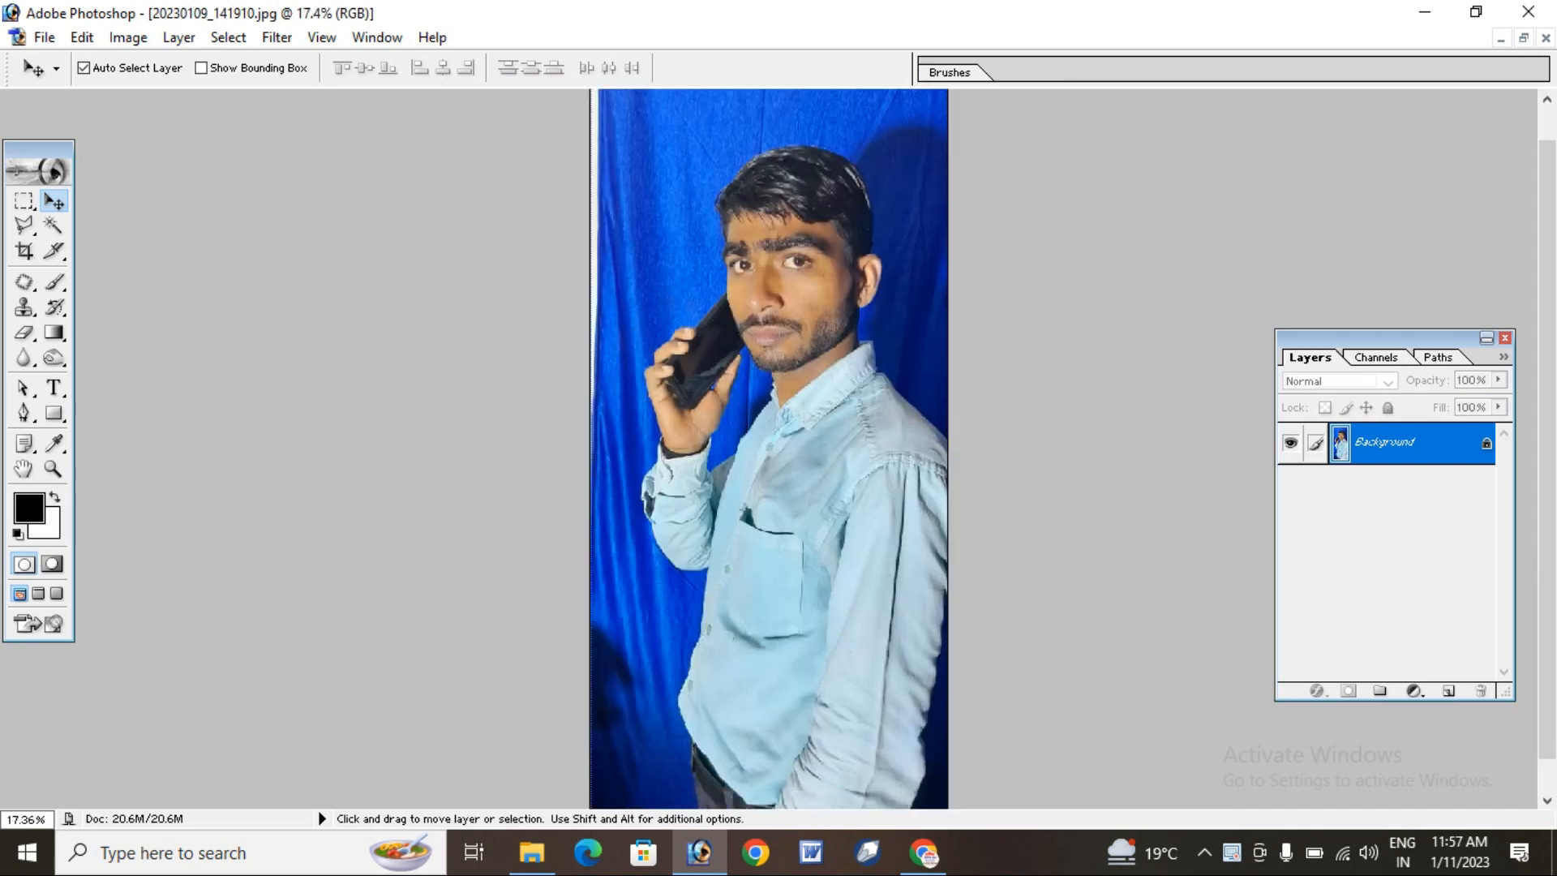
Inspect the subject's hair, forehead and face at close range, returning to a 25% view of the upper body
key(z)
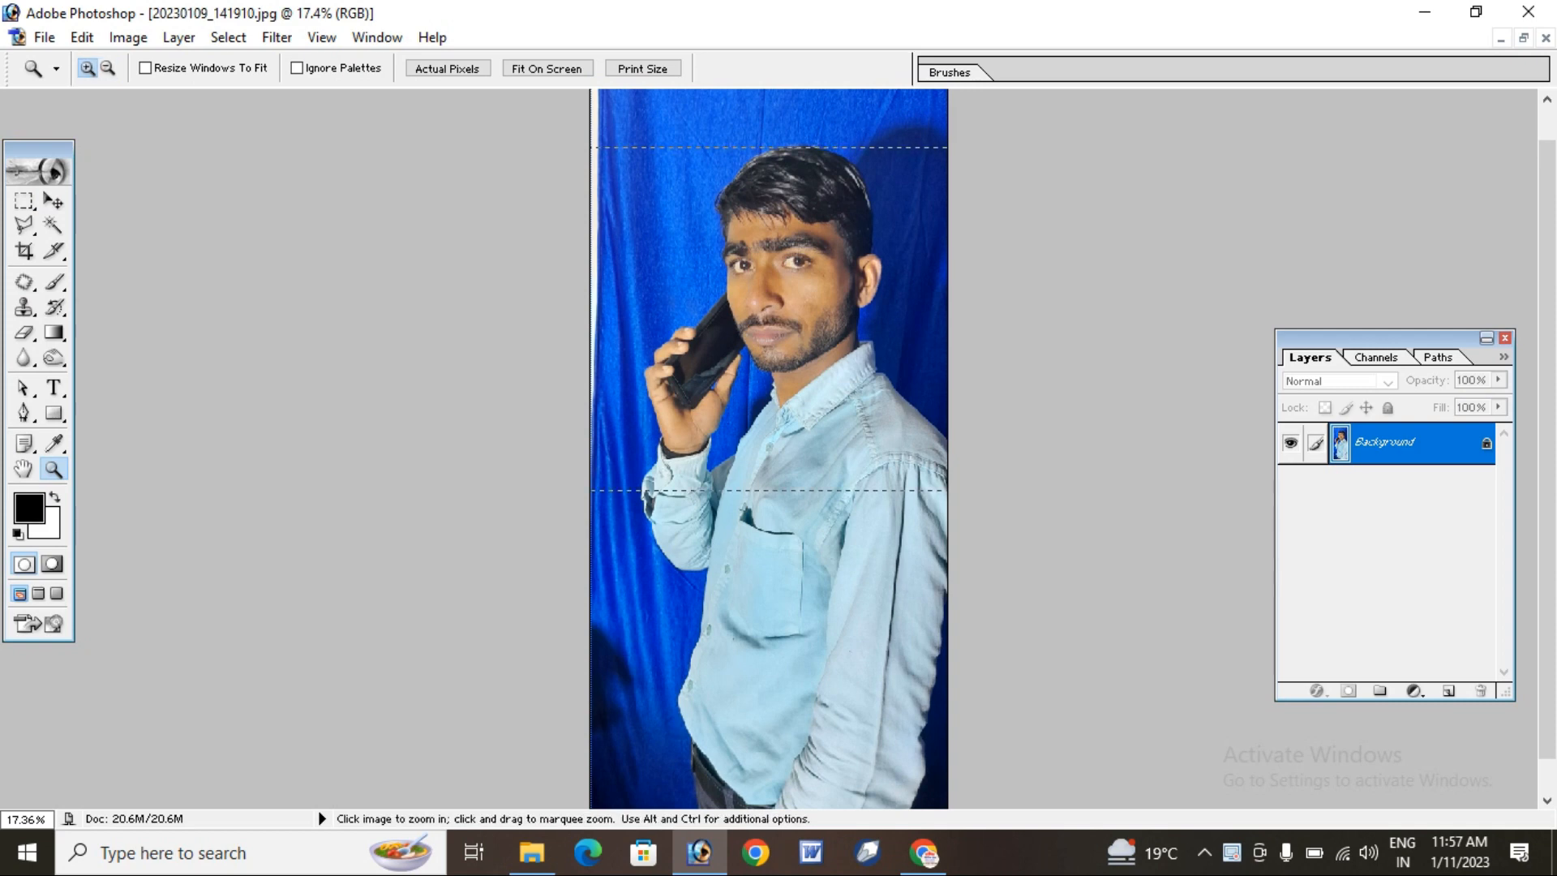
drag(593, 148, 945, 490)
drag(731, 238, 955, 340)
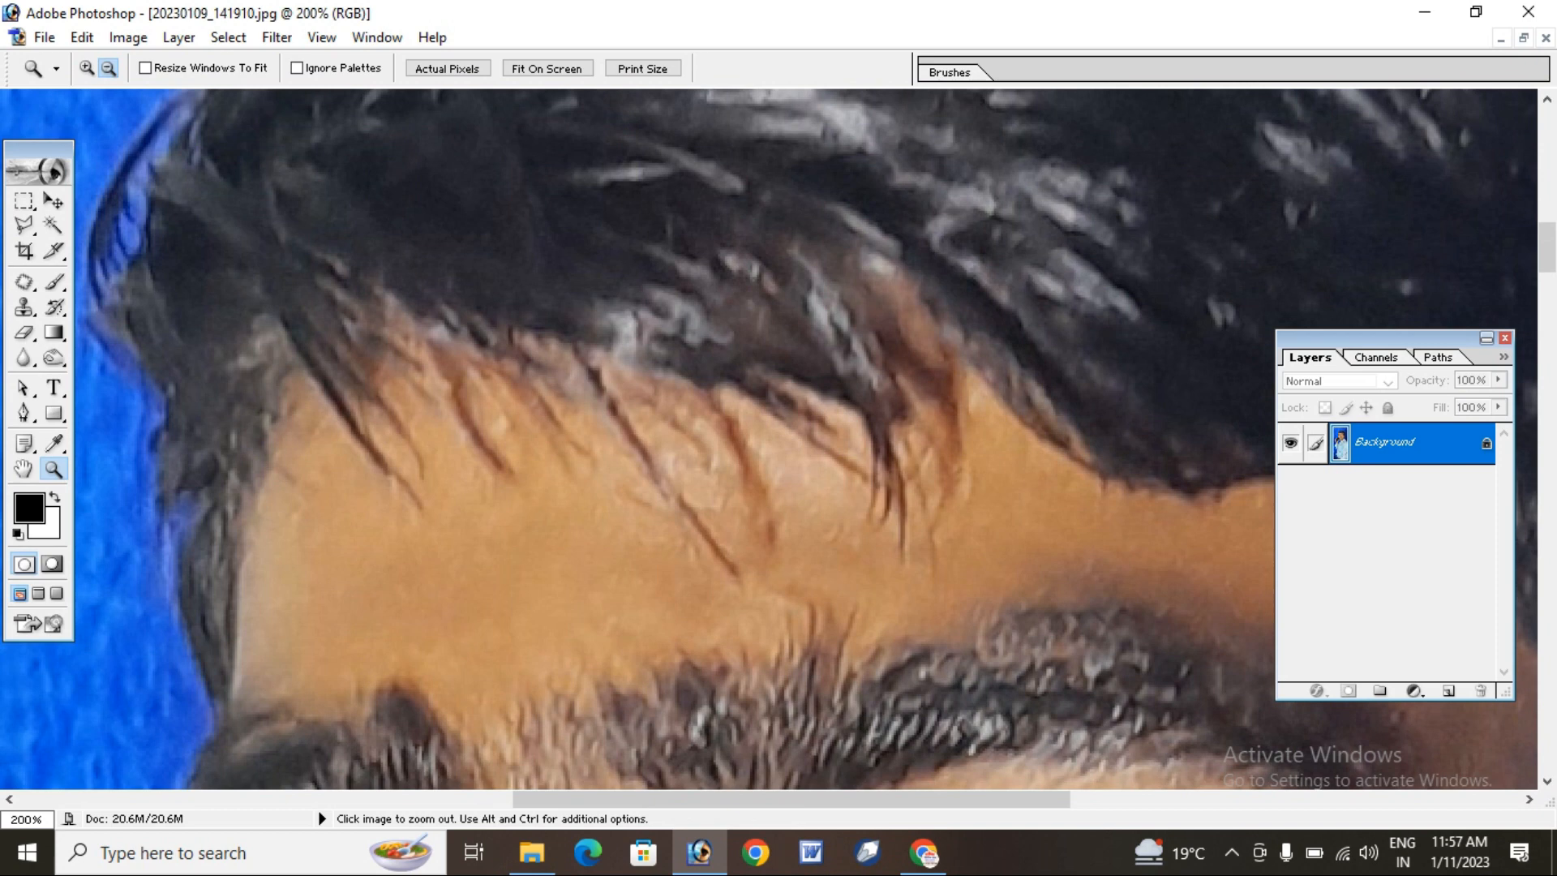
alt+click(620, 256)
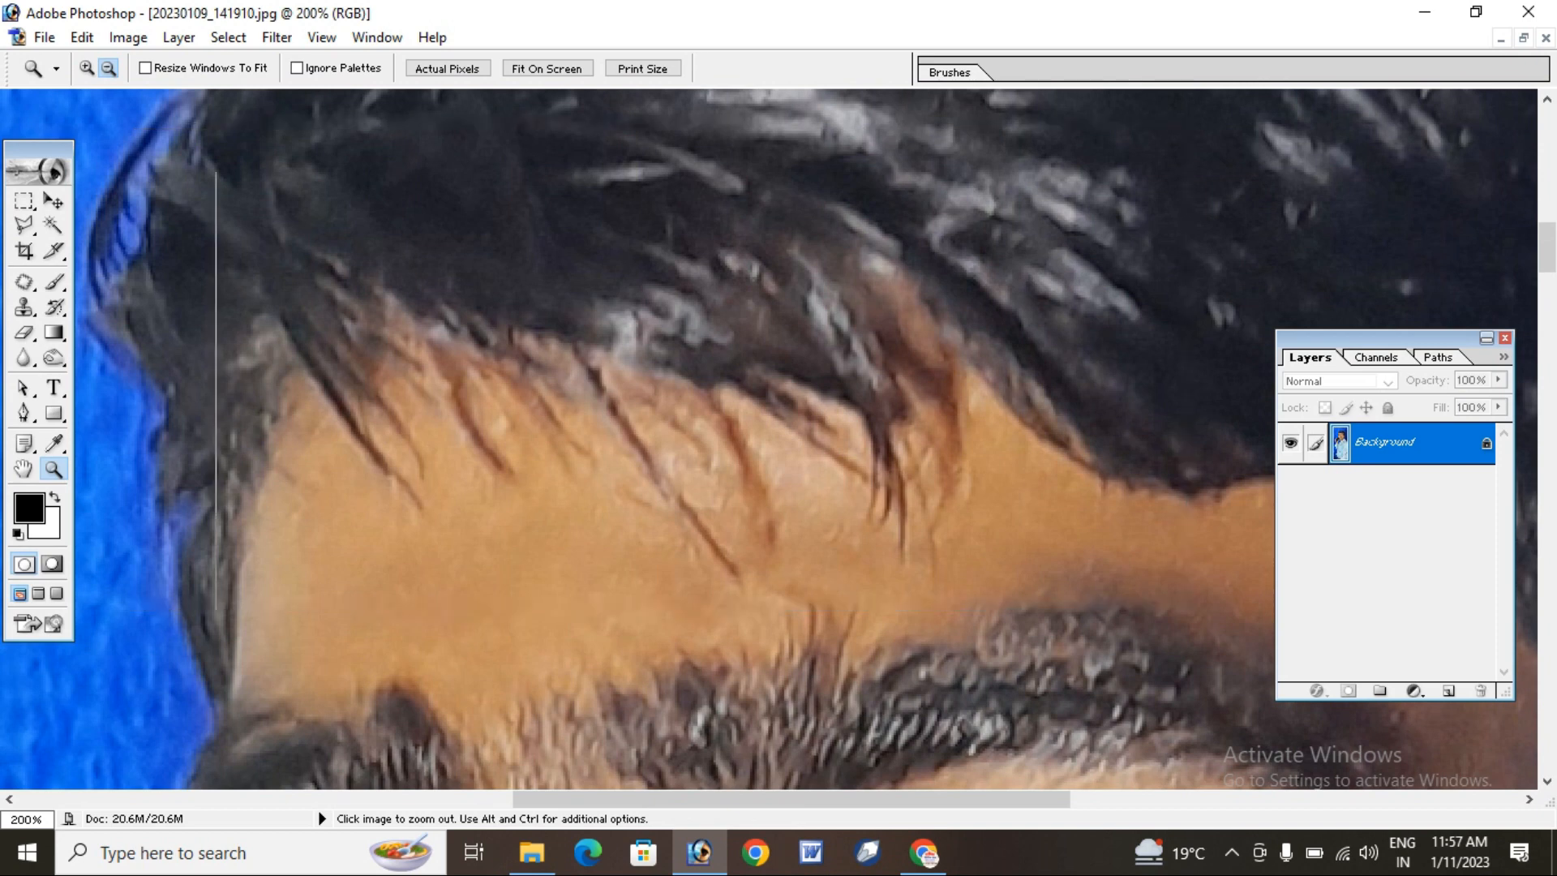
alt+click(454, 243)
alt+click(454, 239)
alt+click(454, 239)
scroll(769, 448, down, 3)
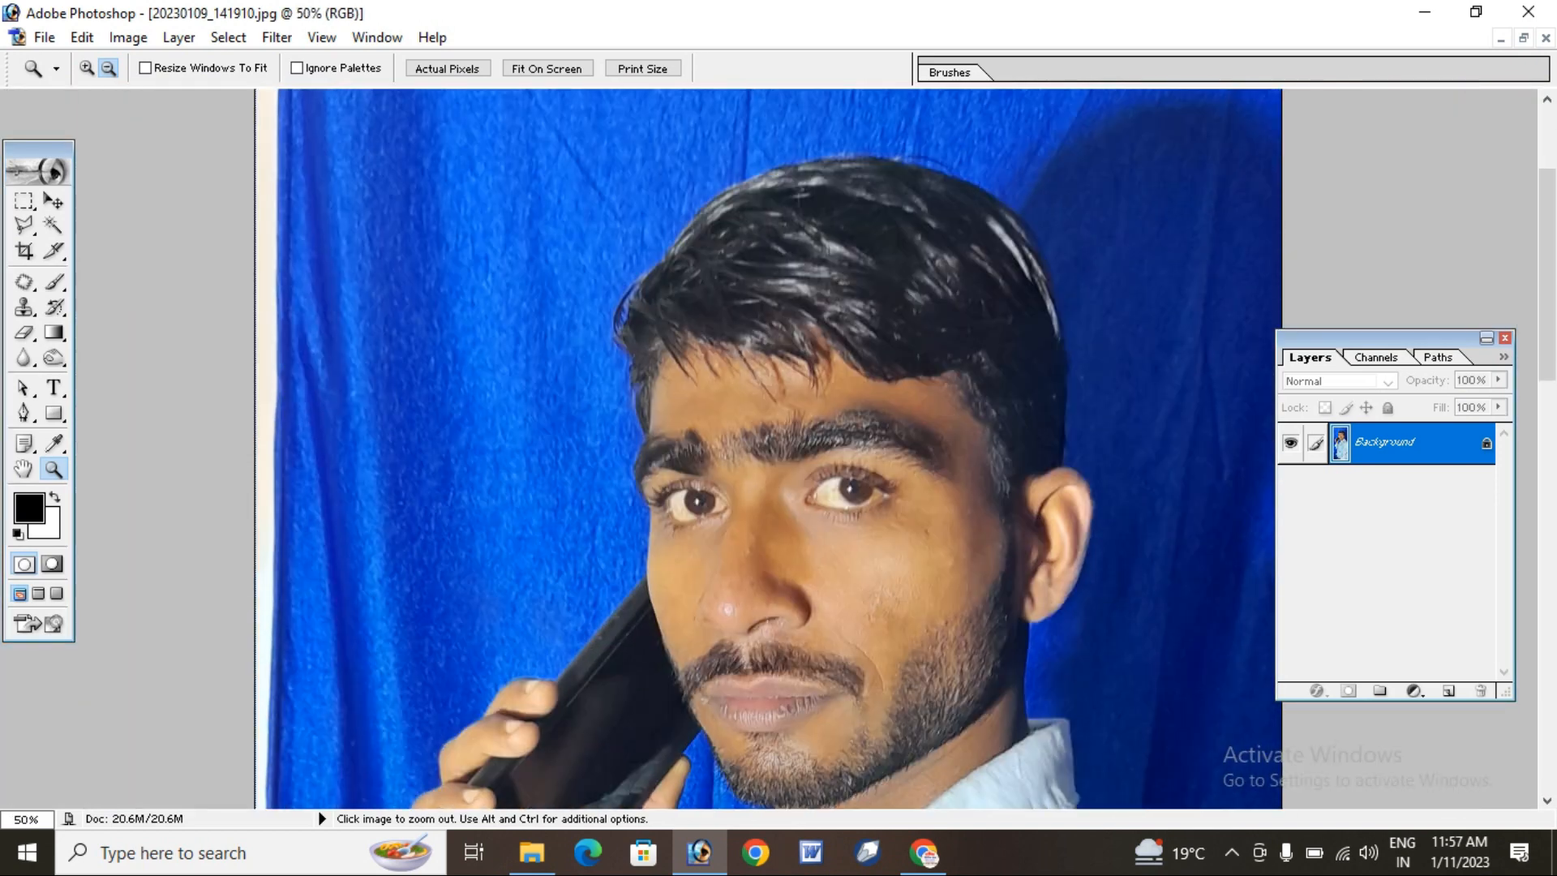
click(454, 240)
scroll(769, 448, down, 3)
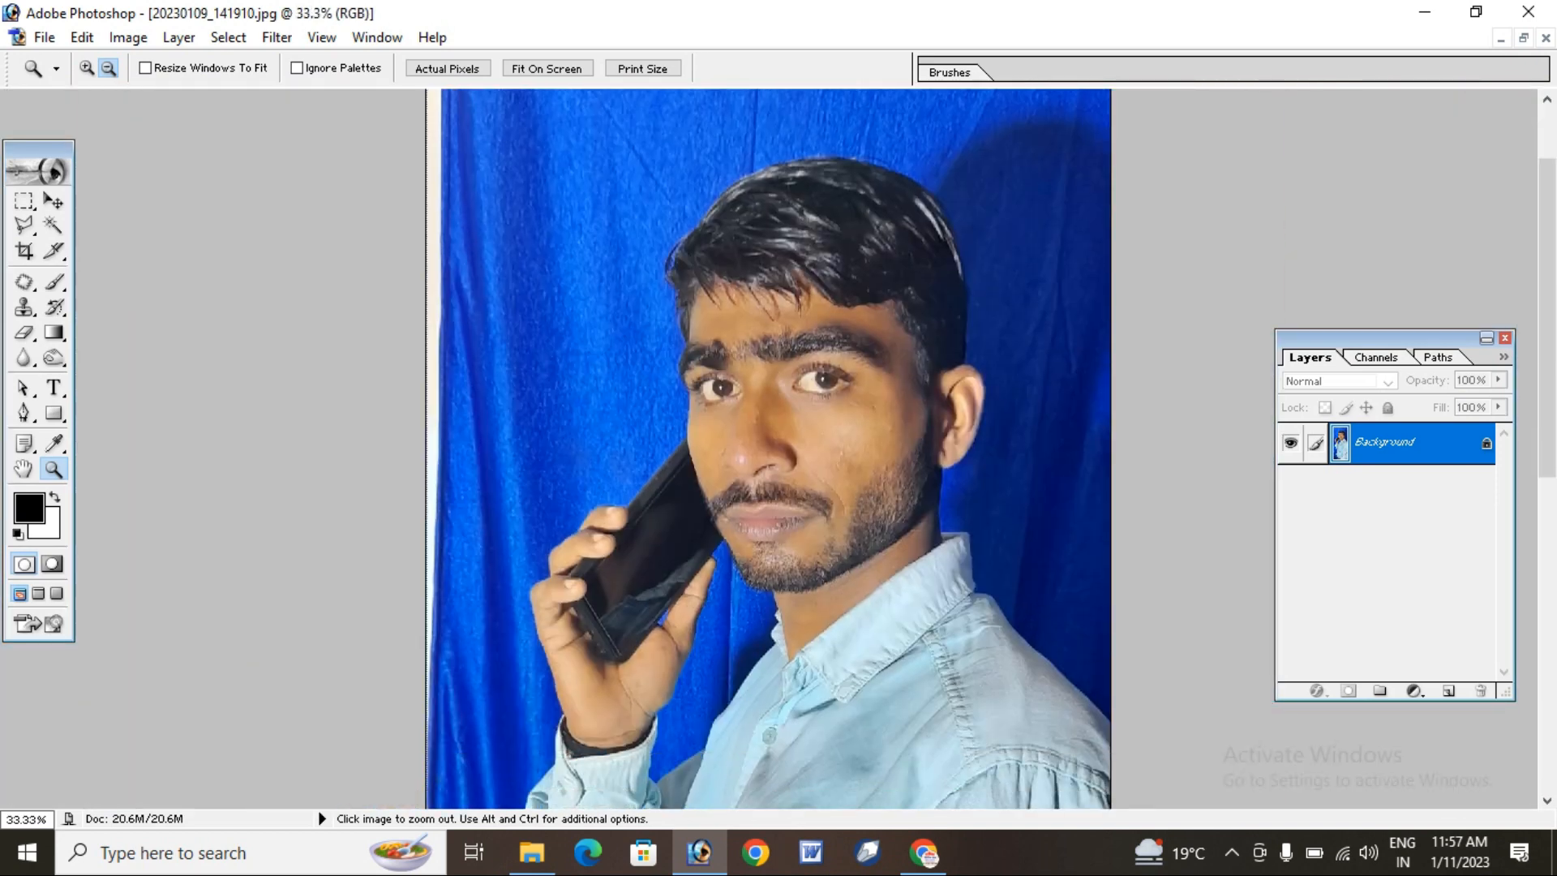
scroll(769, 449, down, 2)
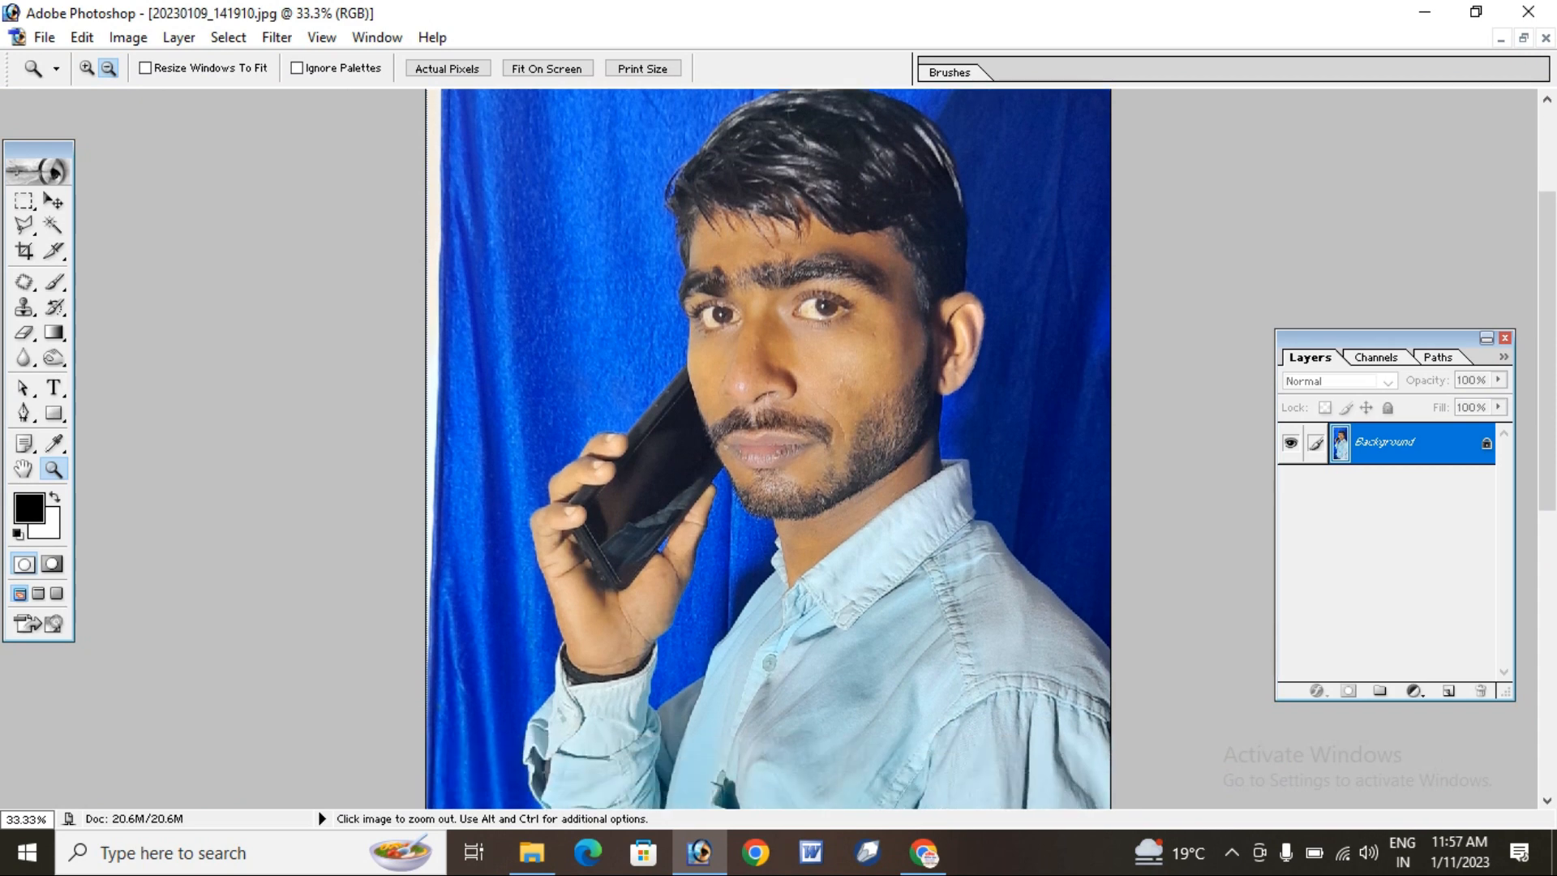
scroll(768, 448, down, 2)
key(ctrl+minus)
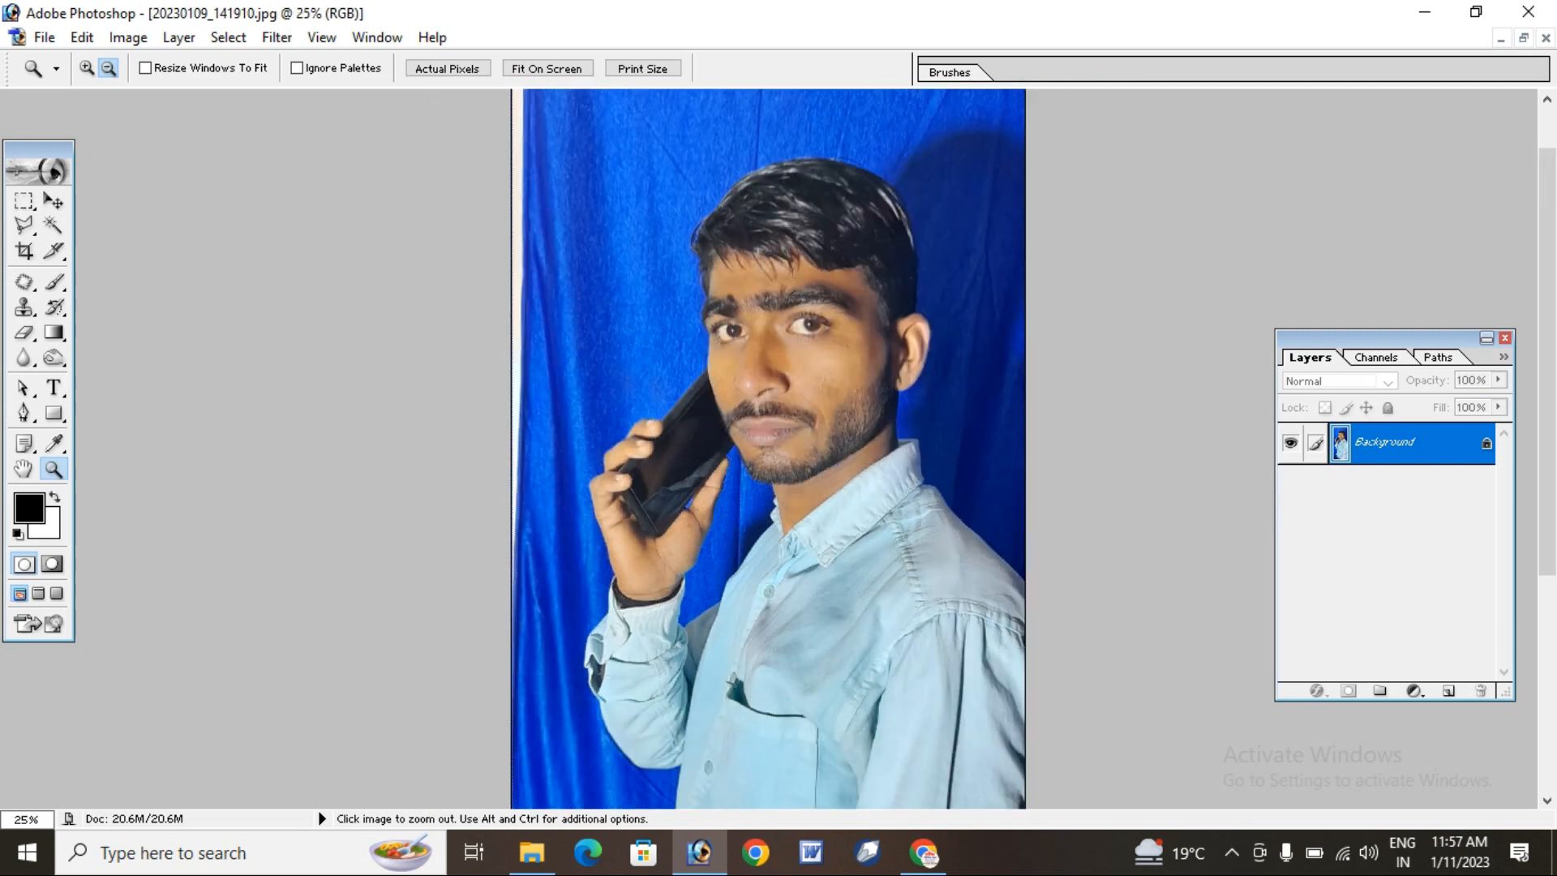
scroll(769, 448, up, 2)
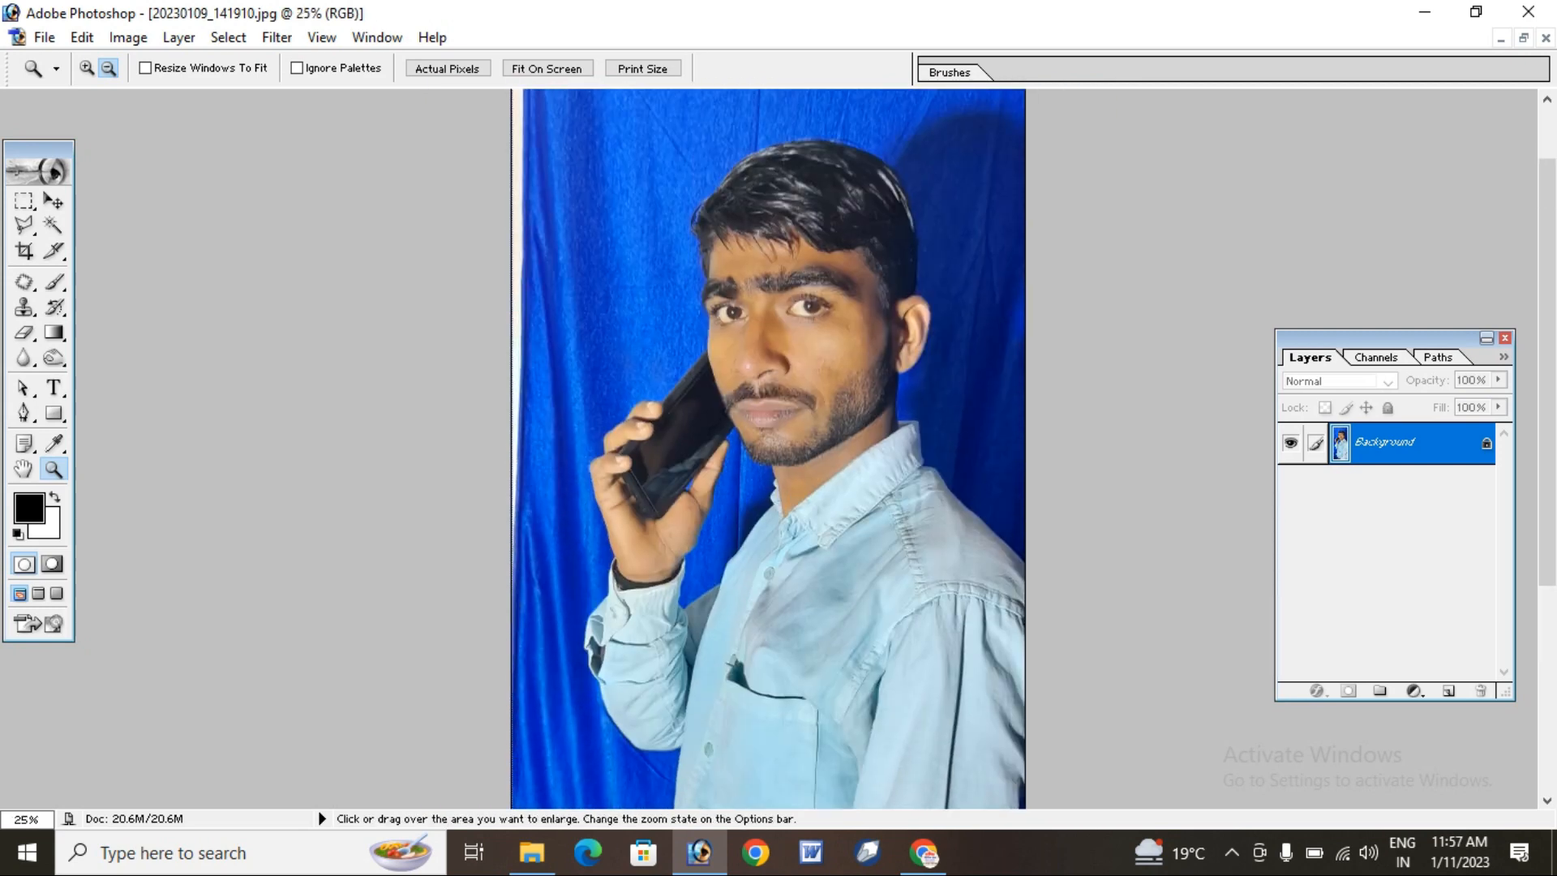
Brighten the photo with a Levels adjustment, setting the RGB white input level to 245
key(v)
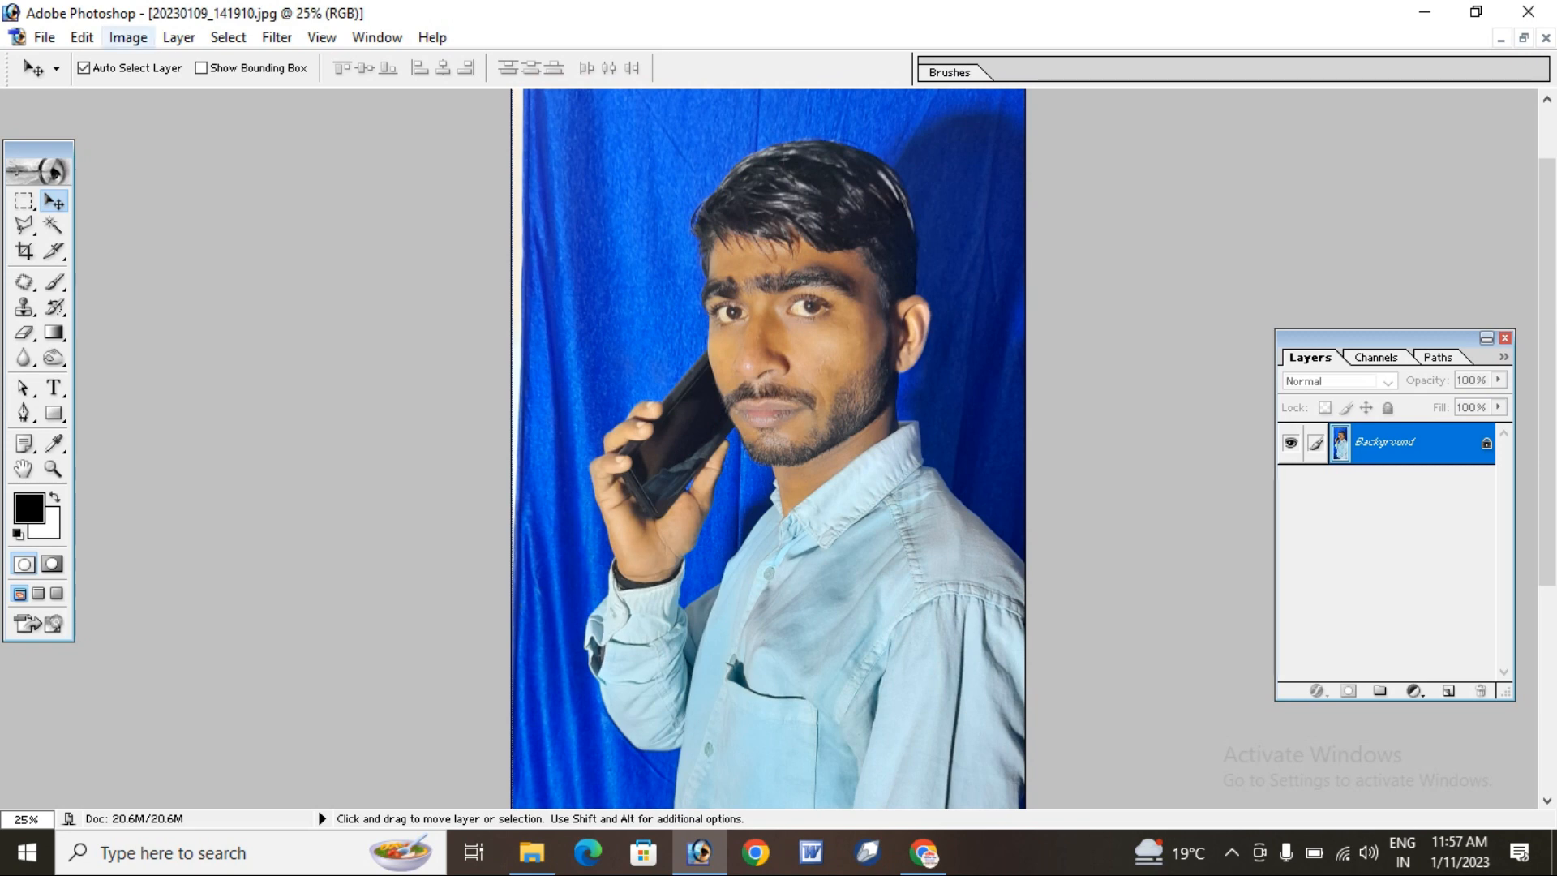
click(128, 37)
mouse_move(179, 96)
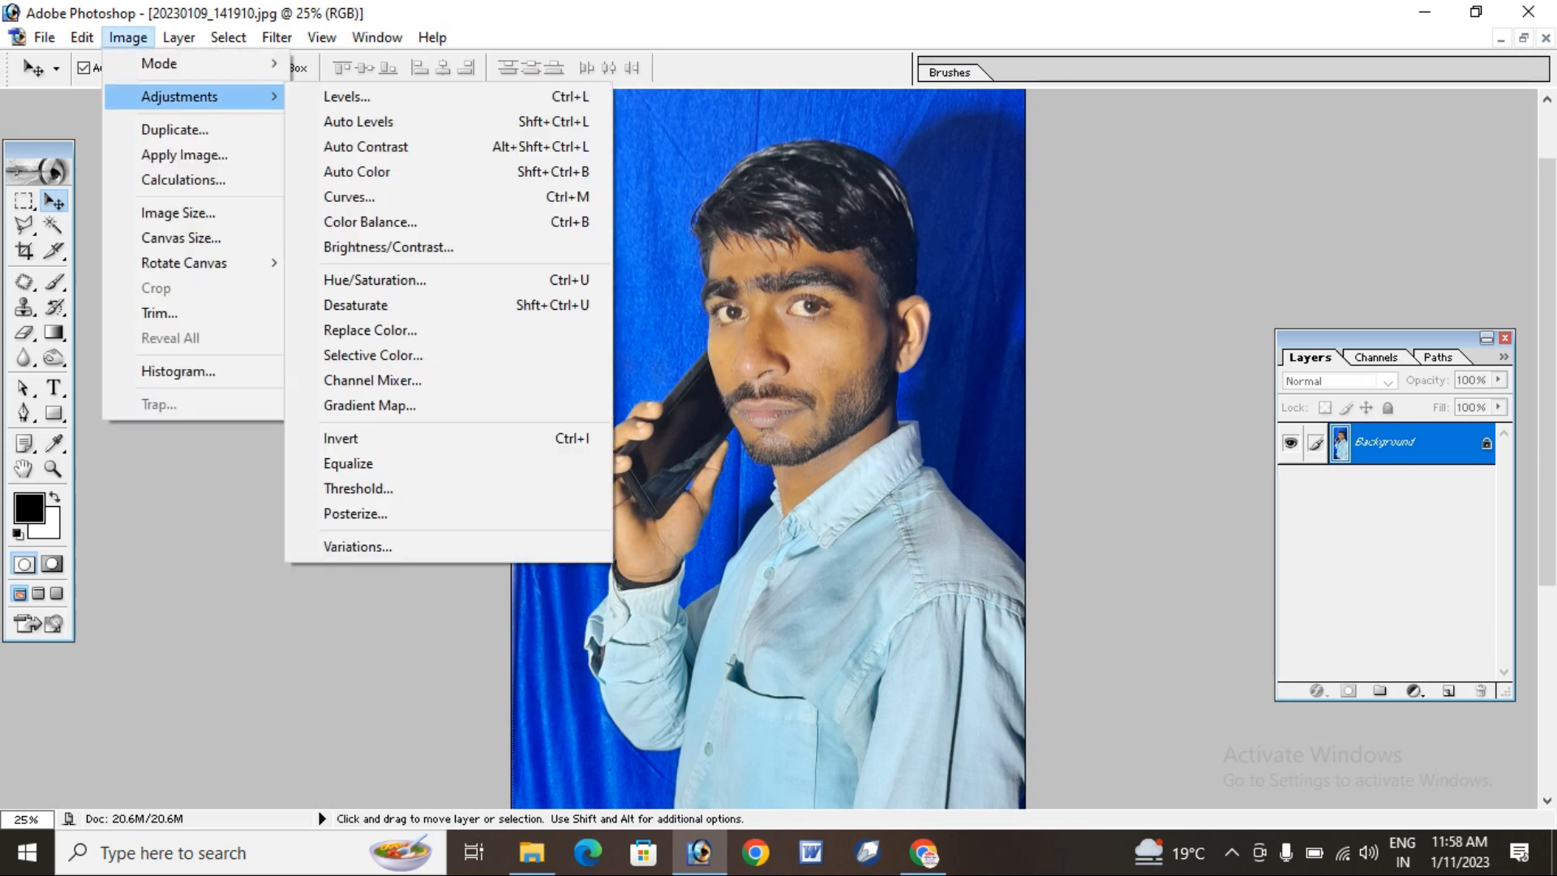
click(347, 97)
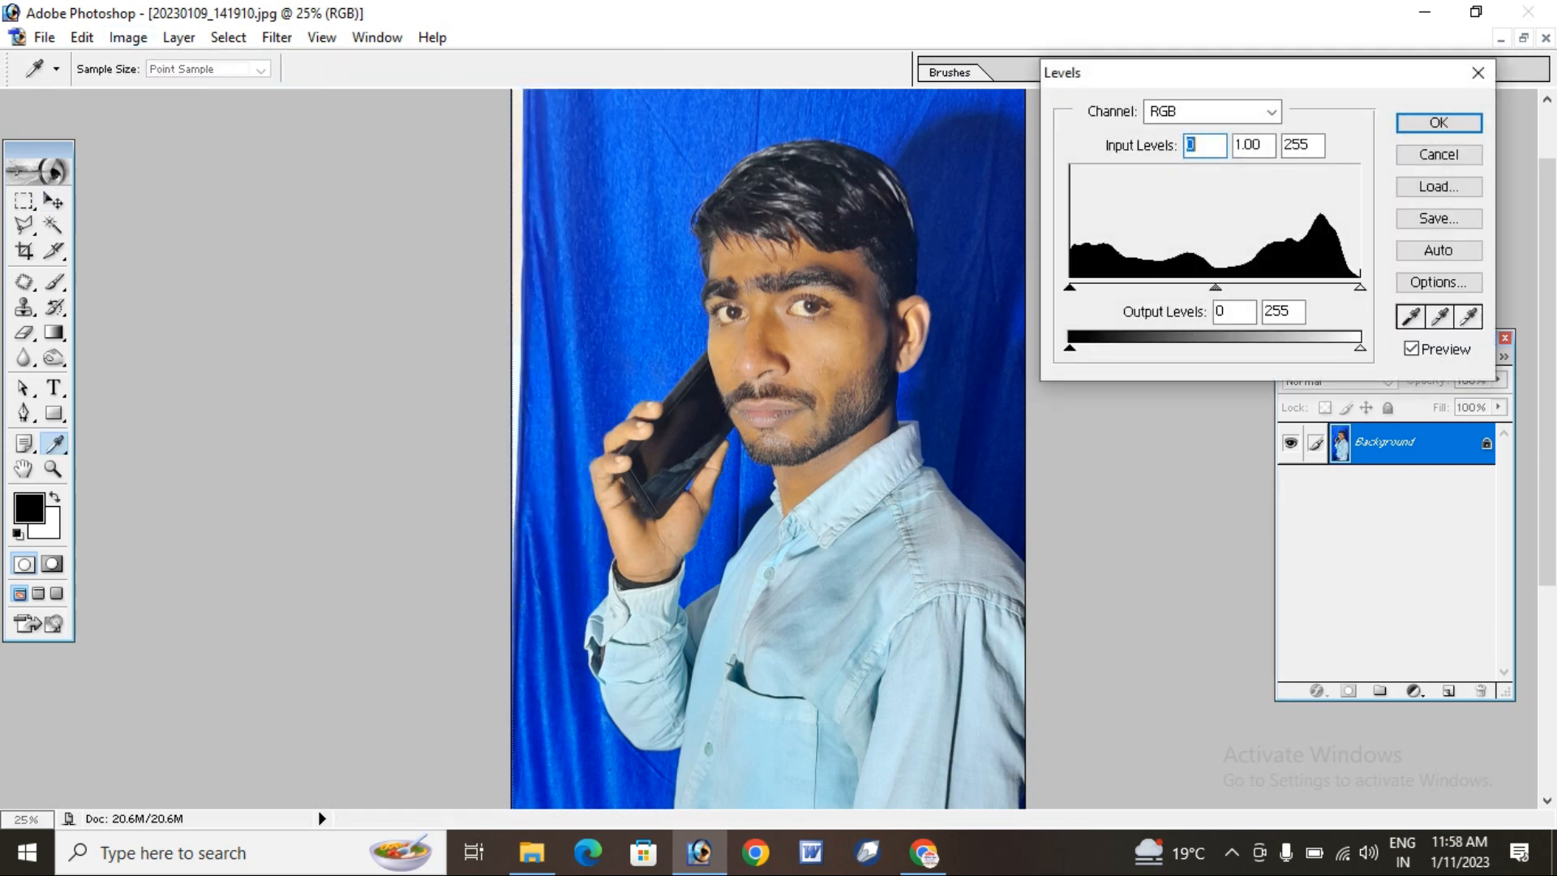
click(1301, 144)
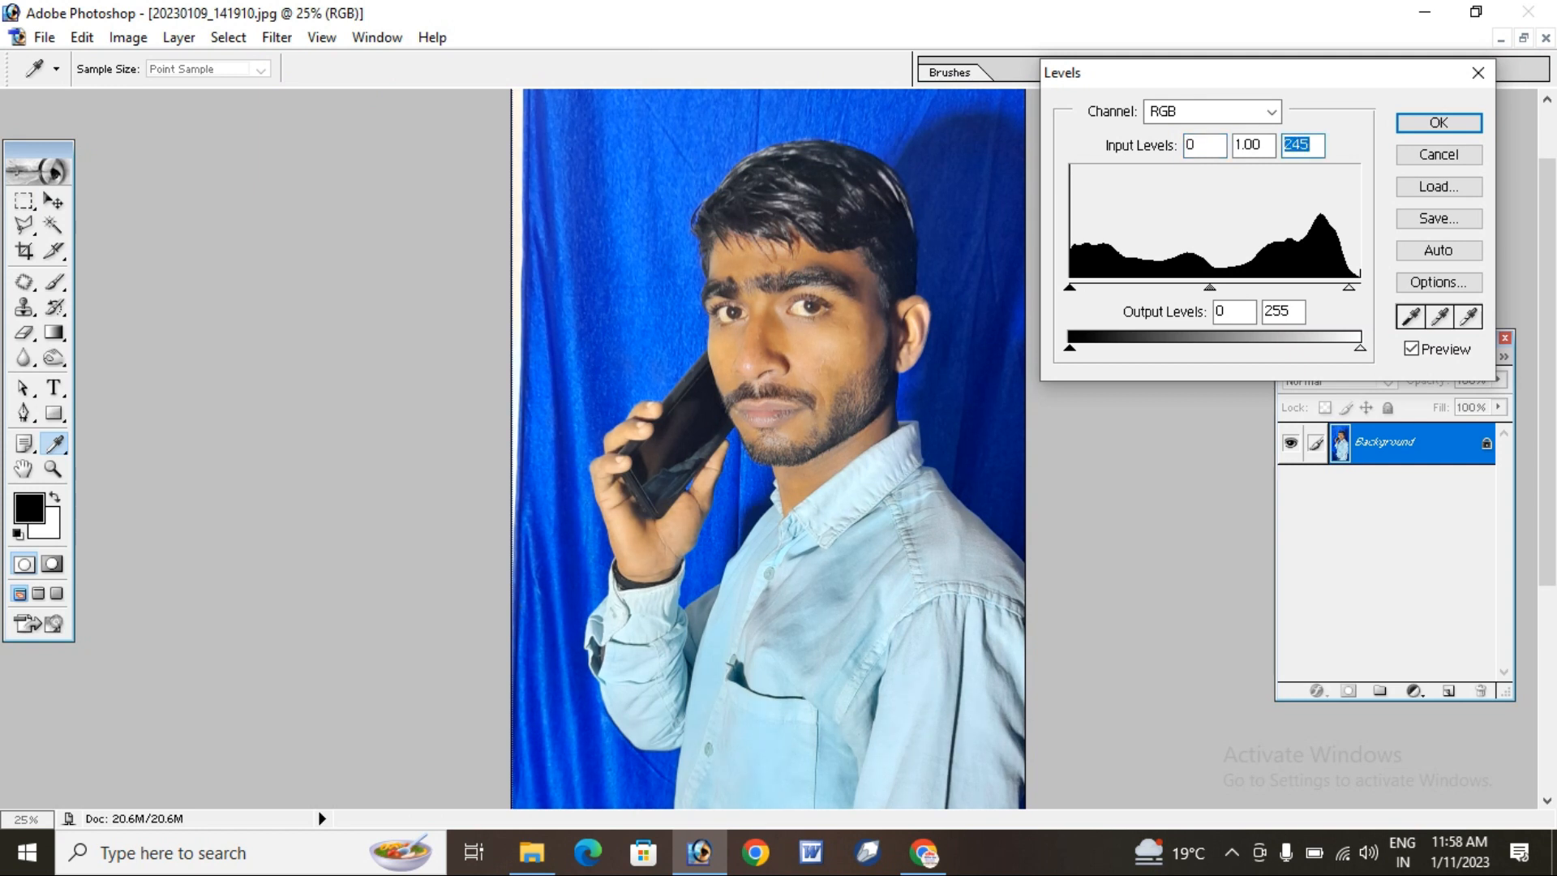
key(Return)
key(v)
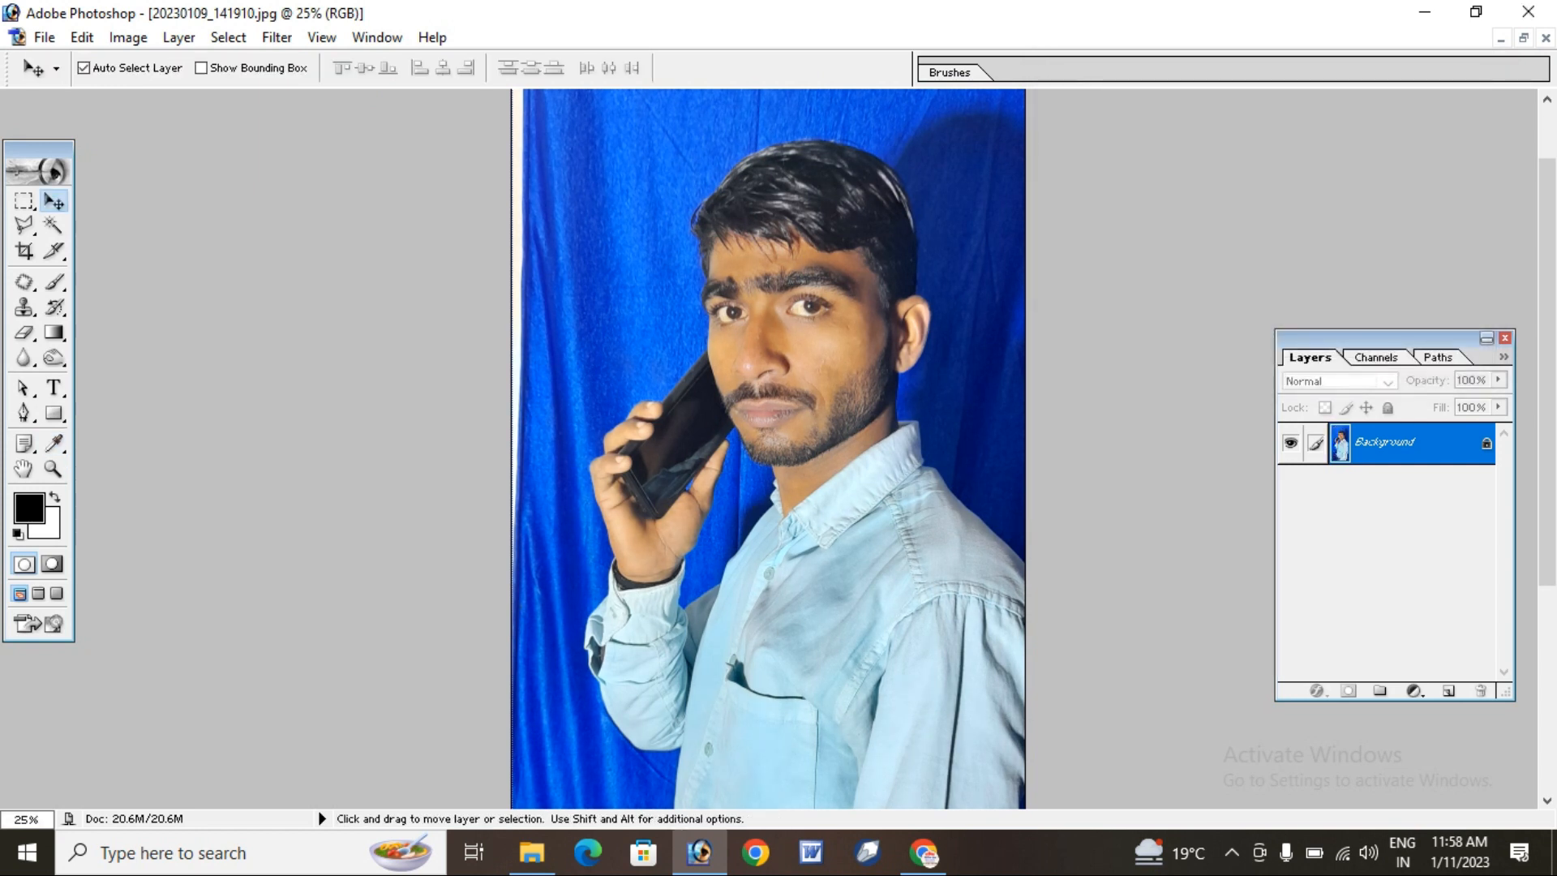
Duplicate the Background layer within the same document and hide the original layer
key(alt)
right_click(1297, 443)
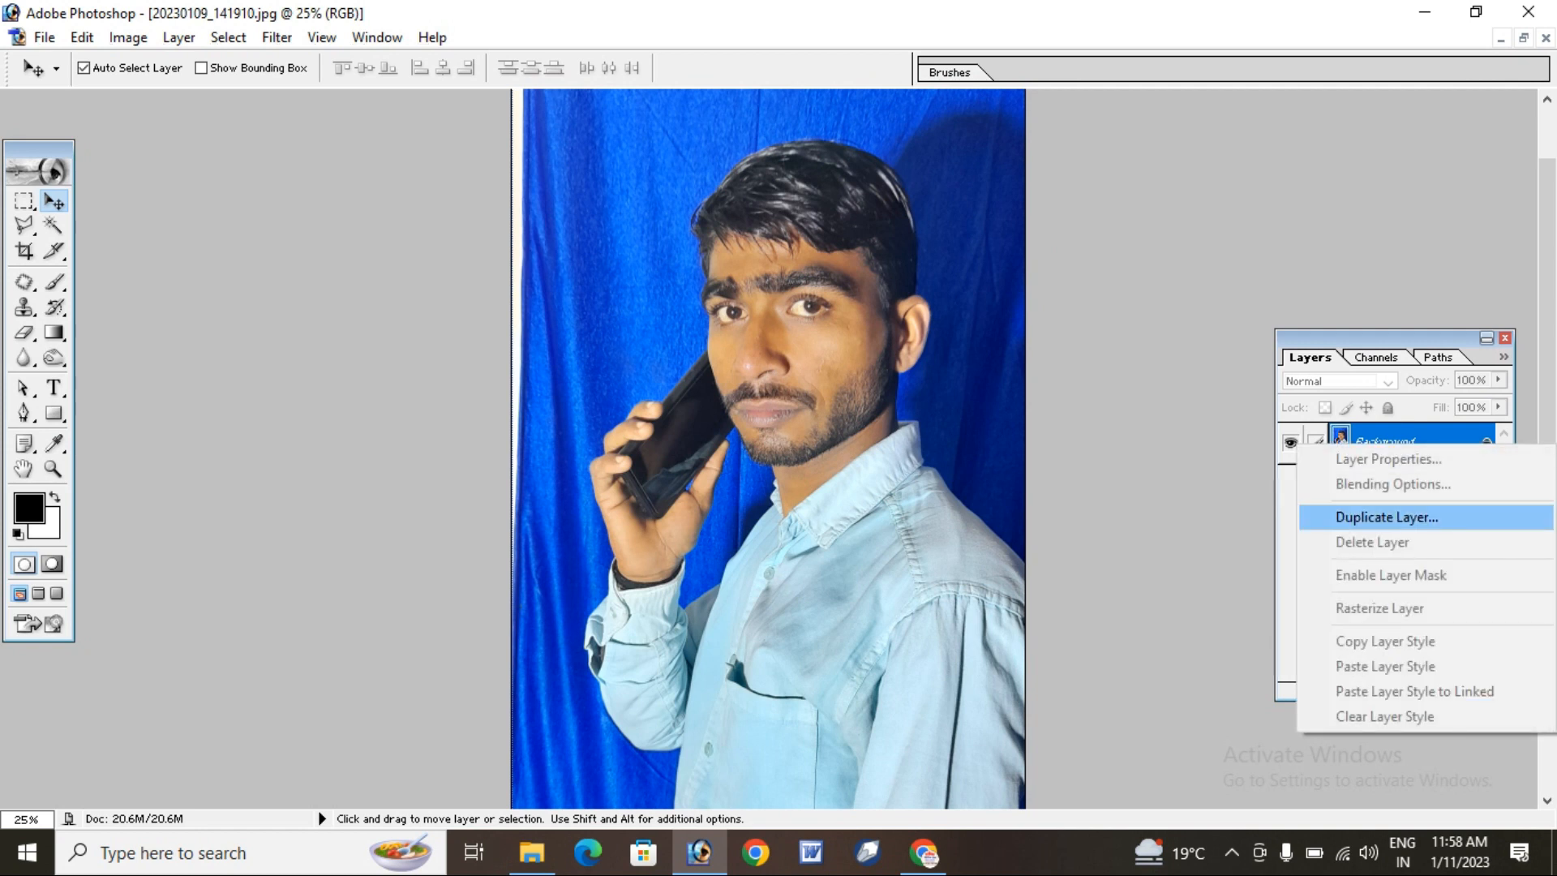
click(1386, 516)
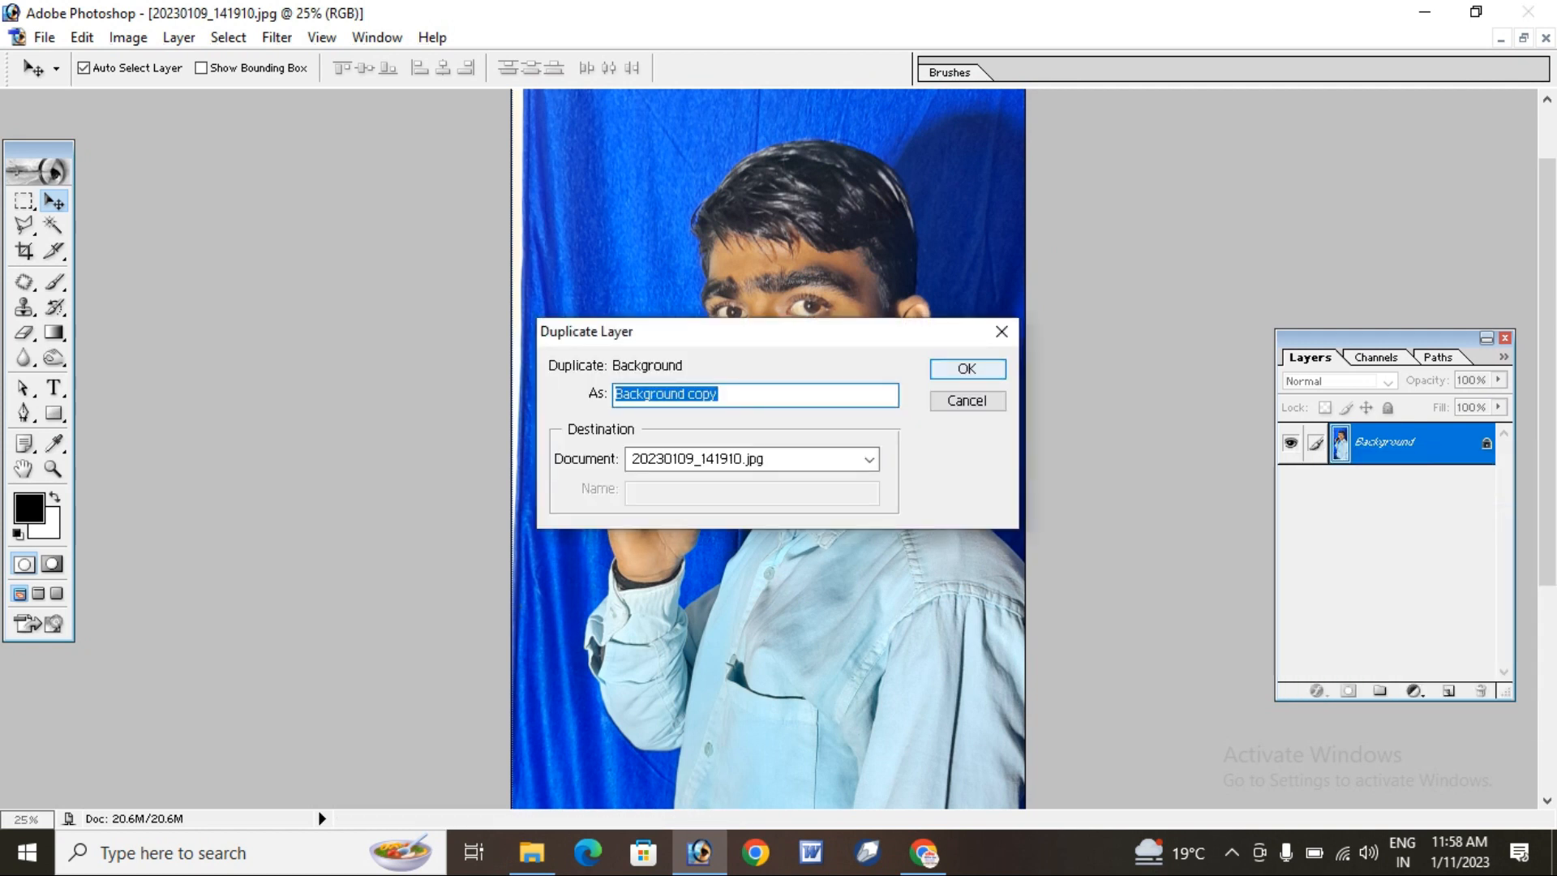
click(967, 368)
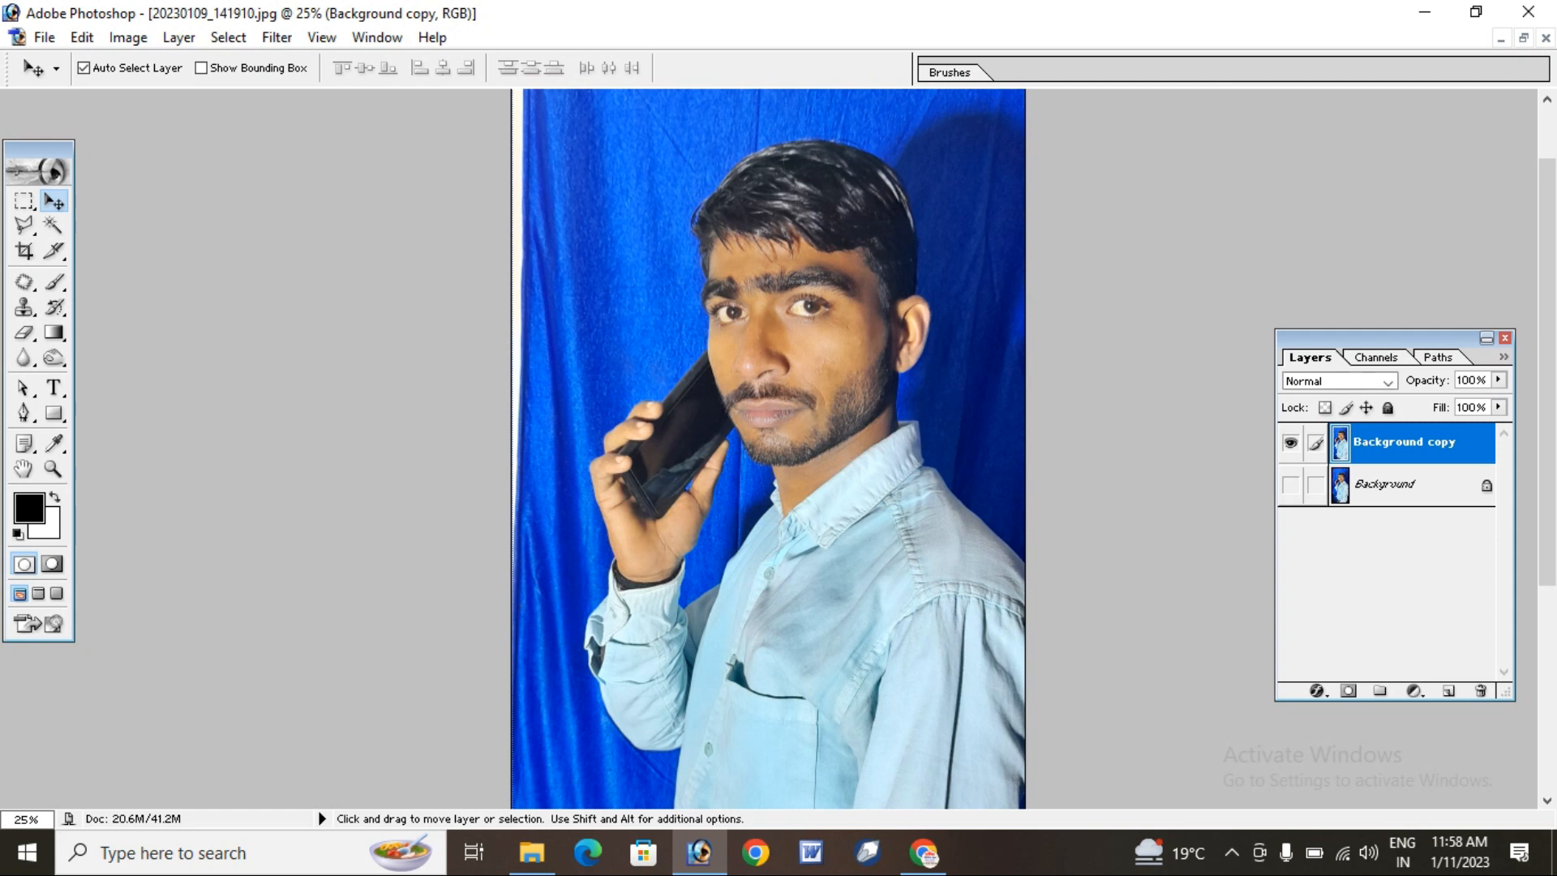
Set the foreground colour to a light peach skin tone, hex FAC29D (RGB 250, 194, 157)
scroll(765, 593, up, 2)
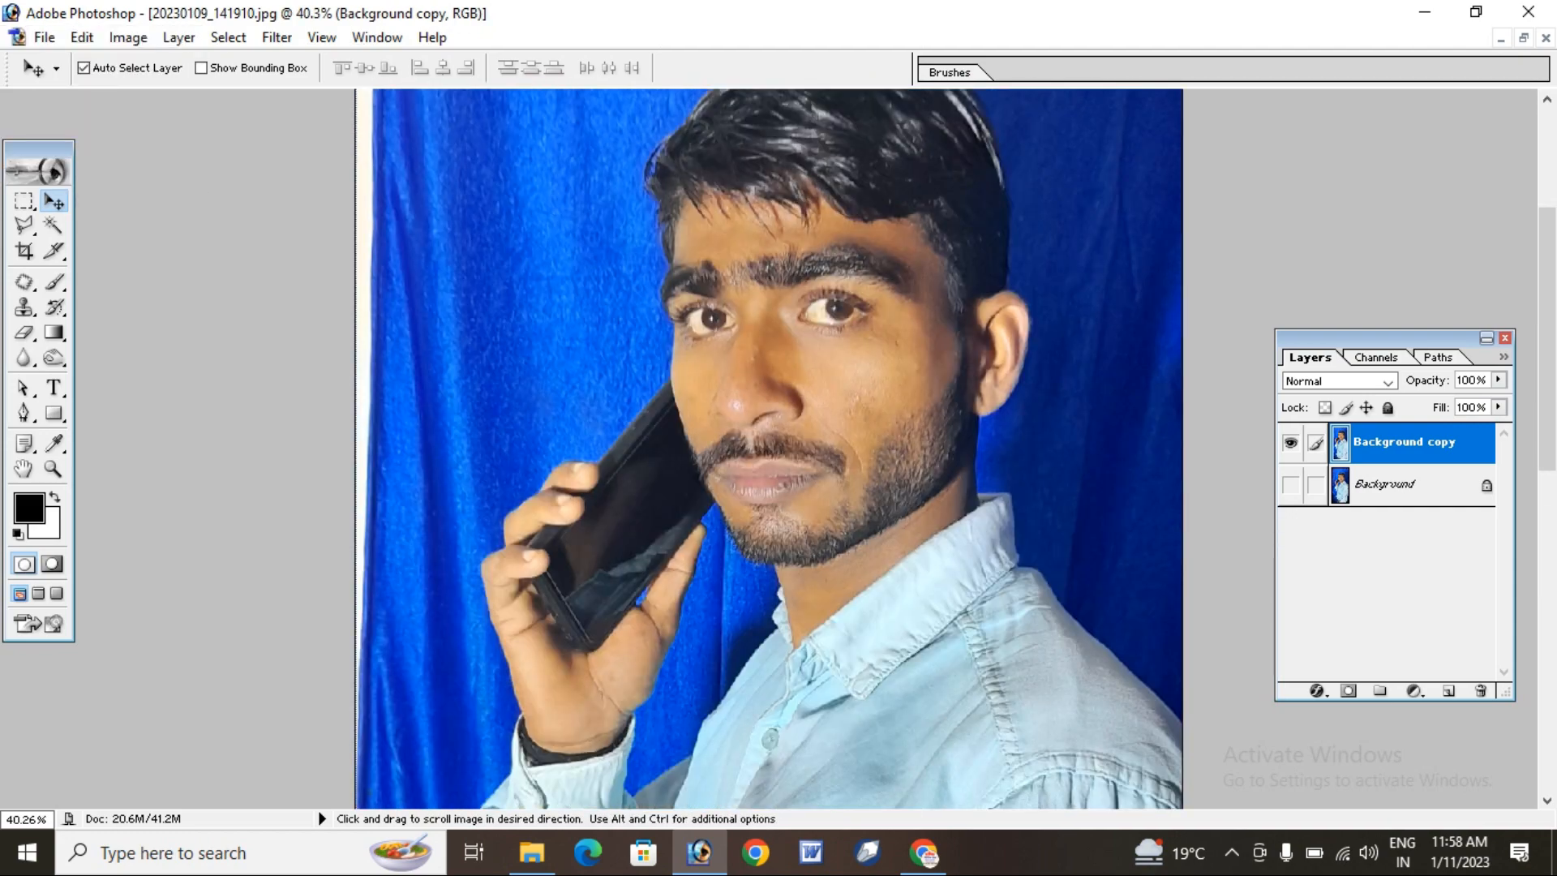
scroll(765, 592, up, 3)
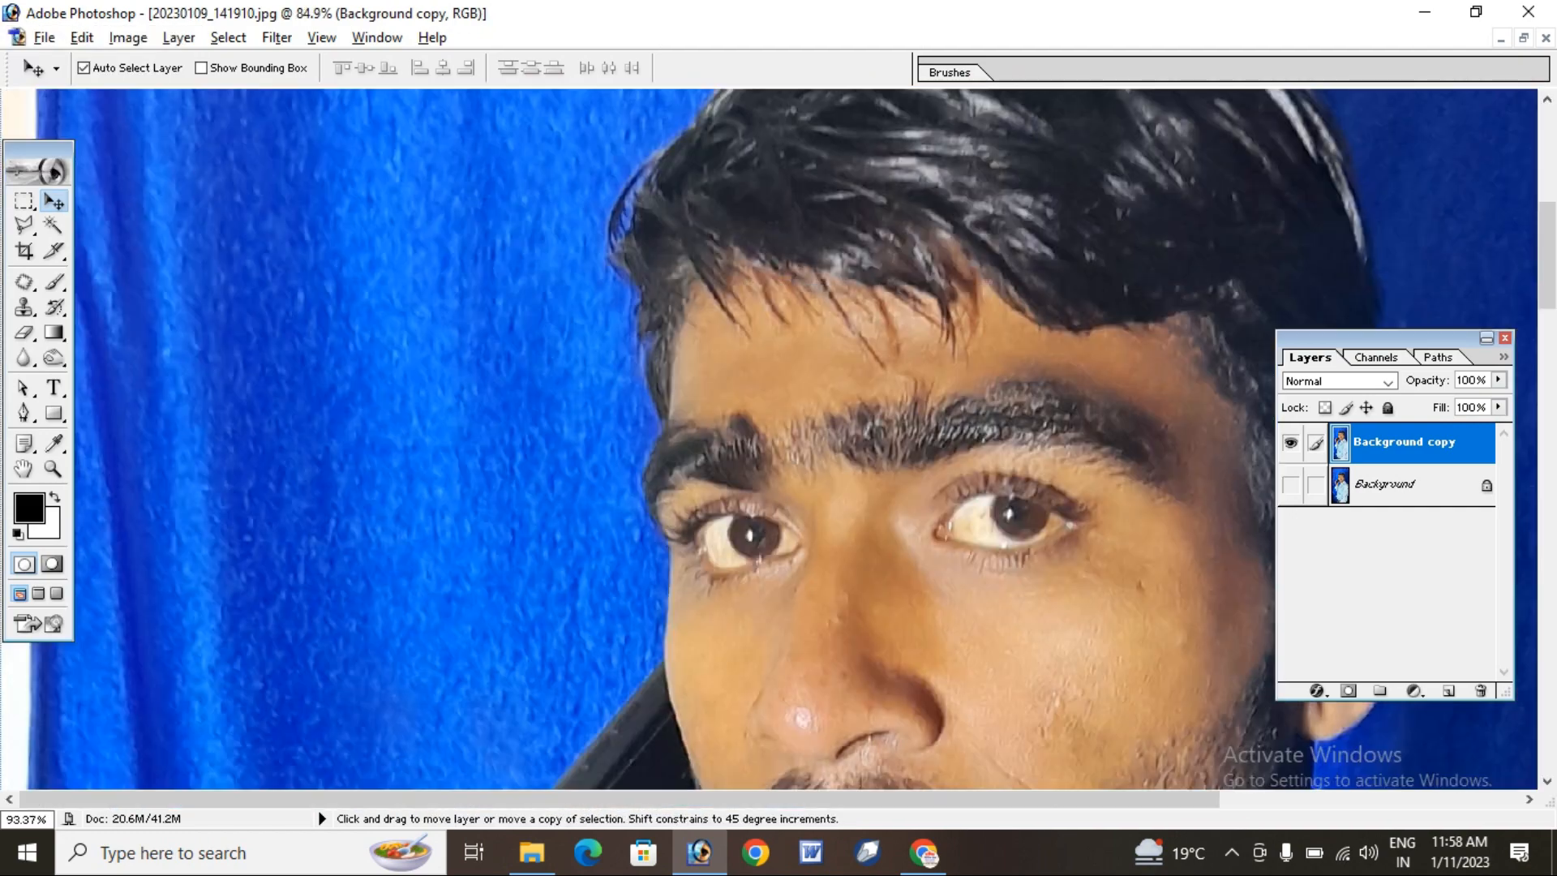
drag(765, 593, 601, 470)
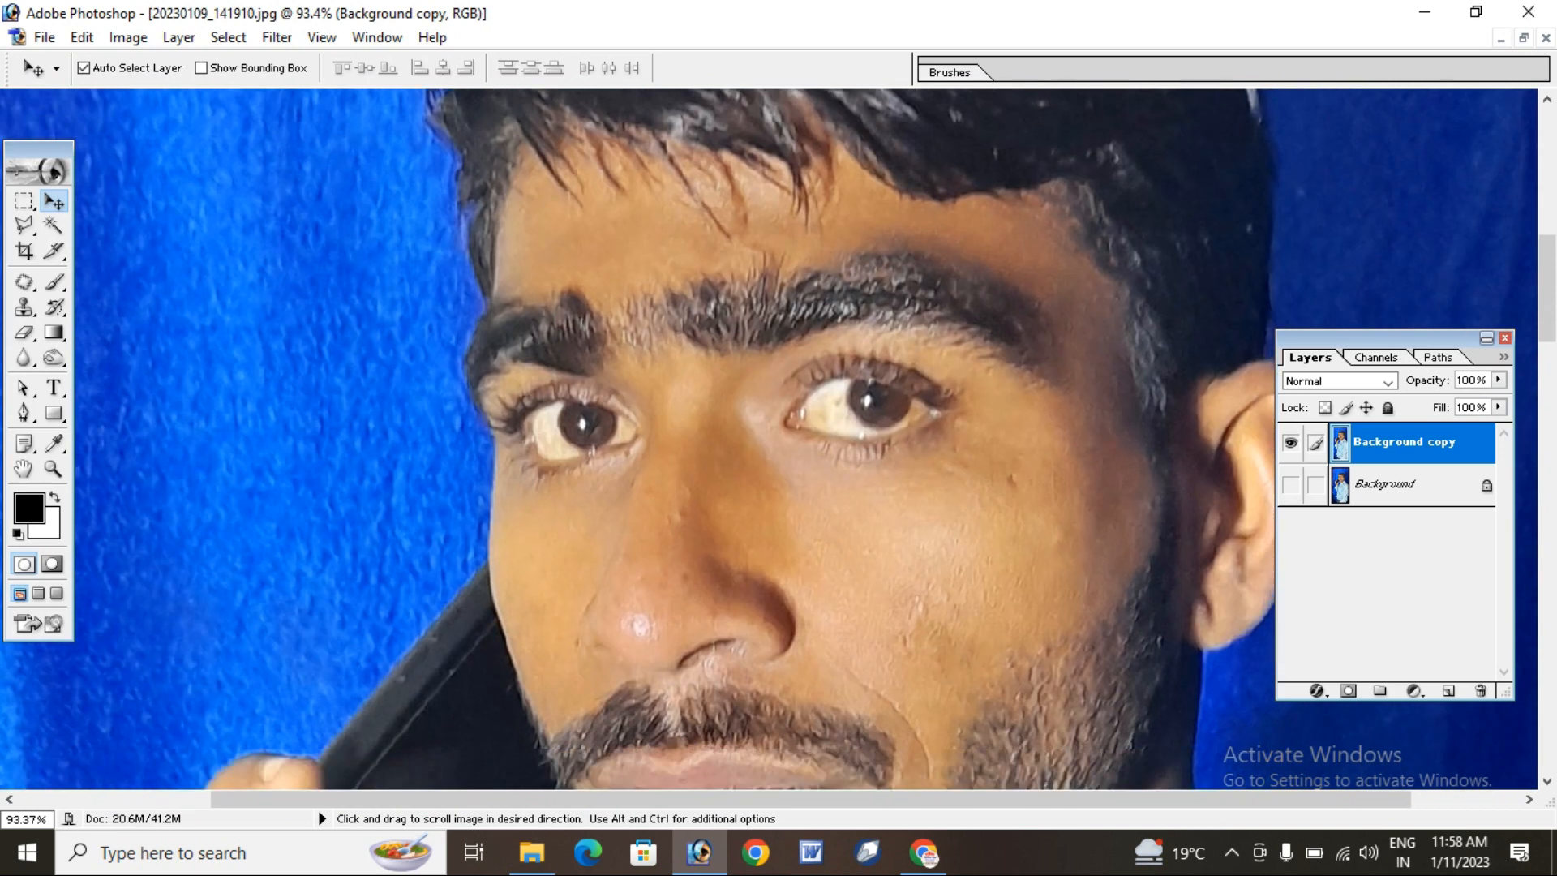
click(28, 508)
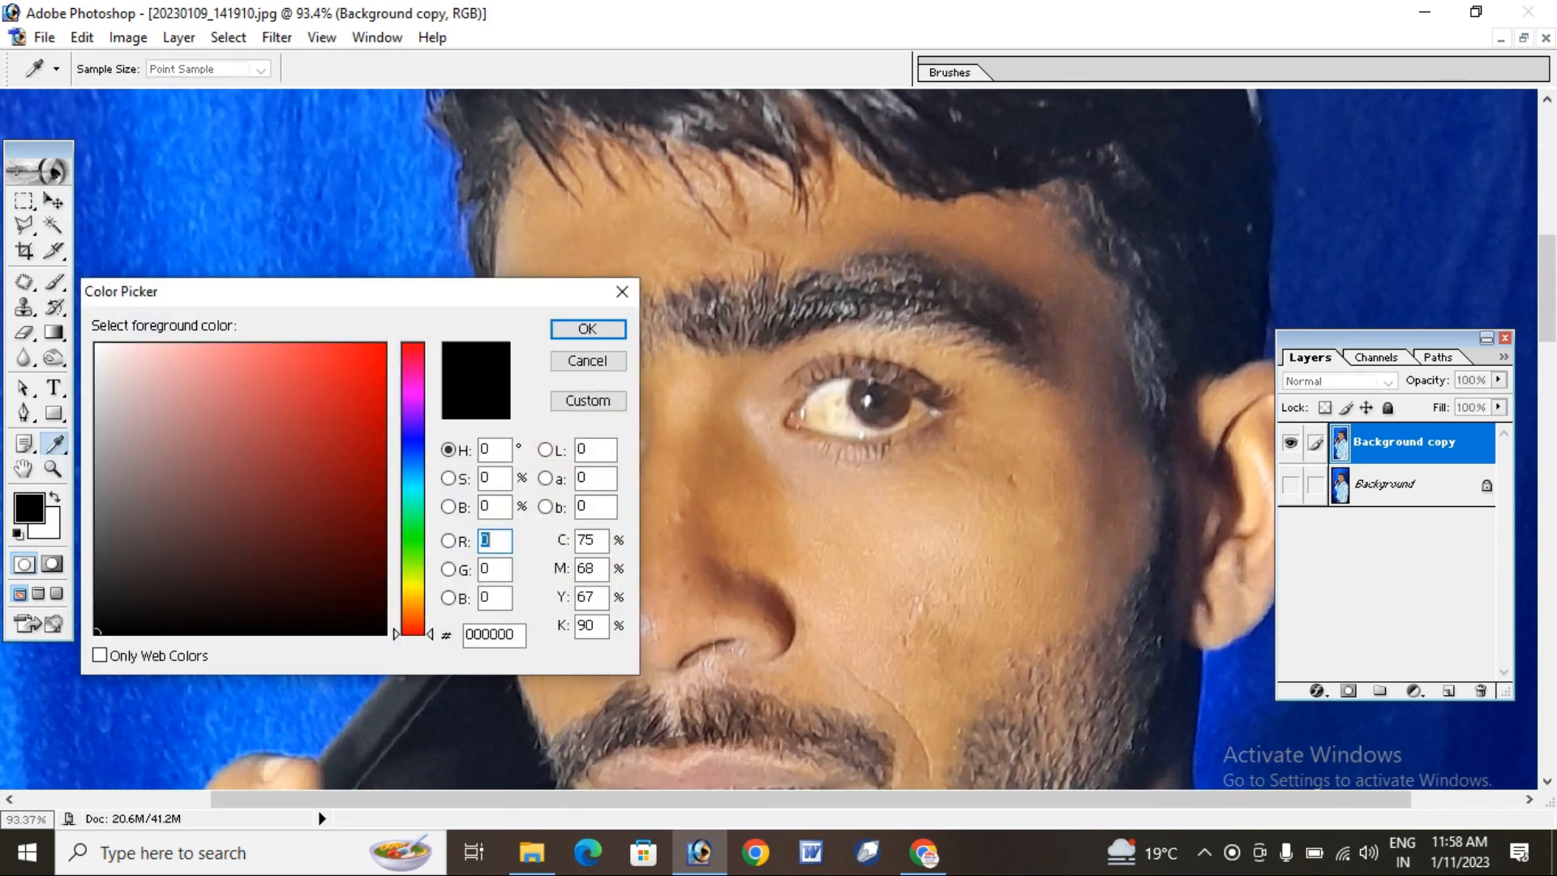
click(413, 361)
click(215, 345)
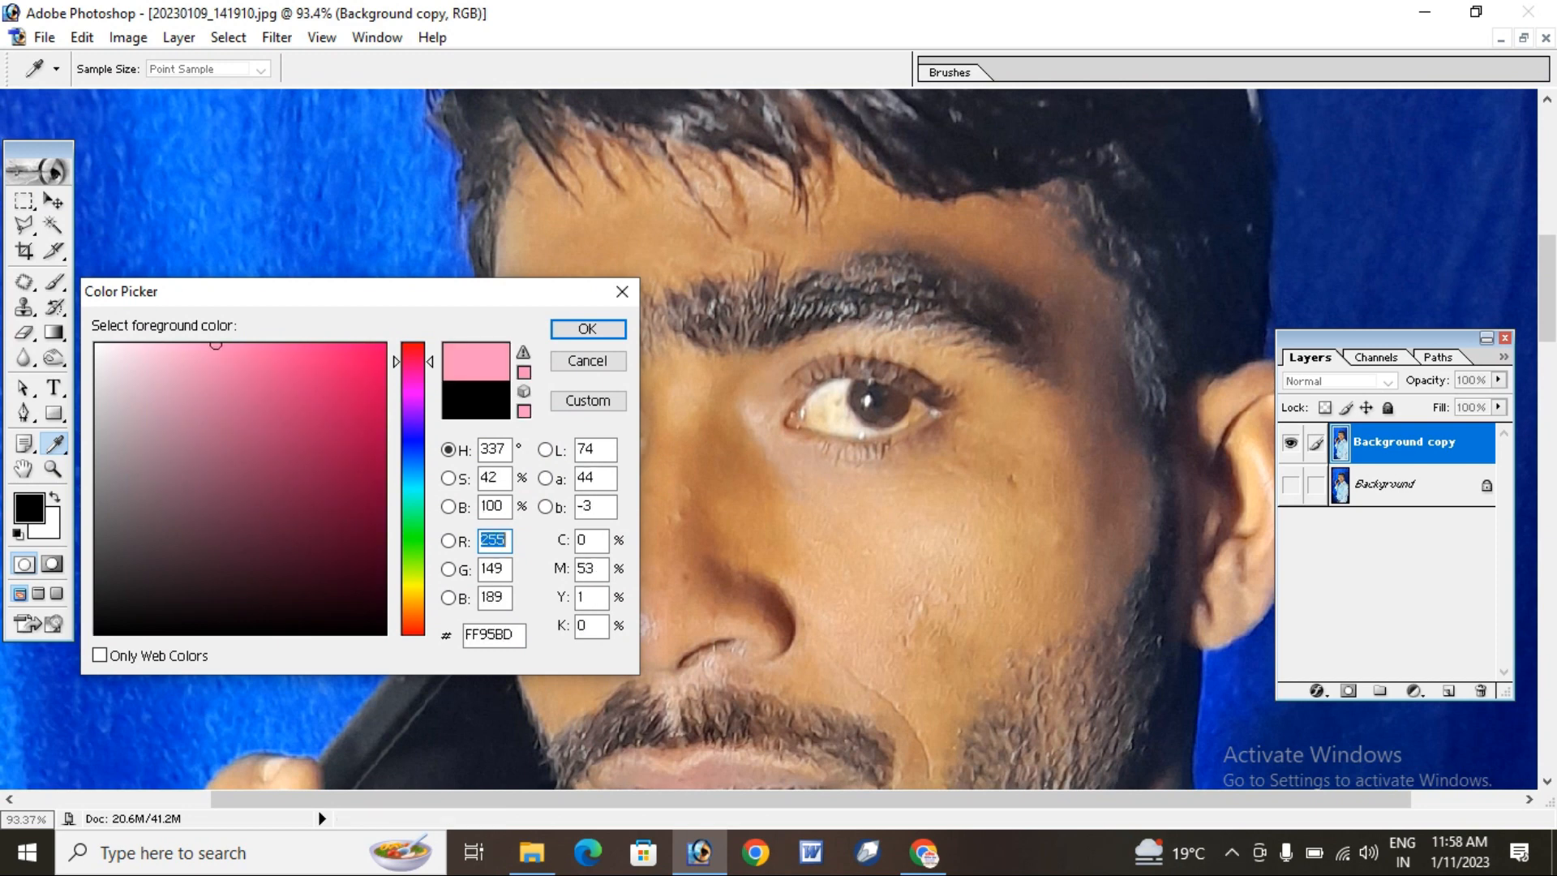
drag(412, 362, 412, 616)
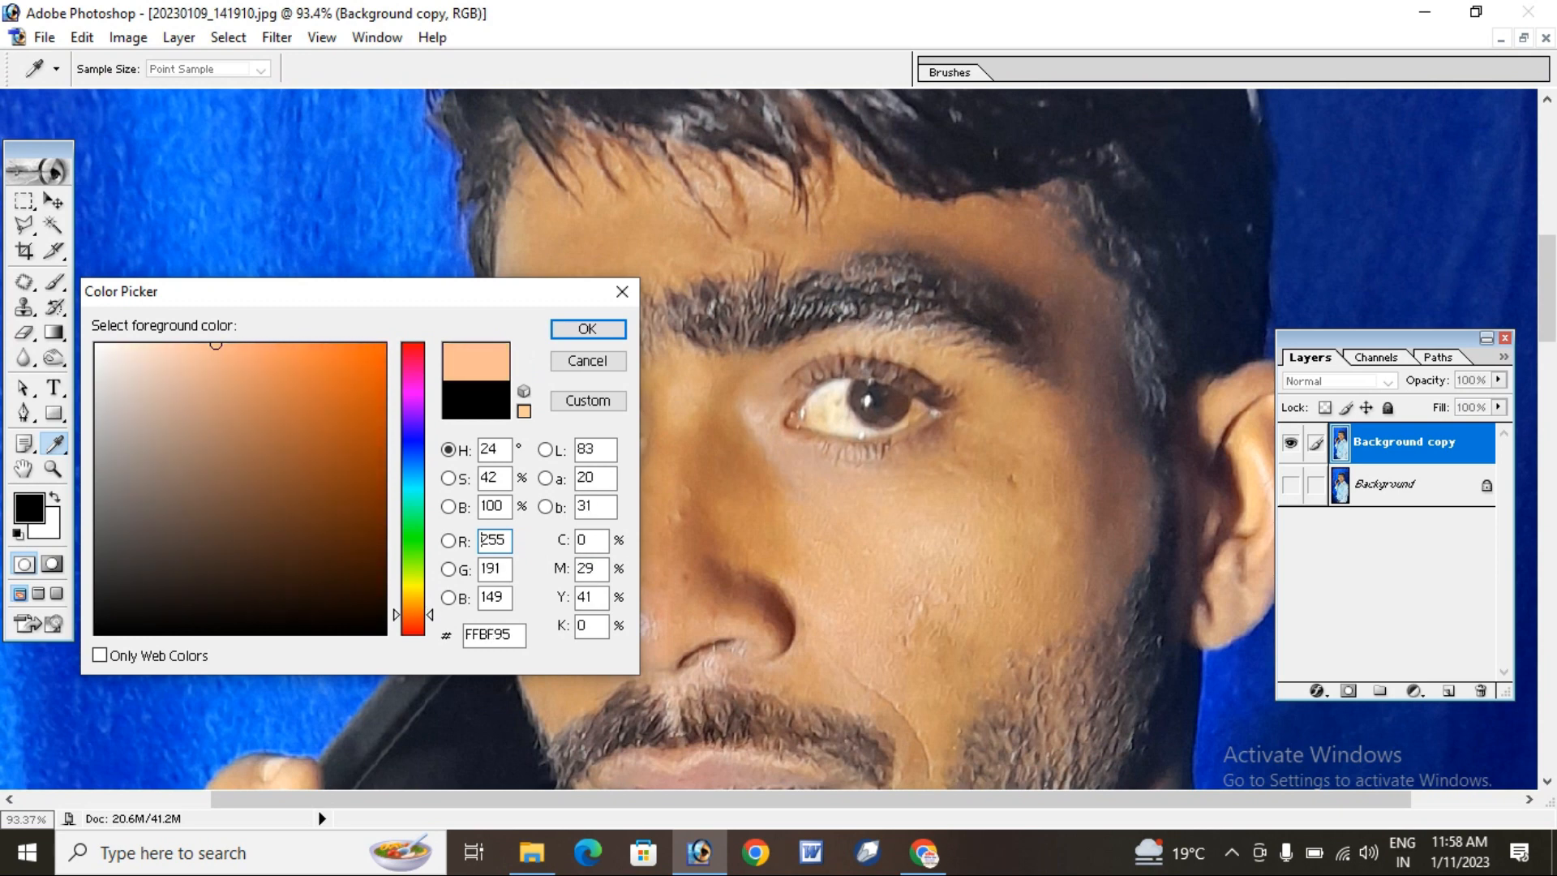
key(Down)
key(Down)
key(Down)
key(Down)
key(Down)
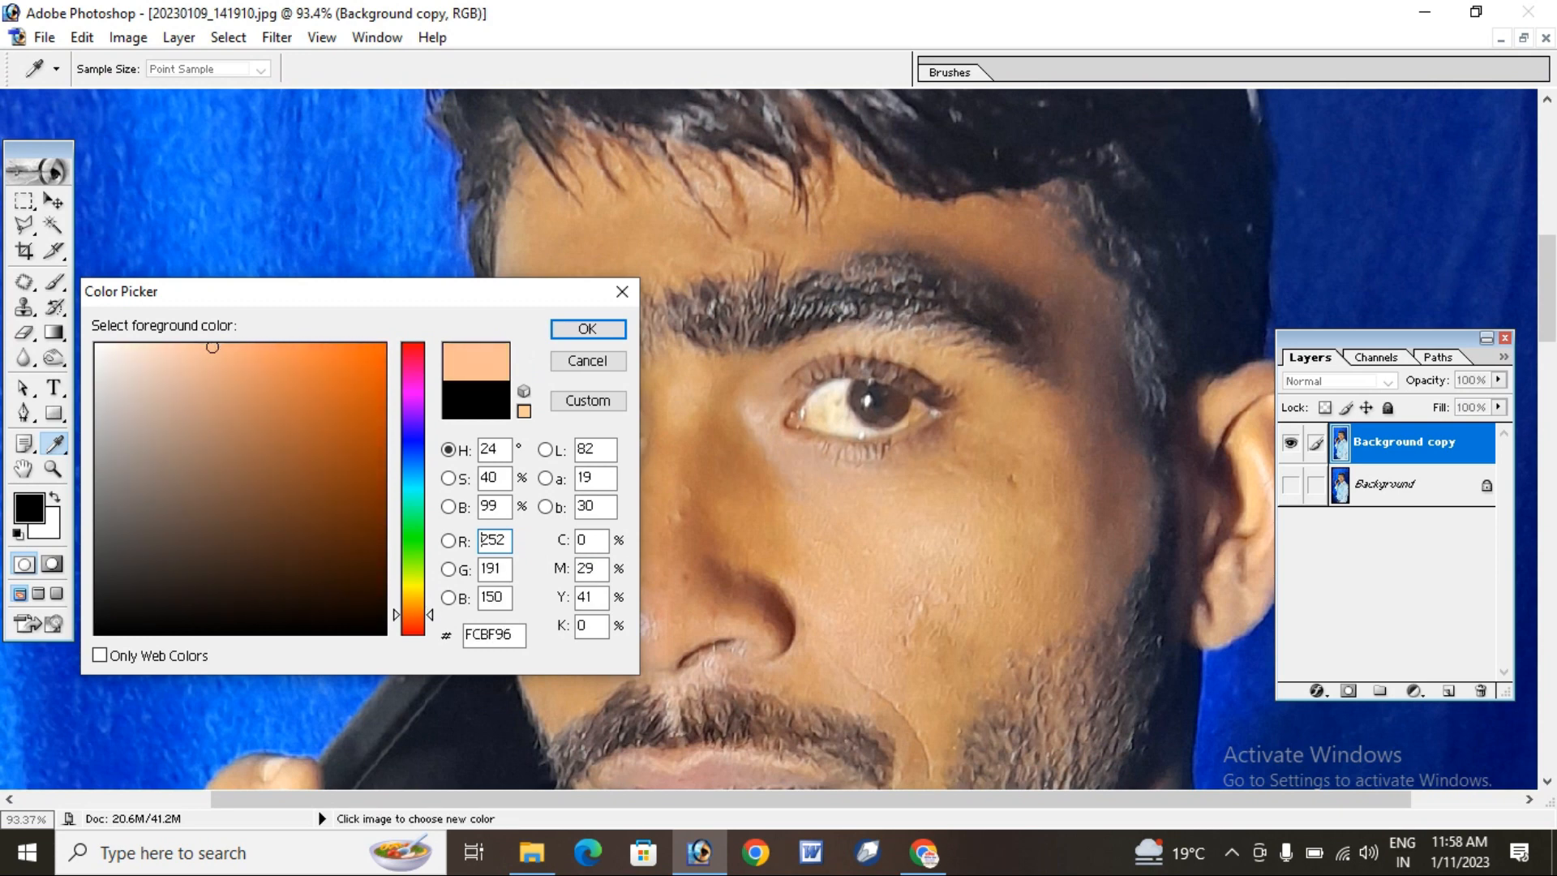
key(Down)
key(Down)
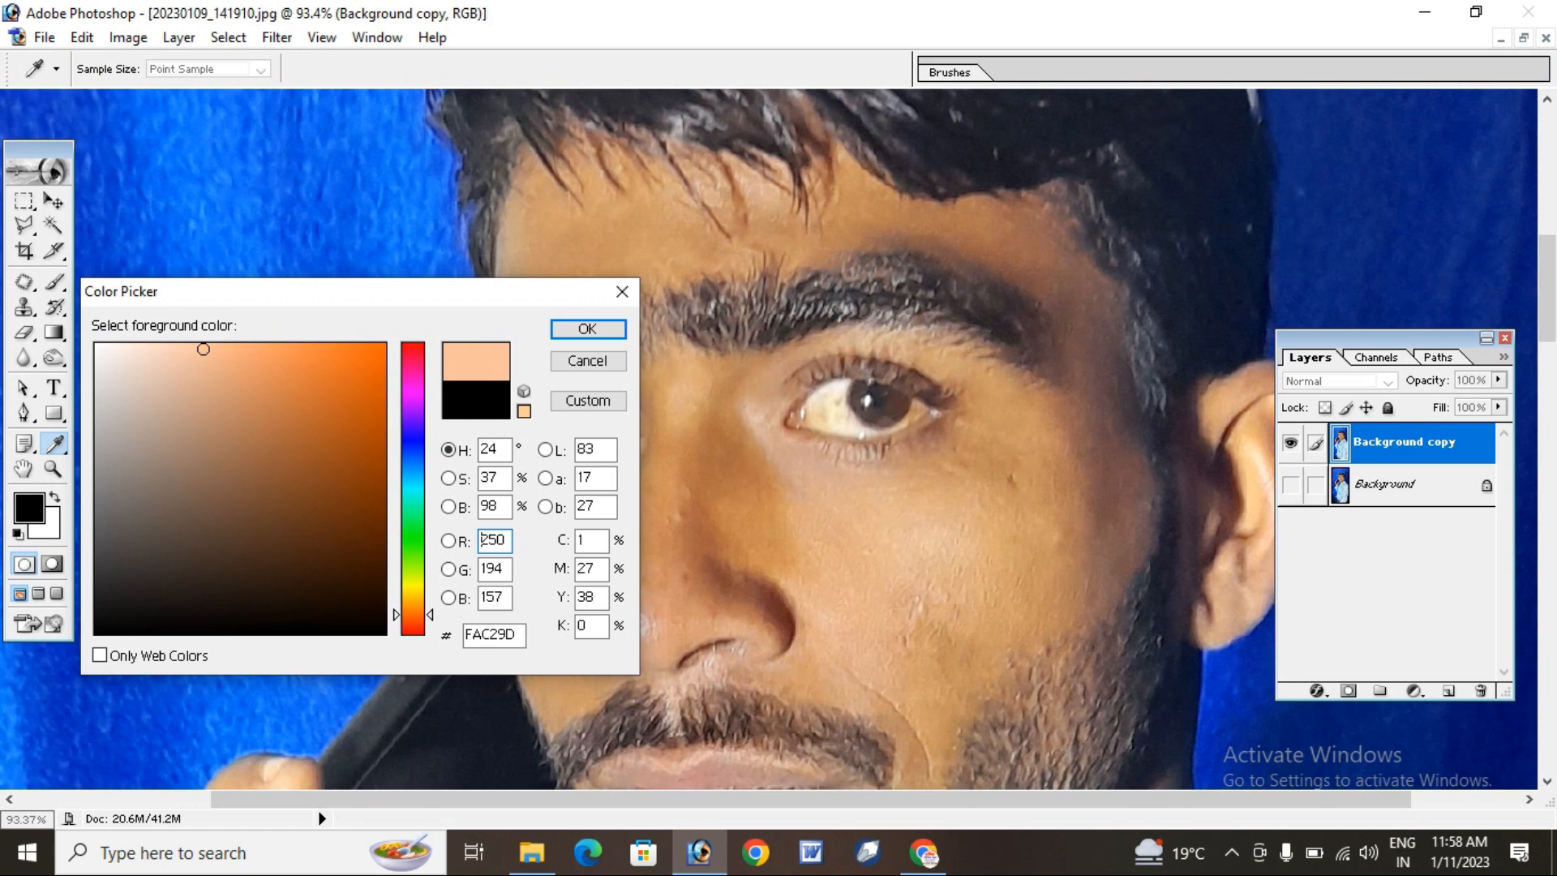
key(Return)
key(v)
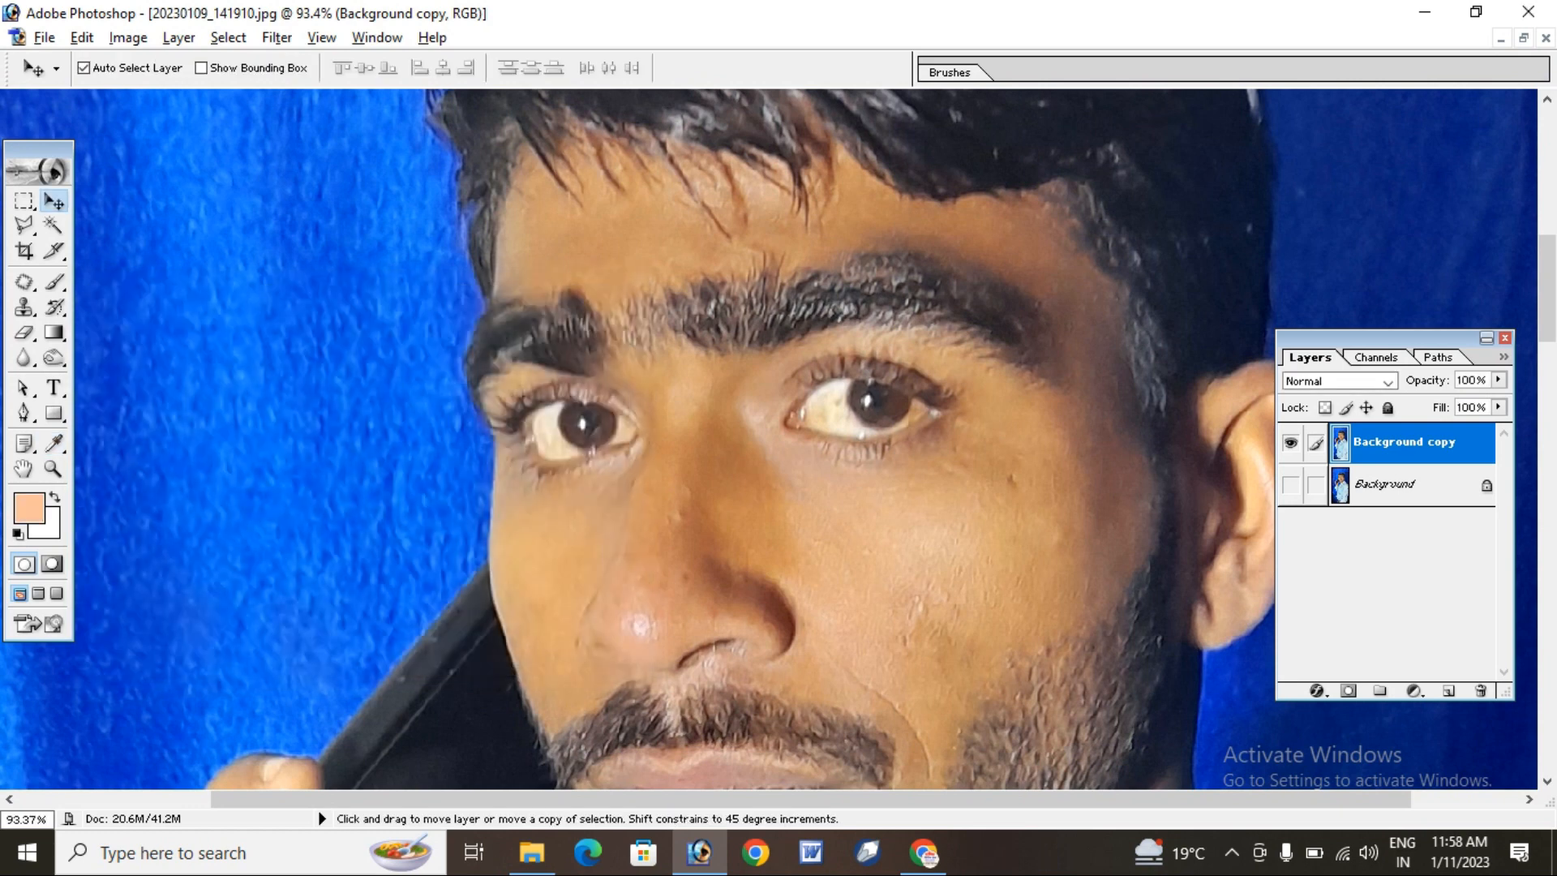
Activate the Clone Stamp tool for retouching the face on the Background copy layer
key(ctrl+plus)
scroll(770, 438, down, 3)
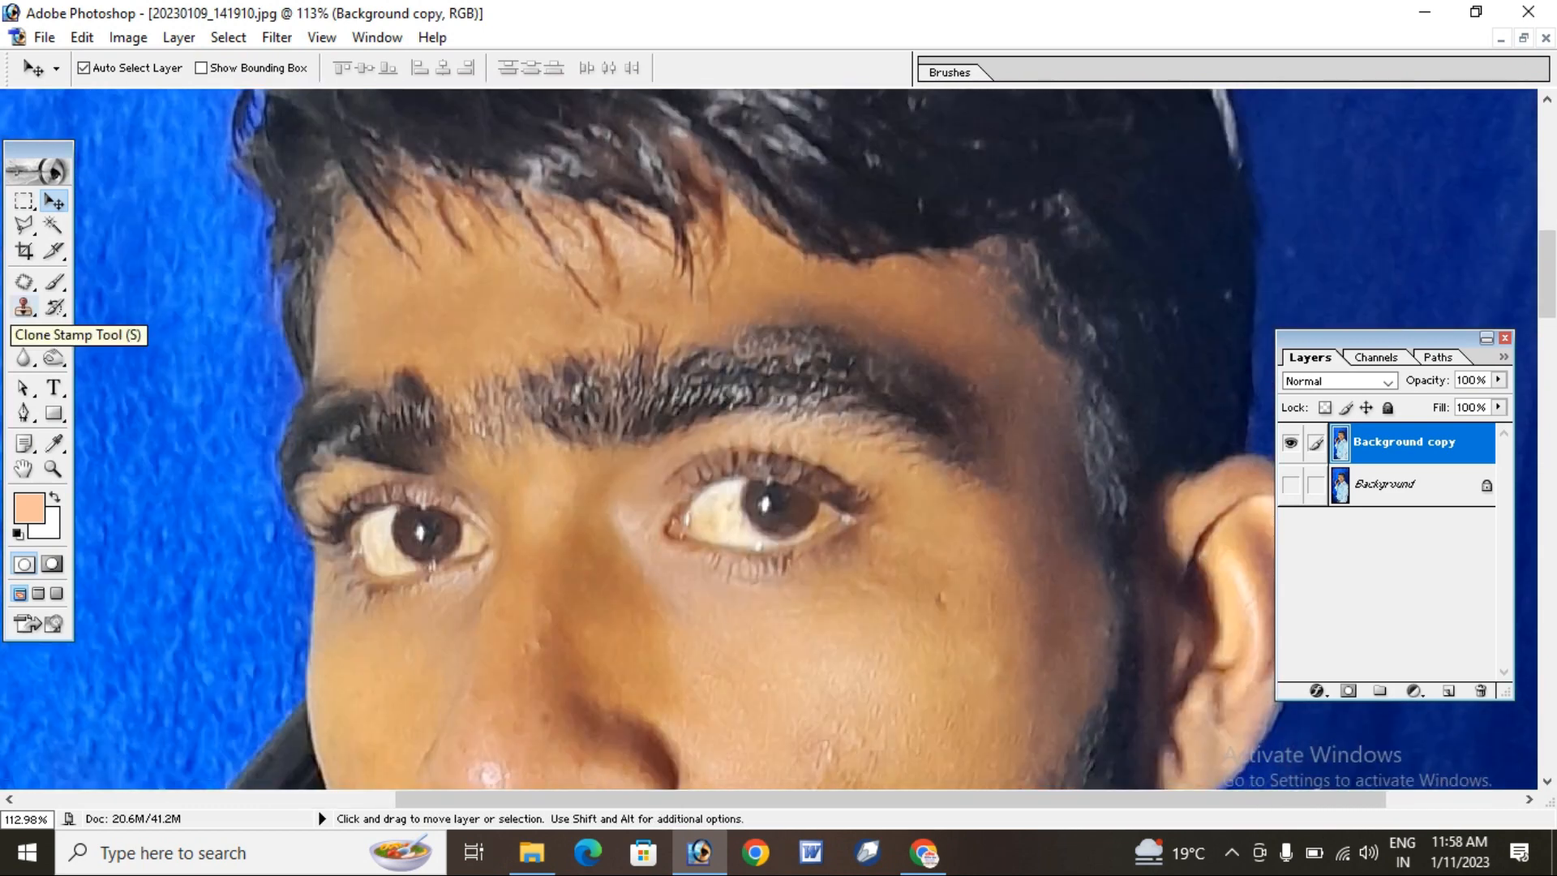
click(24, 306)
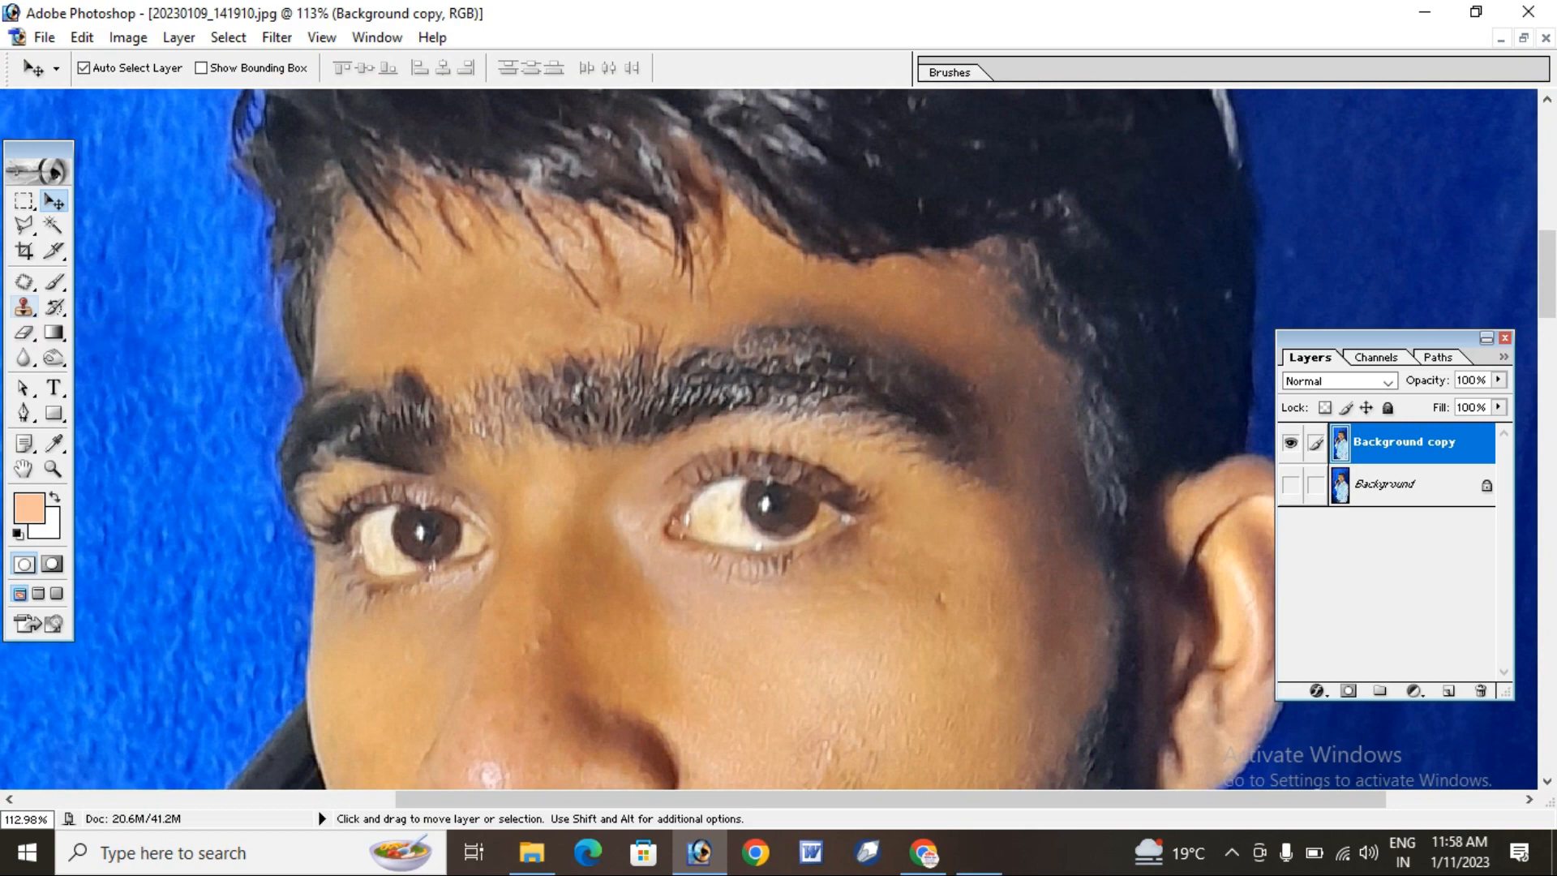
key(super+plus)
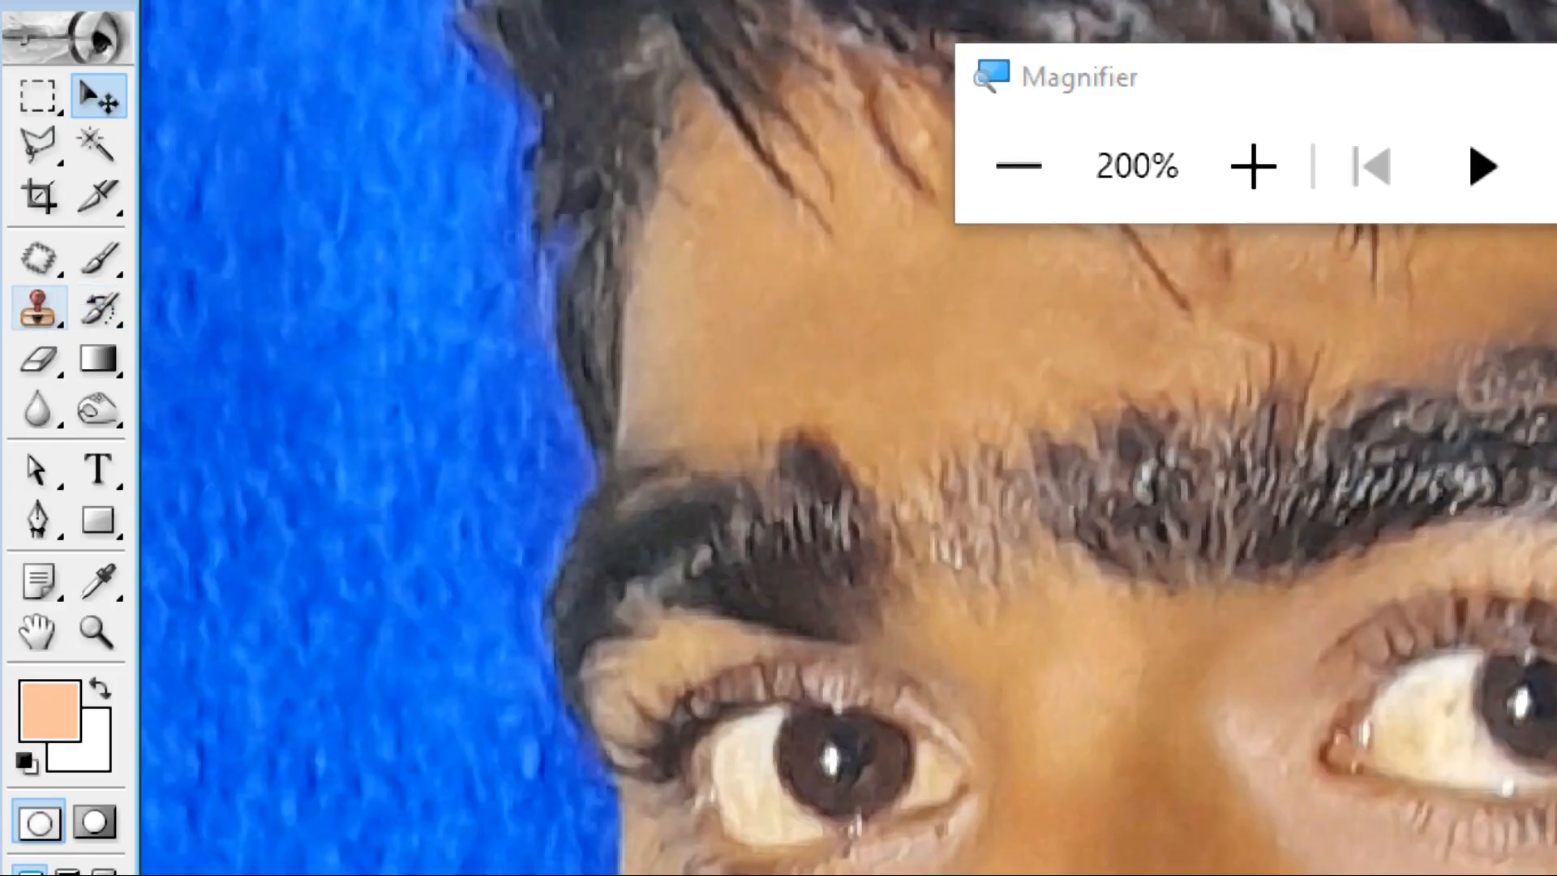
key(s)
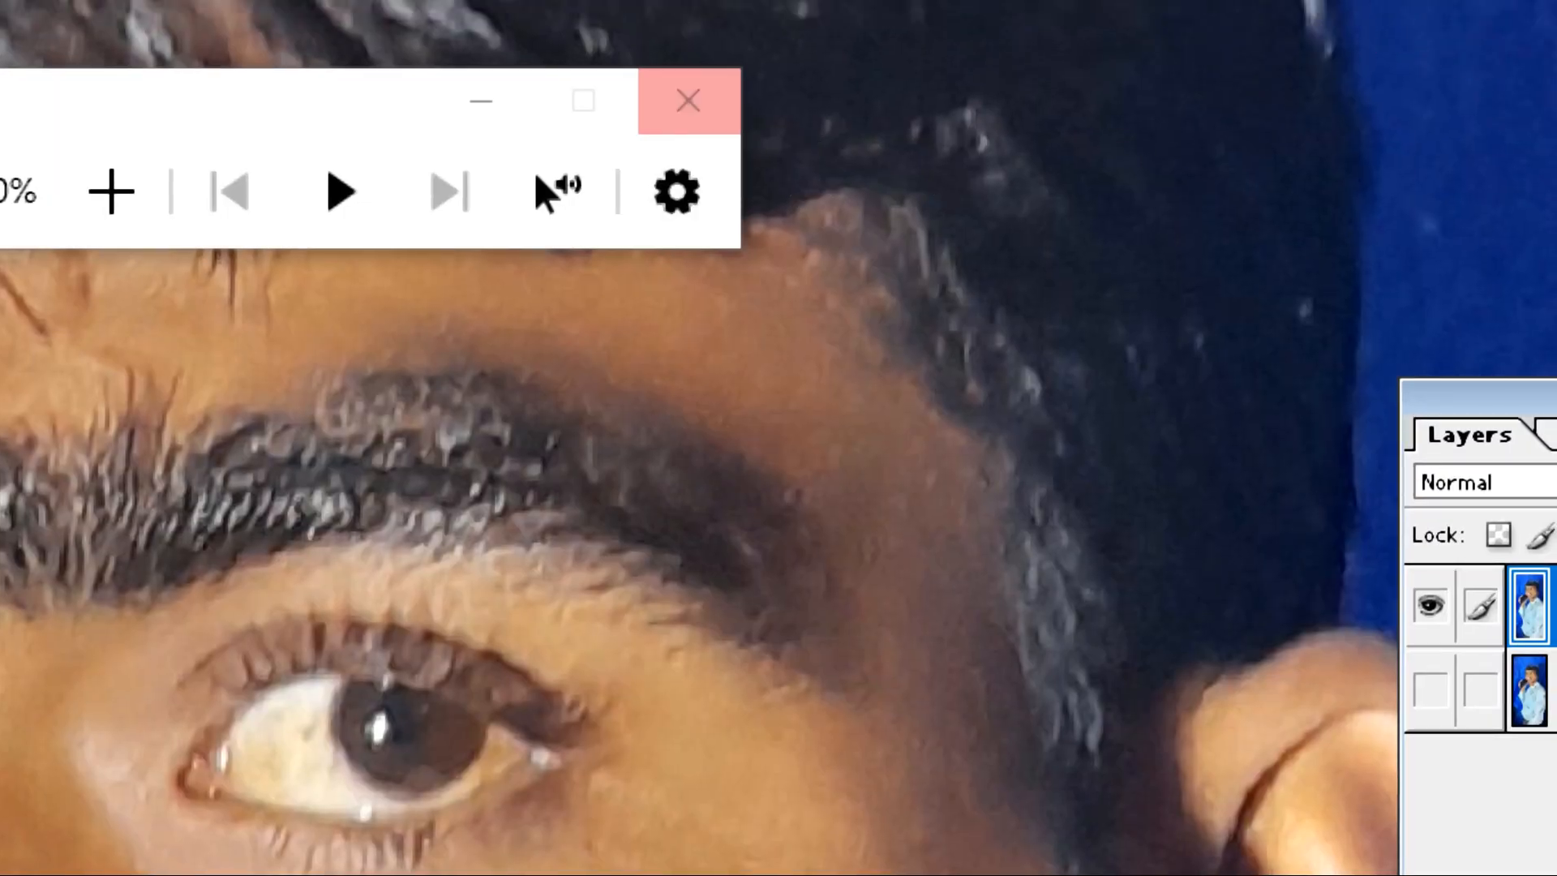
click(687, 101)
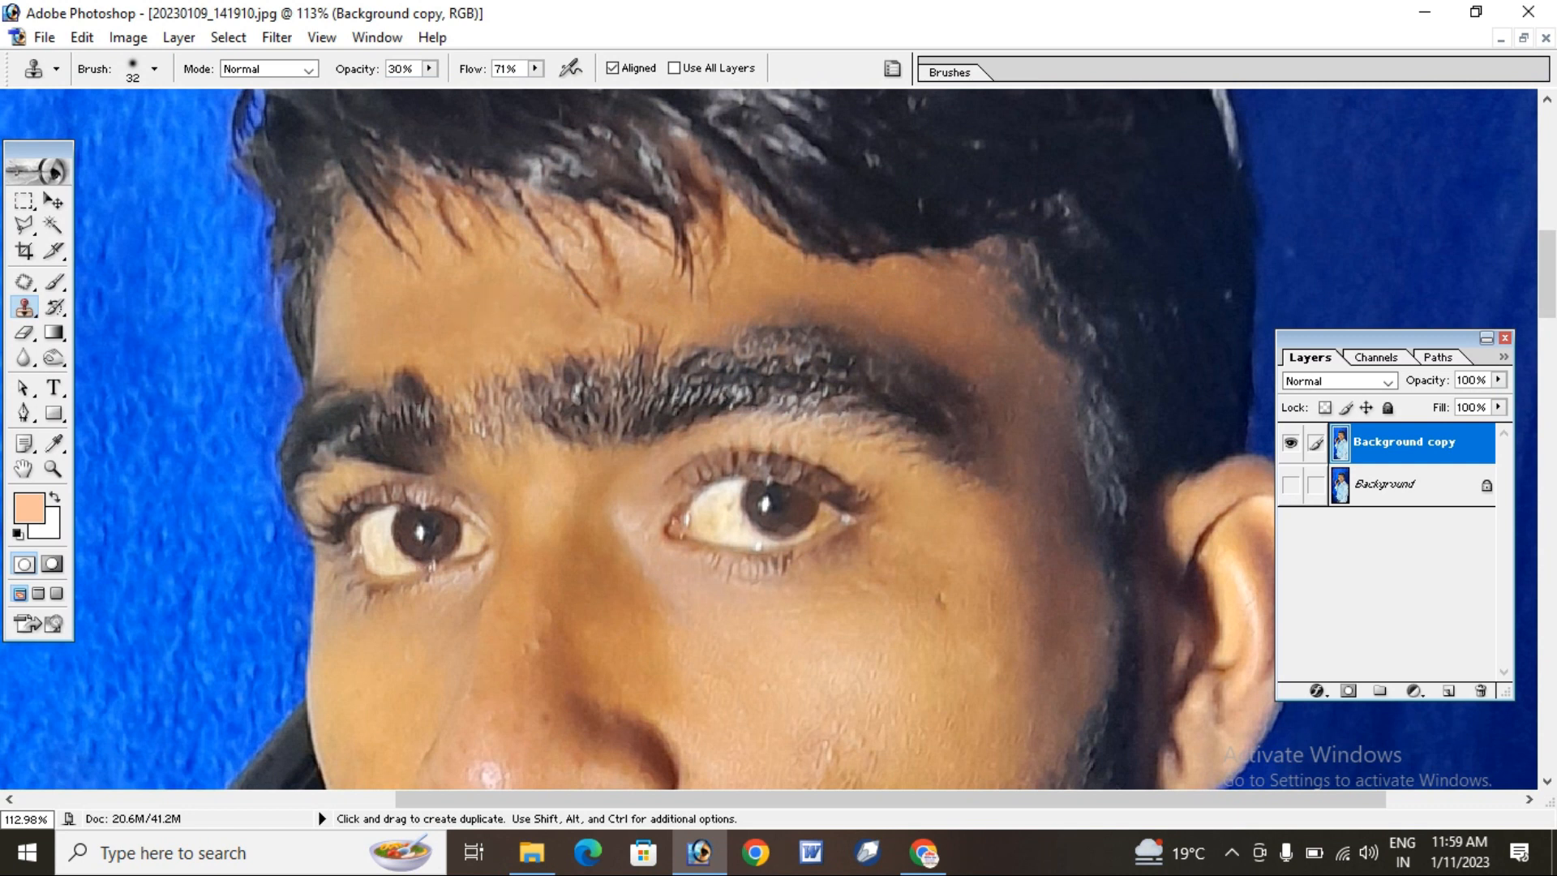
Choose the soft round 17 px brush preset for the Clone Stamp
right_click(395, 276)
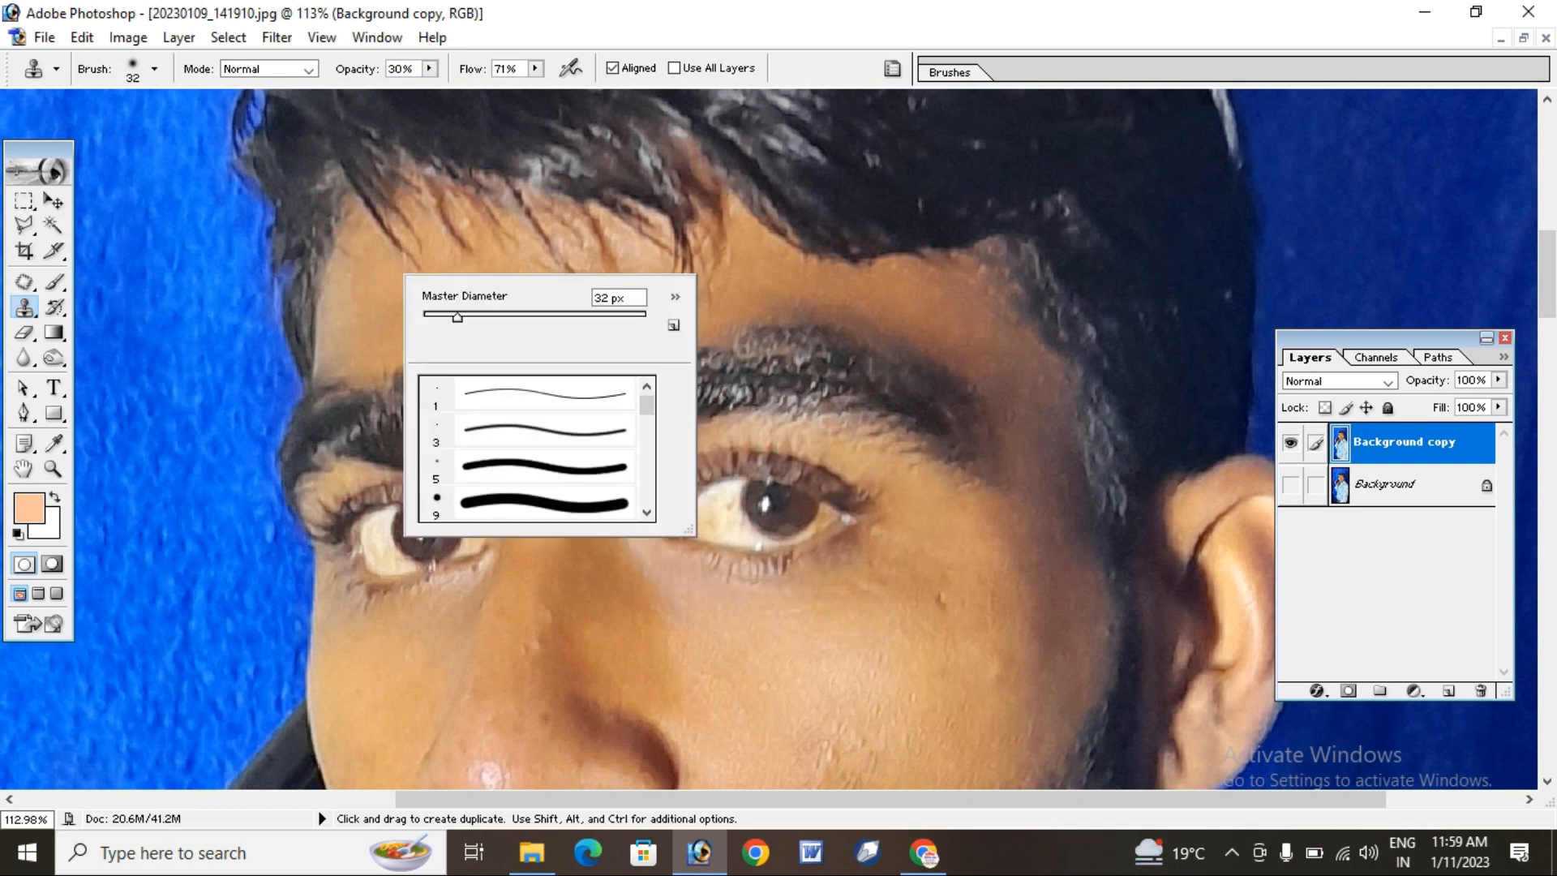
scroll(537, 448, down, 5)
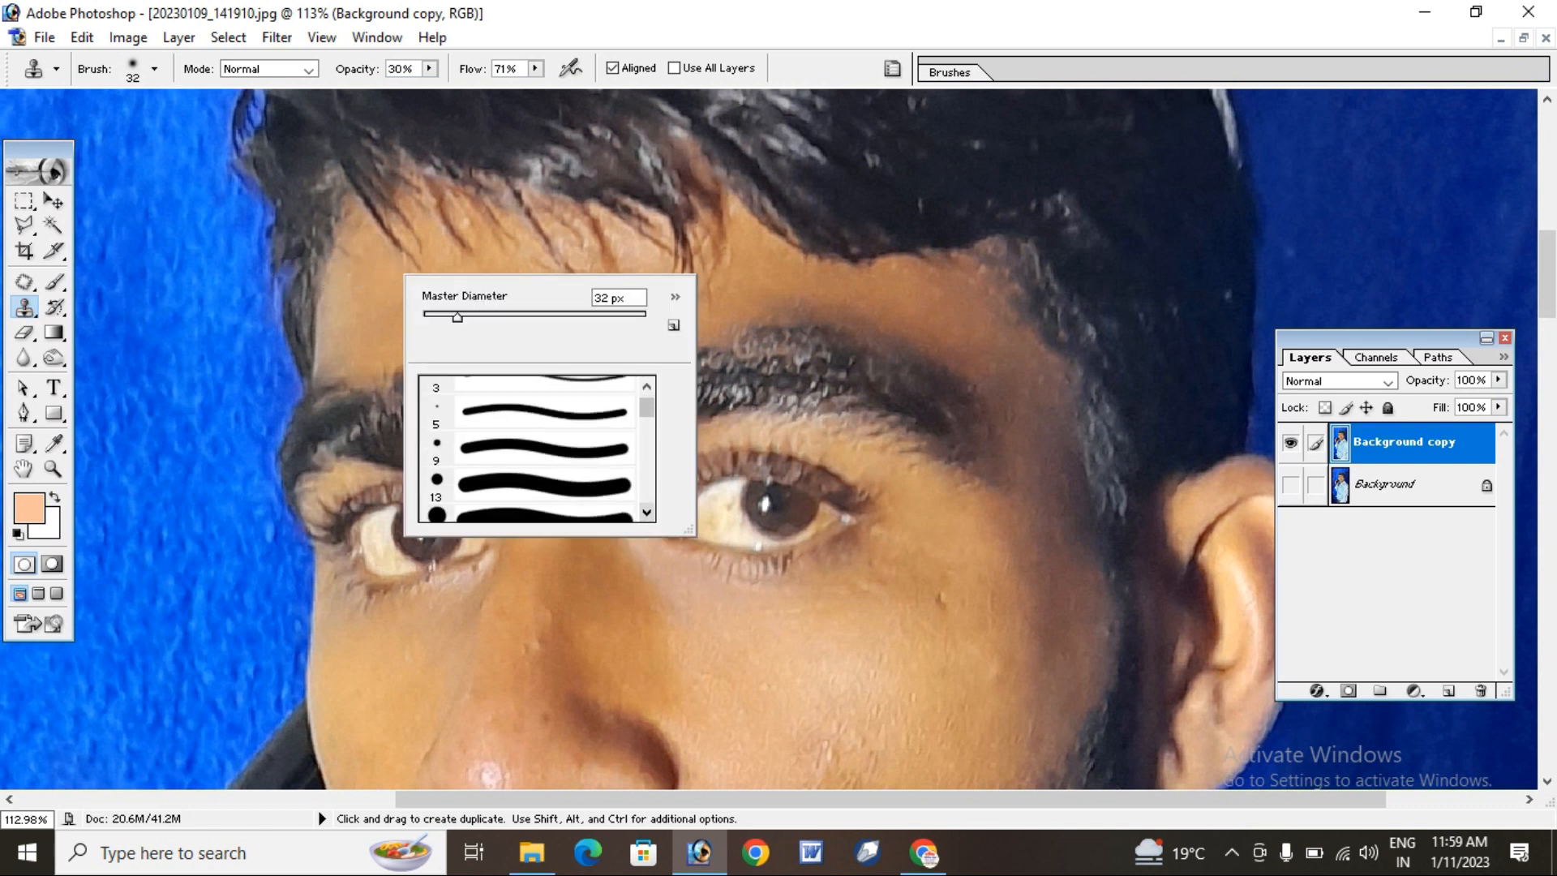
scroll(536, 448, down, 4)
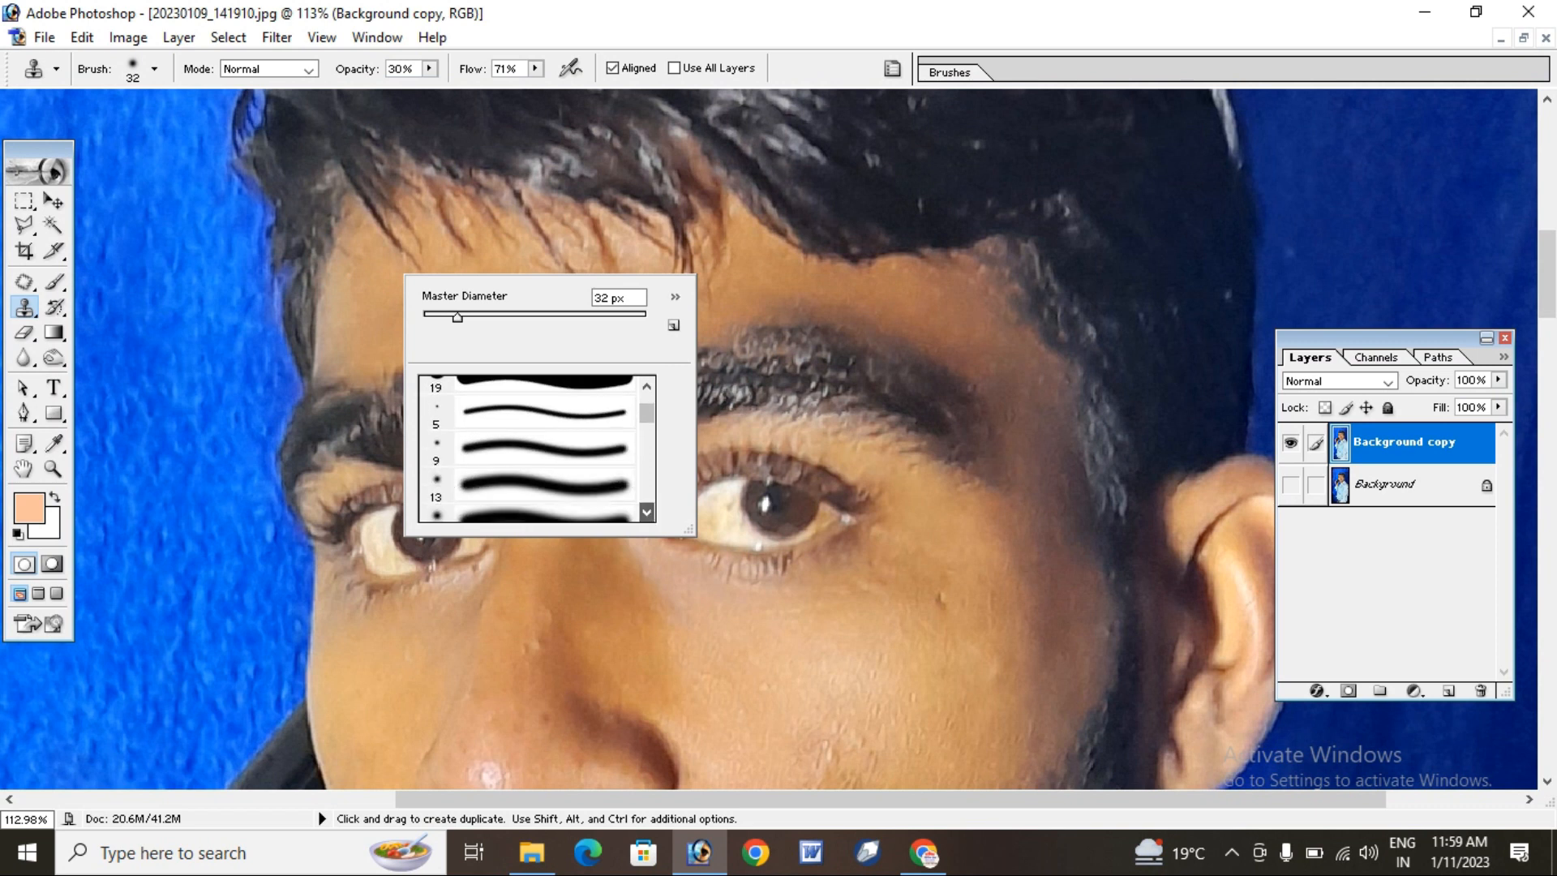
scroll(537, 448, down, 1)
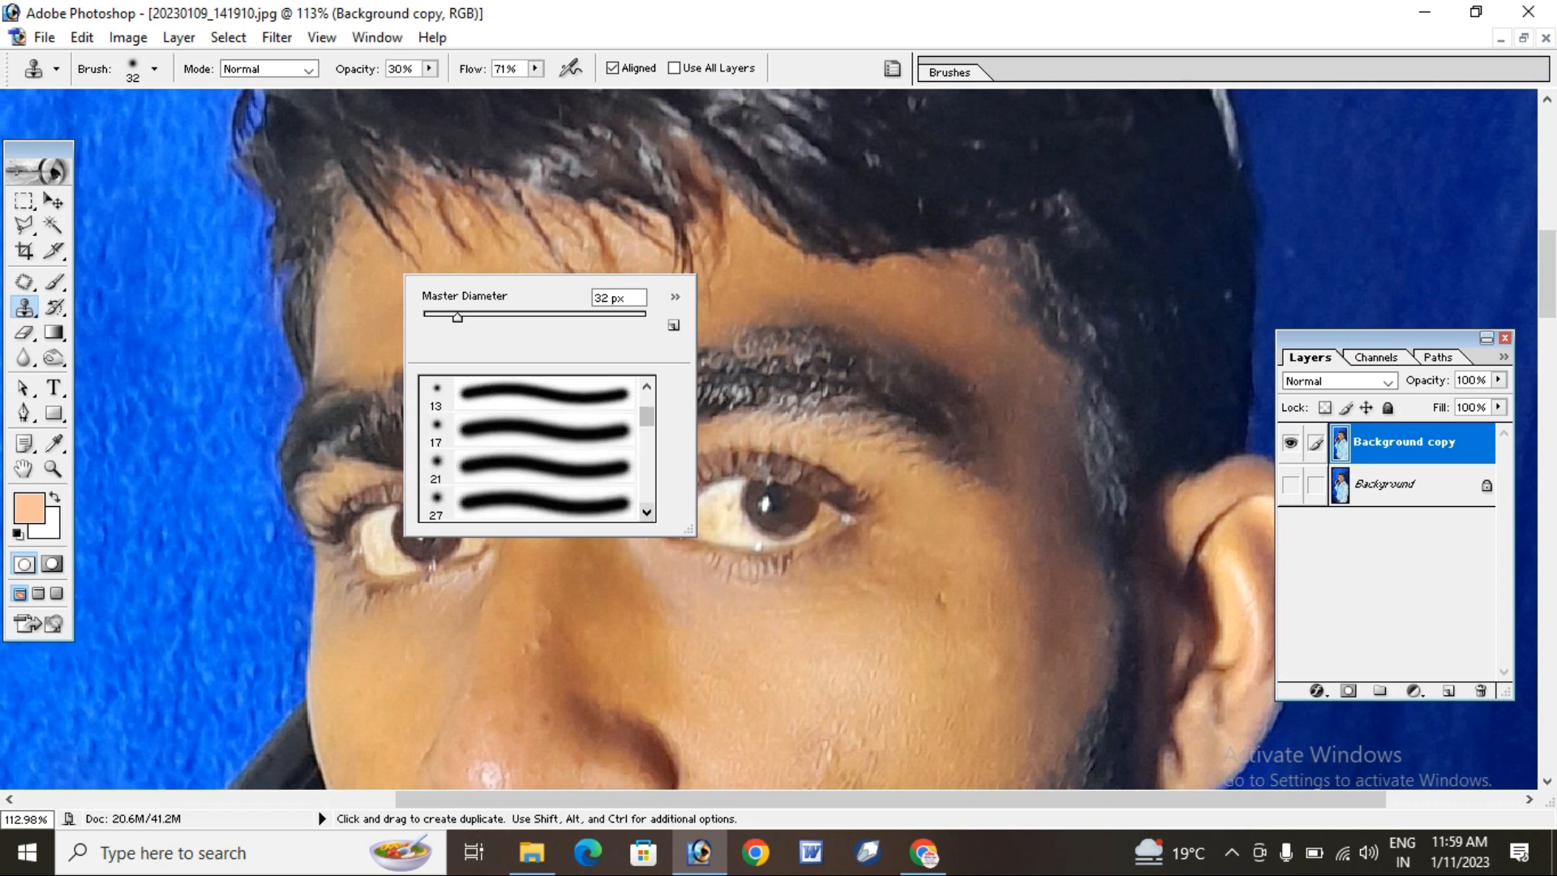
click(537, 430)
key(Return)
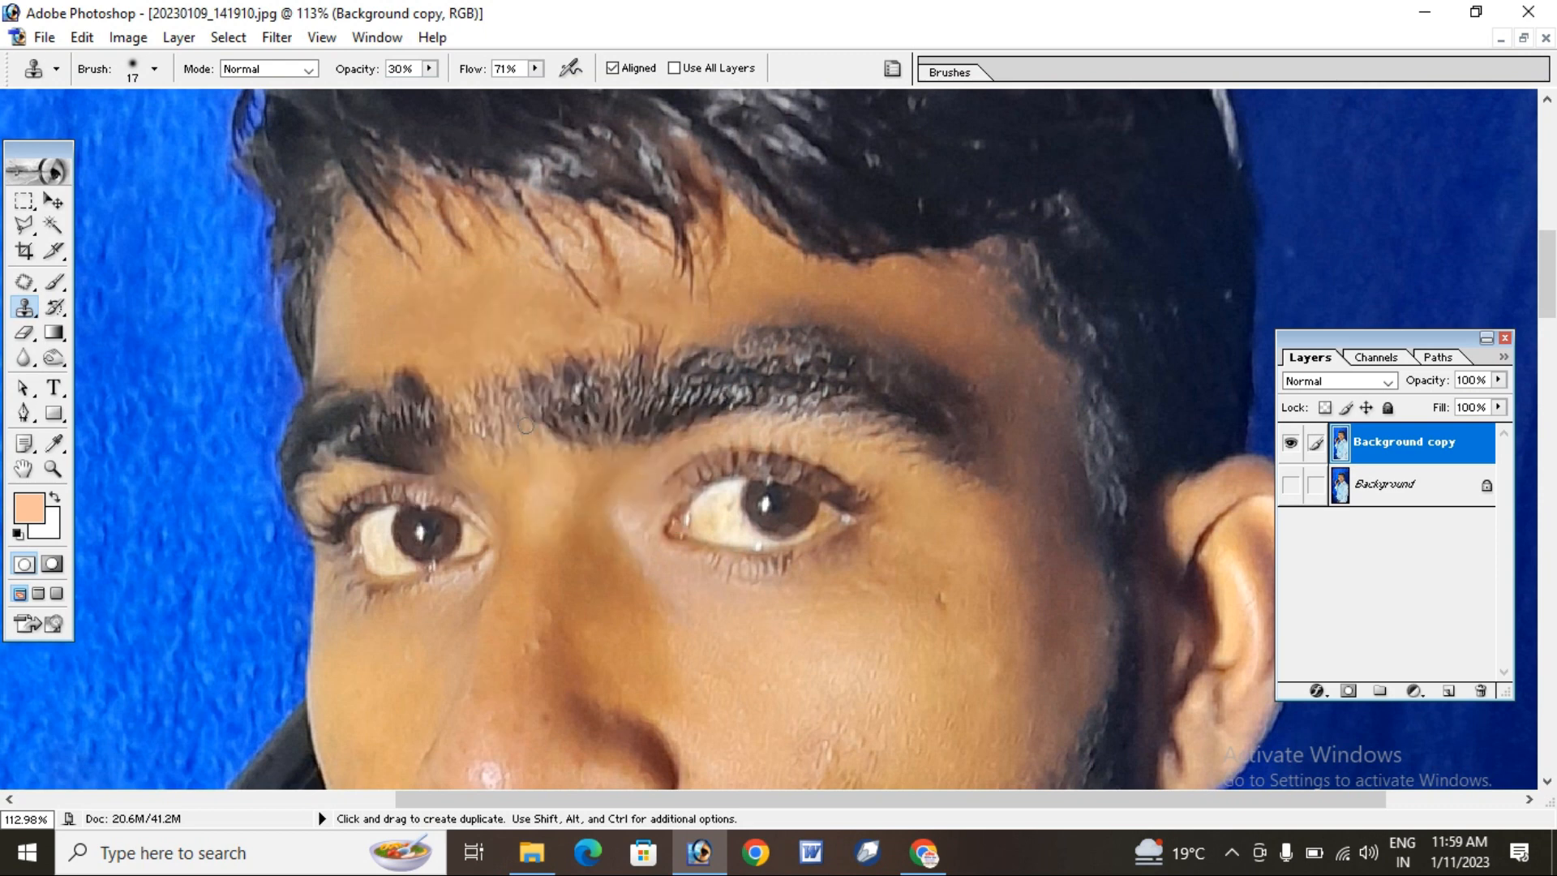
Set the clone brush diameter to 80 px and try cloning on the forehead without a source point
right_click(435, 233)
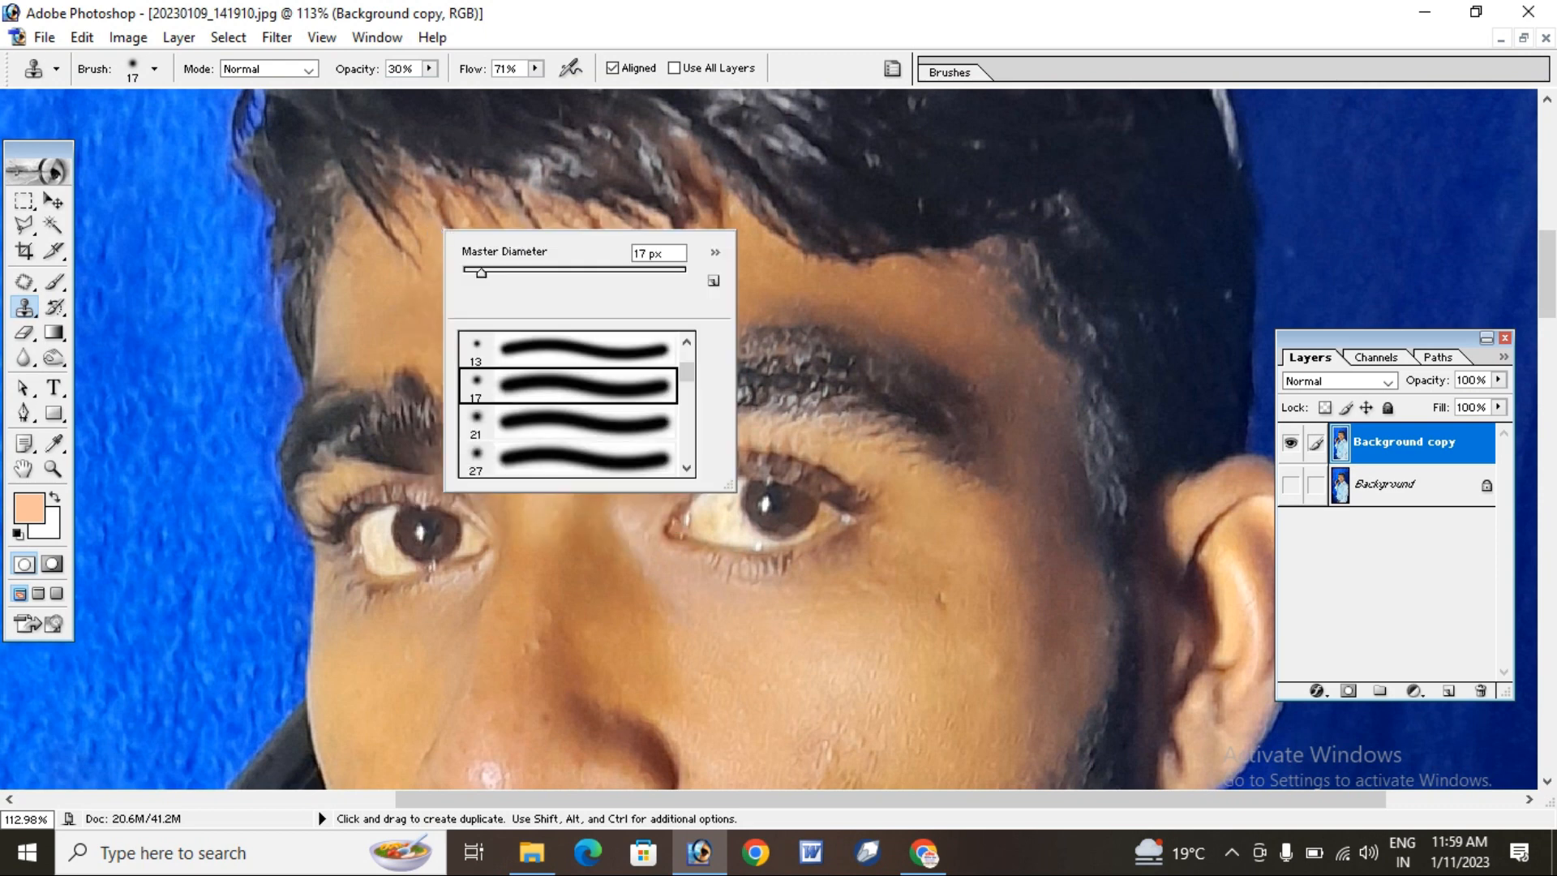
drag(524, 272, 531, 272)
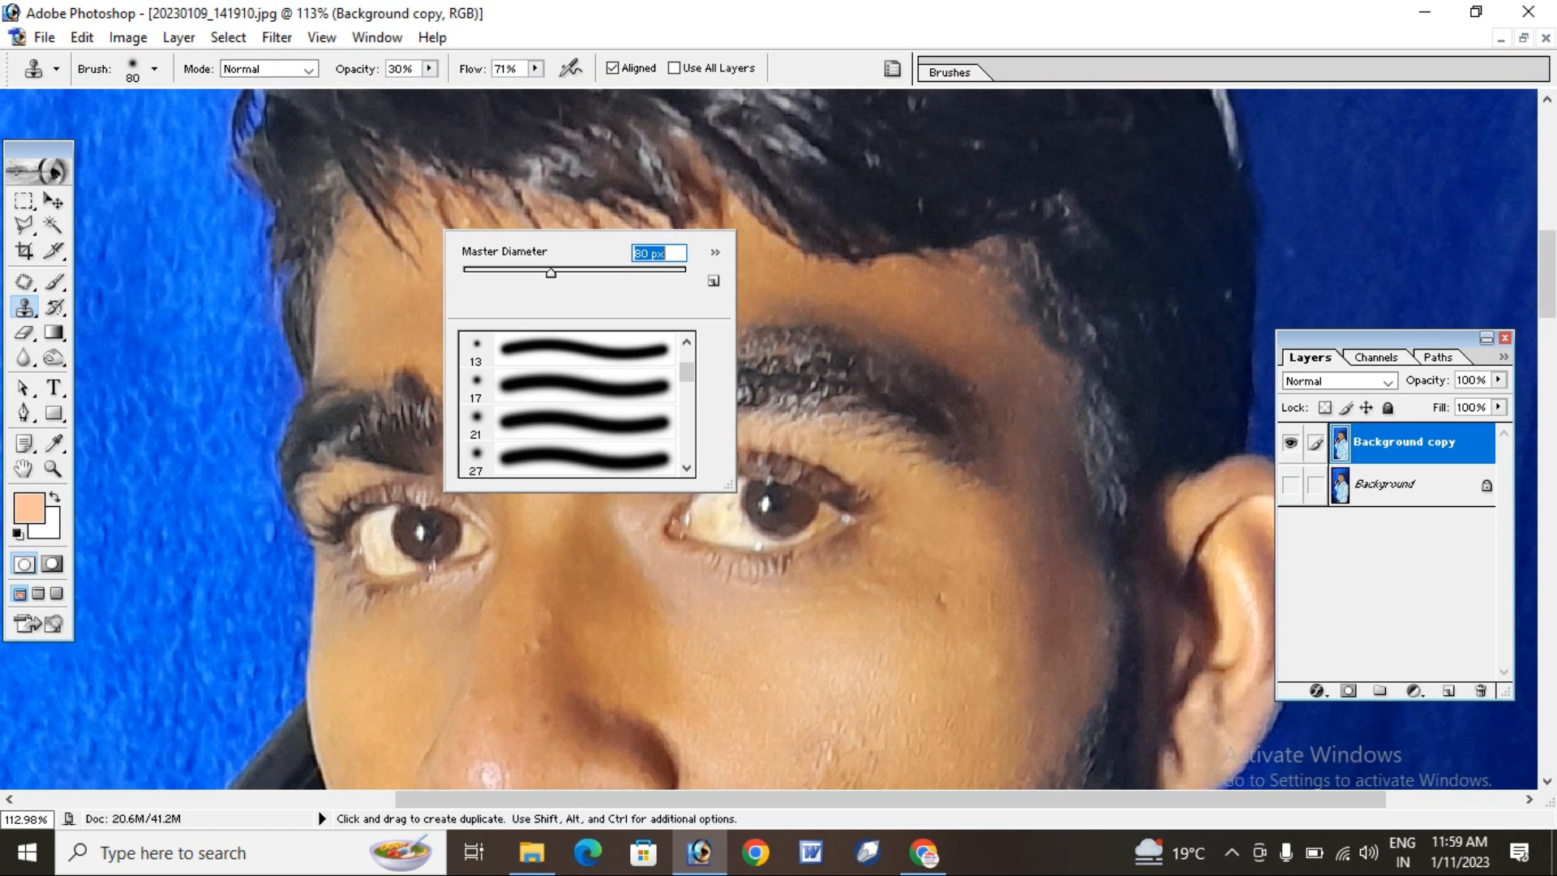
click(430, 68)
key(Return)
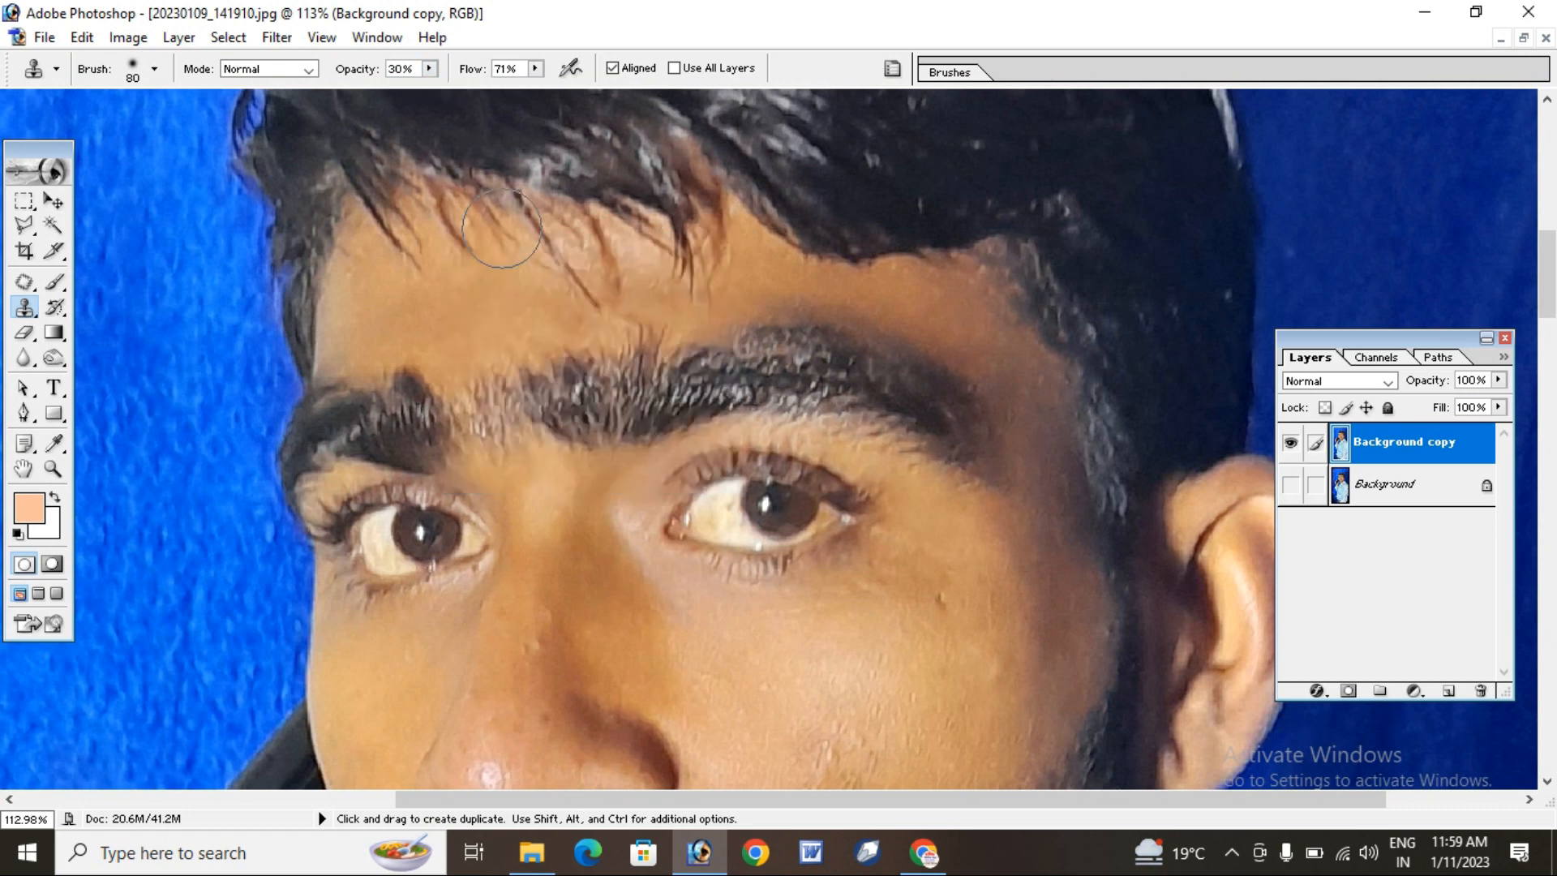
click(469, 275)
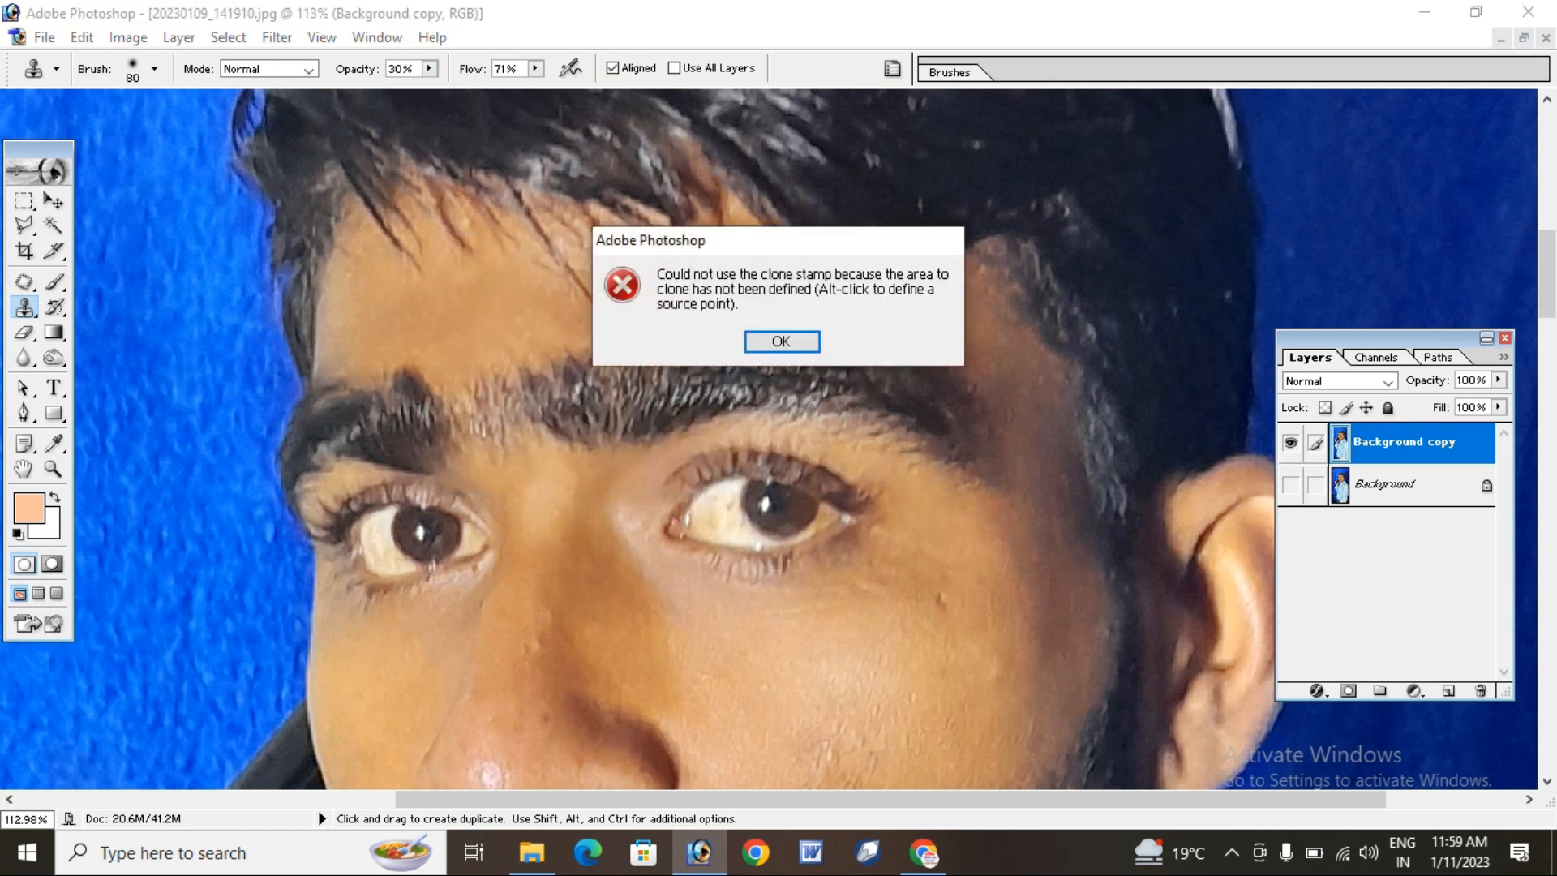
key(Return)
Set the Clone Stamp brush diameter to 46 px for work on the forehead
scroll(496, 305, up, 3)
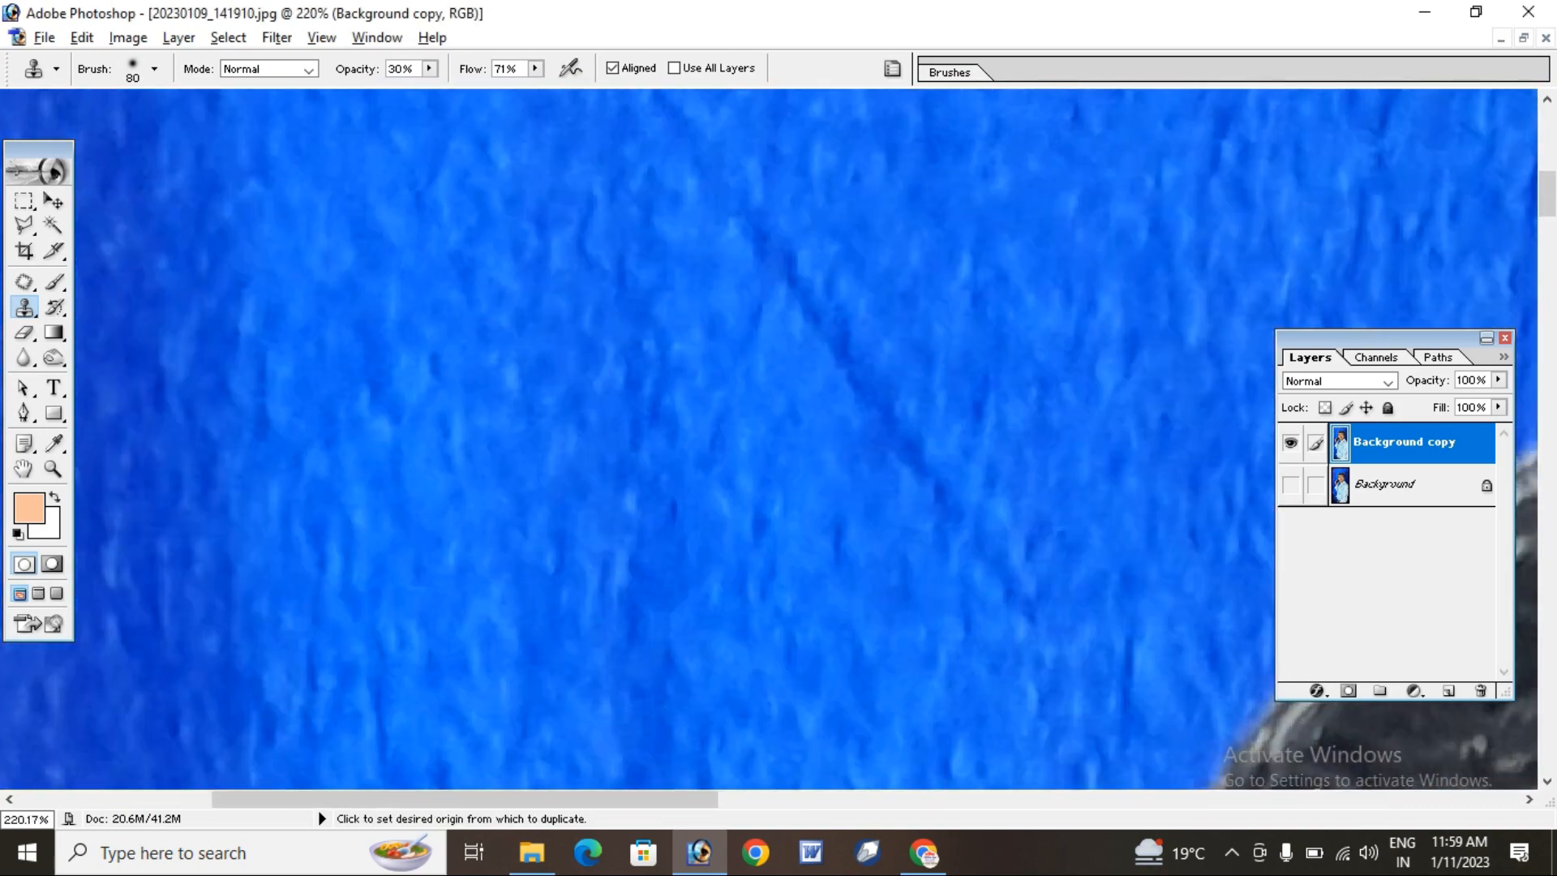
drag(932, 616, 458, 198)
drag(892, 649, 474, 227)
drag(730, 649, 661, 296)
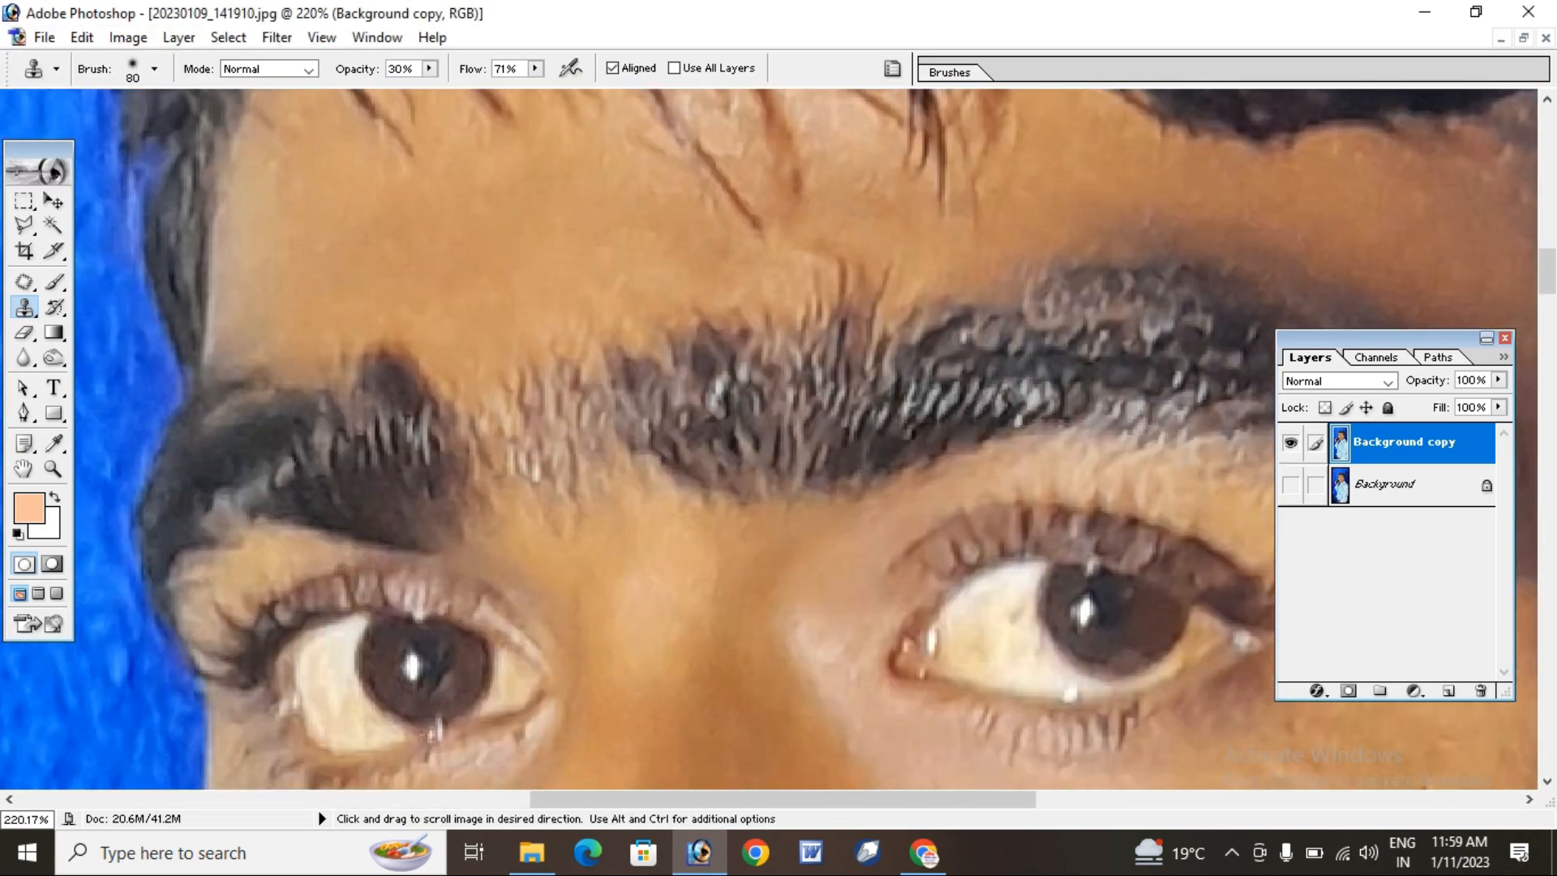
scroll(1003, 688, down, 3)
drag(649, 365, 951, 642)
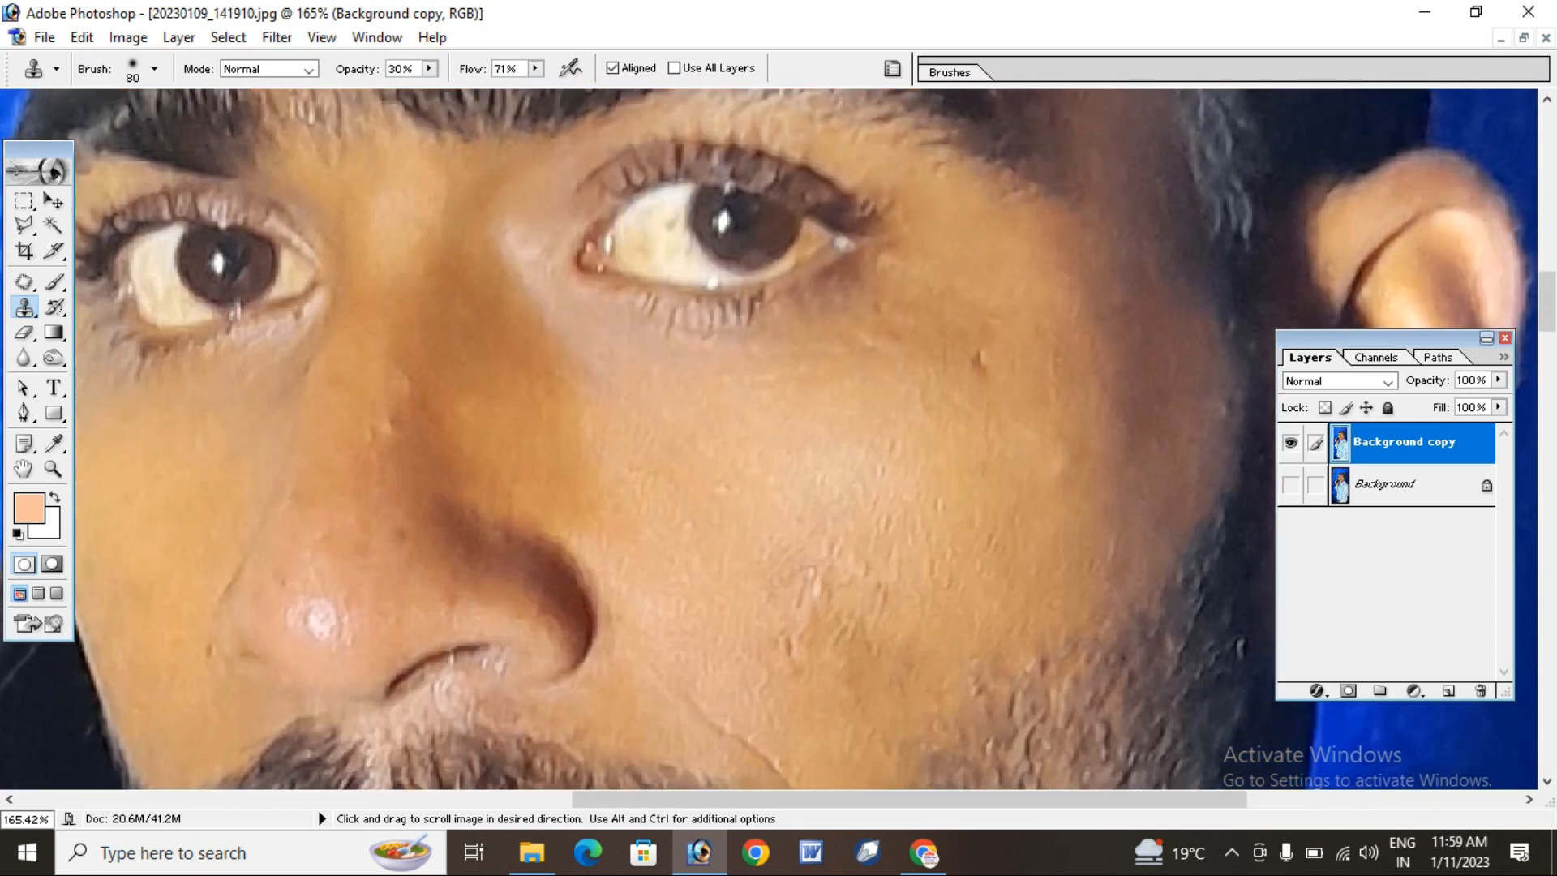
drag(340, 122, 449, 424)
drag(393, 174, 445, 271)
right_click(453, 287)
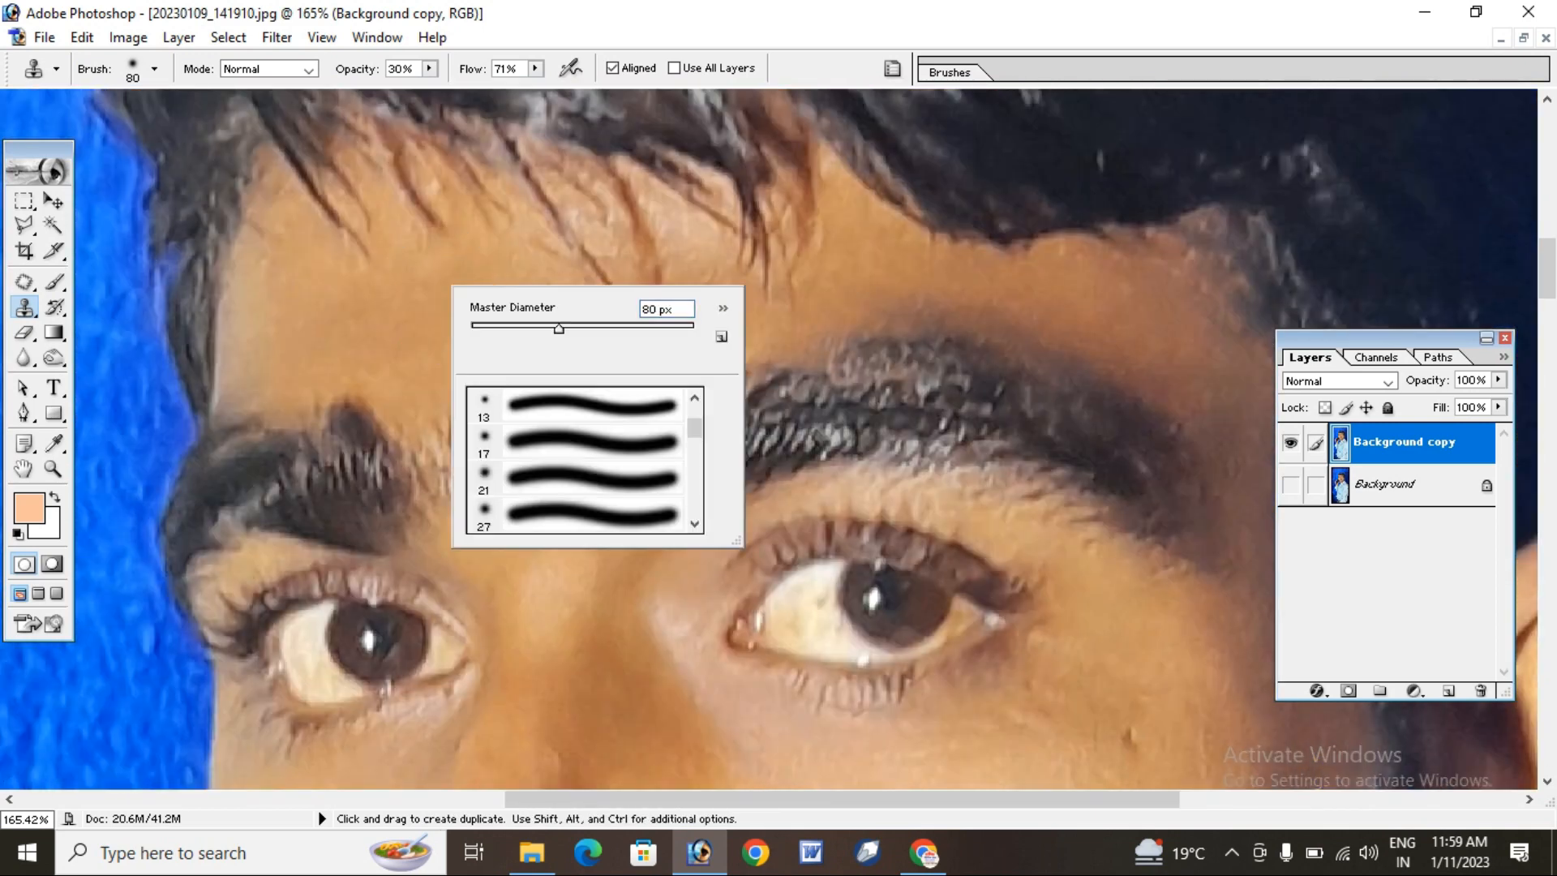
click(431, 305)
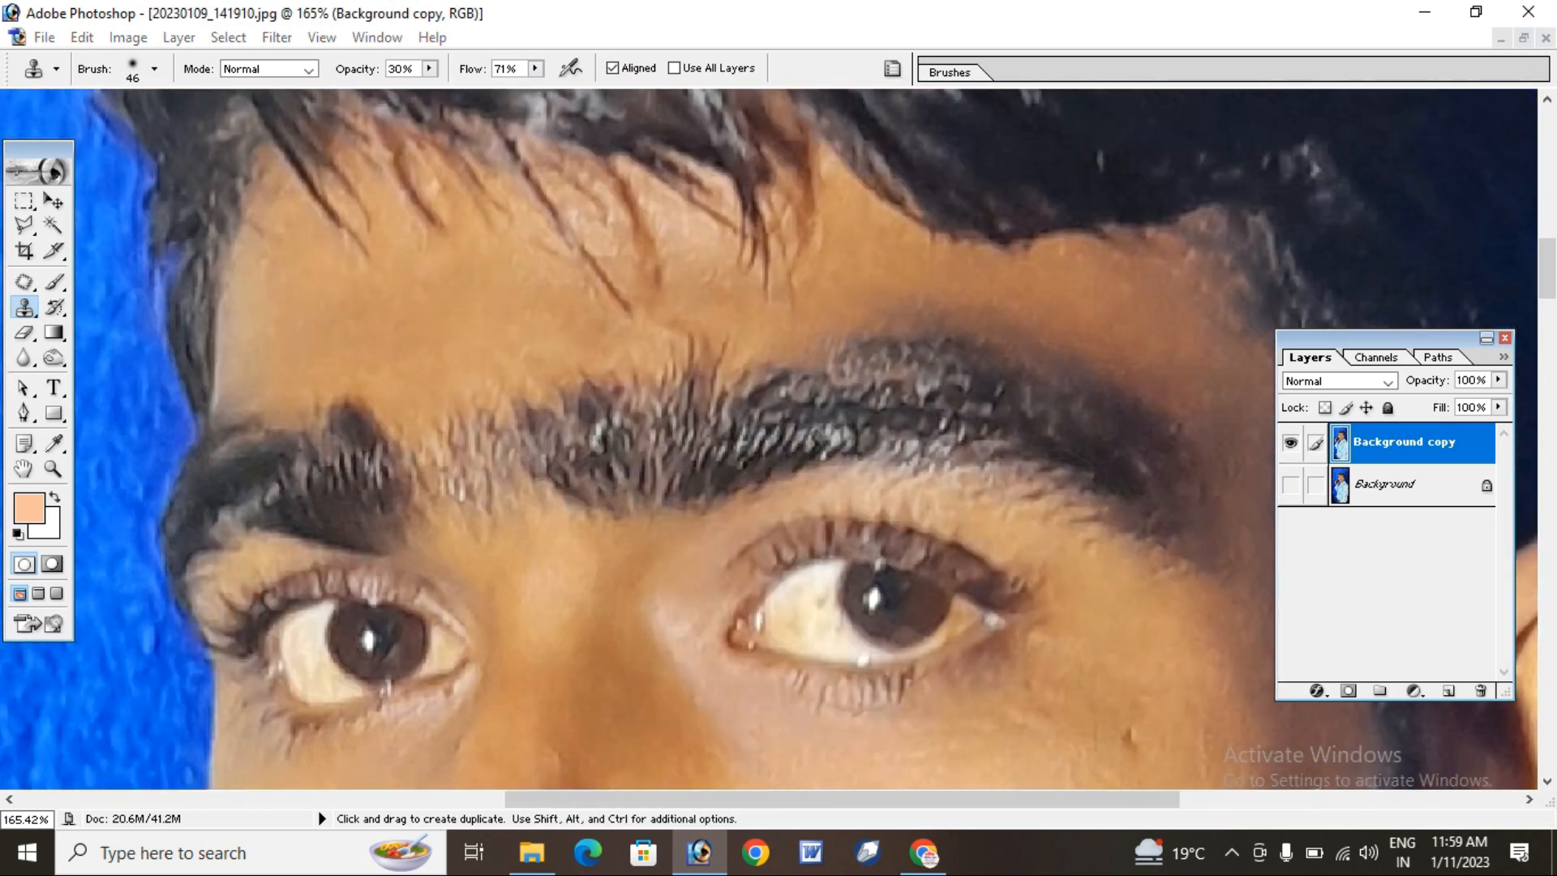
click(431, 305)
key(Return)
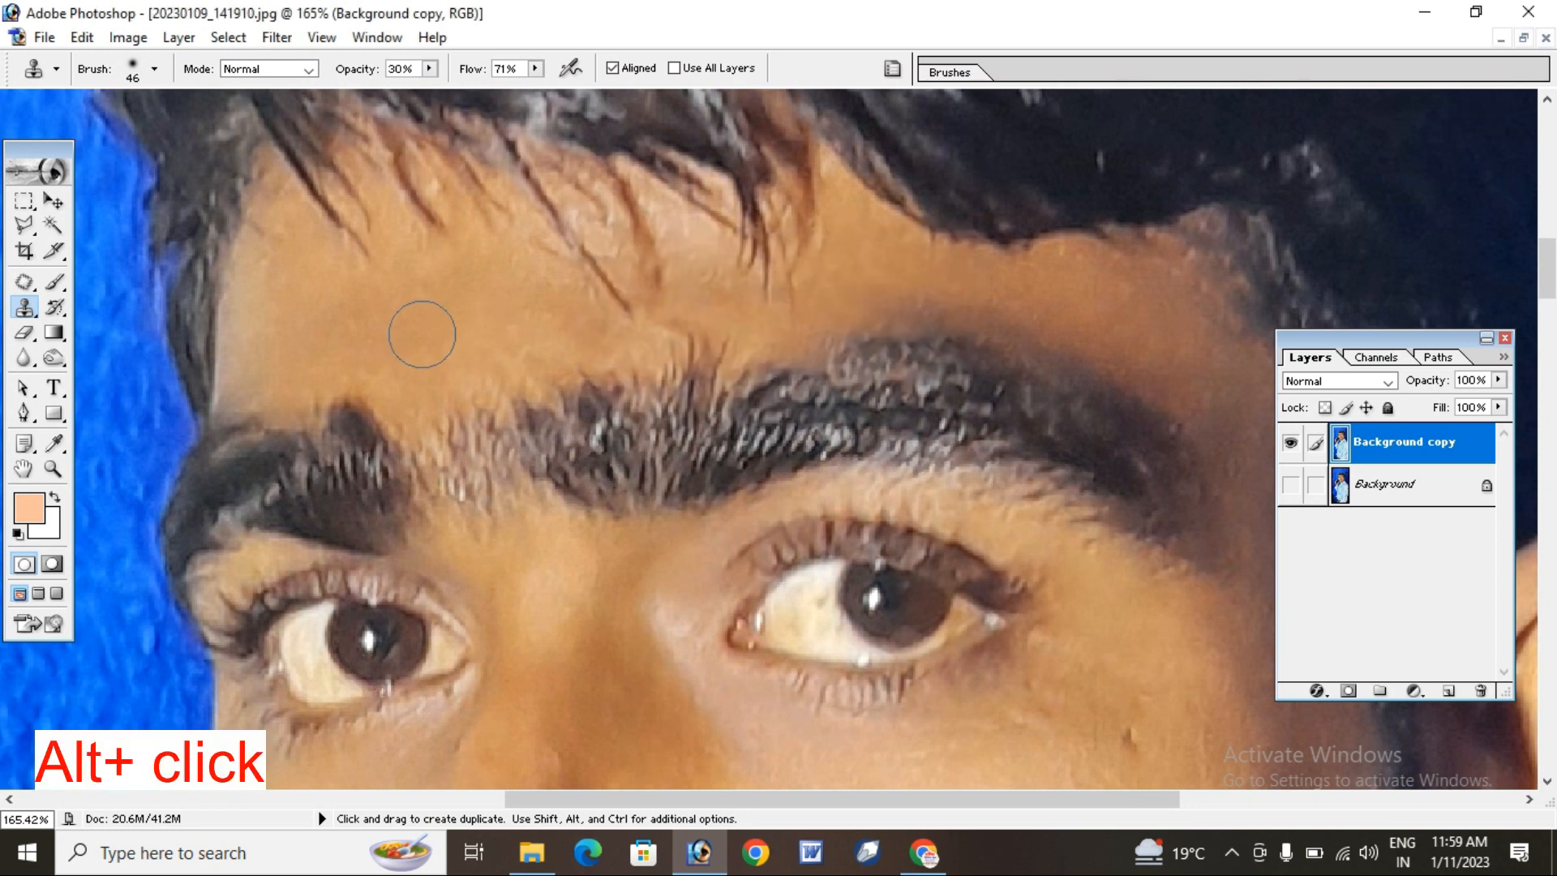
Sample clean forehead skin and clone it over the hair tips and uneven skin below the fringe, above the image-left eyebrow
alt+click(412, 316)
click(378, 270)
alt+click(388, 272)
click(375, 252)
click(369, 253)
click(348, 207)
click(341, 286)
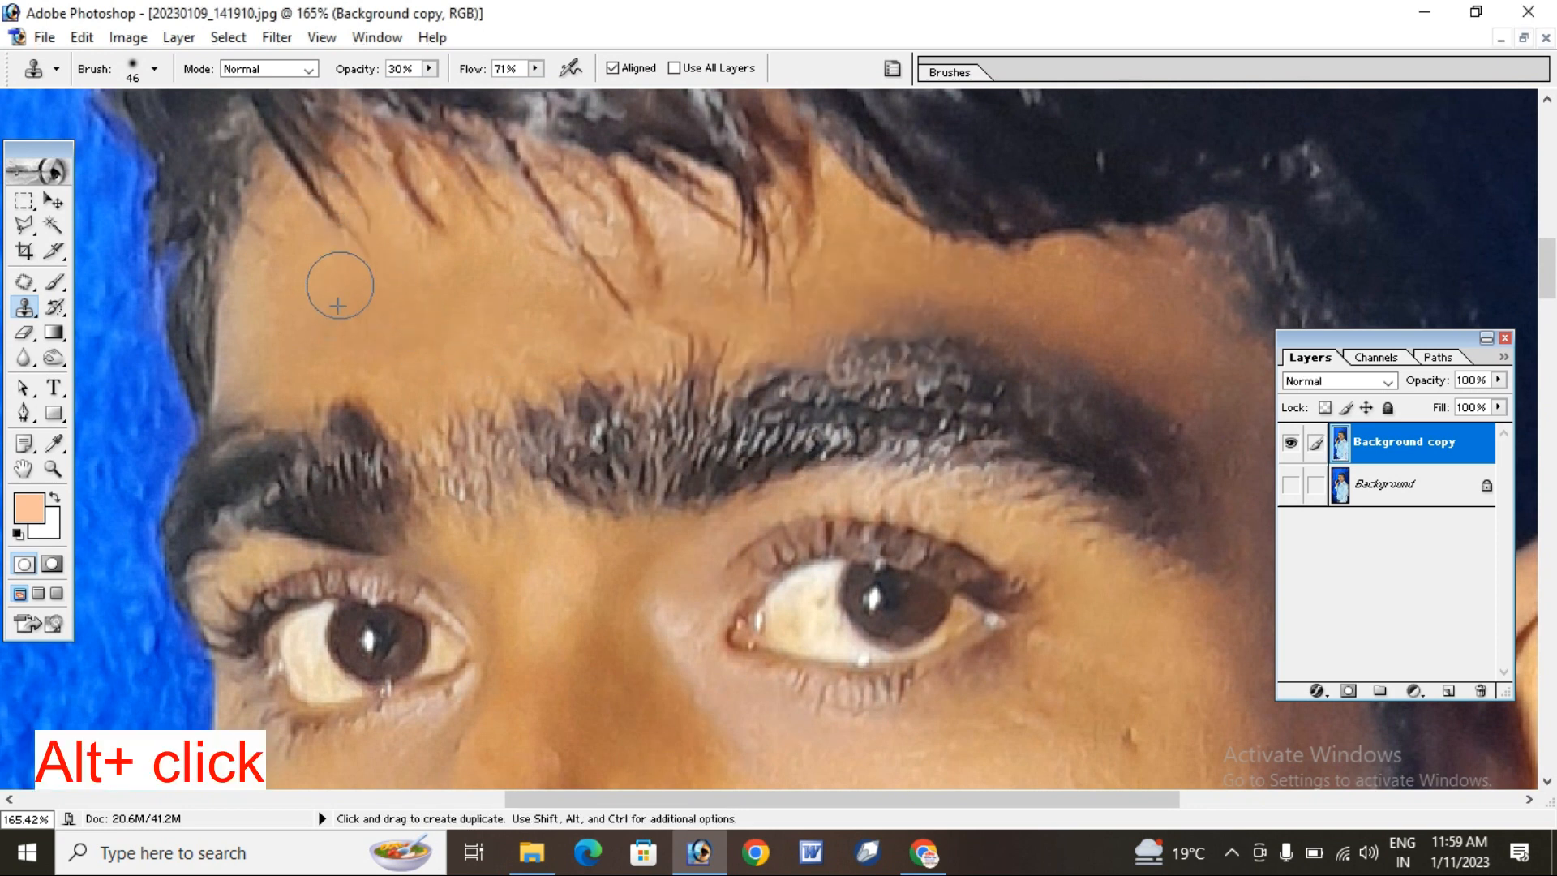
Resample nearby forehead skin and clone it over the stray hair strands towards the middle of the hairline
alt+click(348, 283)
click(386, 248)
click(482, 207)
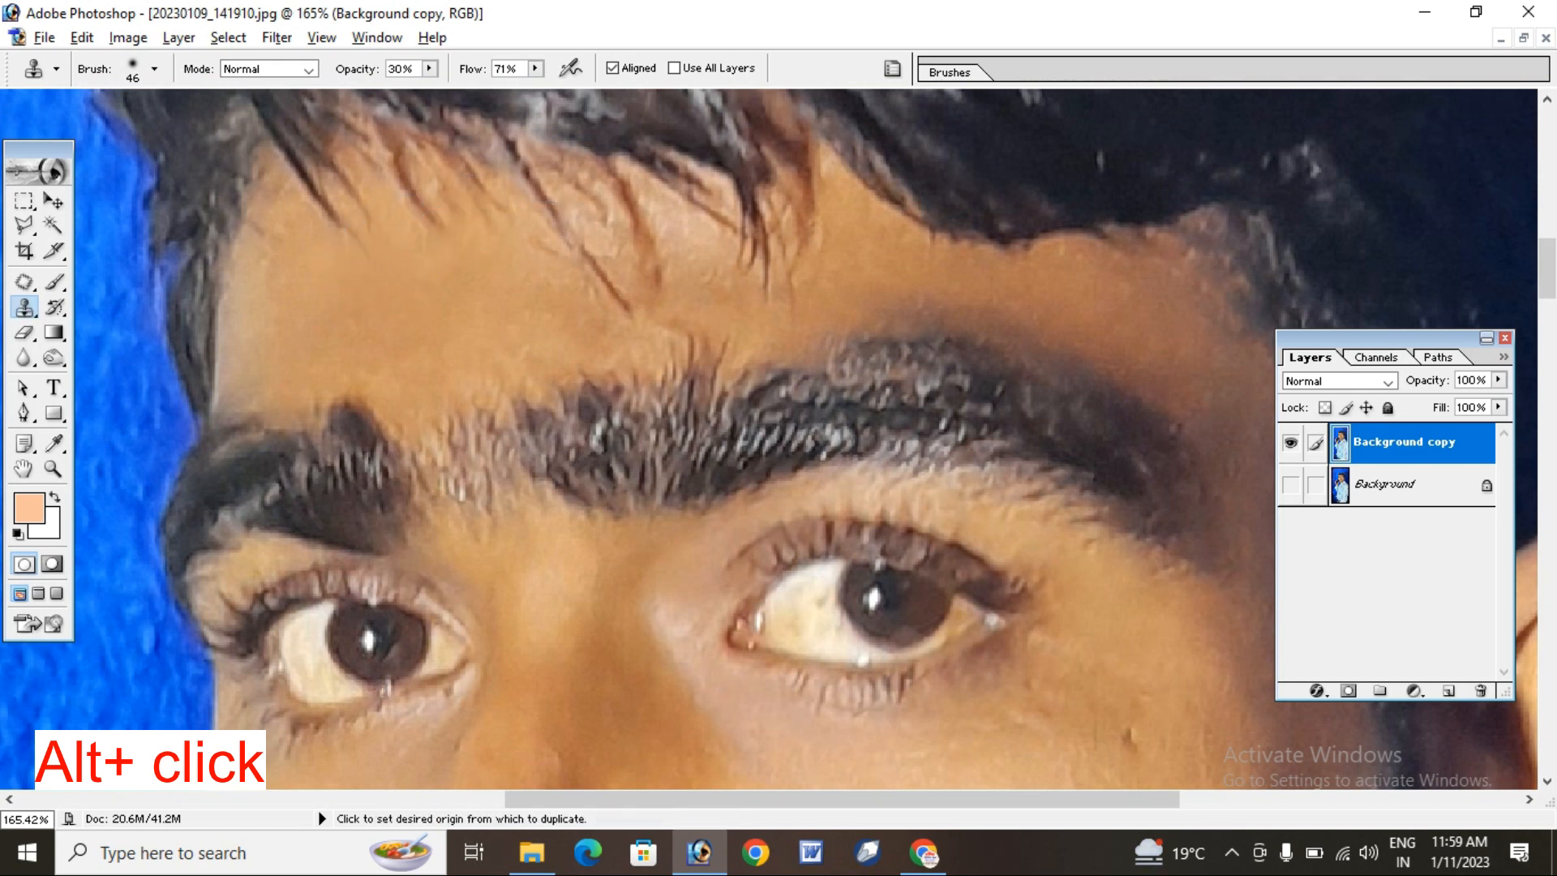
alt+click(459, 289)
click(526, 259)
alt+click(462, 292)
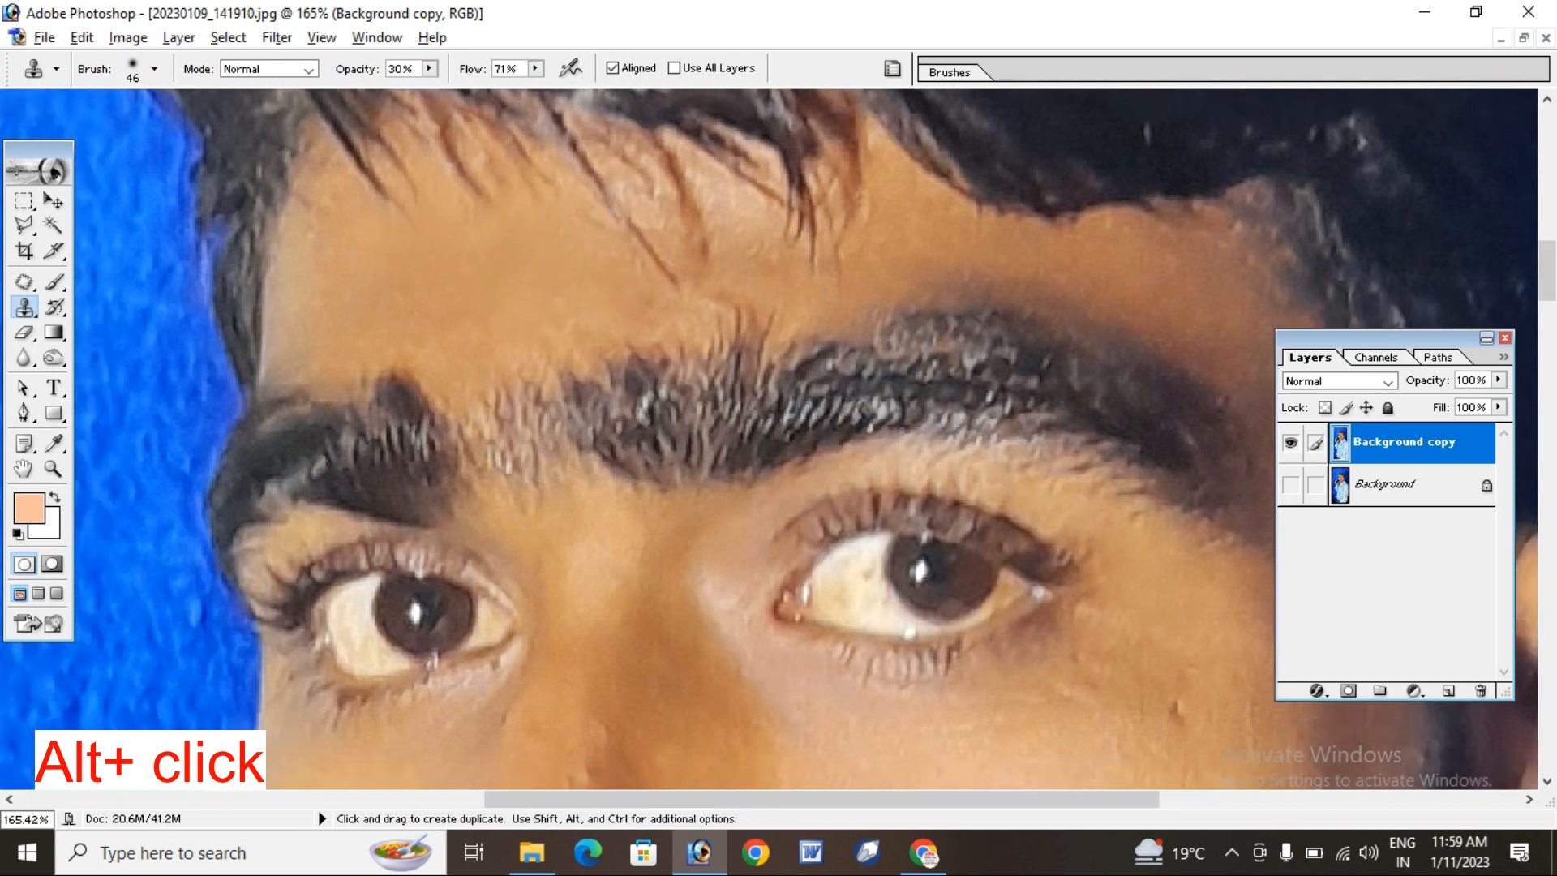
Smooth the central forehead above the gap between the eyebrows with skin cloned from the side of the forehead
scroll(463, 268, left, 1)
scroll(462, 268, down, 1)
scroll(324, 305, up, 1)
scroll(324, 306, left, 1)
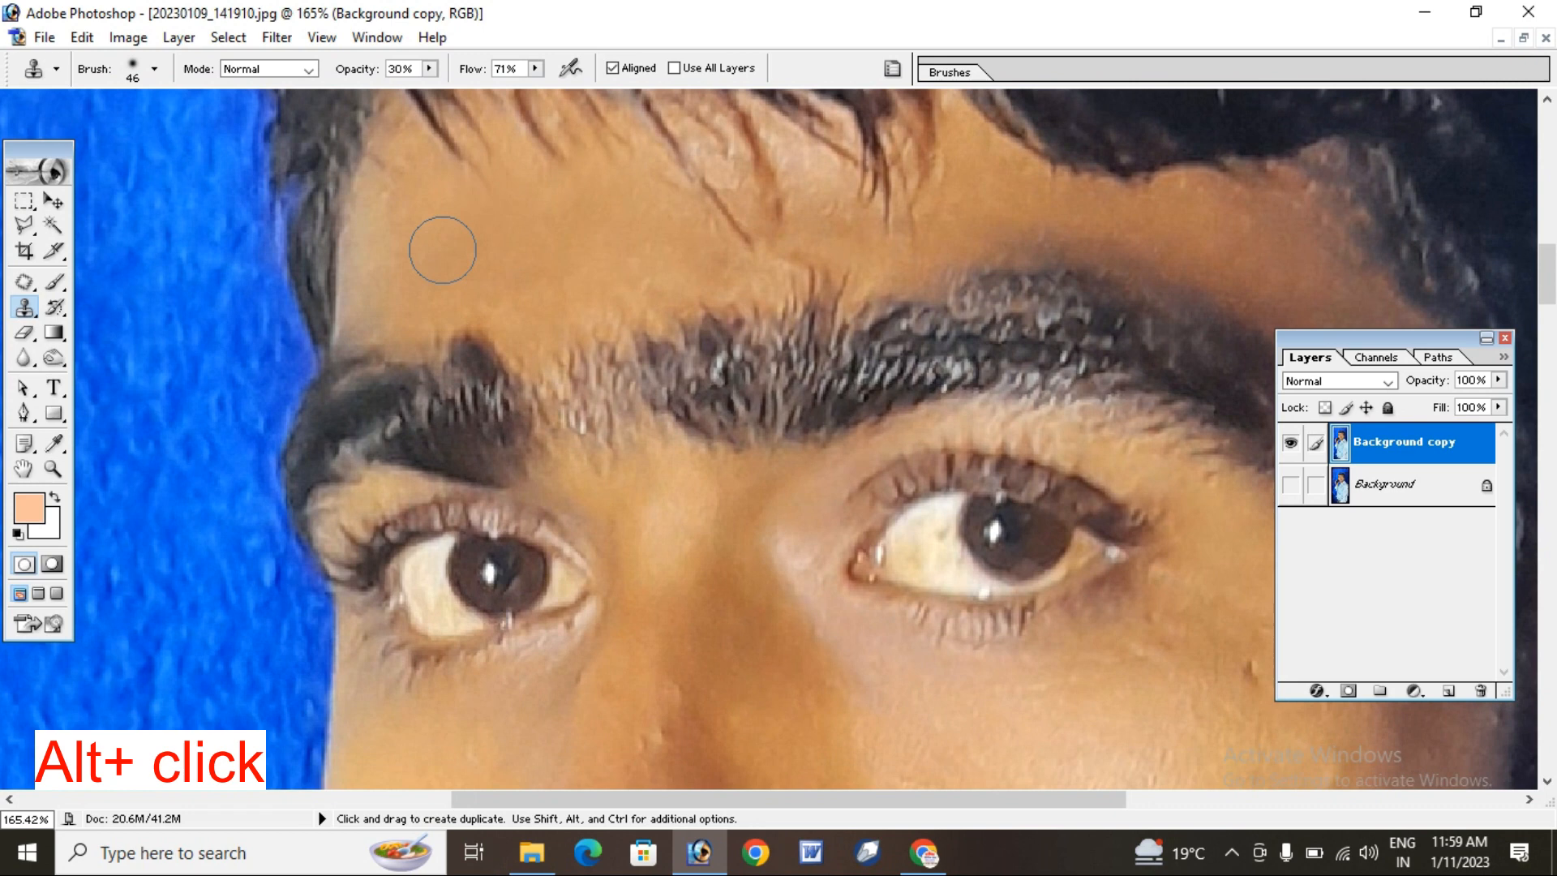
scroll(389, 271, left, 1)
alt+click(382, 298)
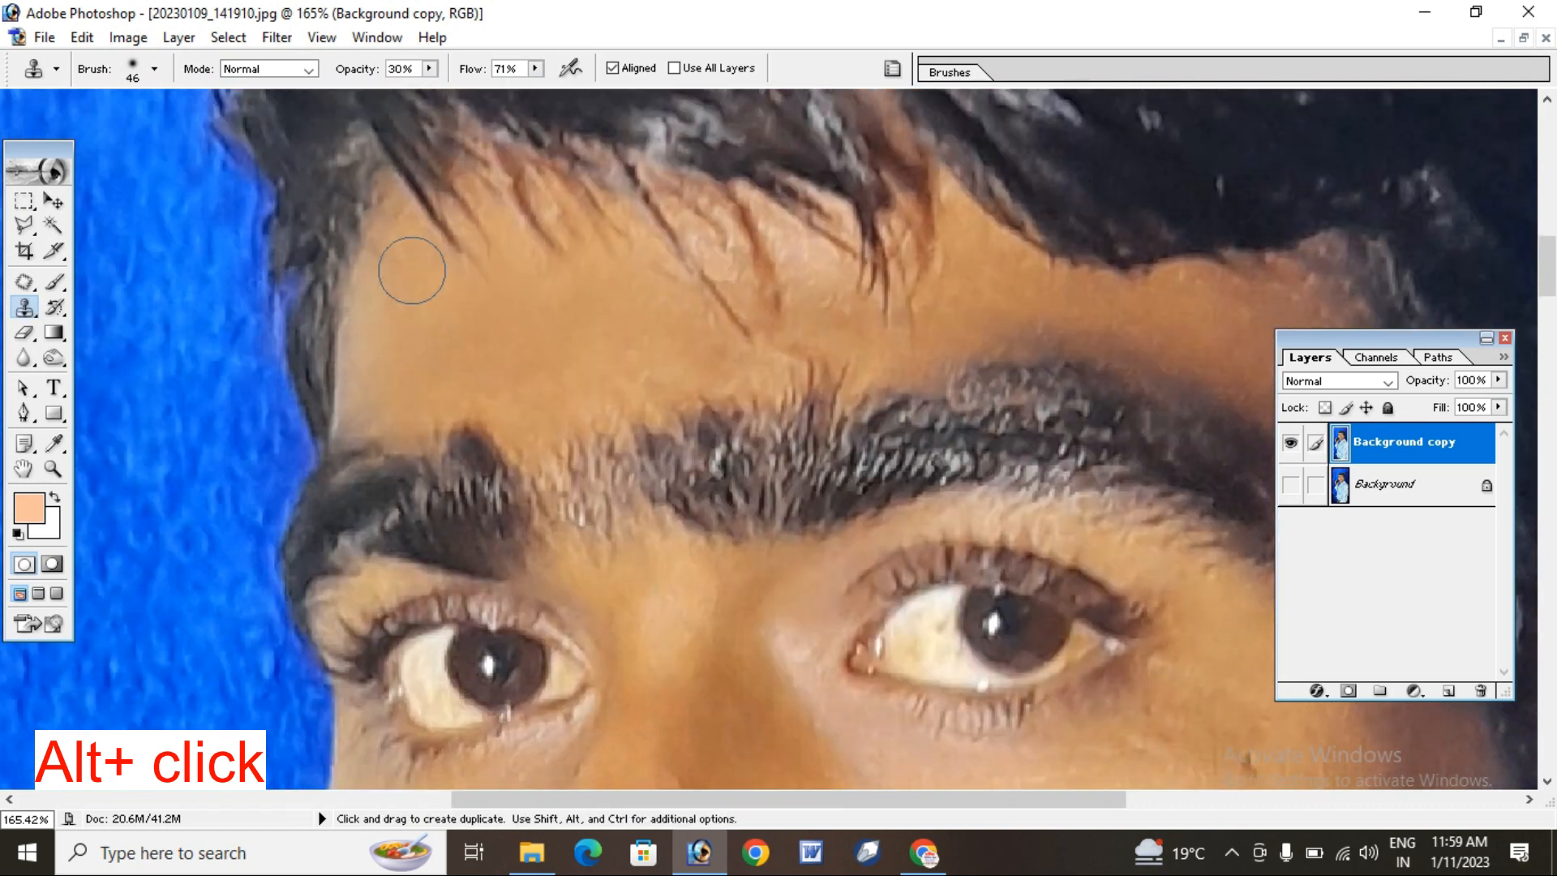
drag(559, 288, 608, 320)
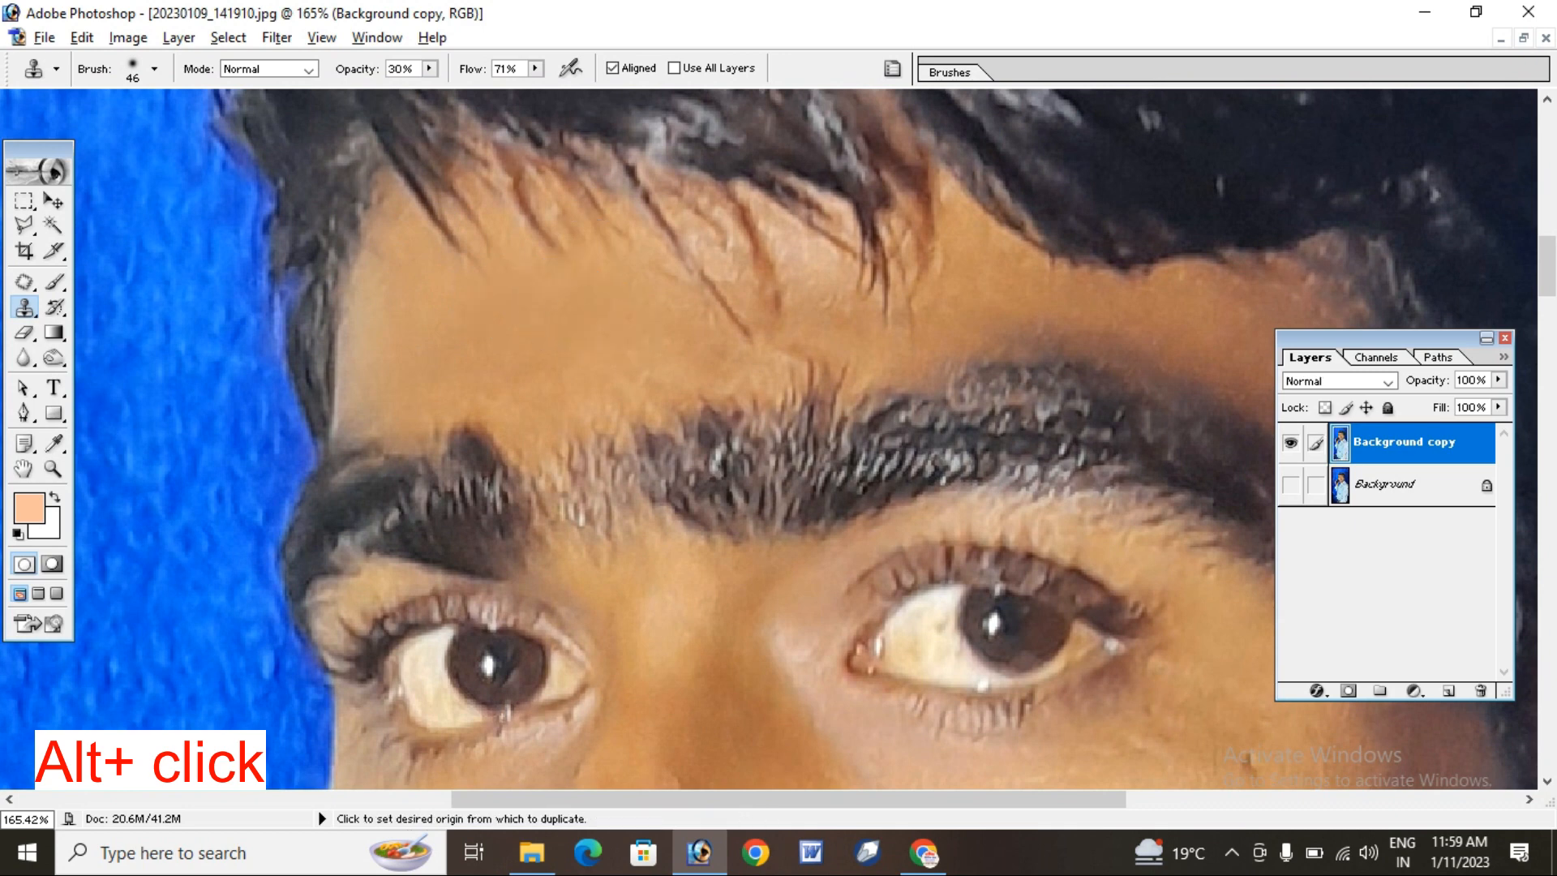
drag(571, 266, 562, 255)
click(665, 321)
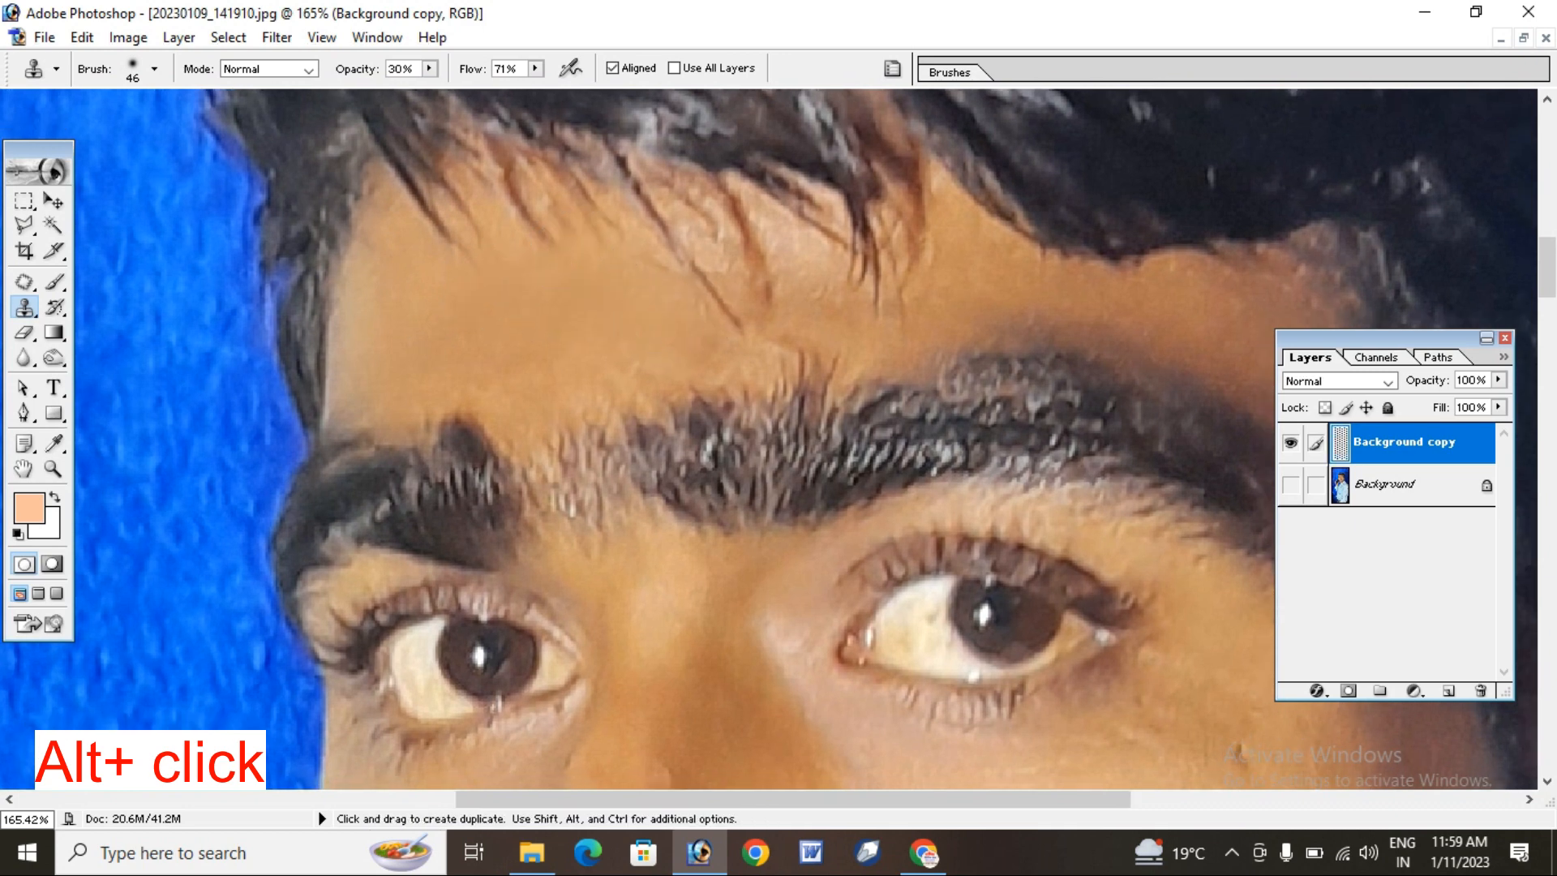
Clone skin over the sparse hairs between the two eyebrows
drag(718, 356, 729, 309)
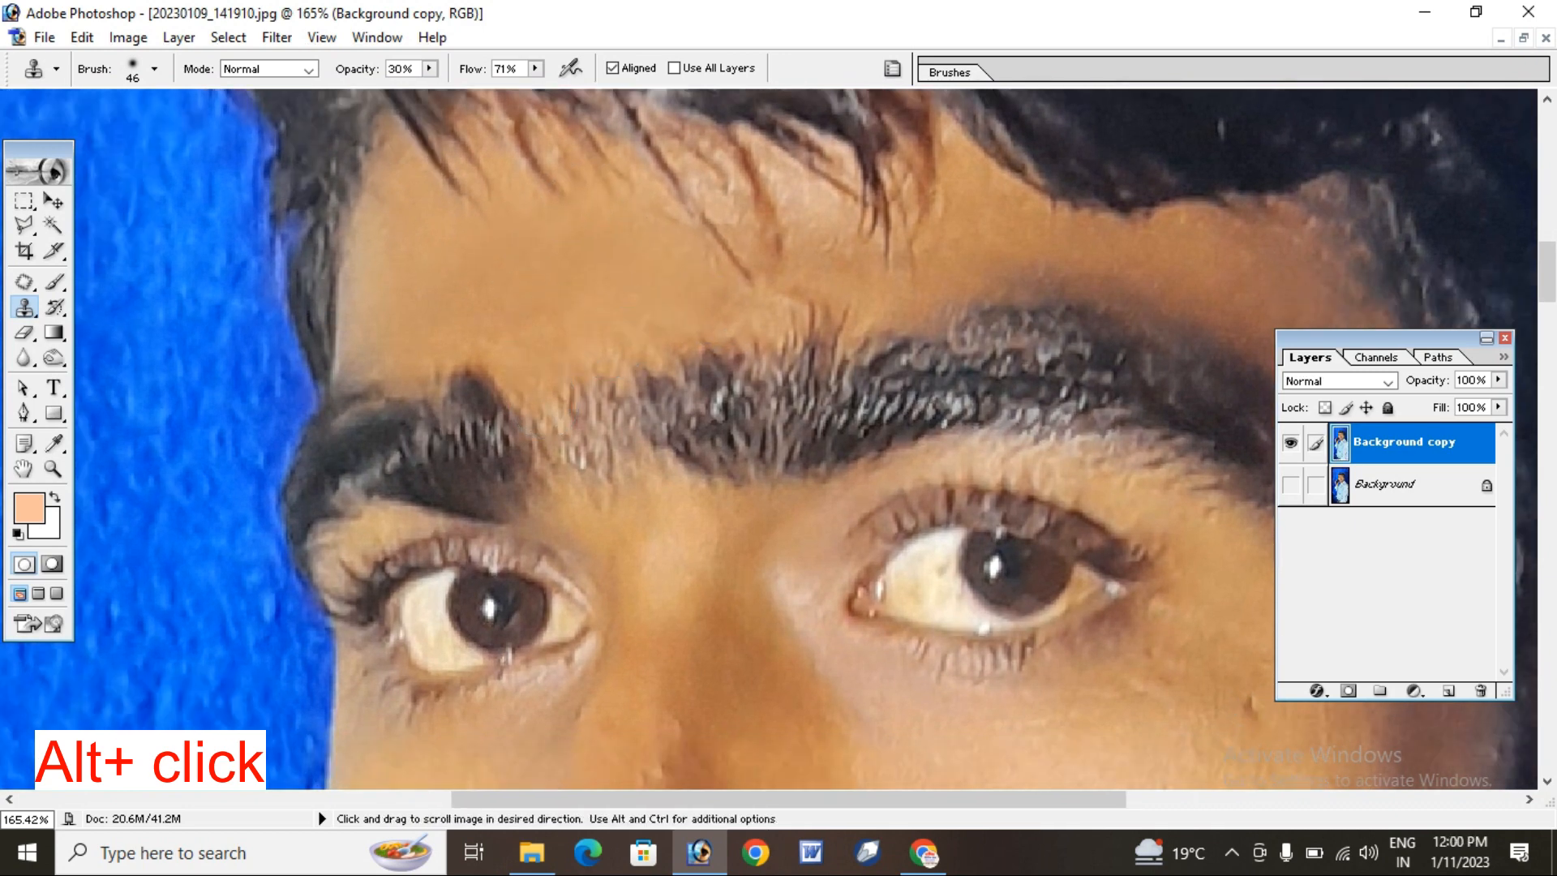
scroll(537, 371, down, 1)
key(space)
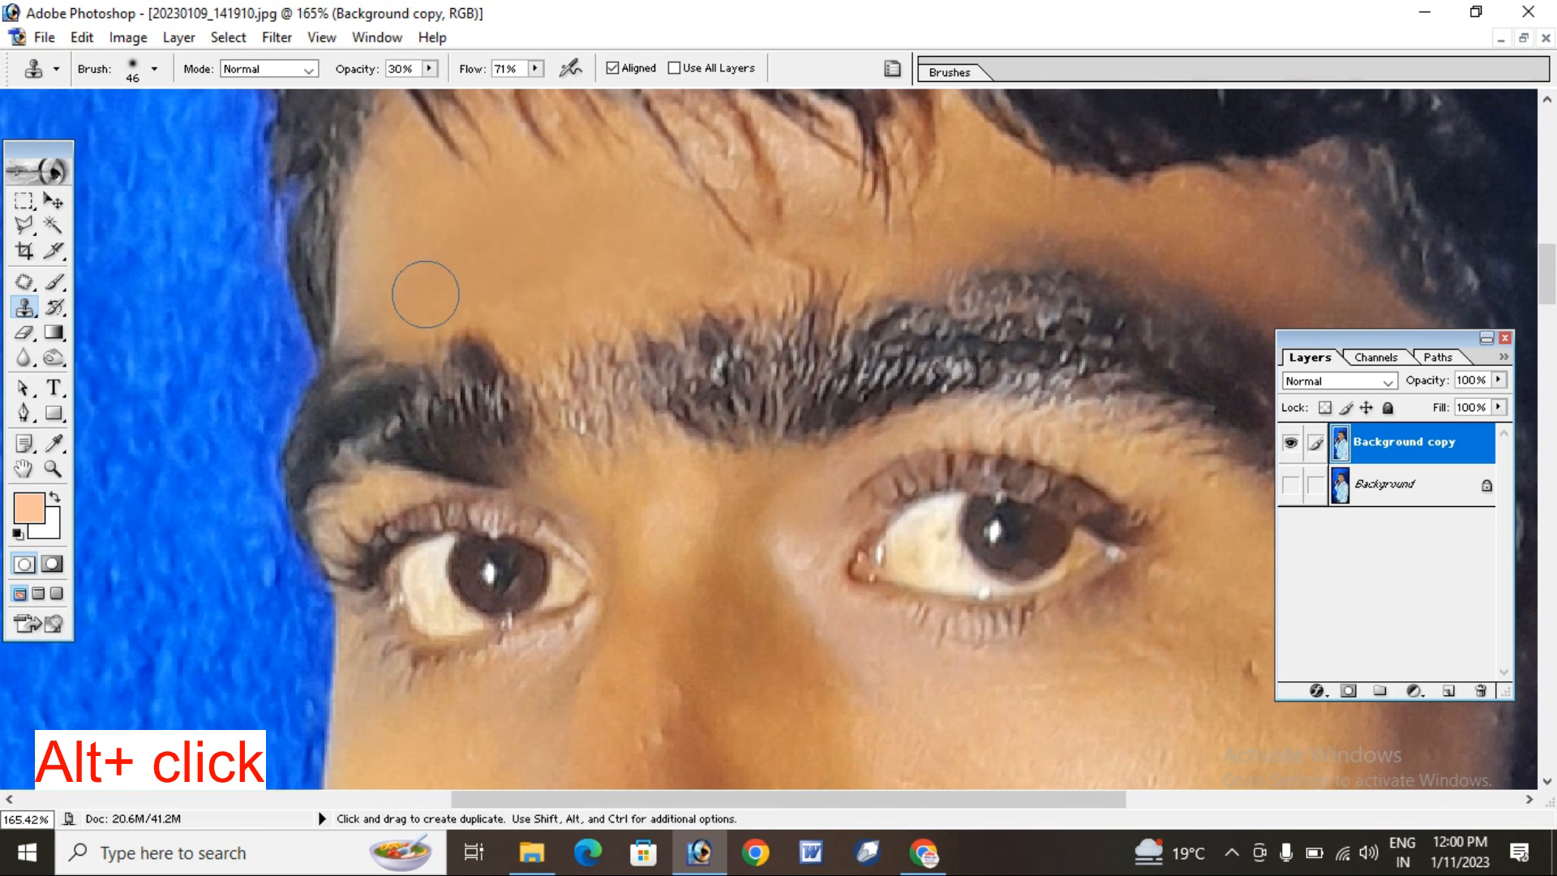
drag(561, 256, 503, 158)
click(559, 351)
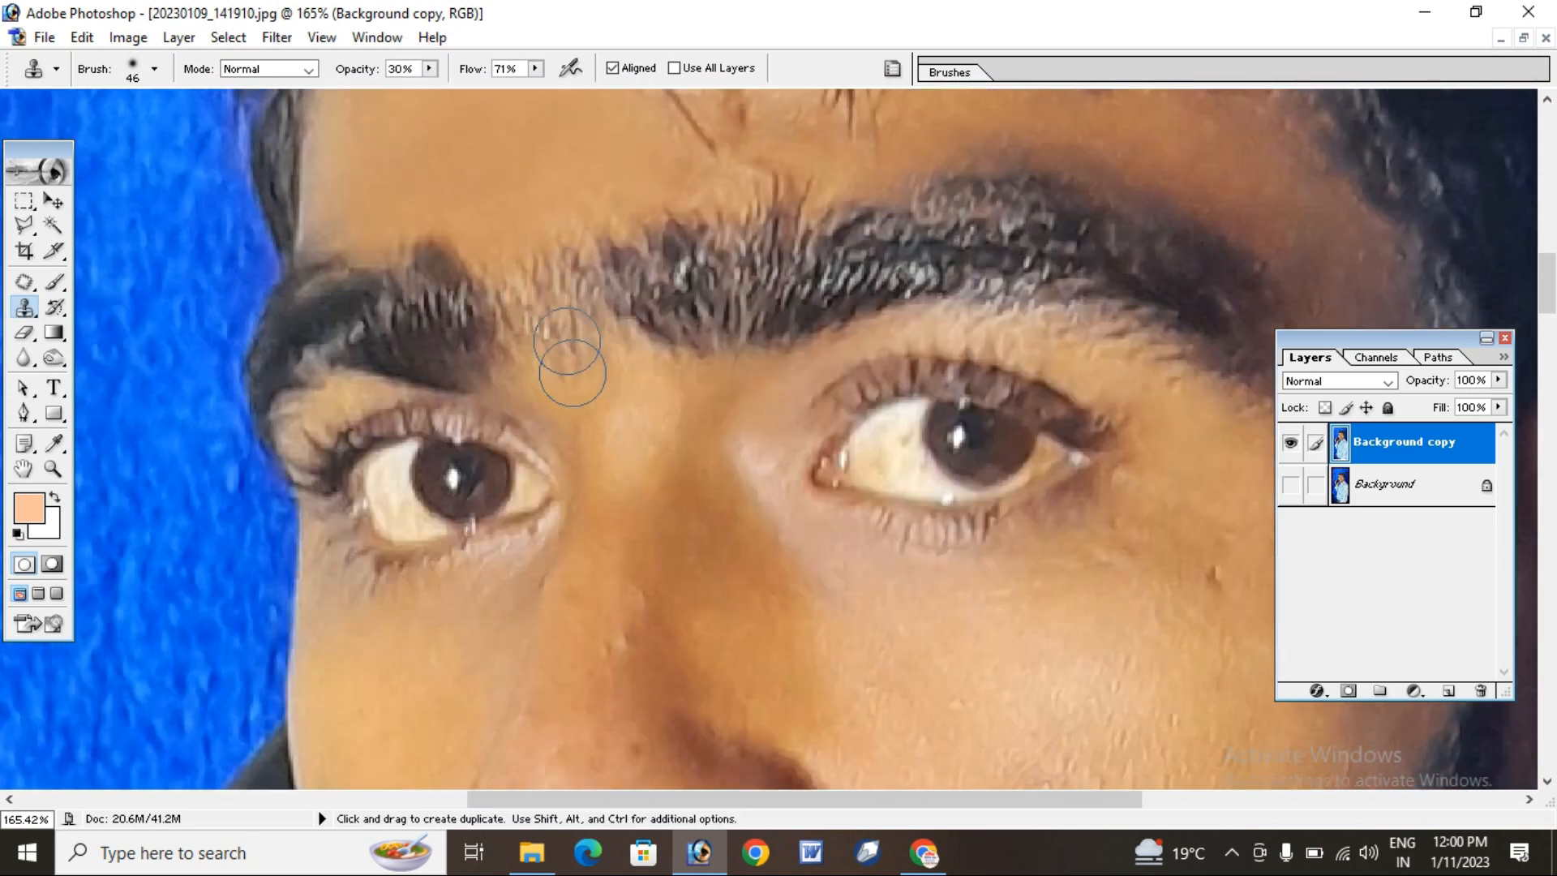
Clone clean cheek skin over the dark mole and rough spots below the outer corner of the image-right eye
mouse_move(567, 470)
mouse_down()
mouse_move(587, 118)
mouse_move(85, 260)
mouse_up()
mouse_move(633, 454)
mouse_down()
mouse_move(652, 401)
mouse_move(613, 474)
mouse_up()
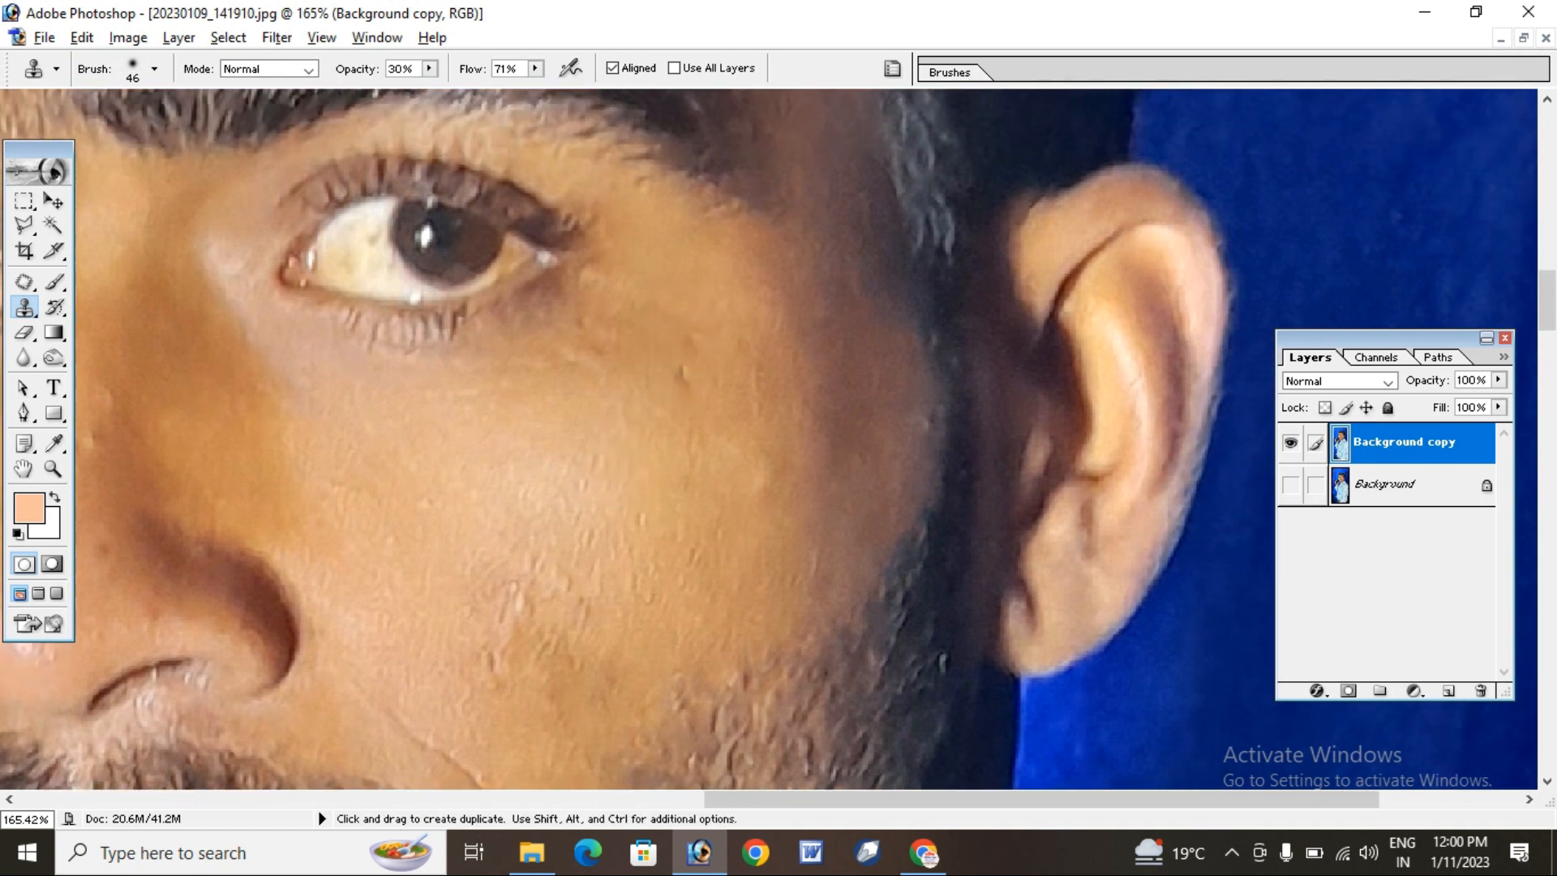
alt+click(710, 408)
alt+click(667, 336)
alt+click(576, 479)
click(586, 414)
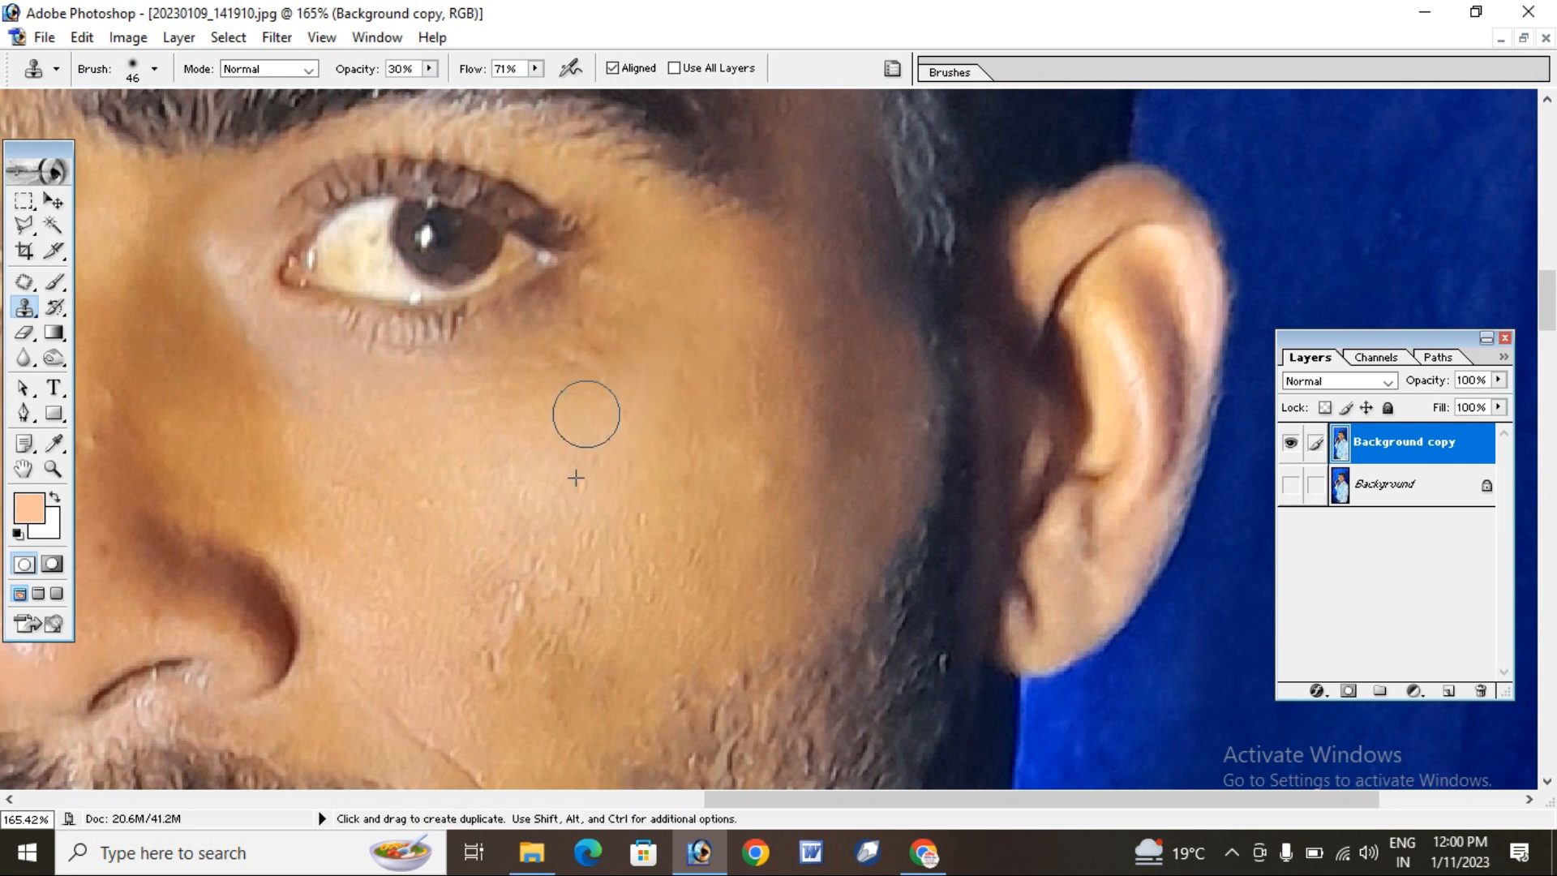
alt+click(580, 390)
click(599, 329)
click(584, 346)
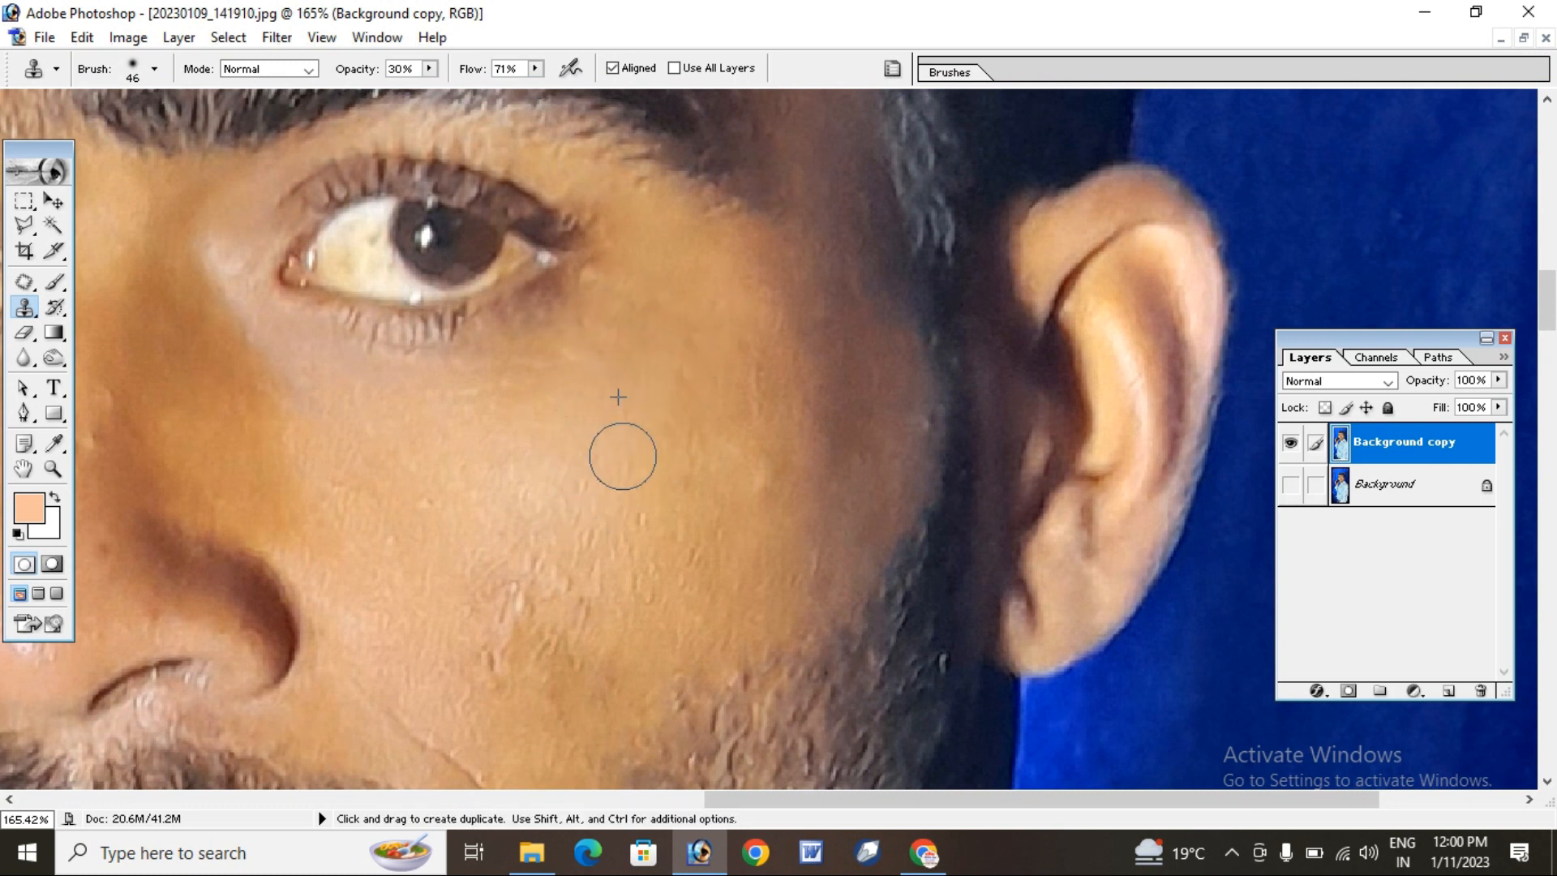
scroll(630, 412, down, 1)
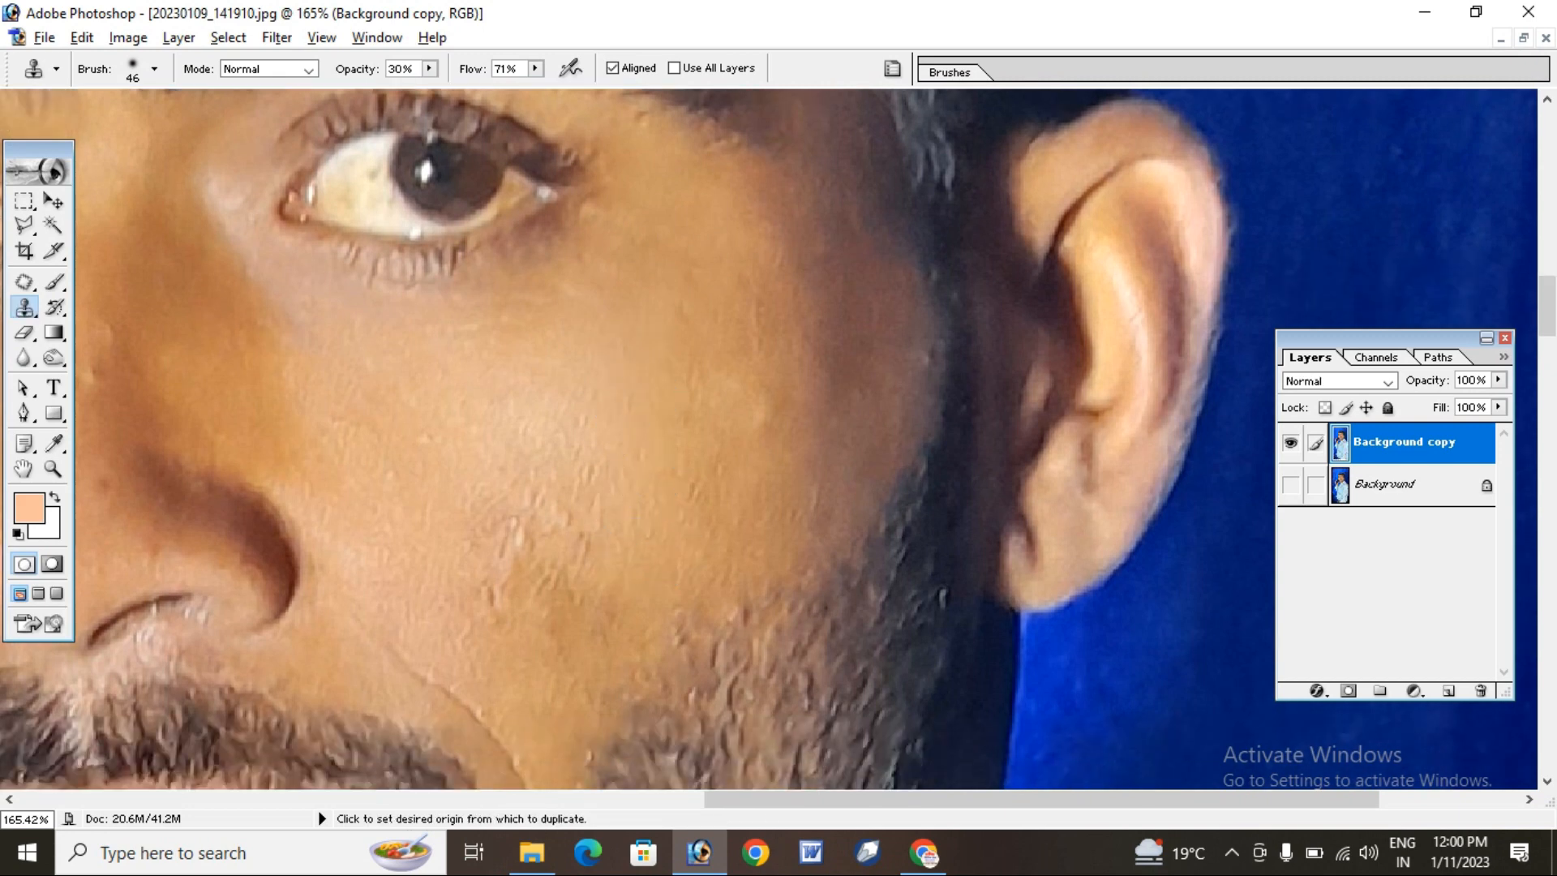
scroll(573, 441, down, 1)
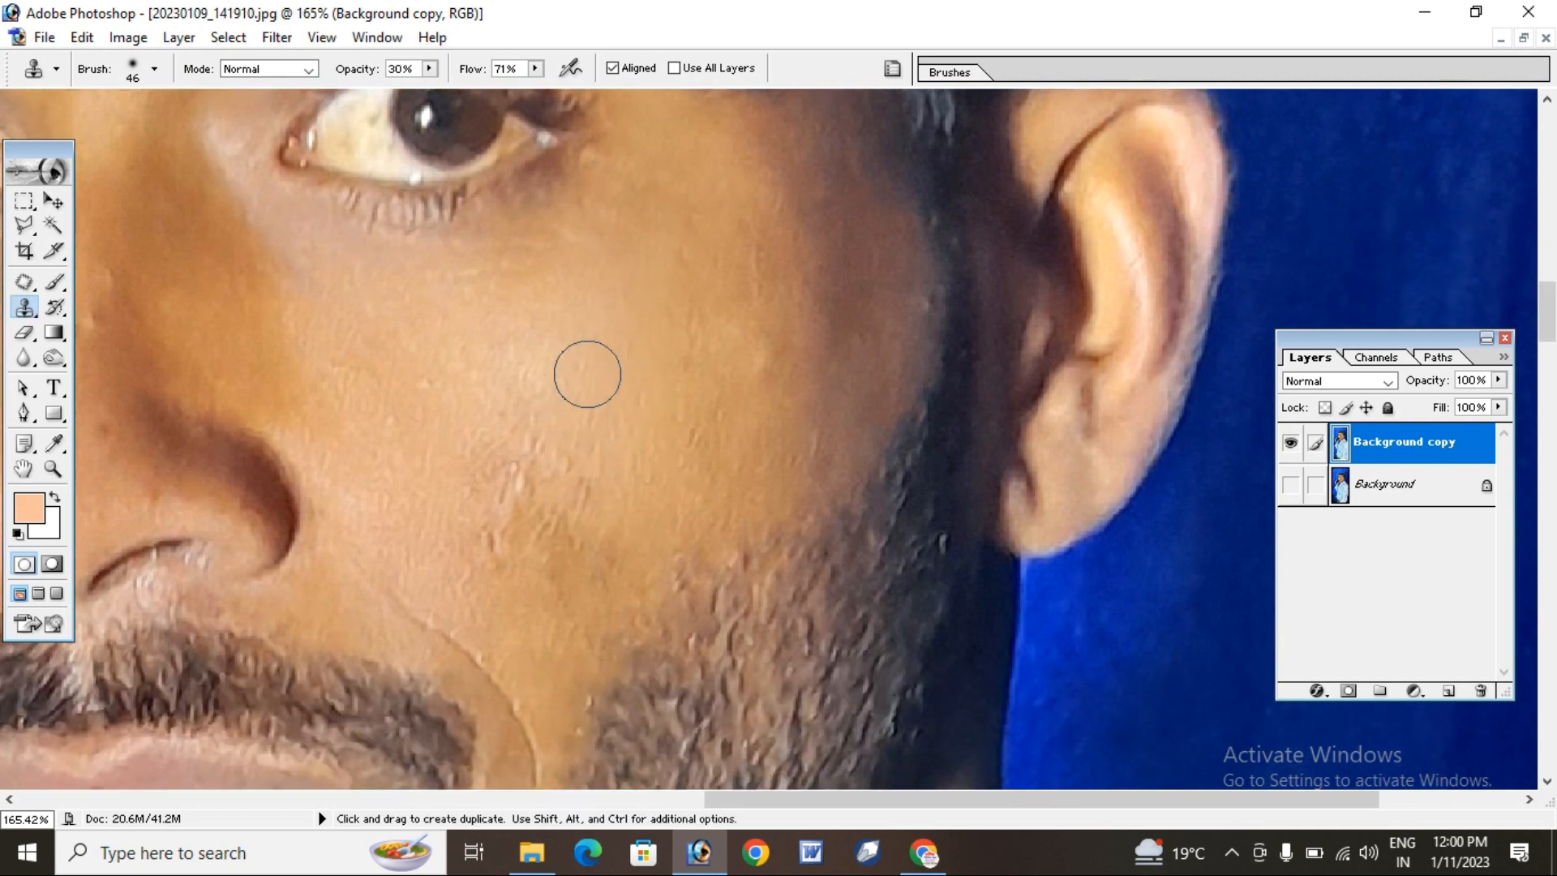
Clone clean cheek skin over the rough, flaky patch between the image-right nostril and the beard
scroll(576, 479, down, 1)
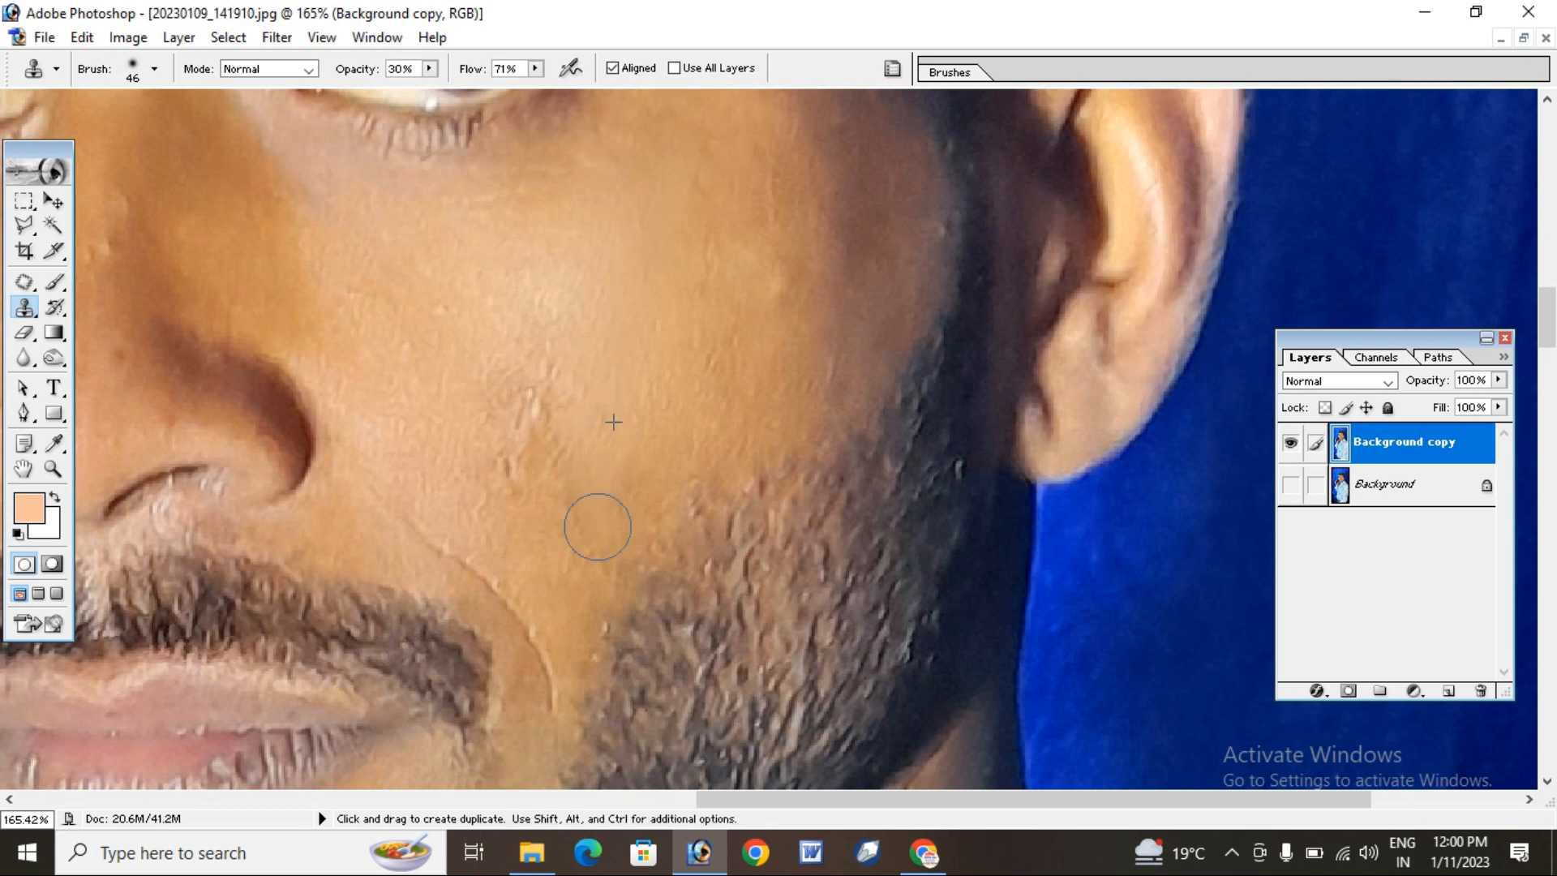
scroll(598, 522, down, 2)
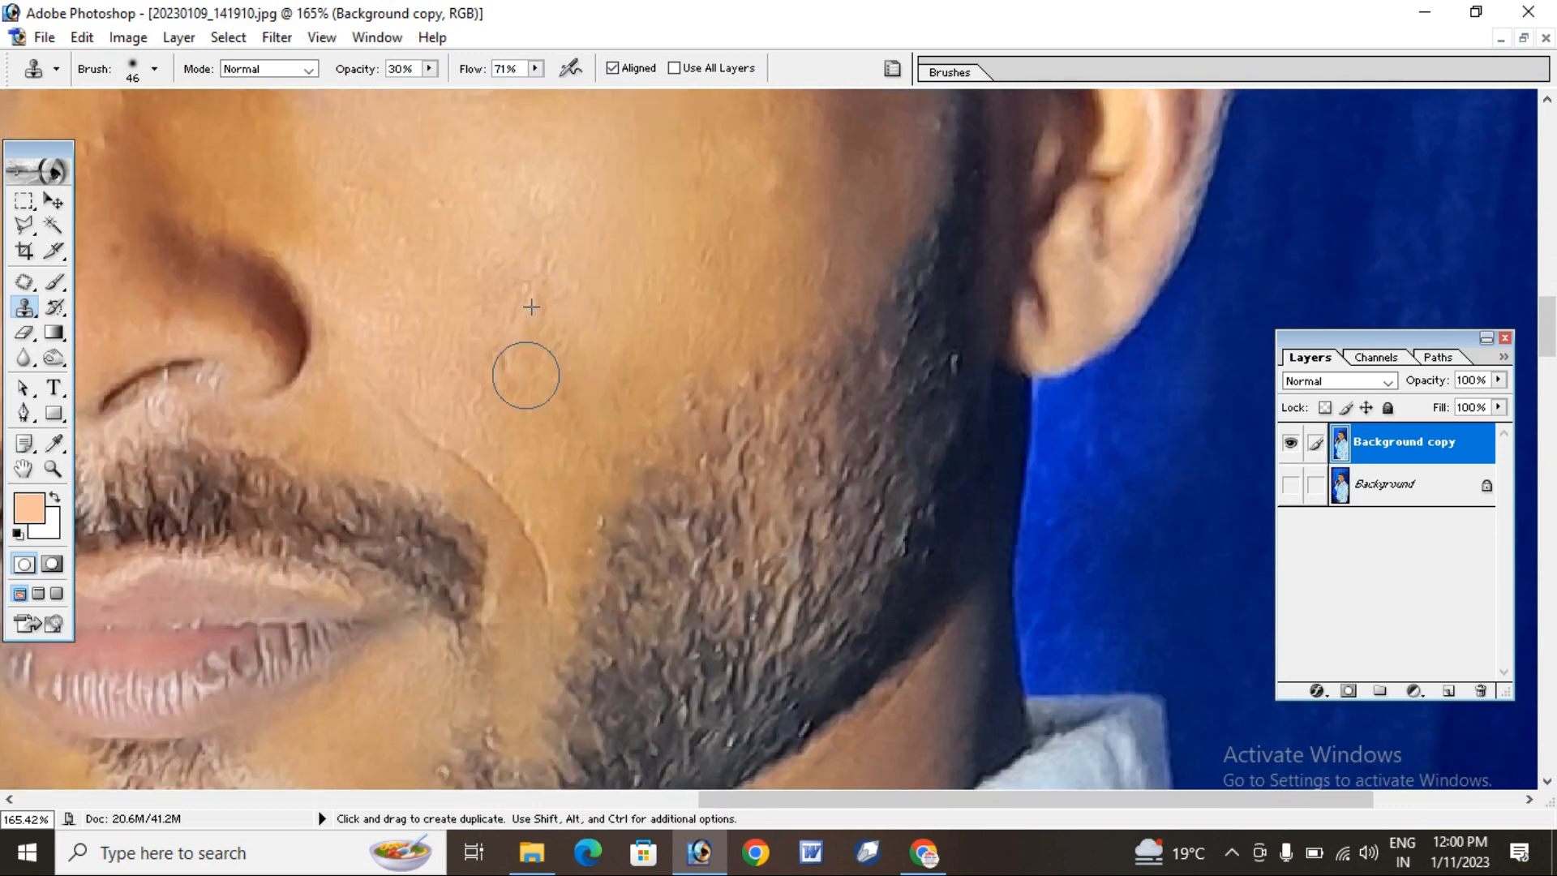
mouse_move(459, 324)
mouse_down()
mouse_move(478, 323)
mouse_move(503, 407)
mouse_move(570, 511)
mouse_up()
scroll(538, 411, up, 1)
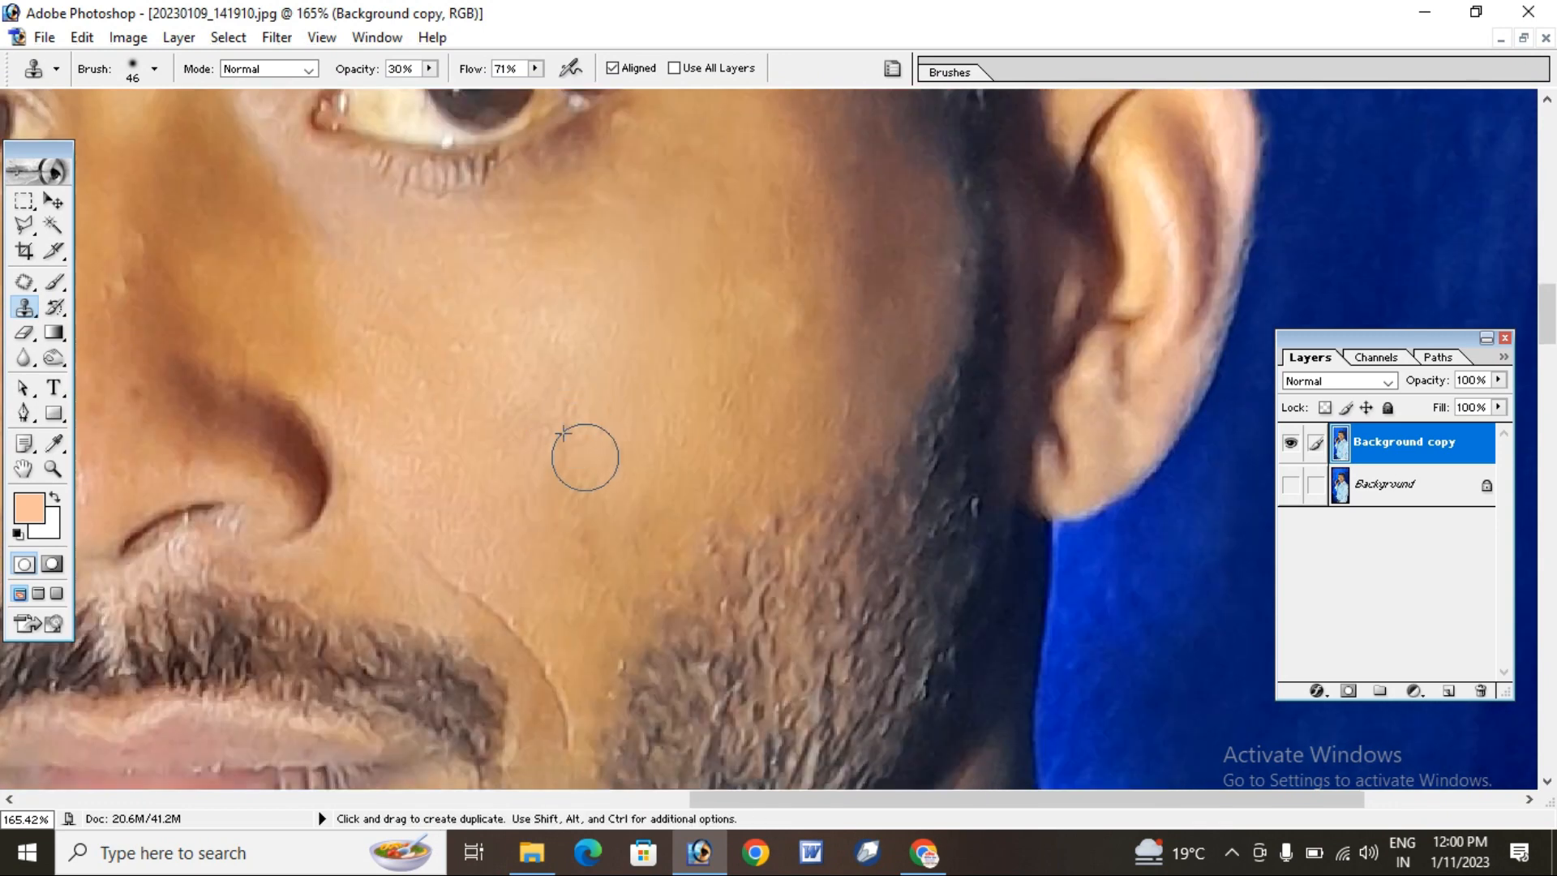
scroll(576, 528, right, 1)
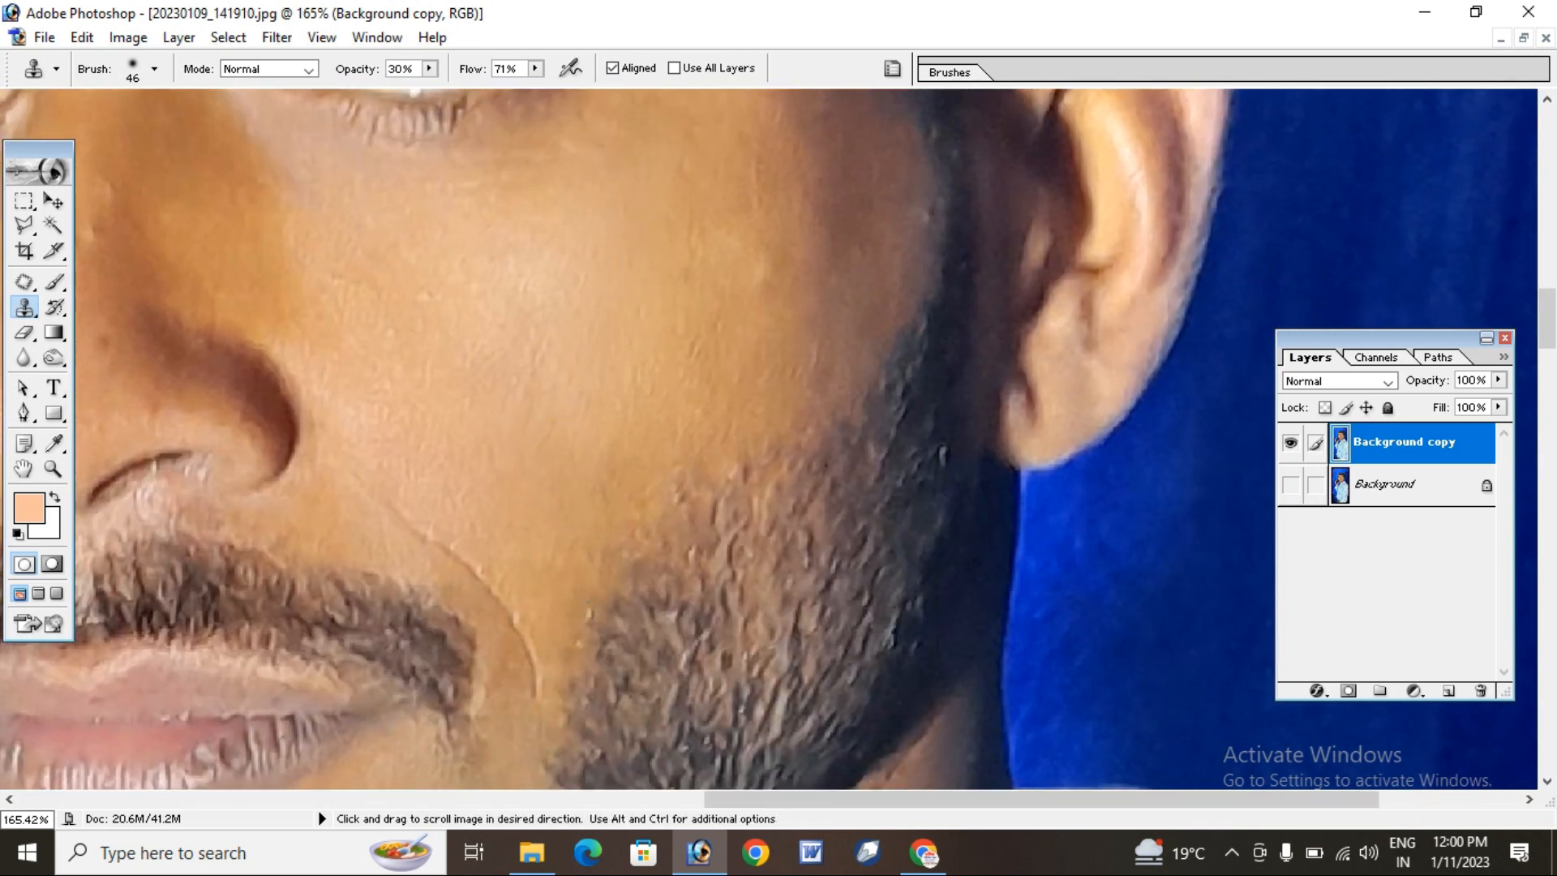
Sample clean cheek skin and clone it over the outer image-right cheek, from the eye's outer corner down beside the sideburn
scroll(654, 549, up, 3)
scroll(759, 460, up, 2)
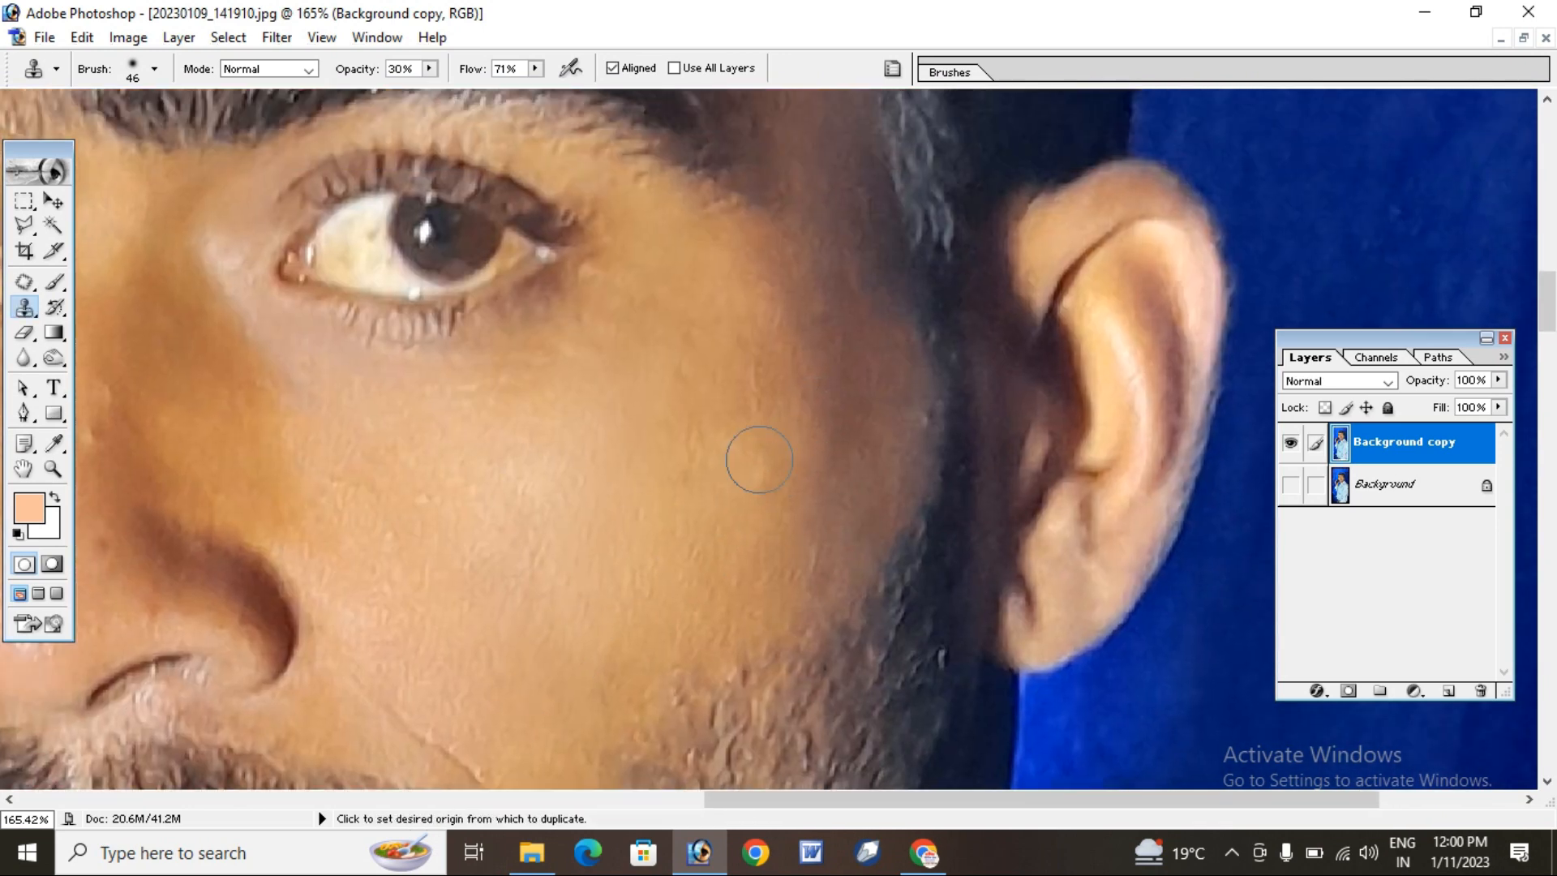
alt+click(716, 457)
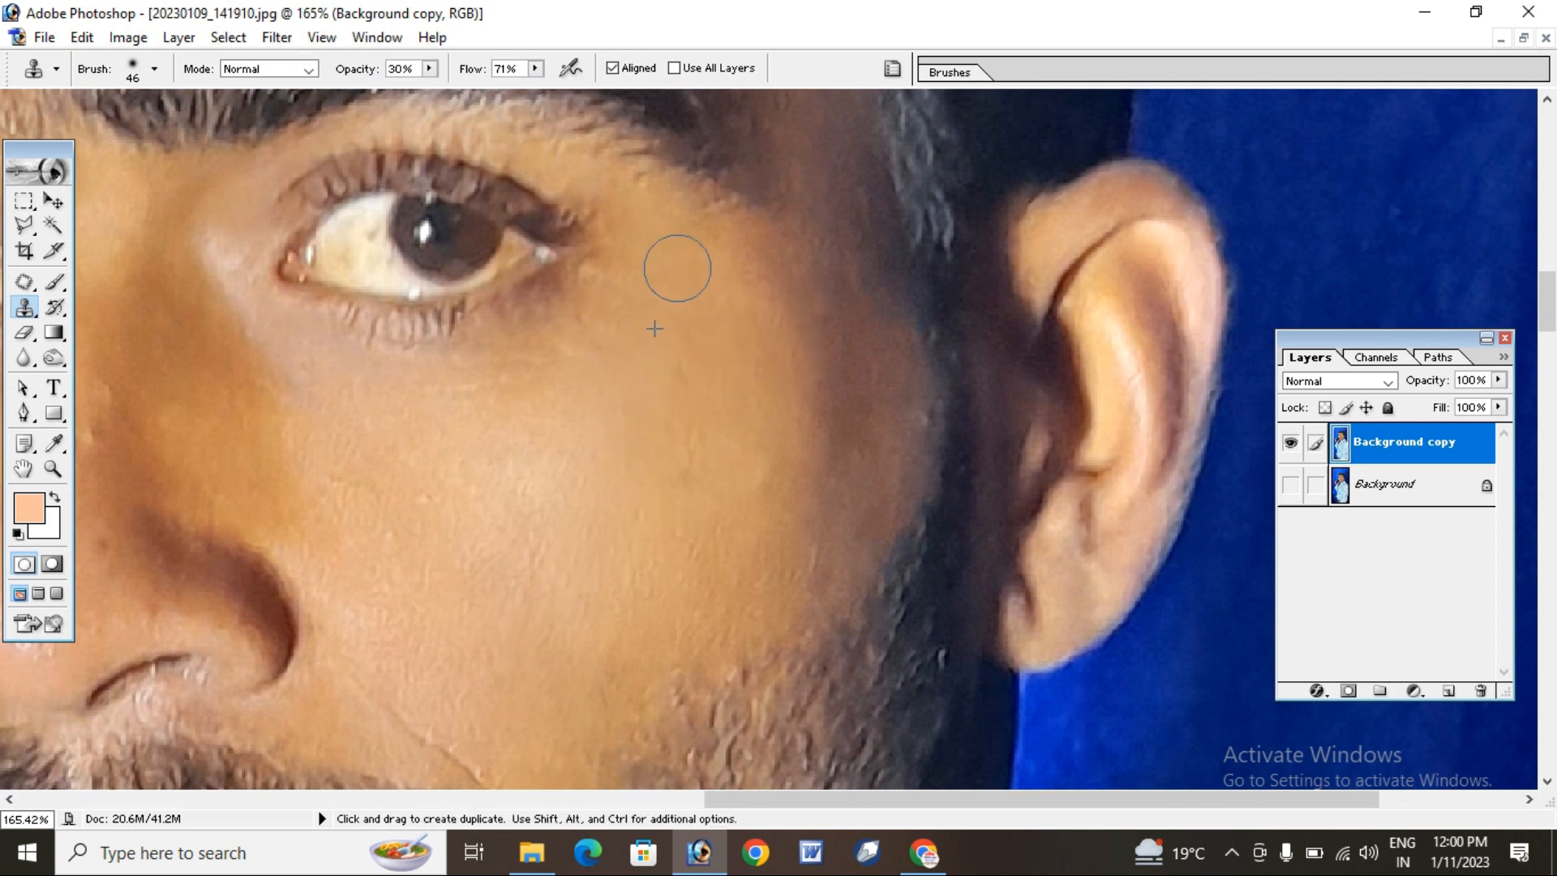
key(alt)
mouse_move(741, 268)
mouse_down()
mouse_move(812, 401)
mouse_move(778, 511)
mouse_up()
key(space)
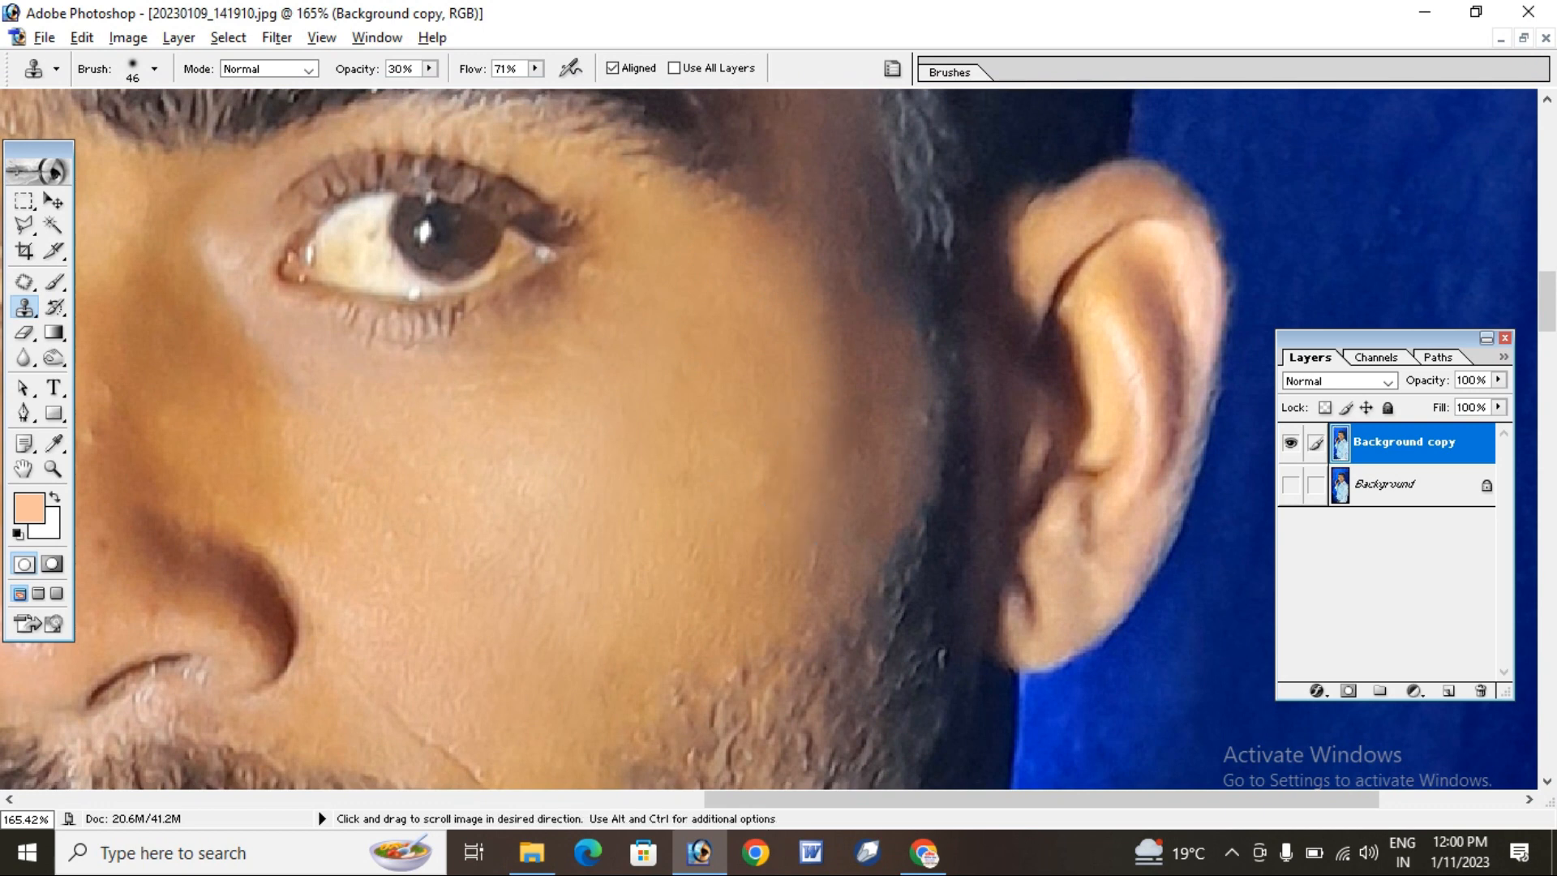
Smooth the lower image-right cheek along the upper edge of the beard and beside the nostril with cloned skin
scroll(746, 518, down, 4)
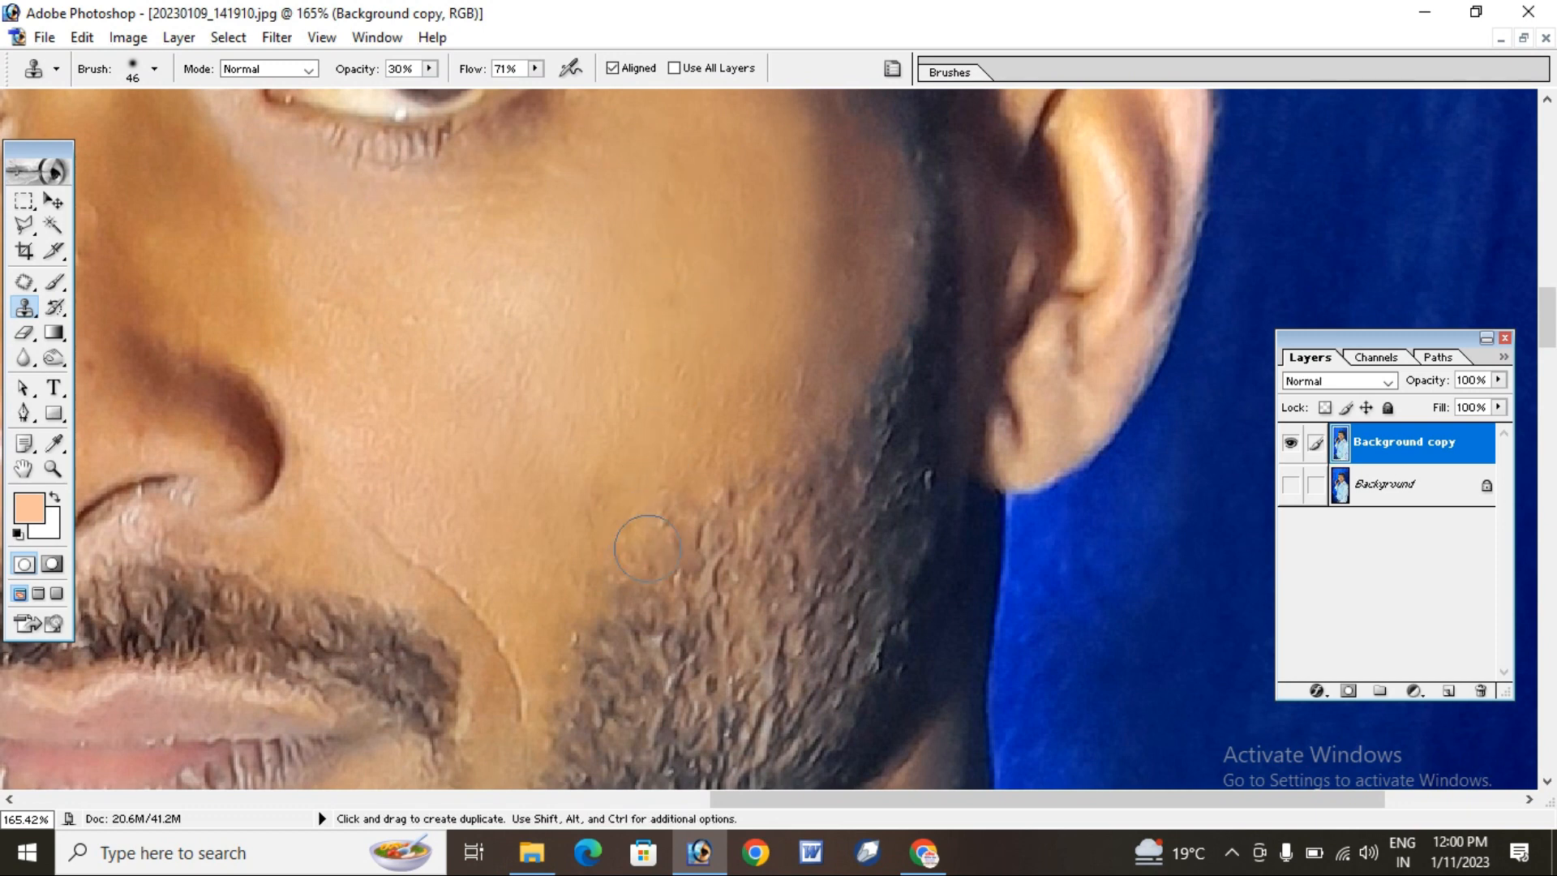
scroll(647, 548, down, 2)
scroll(587, 519, down, 1)
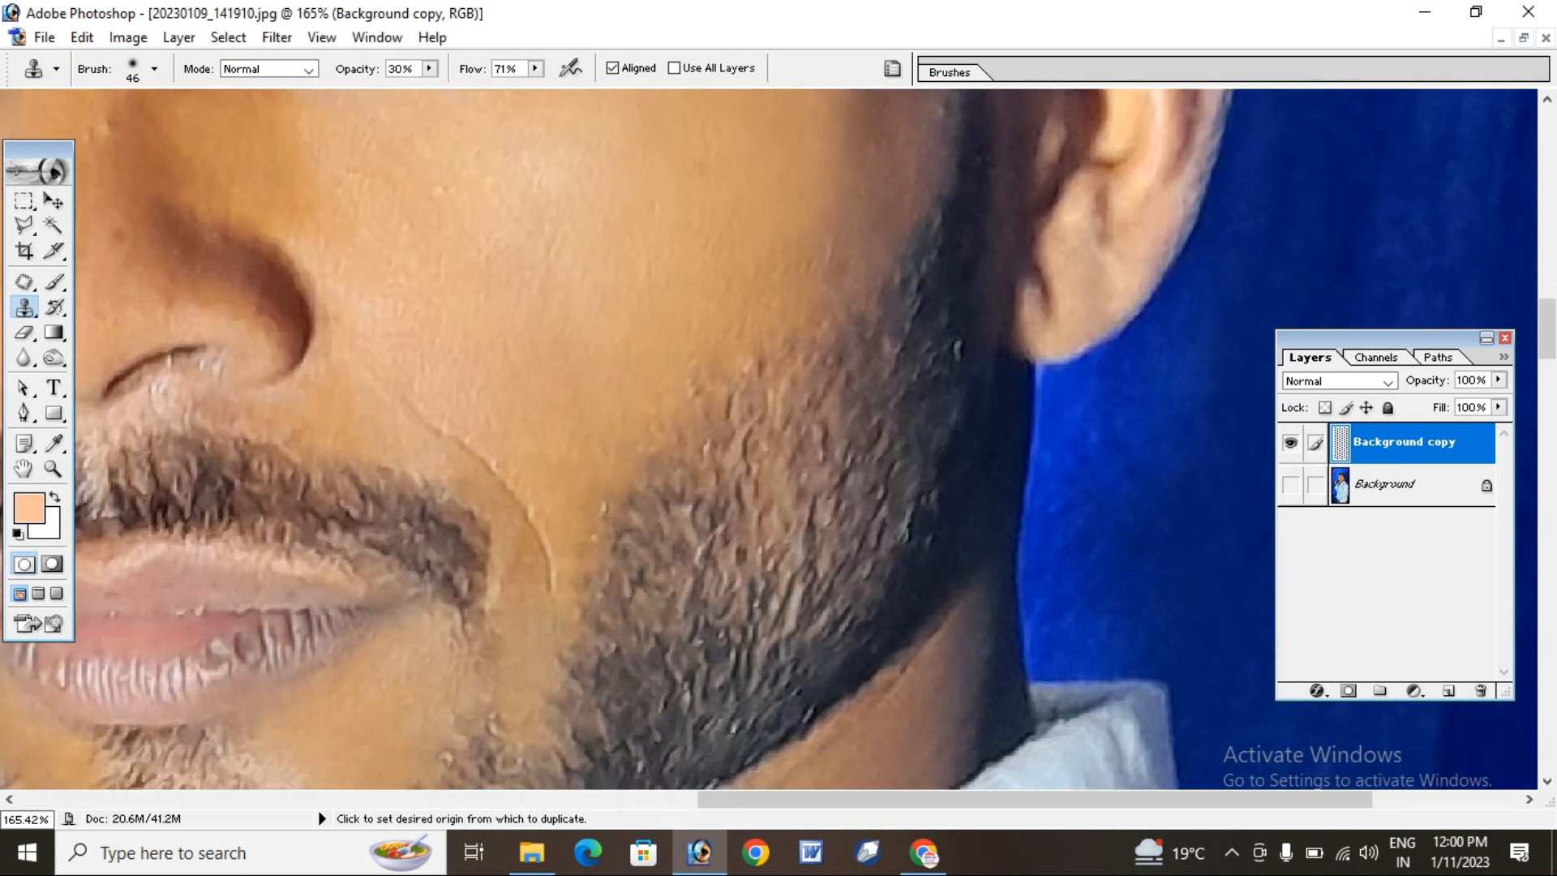
scroll(451, 382, up, 2)
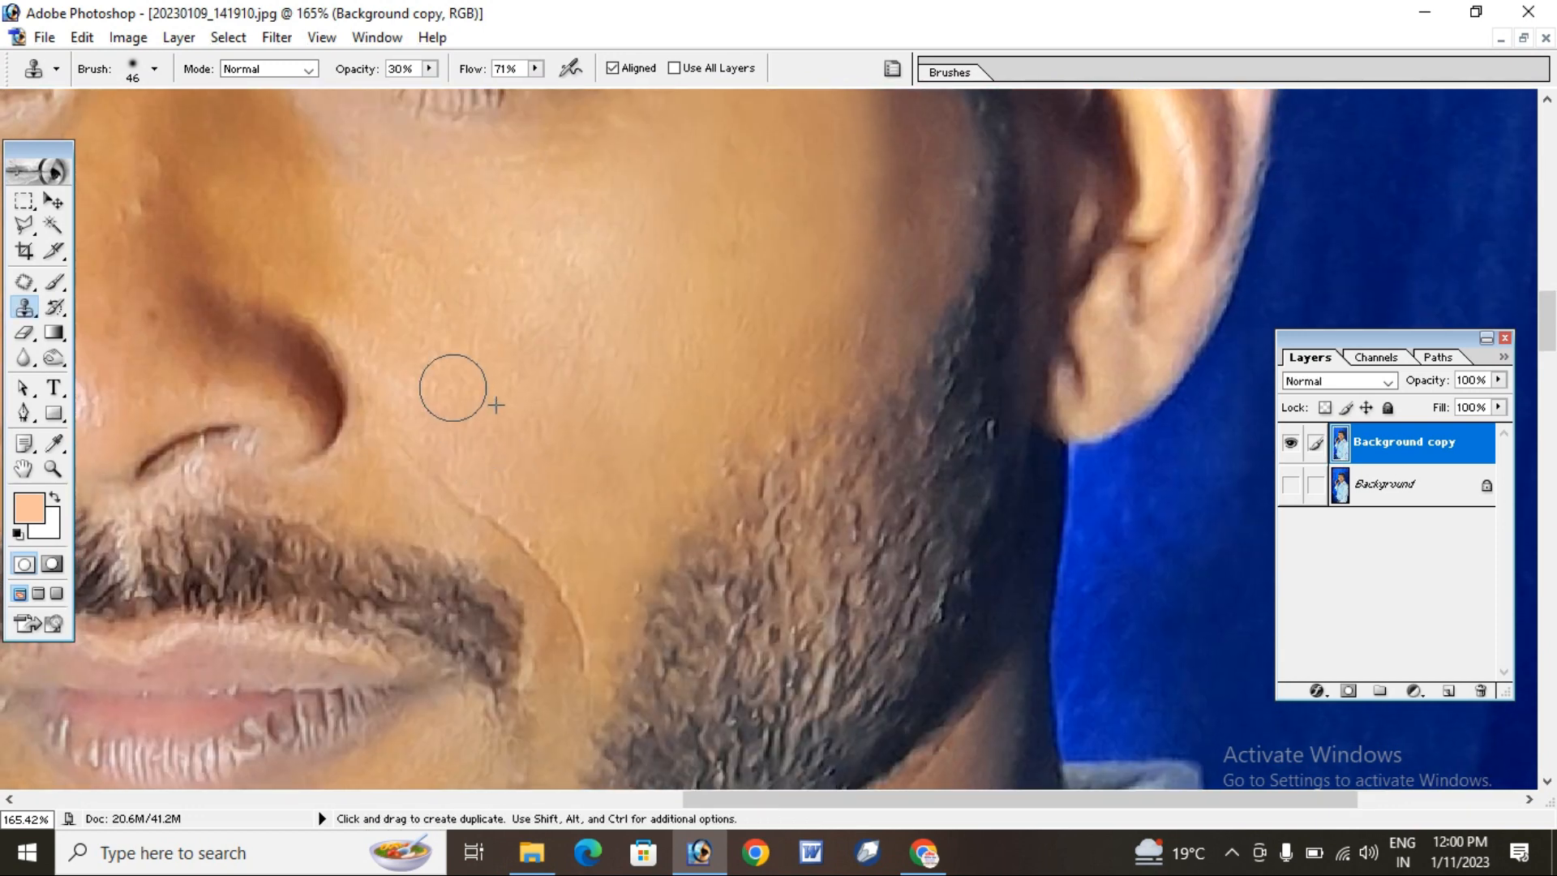
scroll(452, 382, up, 1)
scroll(427, 373, up, 2)
Sample nearby cheek skin and clone it across the uneven area beneath the image-right eye
scroll(427, 374, left, 1)
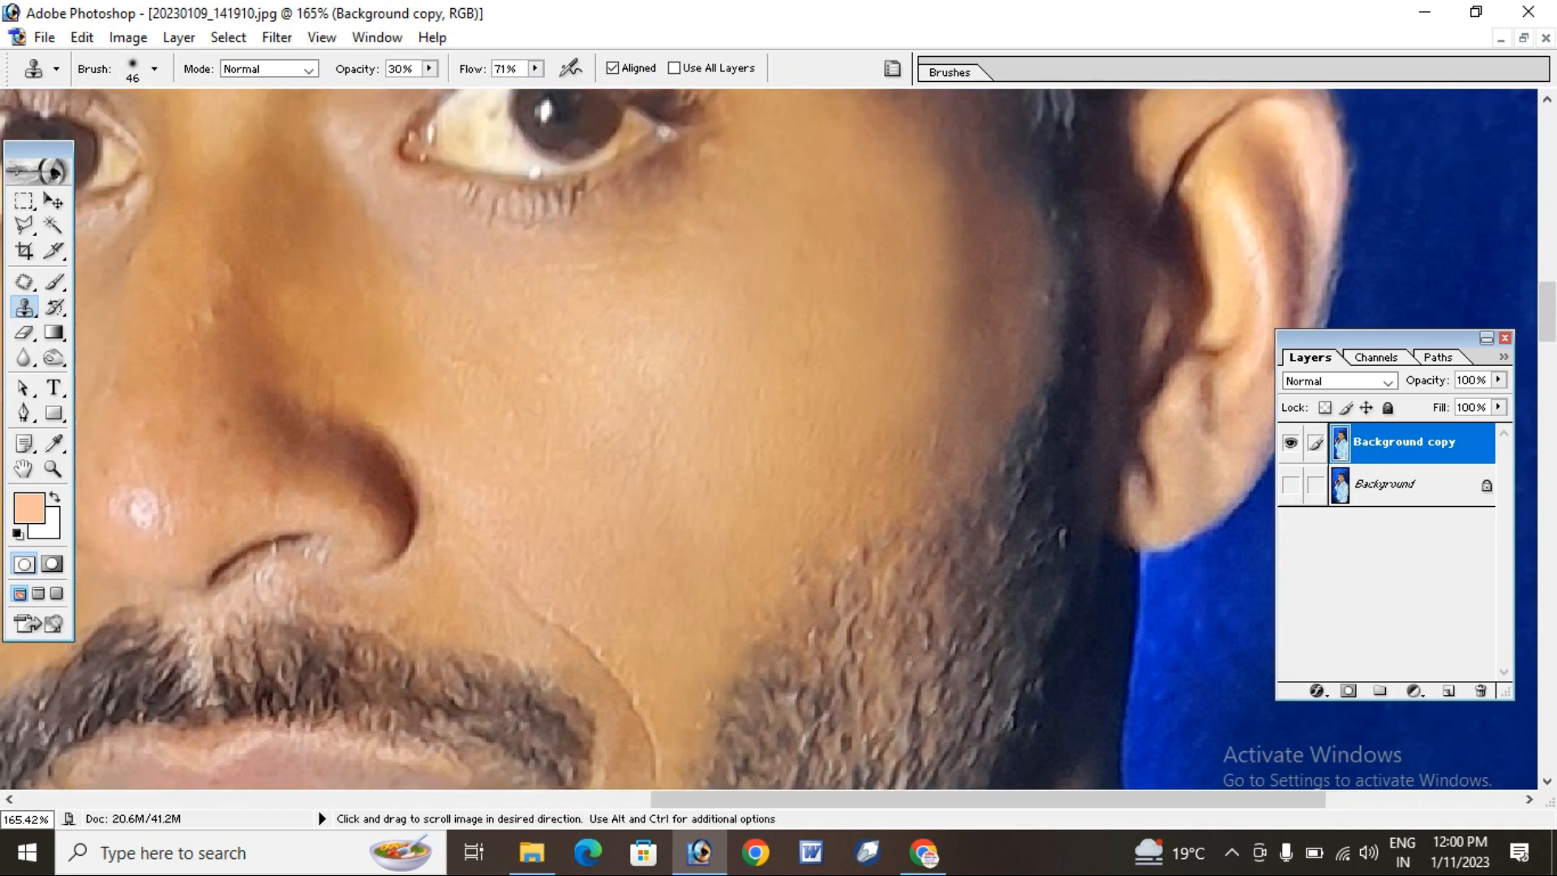
scroll(462, 304, up, 1)
scroll(463, 304, left, 1)
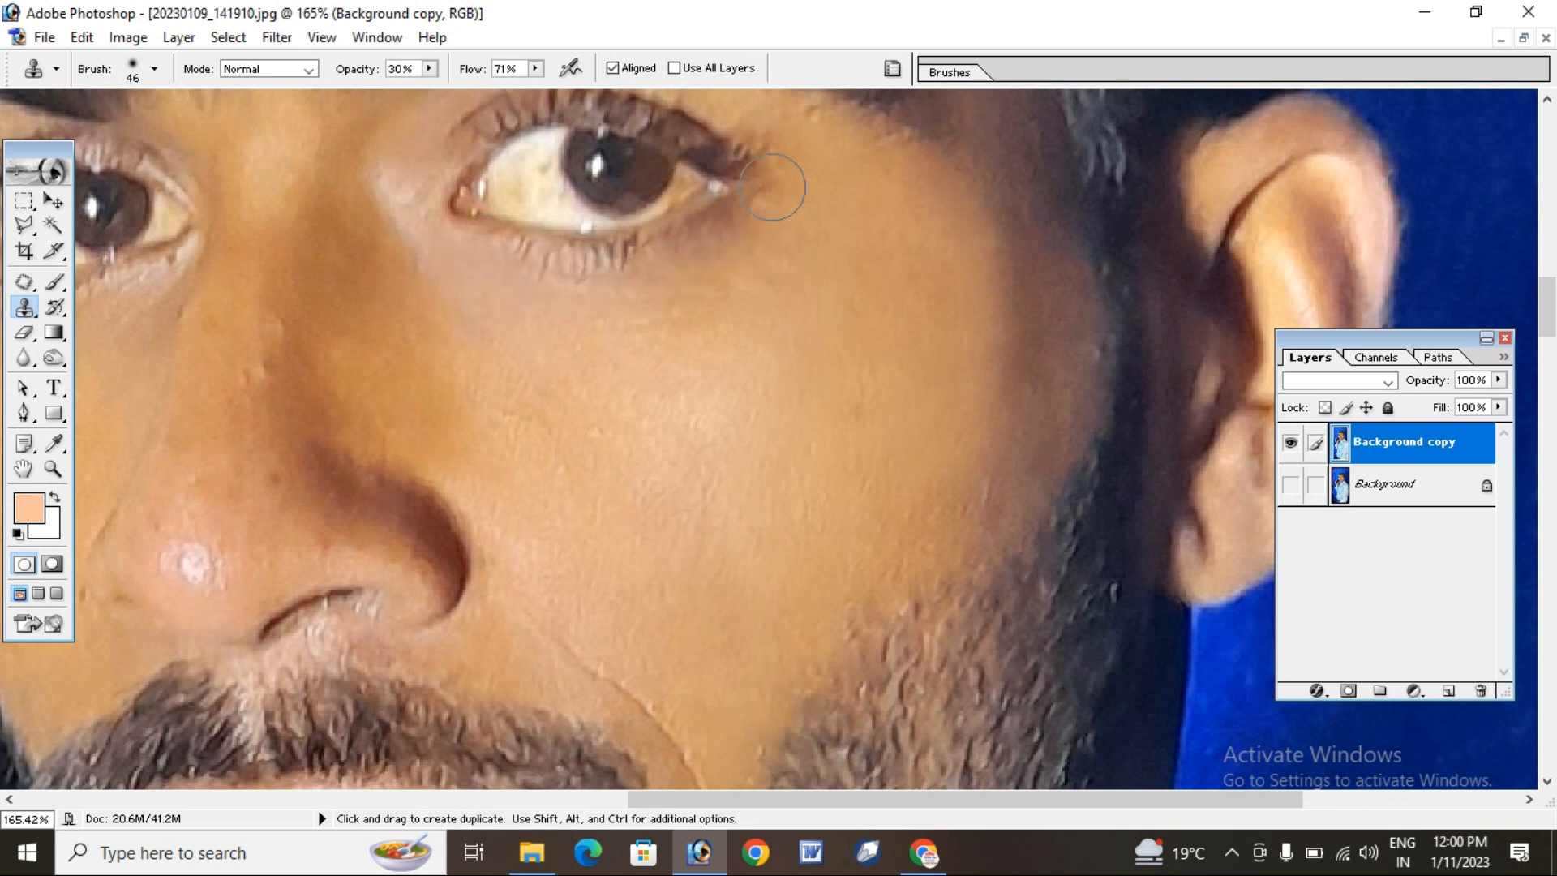
scroll(710, 268, down, 1)
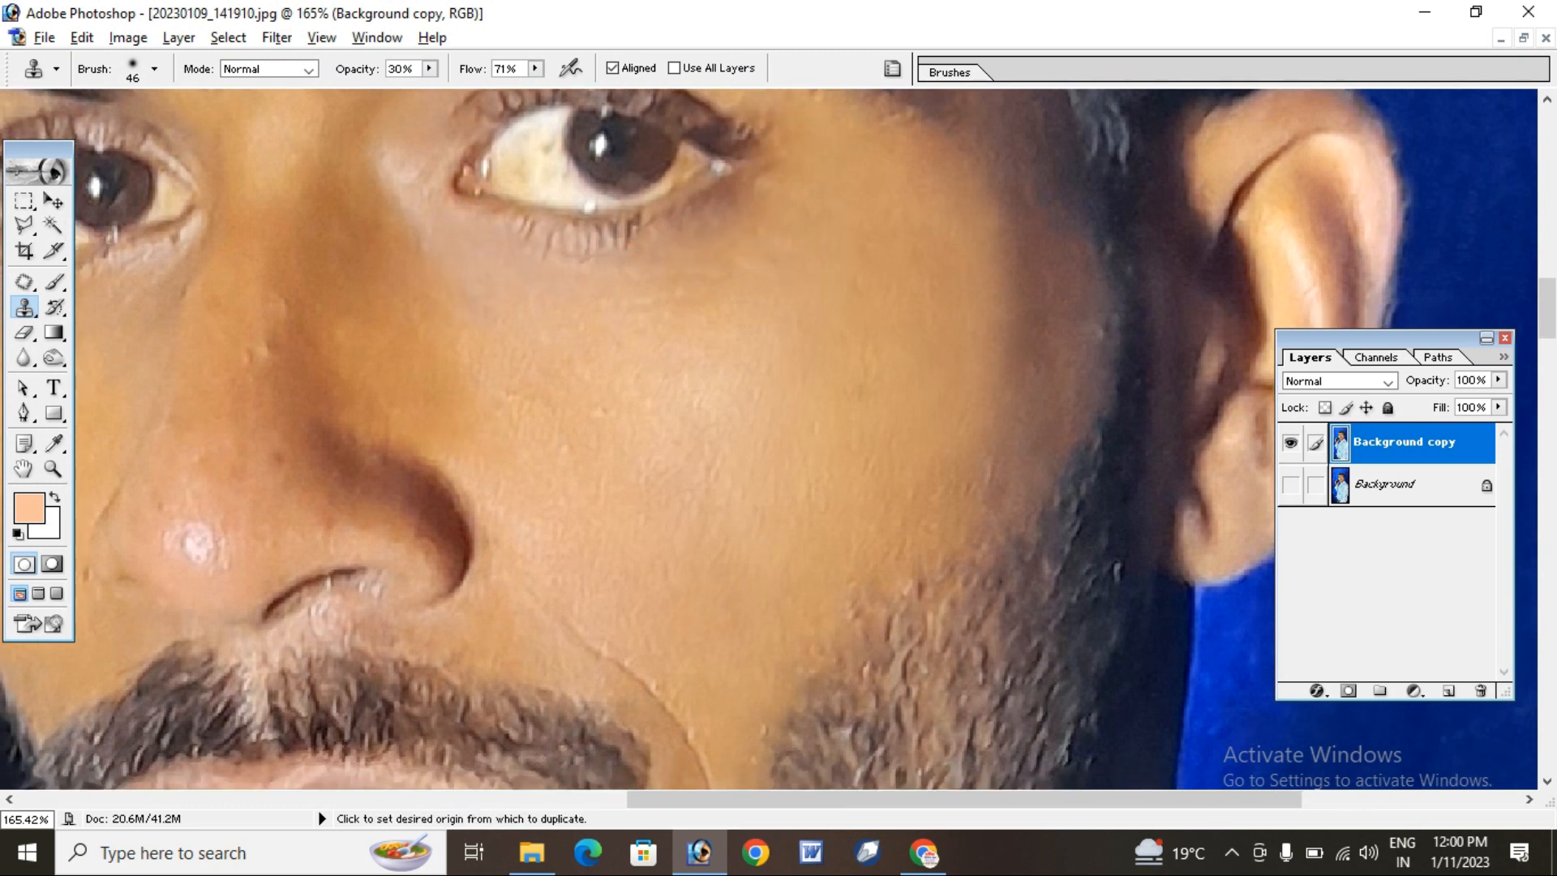
key(alt)
drag(591, 324, 744, 313)
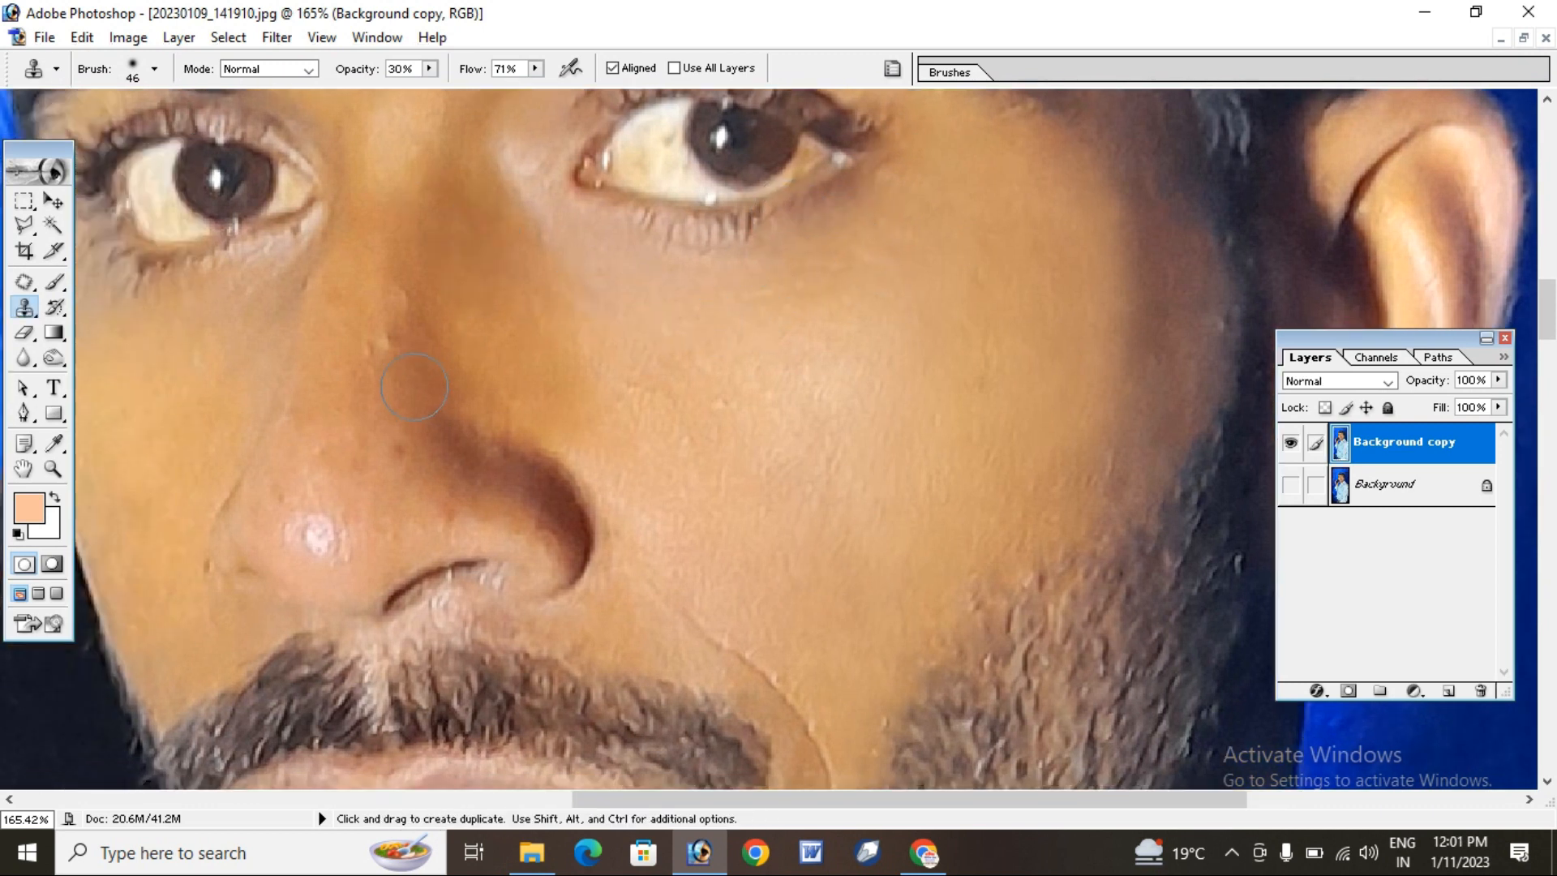
Set the clone brush diameter to 32 px and clone over the small bumps on the nose bridge
right_click(389, 214)
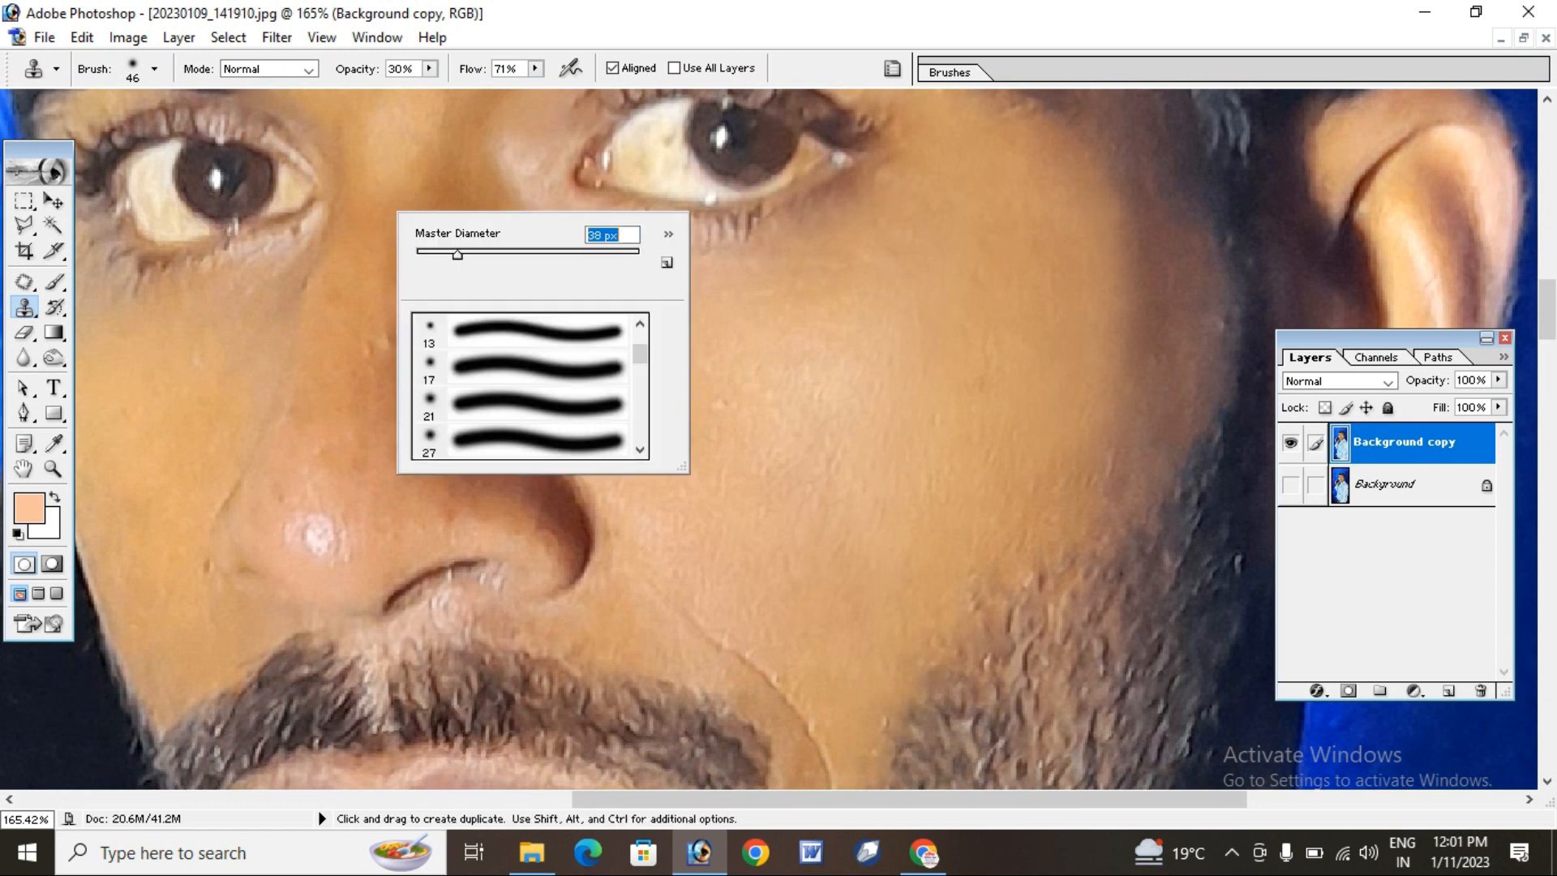
text(32)
key(Return)
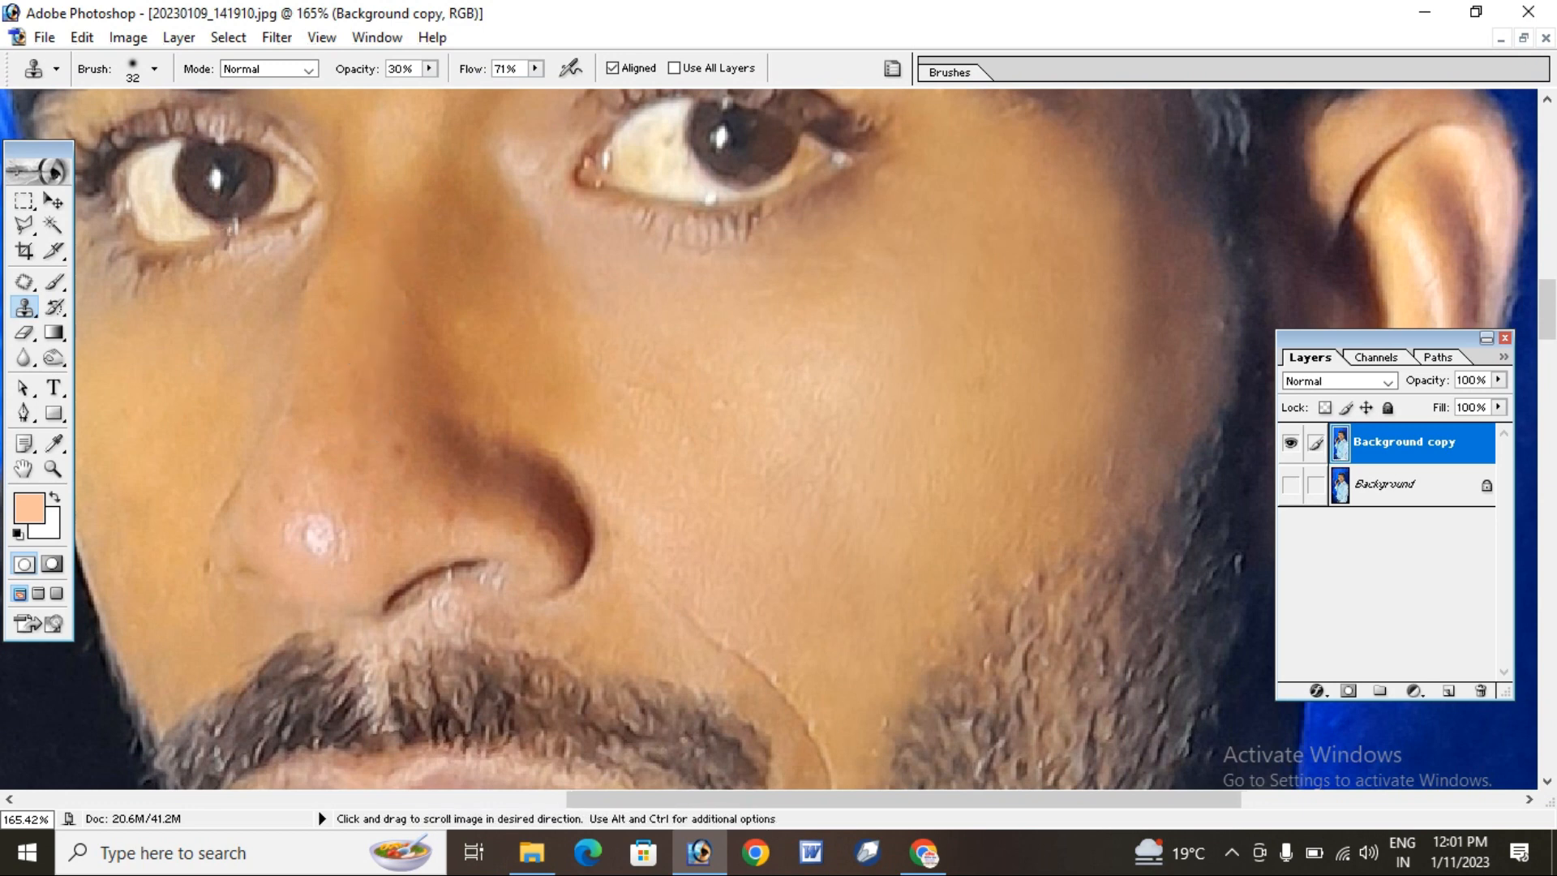
Set the clone brush diameter to 41 px and smooth the image-left cheek below the eye
mouse_move(189, 412)
mouse_down()
mouse_move(594, 302)
mouse_move(582, 355)
mouse_up()
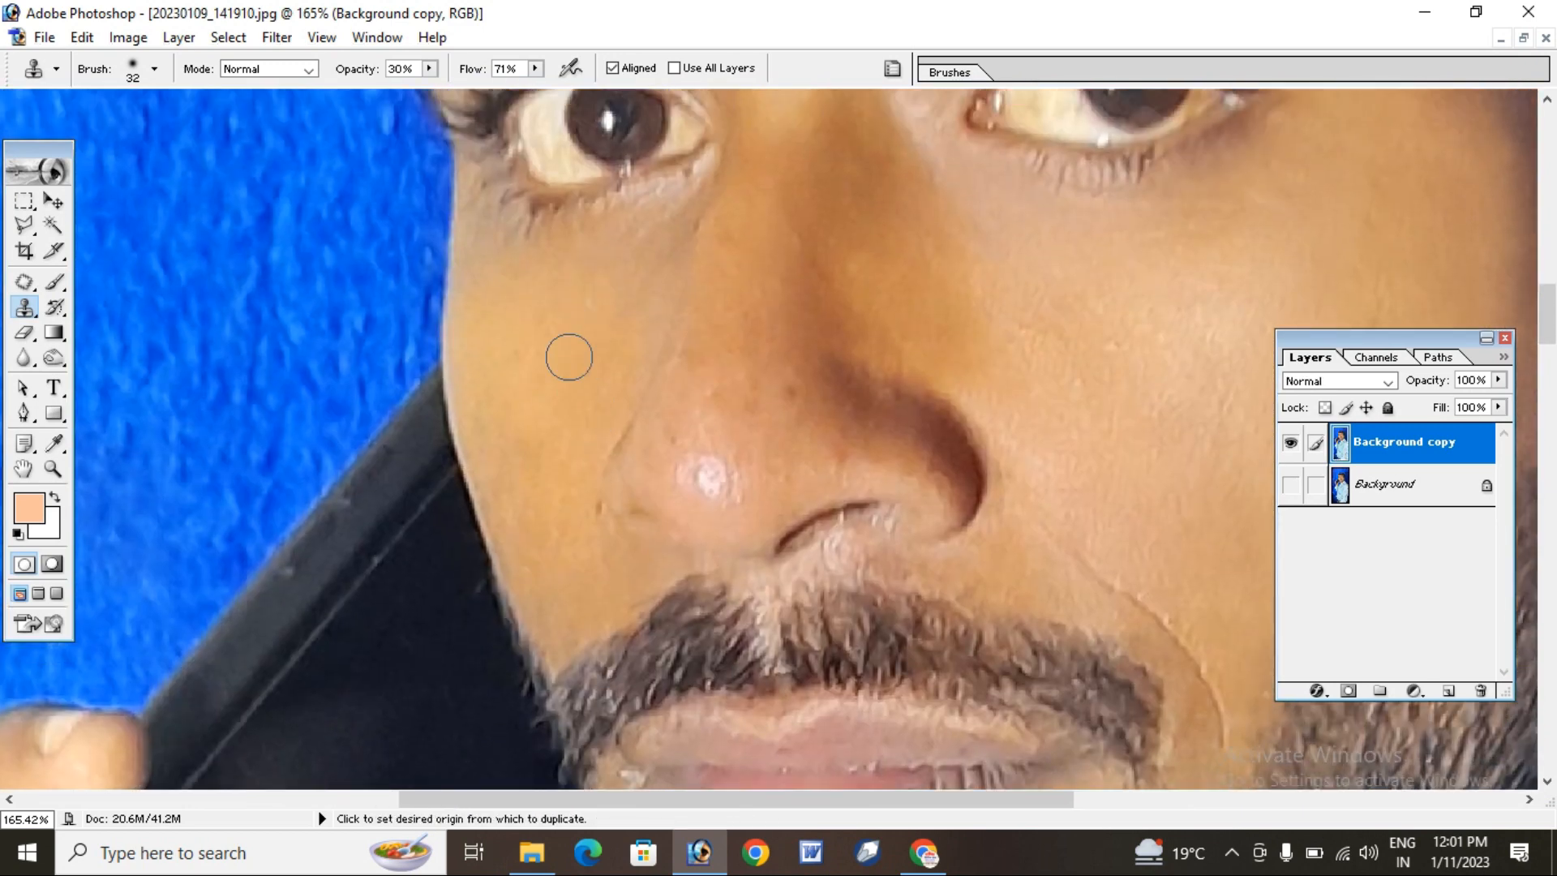
right_click(574, 295)
text(41)
key(Return)
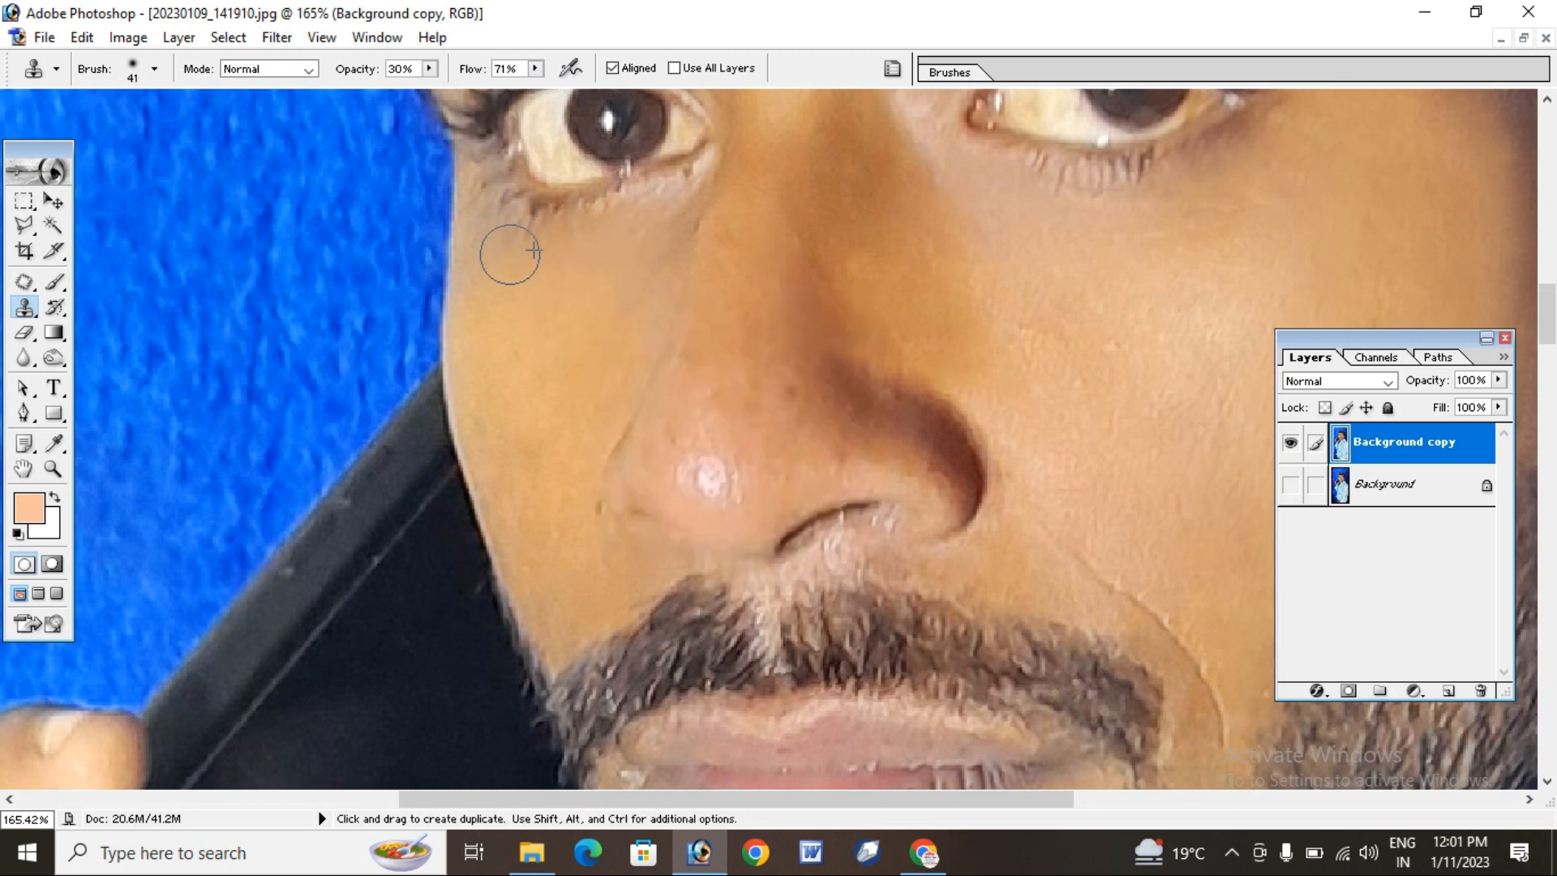
drag(509, 254, 514, 169)
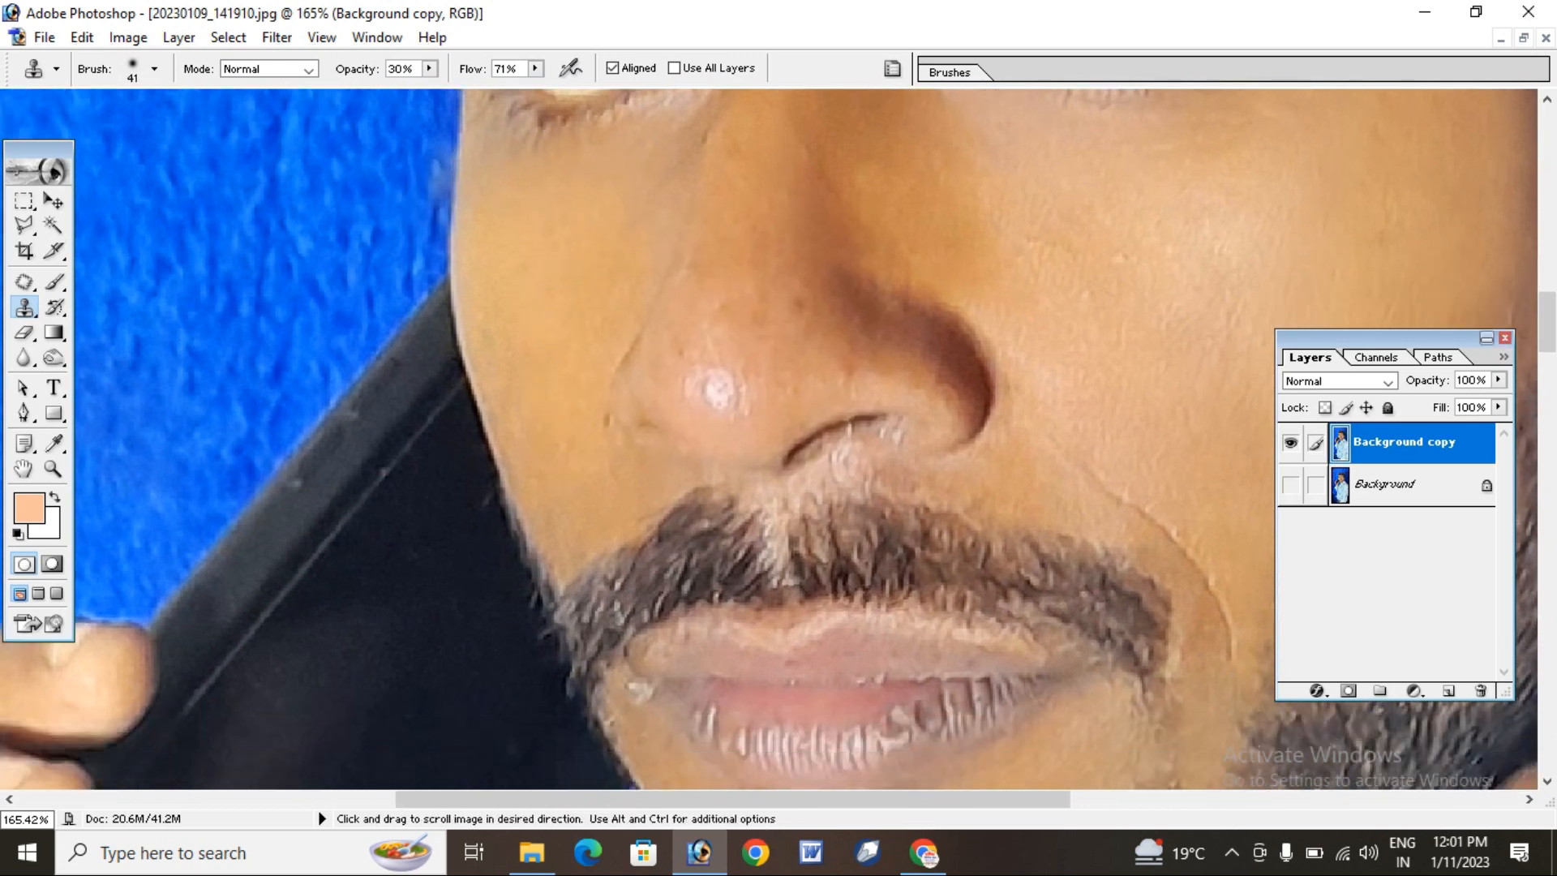
mouse_move(536, 495)
mouse_down()
mouse_move(542, 413)
mouse_move(470, 278)
mouse_up()
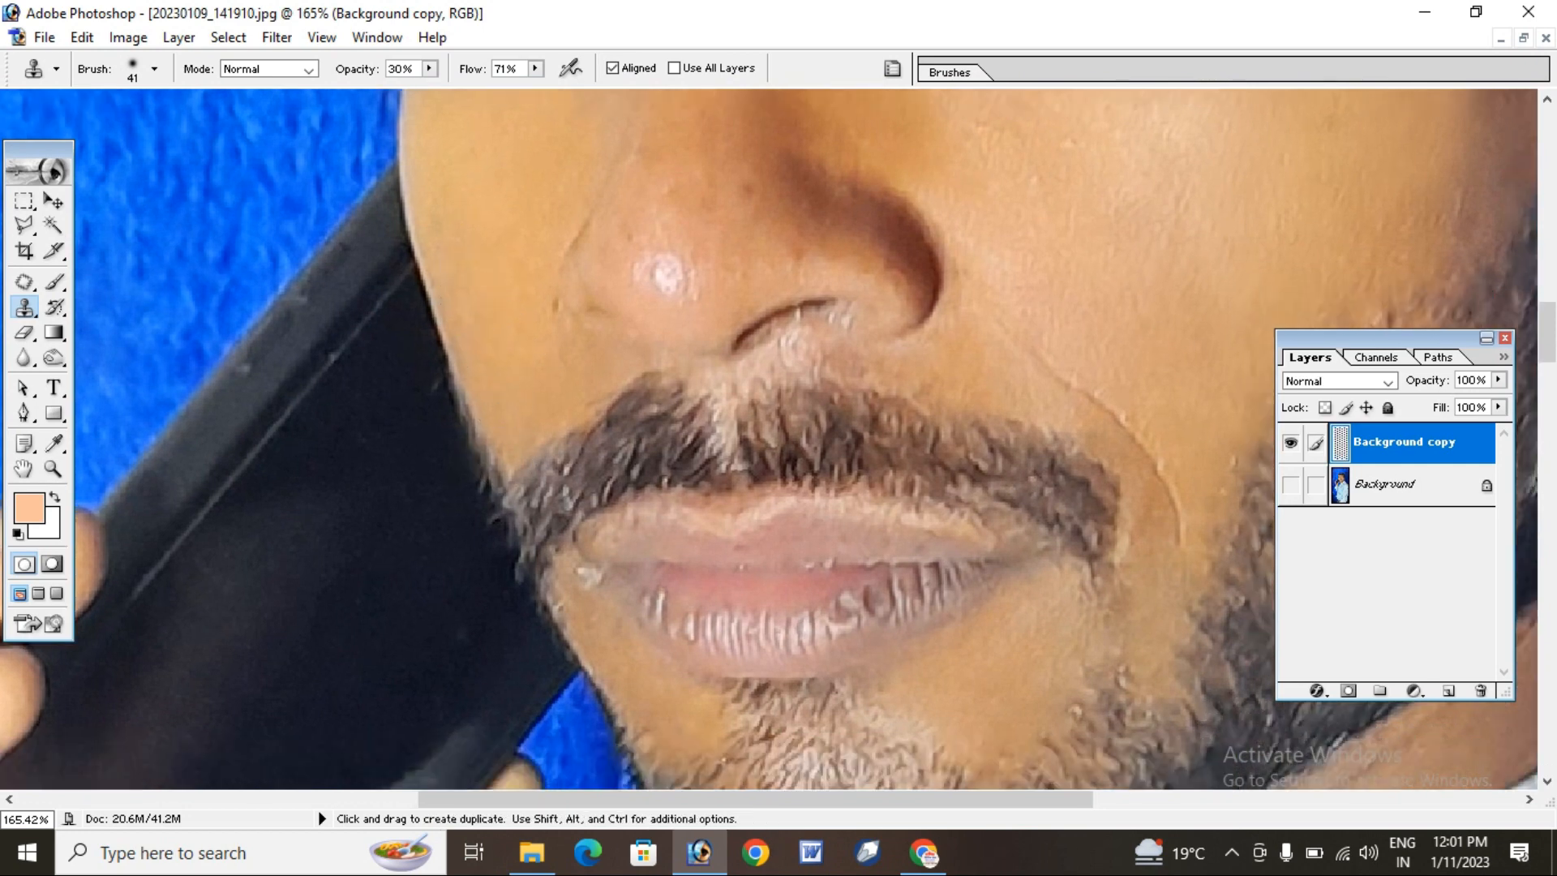
Enlarge the clone brush to 82 px and blend the dark outer edge of the image-right cheek beside the sideburn
drag(567, 362, 203, 389)
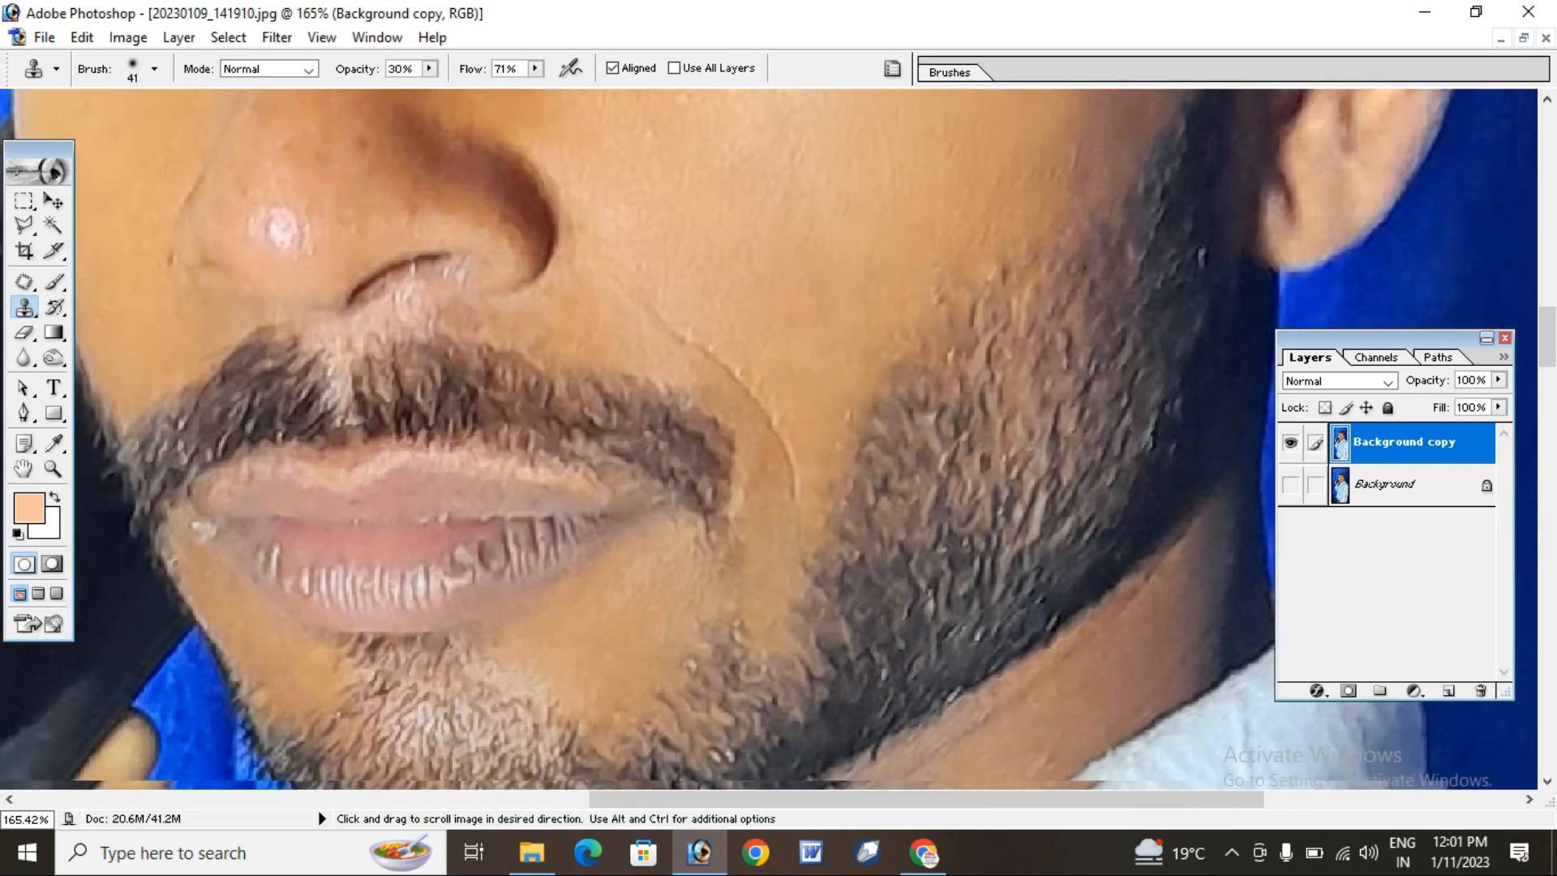
drag(568, 405, 195, 487)
drag(567, 365, 421, 538)
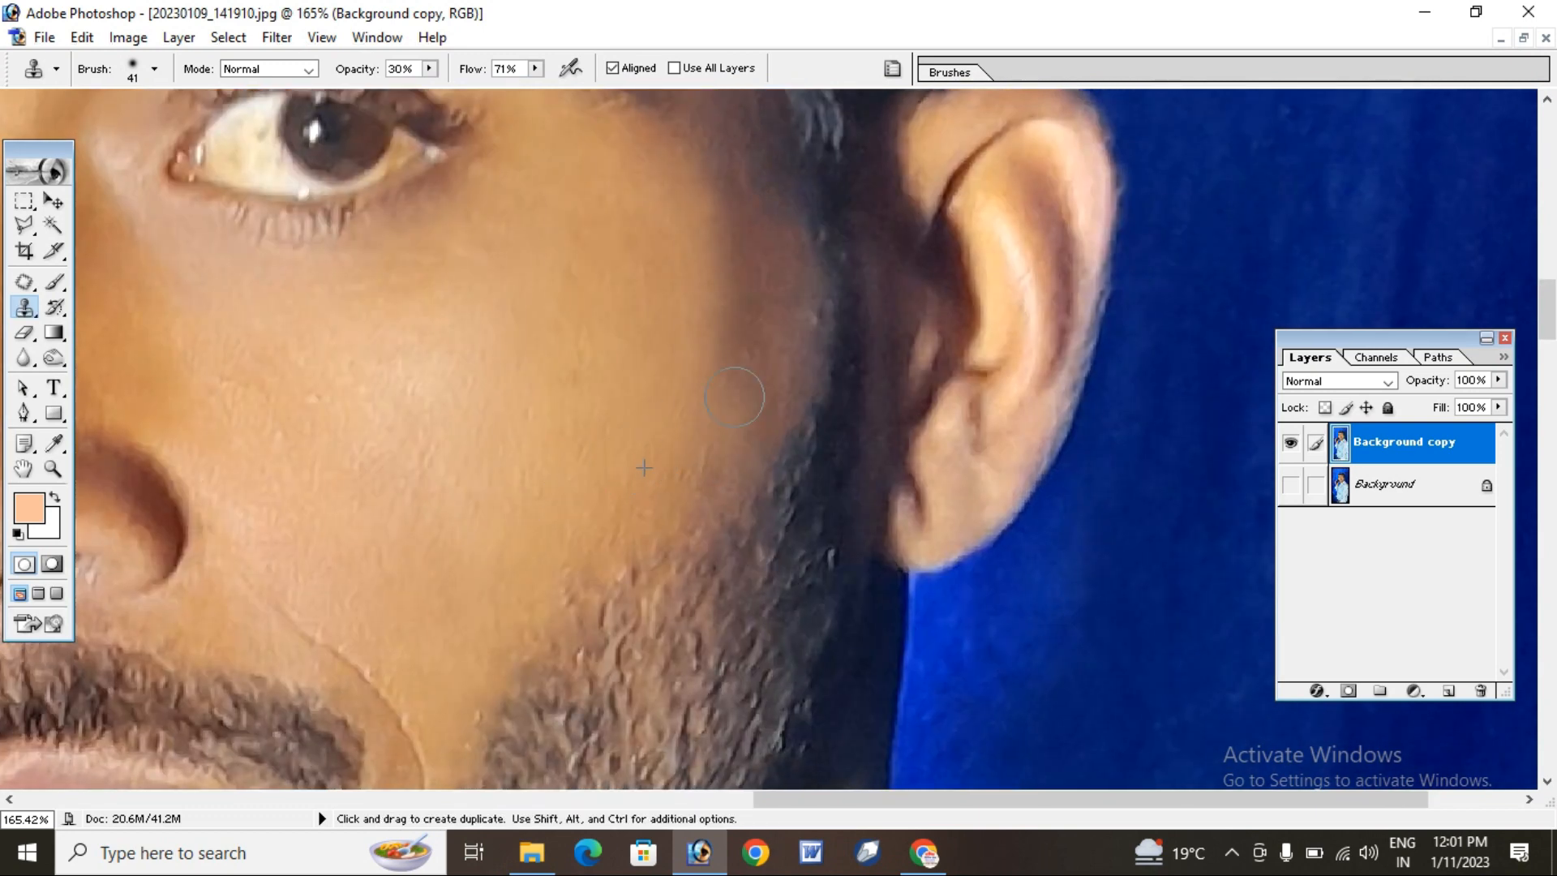
drag(734, 385, 729, 414)
right_click(728, 414)
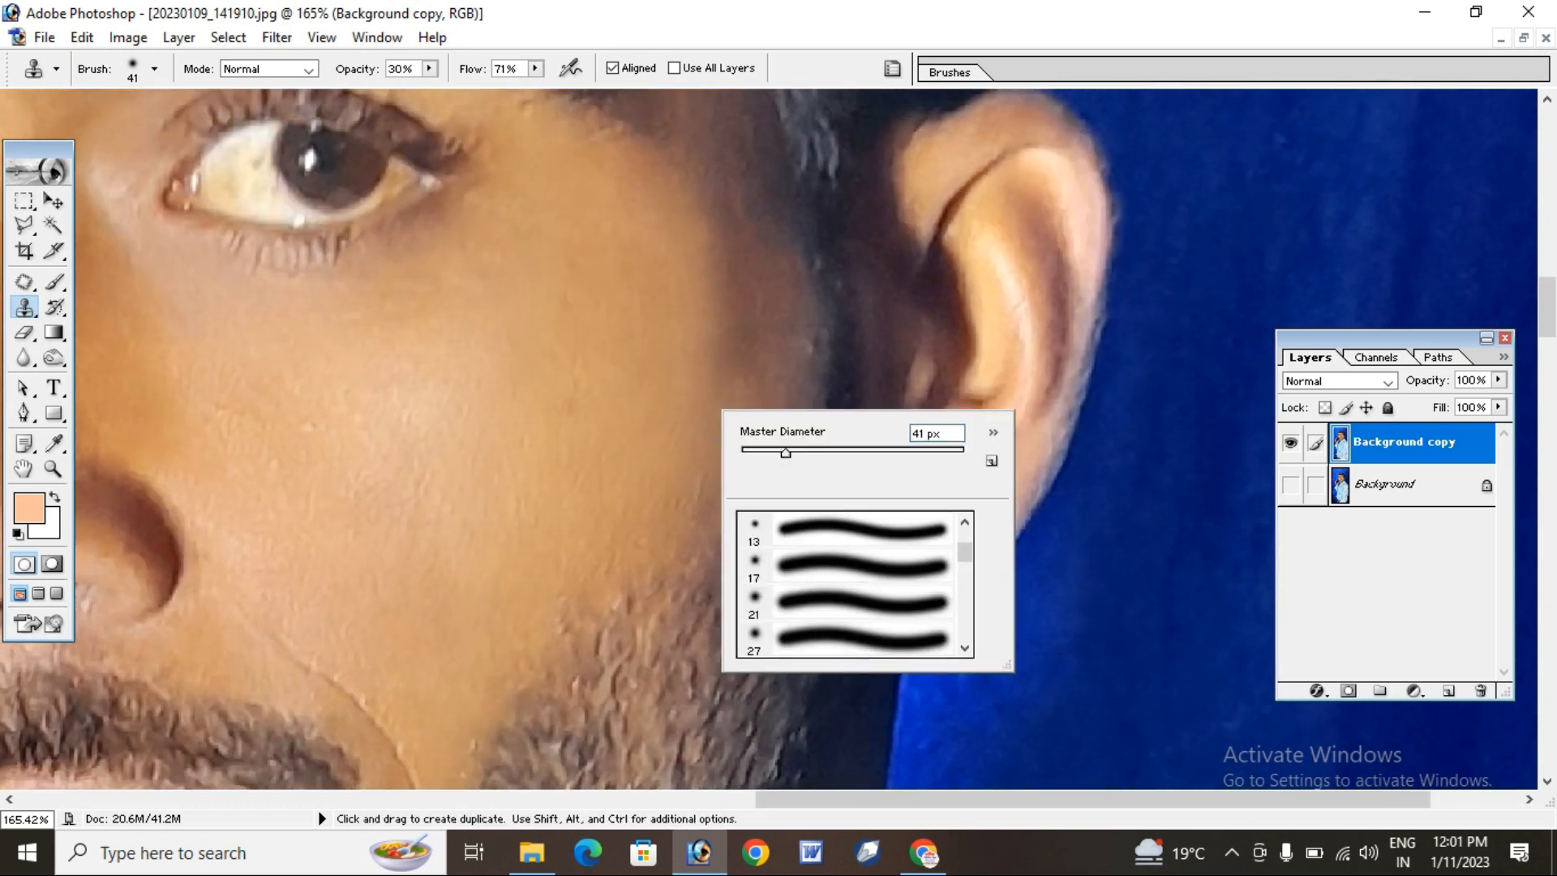
key(Return)
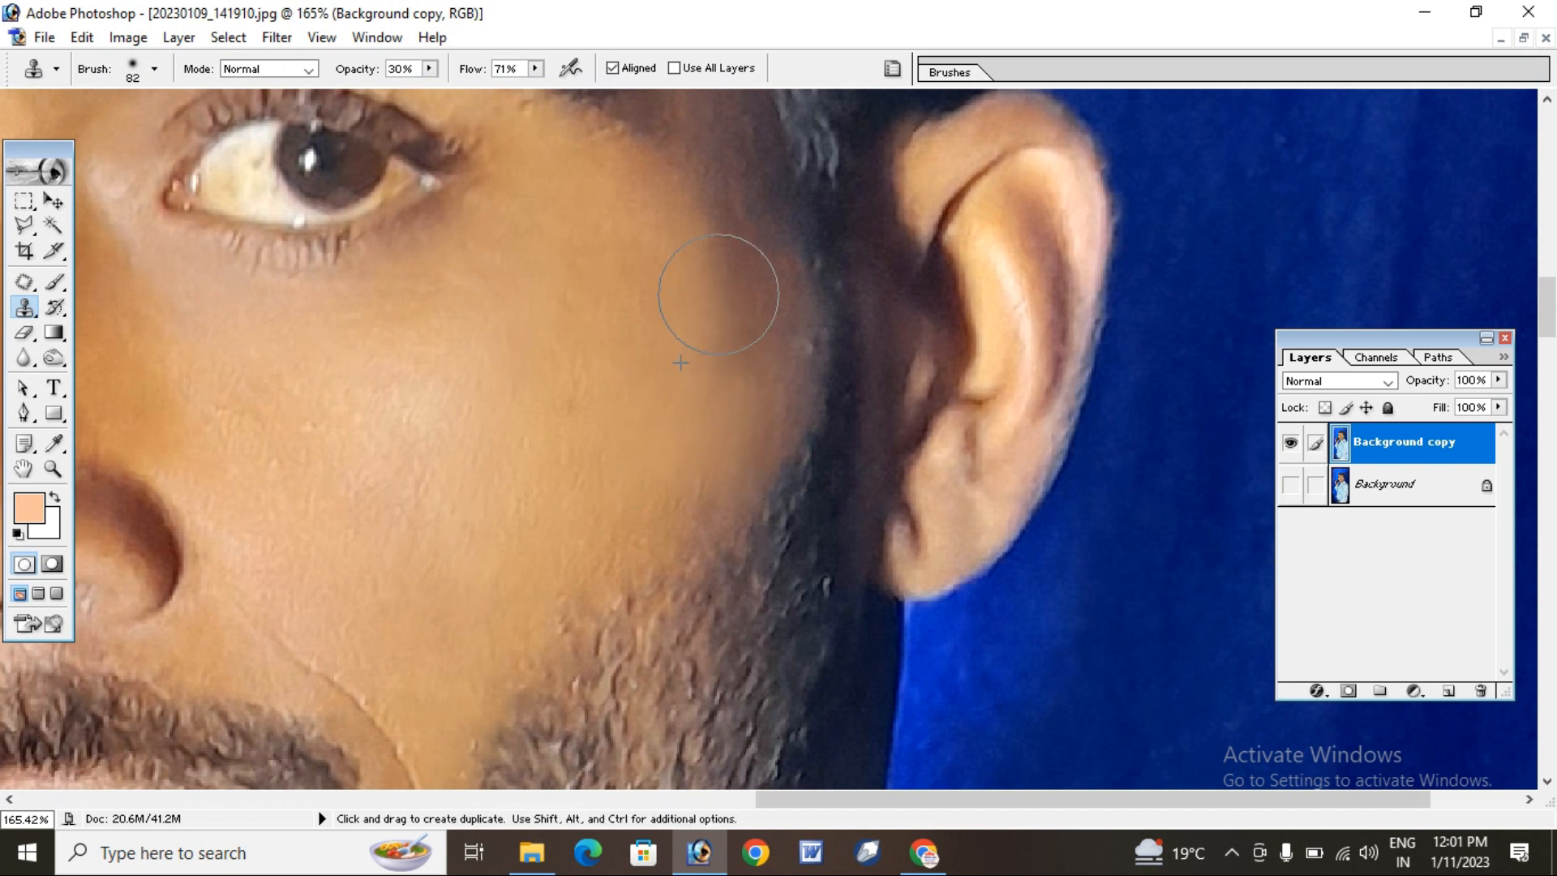
drag(634, 325, 646, 403)
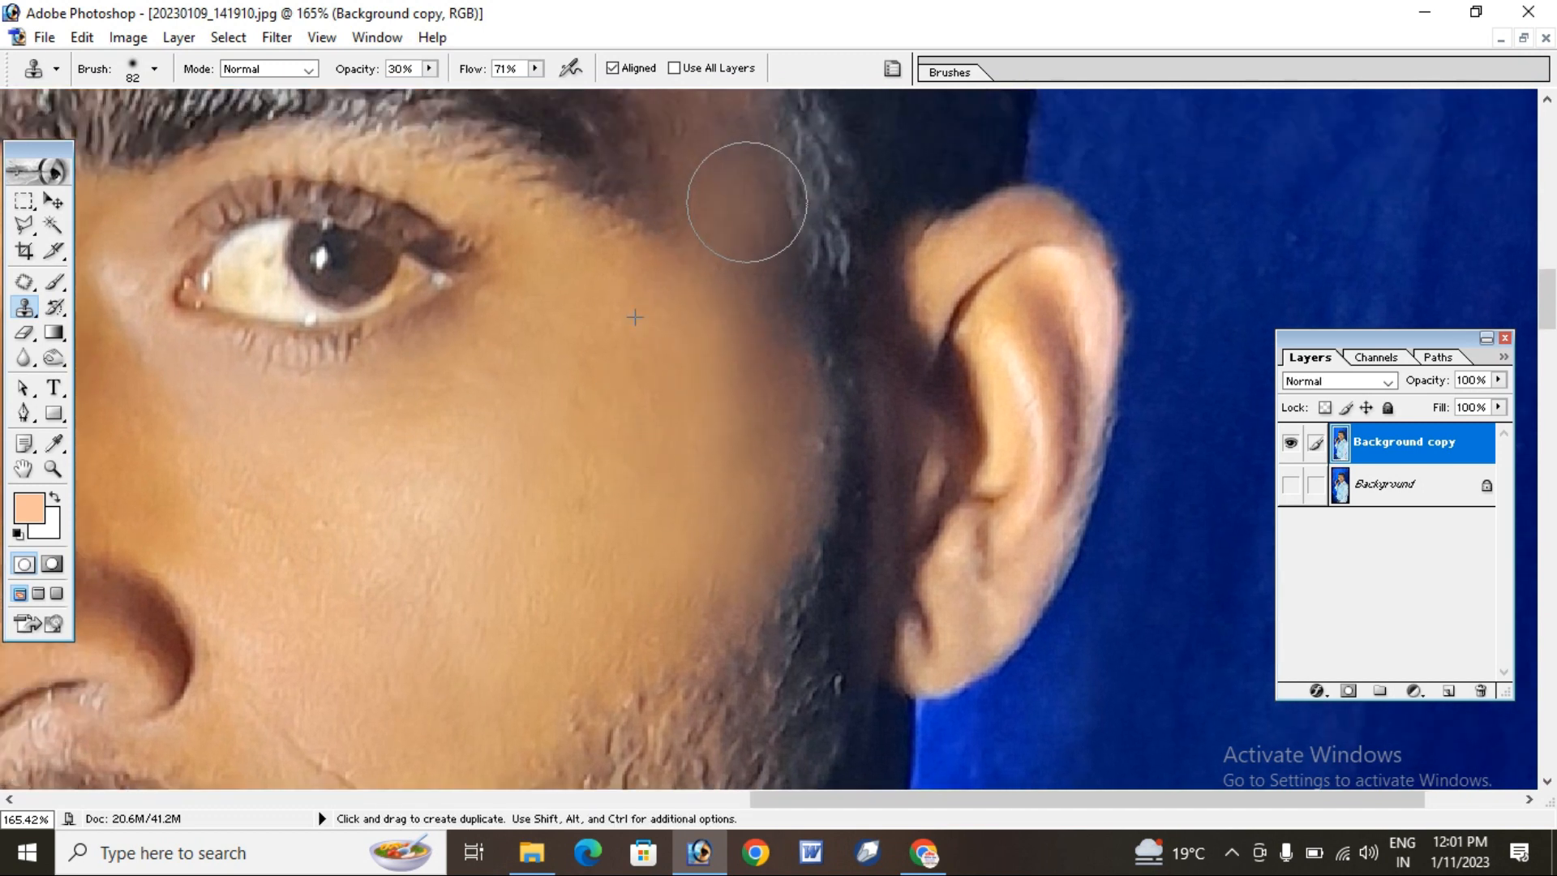
Resample the upper cheek and clone it over the darker skin between the image-right eye's outer corner and the hairline
key(alt)
alt+click(616, 379)
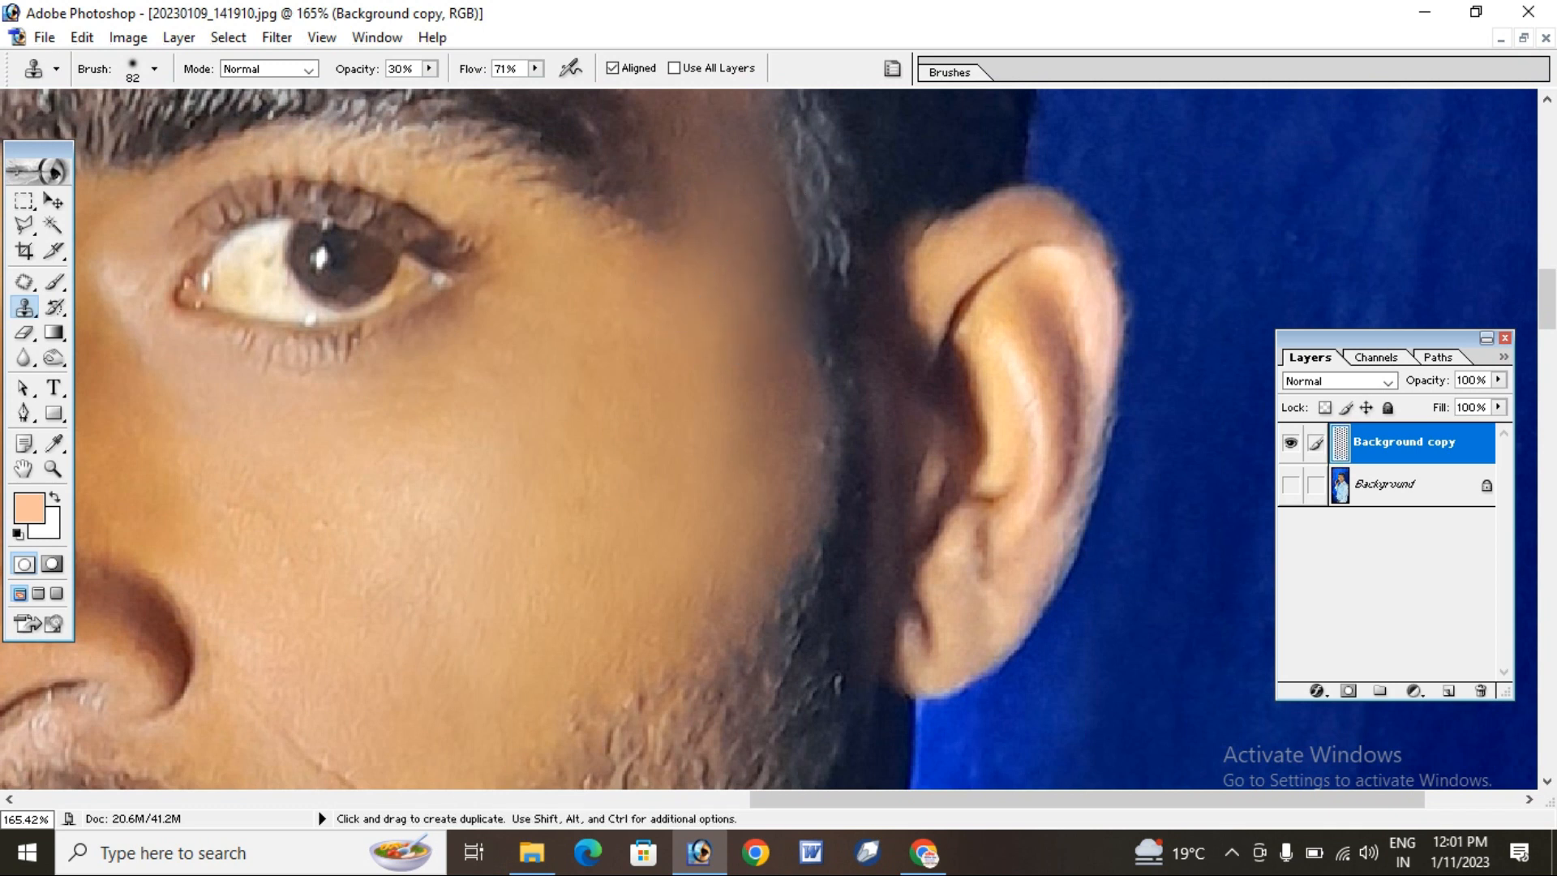
drag(781, 413, 744, 449)
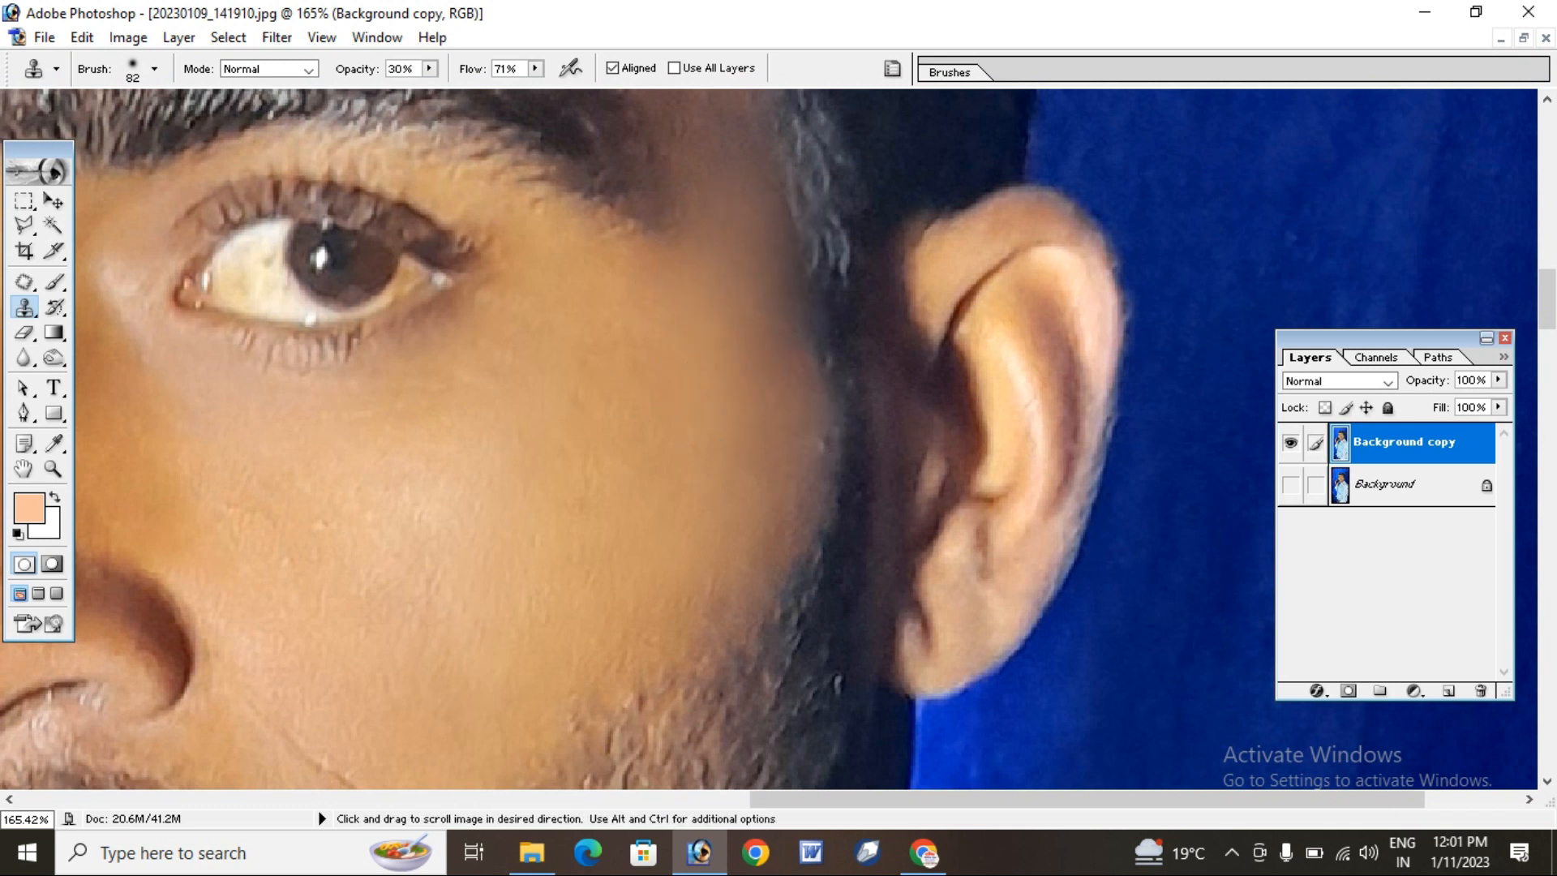
Reduce the clone brush to 53 px and smooth the image-right temple between the eyebrow's tail and the hairline
scroll(762, 405, up, 5)
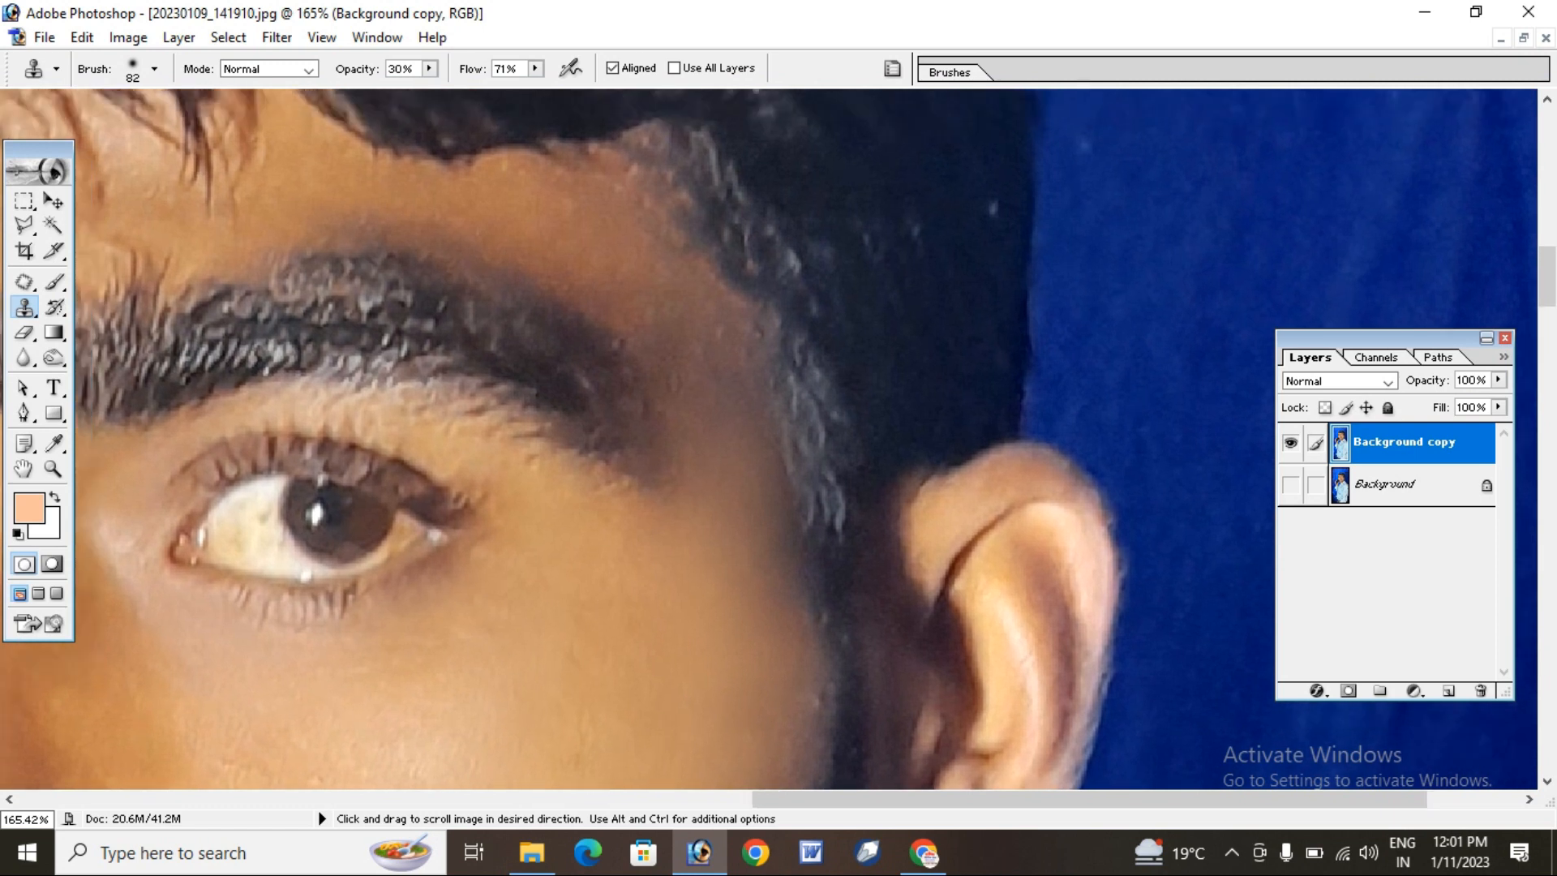
drag(700, 364, 734, 403)
right_click(734, 403)
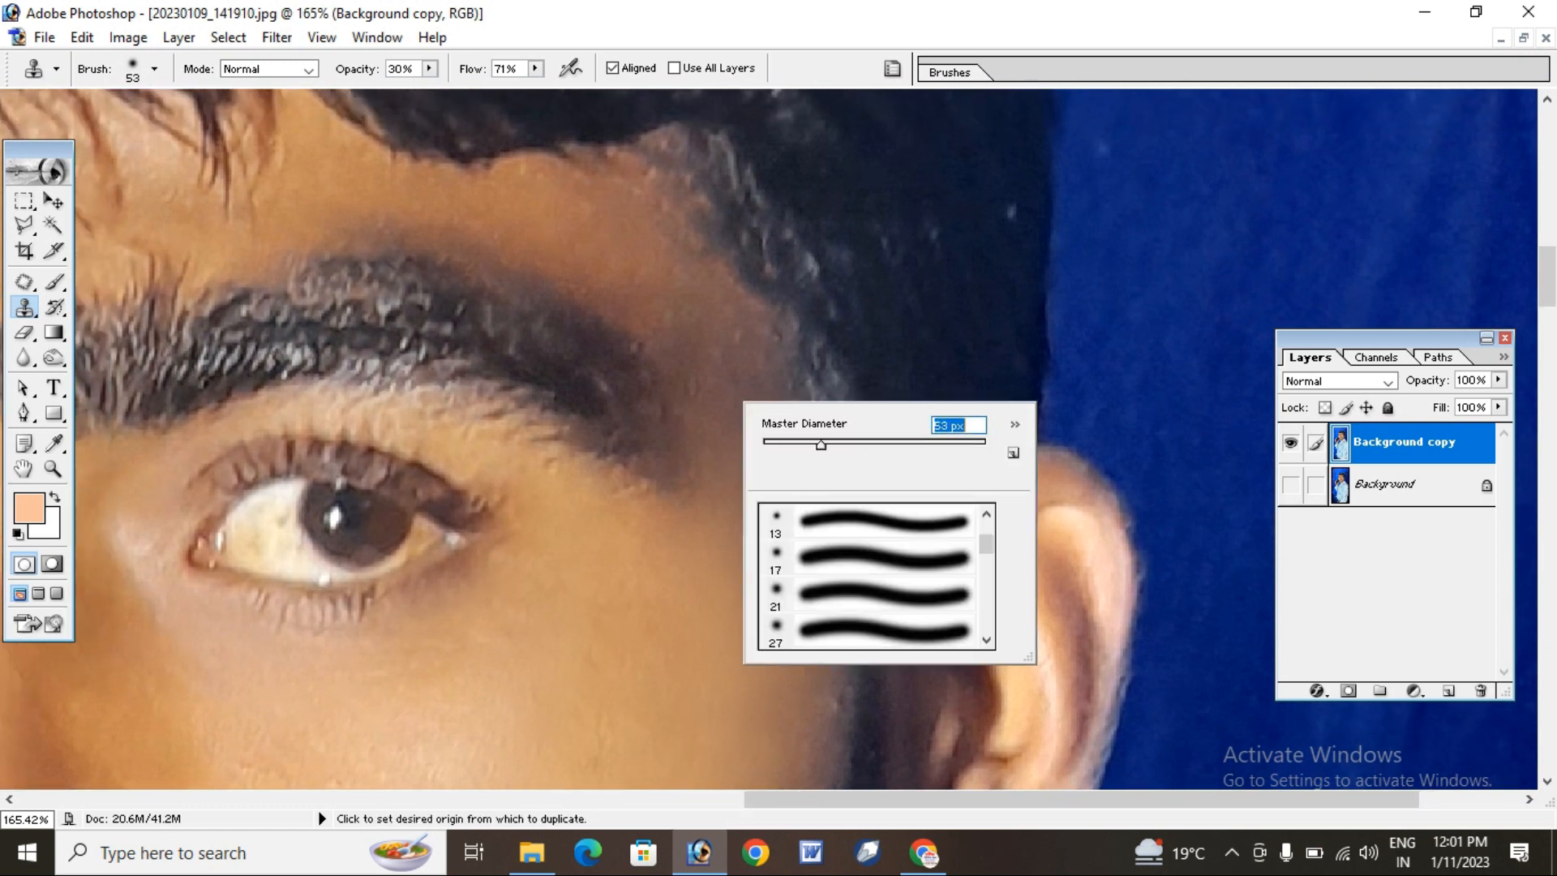
key(Return)
mouse_move(675, 279)
mouse_down()
mouse_move(714, 332)
mouse_move(730, 412)
mouse_move(737, 345)
mouse_up()
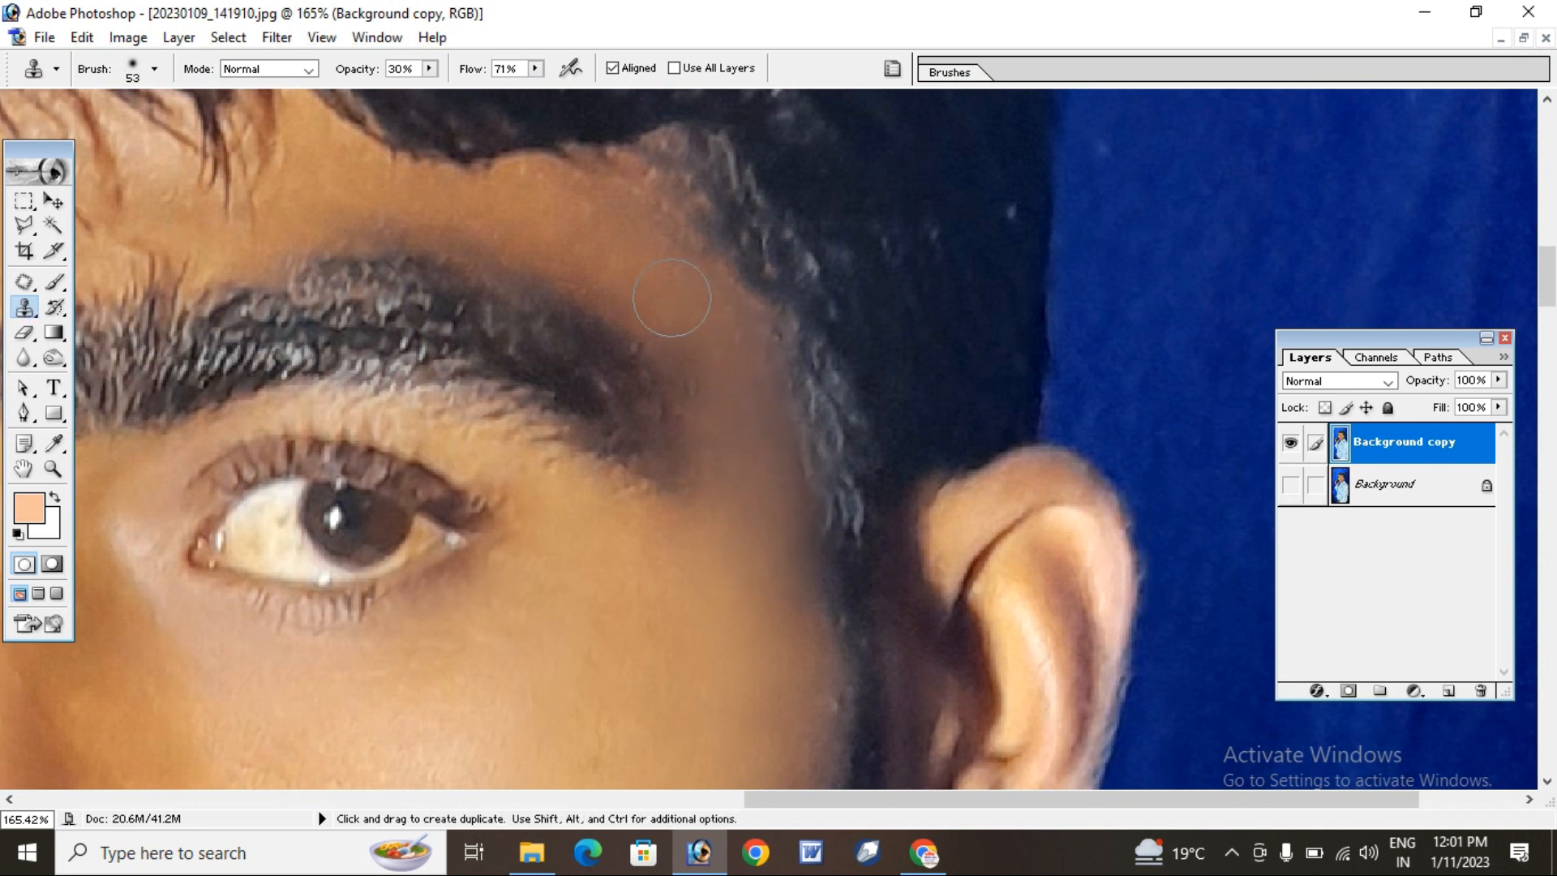
Try to clone skin over the forehead below the hair fringe and undo the smudging stroke
key(space)
drag(677, 361, 1067, 515)
key(ctrl+alt+z)
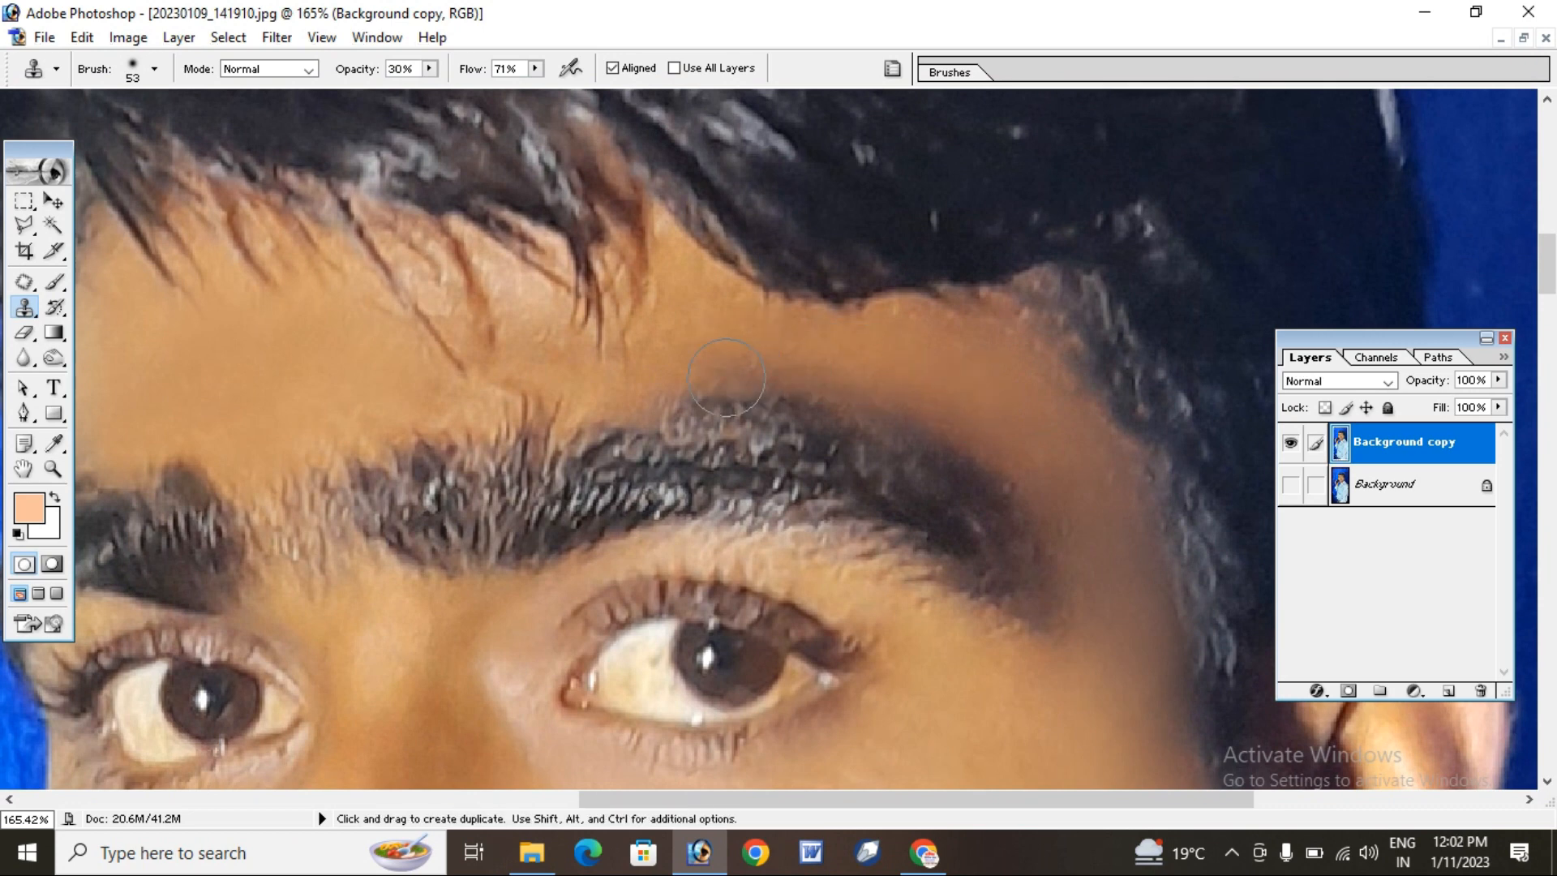
key(space)
drag(726, 377, 911, 424)
drag(493, 407, 476, 441)
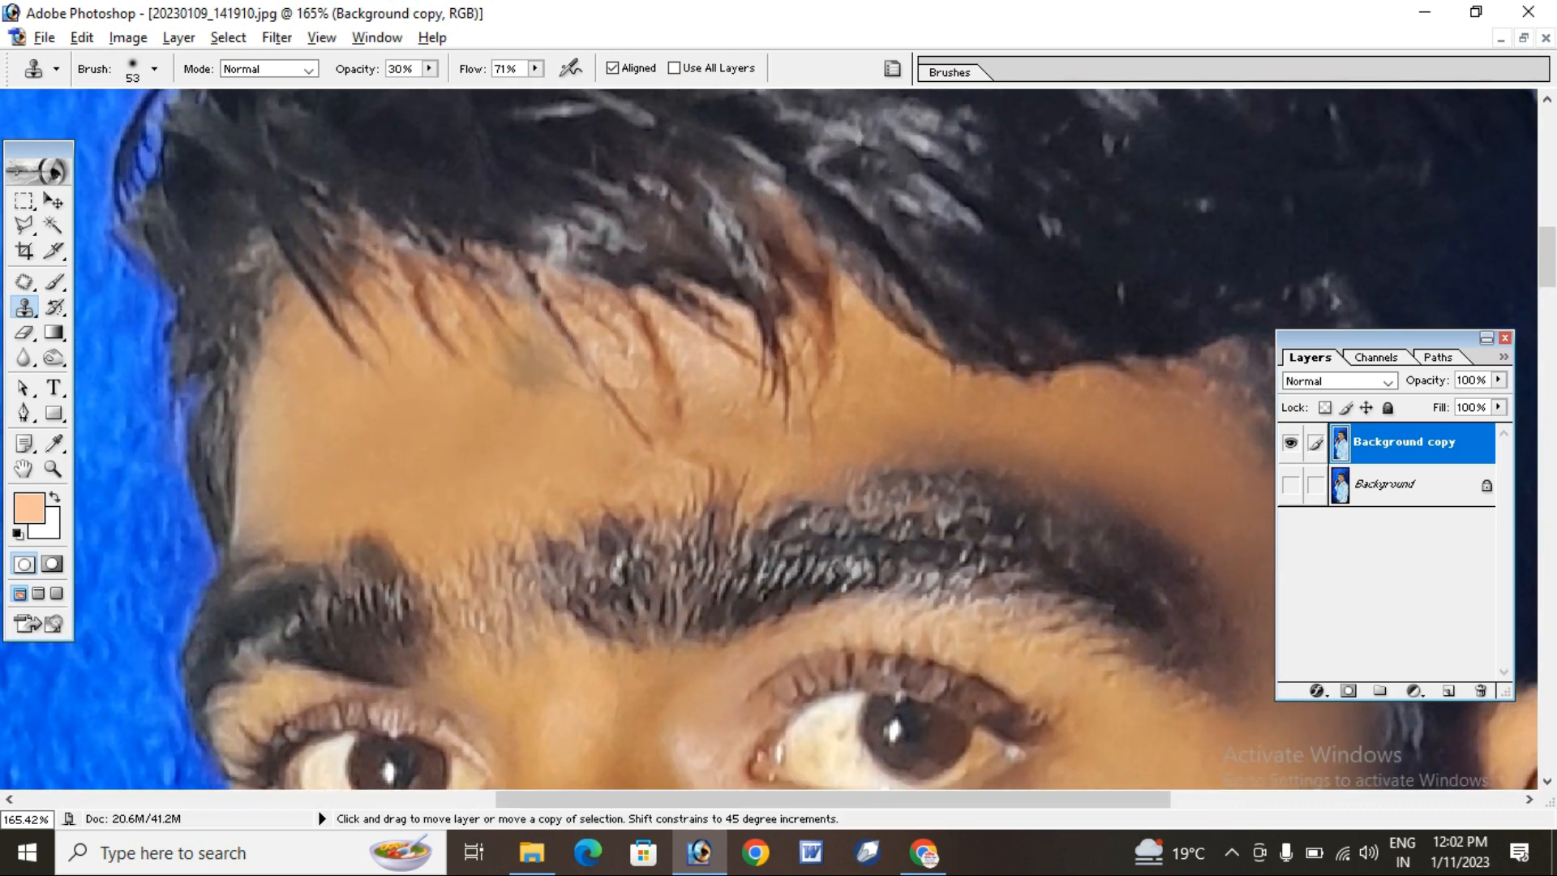
click(528, 365)
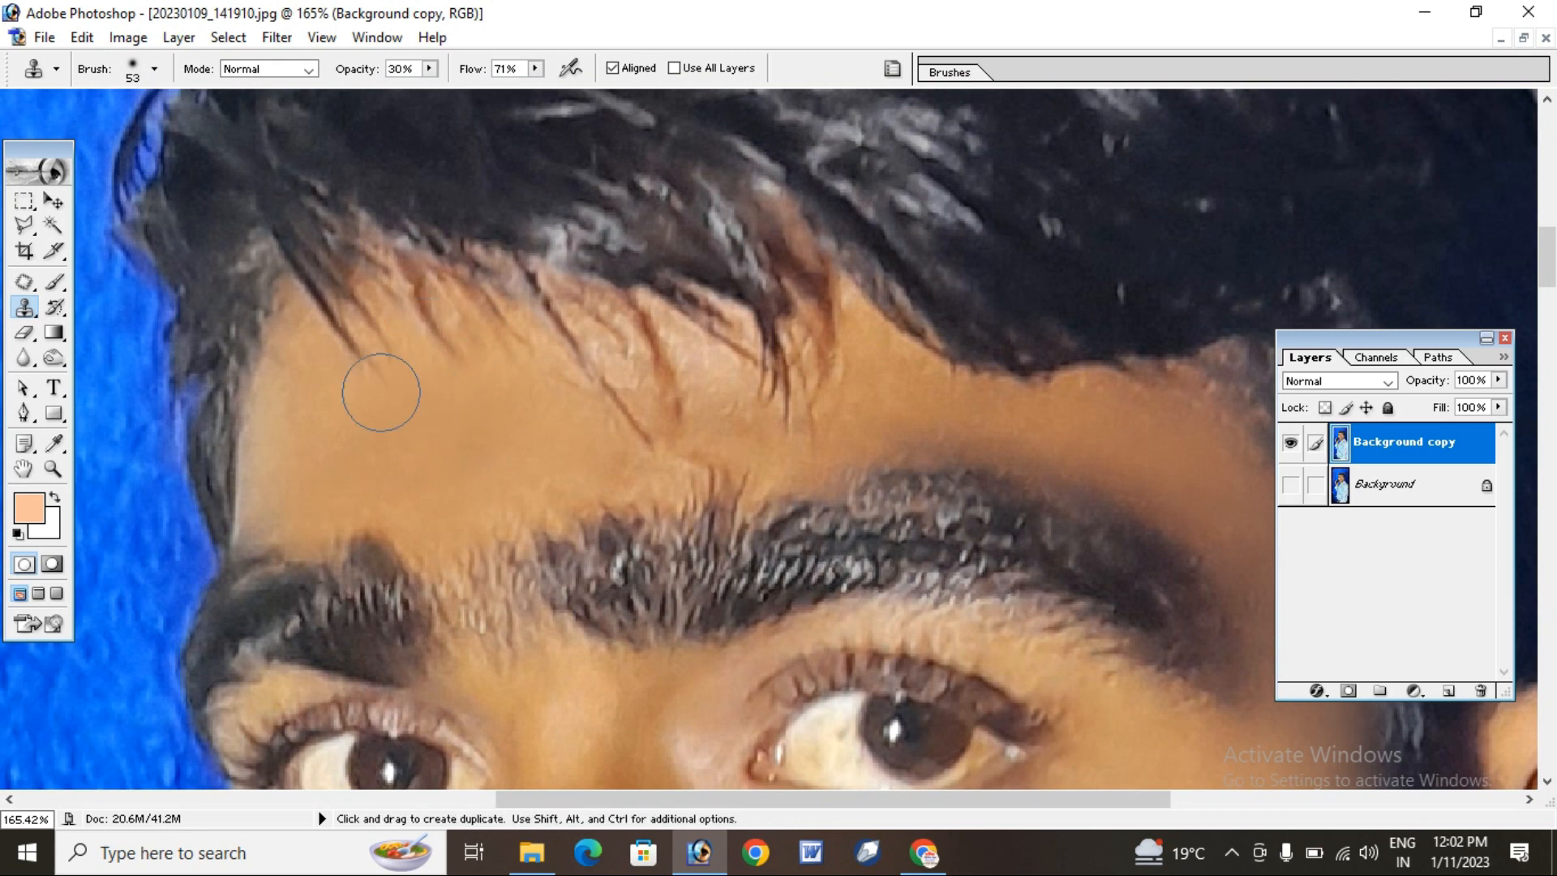
Smooth the image-left side of the forehead above the eyebrow with cloned skin
drag(352, 477, 313, 462)
drag(568, 393, 529, 412)
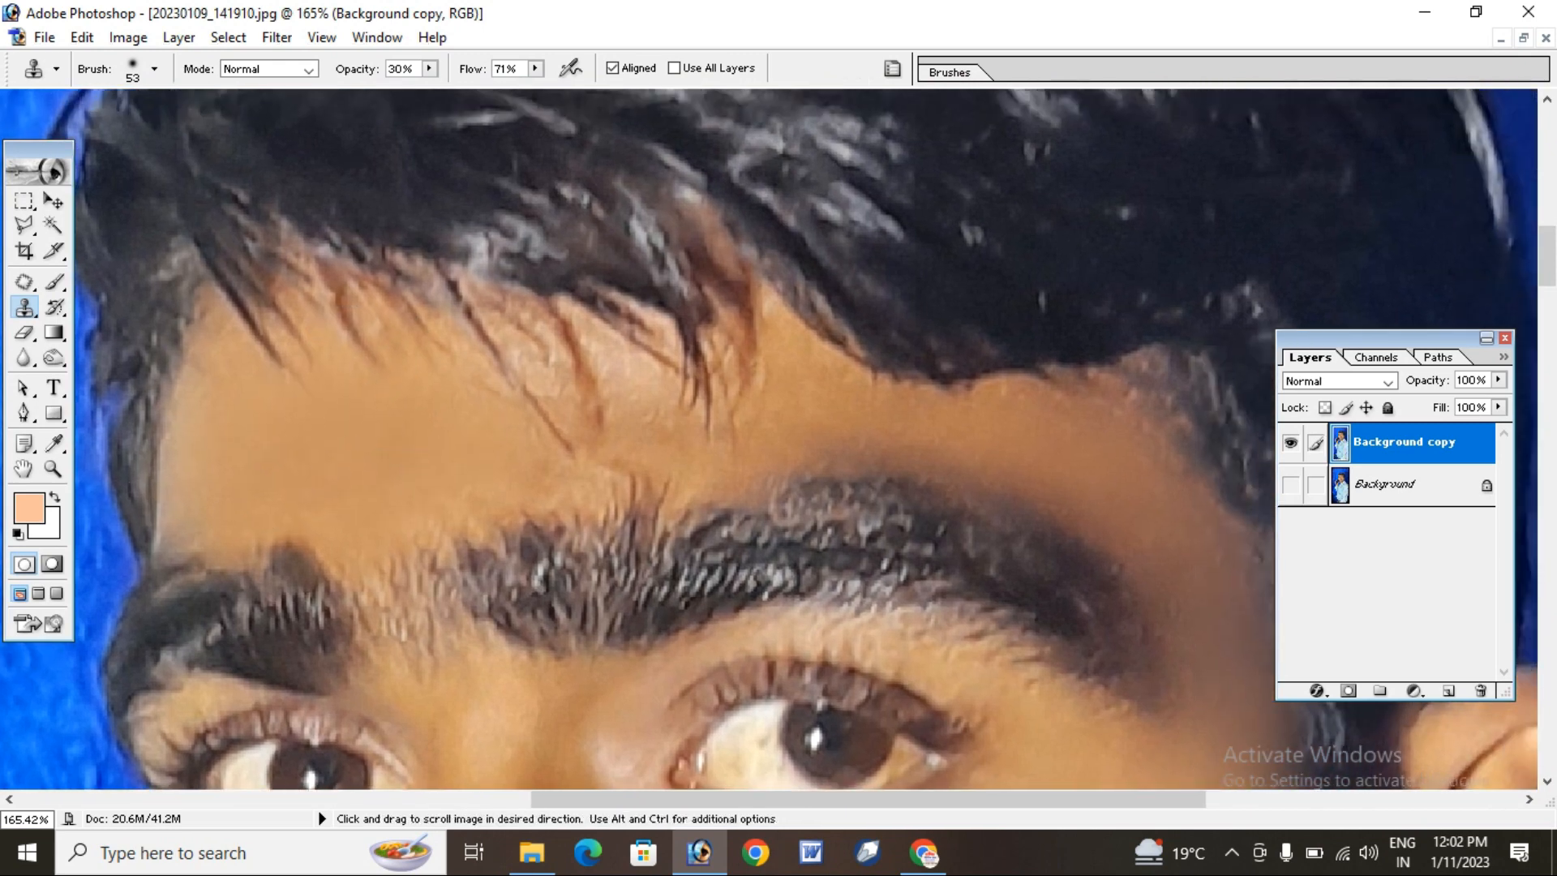
drag(636, 616, 531, 33)
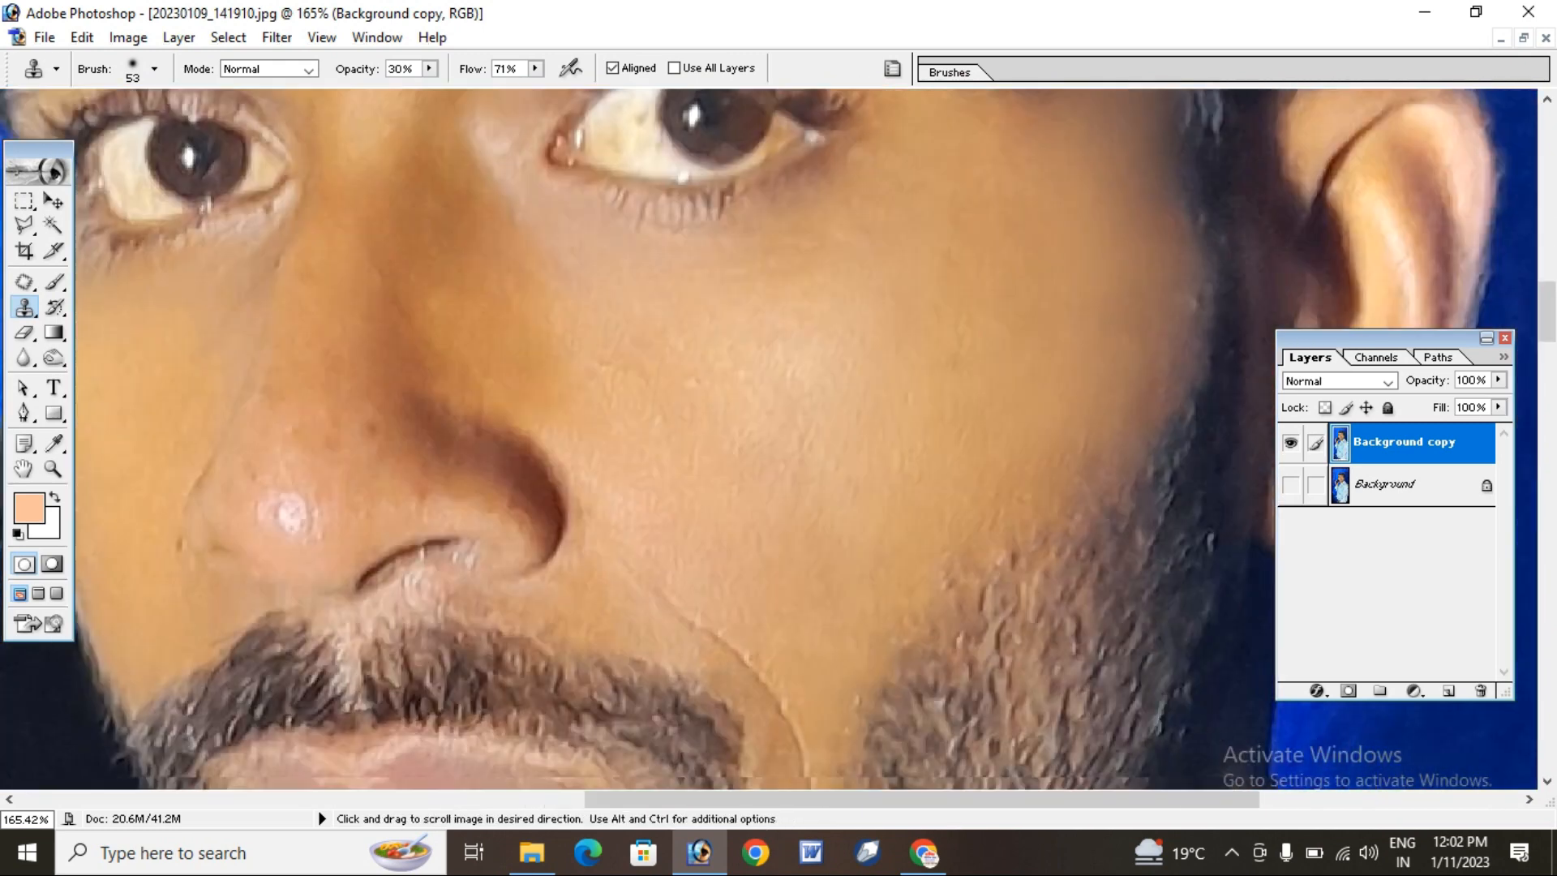
Set the clone brush's diameter to 24 px
mouse_move(584, 730)
mouse_down()
mouse_move(560, 105)
mouse_move(567, 616)
mouse_move(568, 551)
mouse_up()
right_click(526, 451)
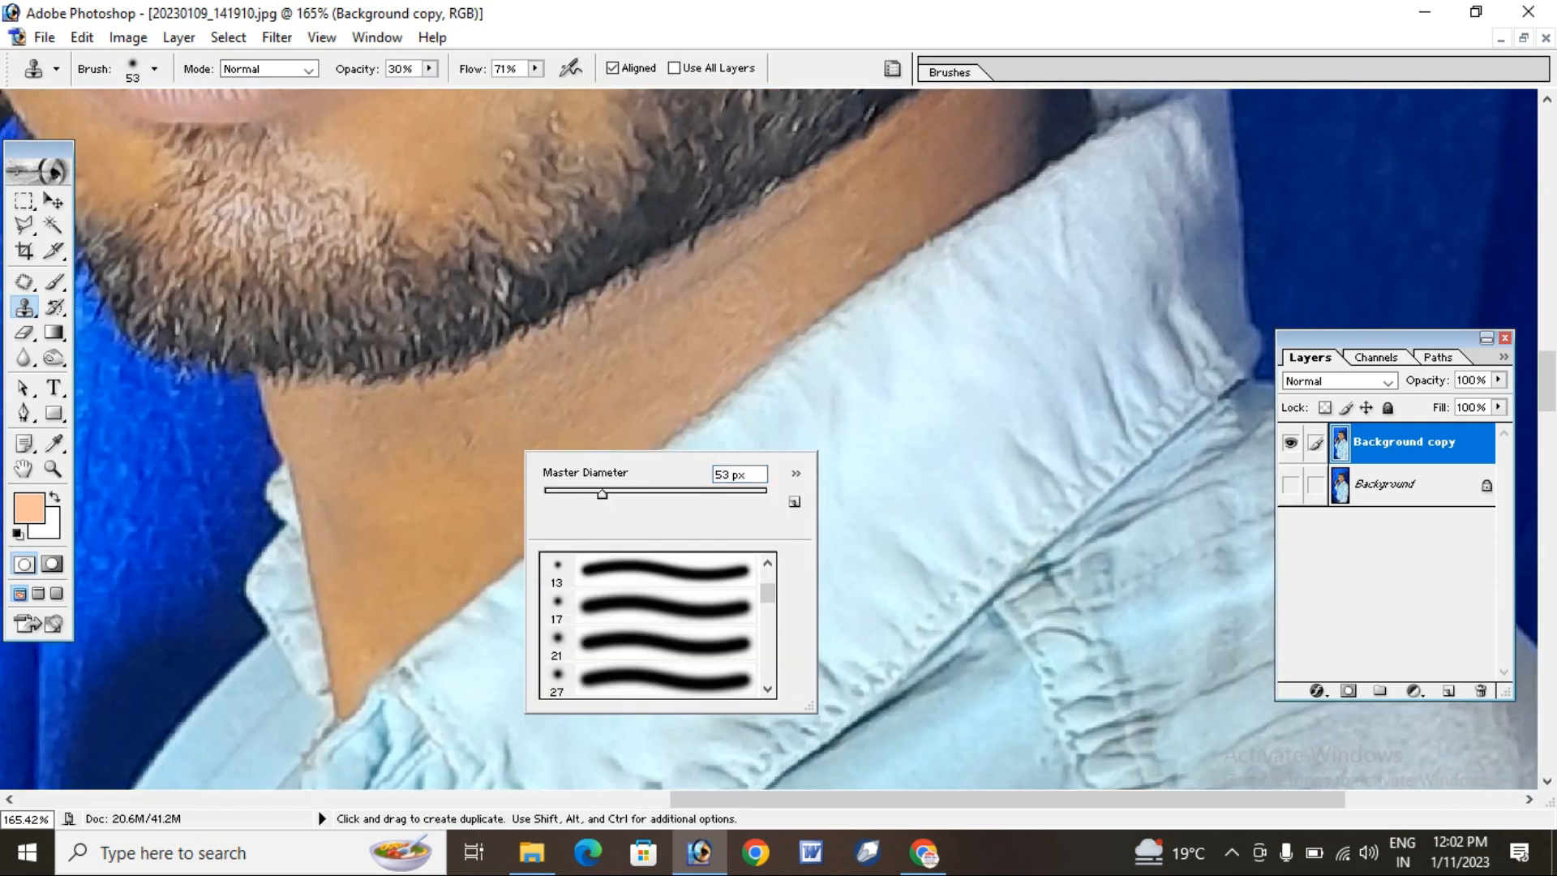
text(24)
key(Return)
drag(567, 406, 583, 673)
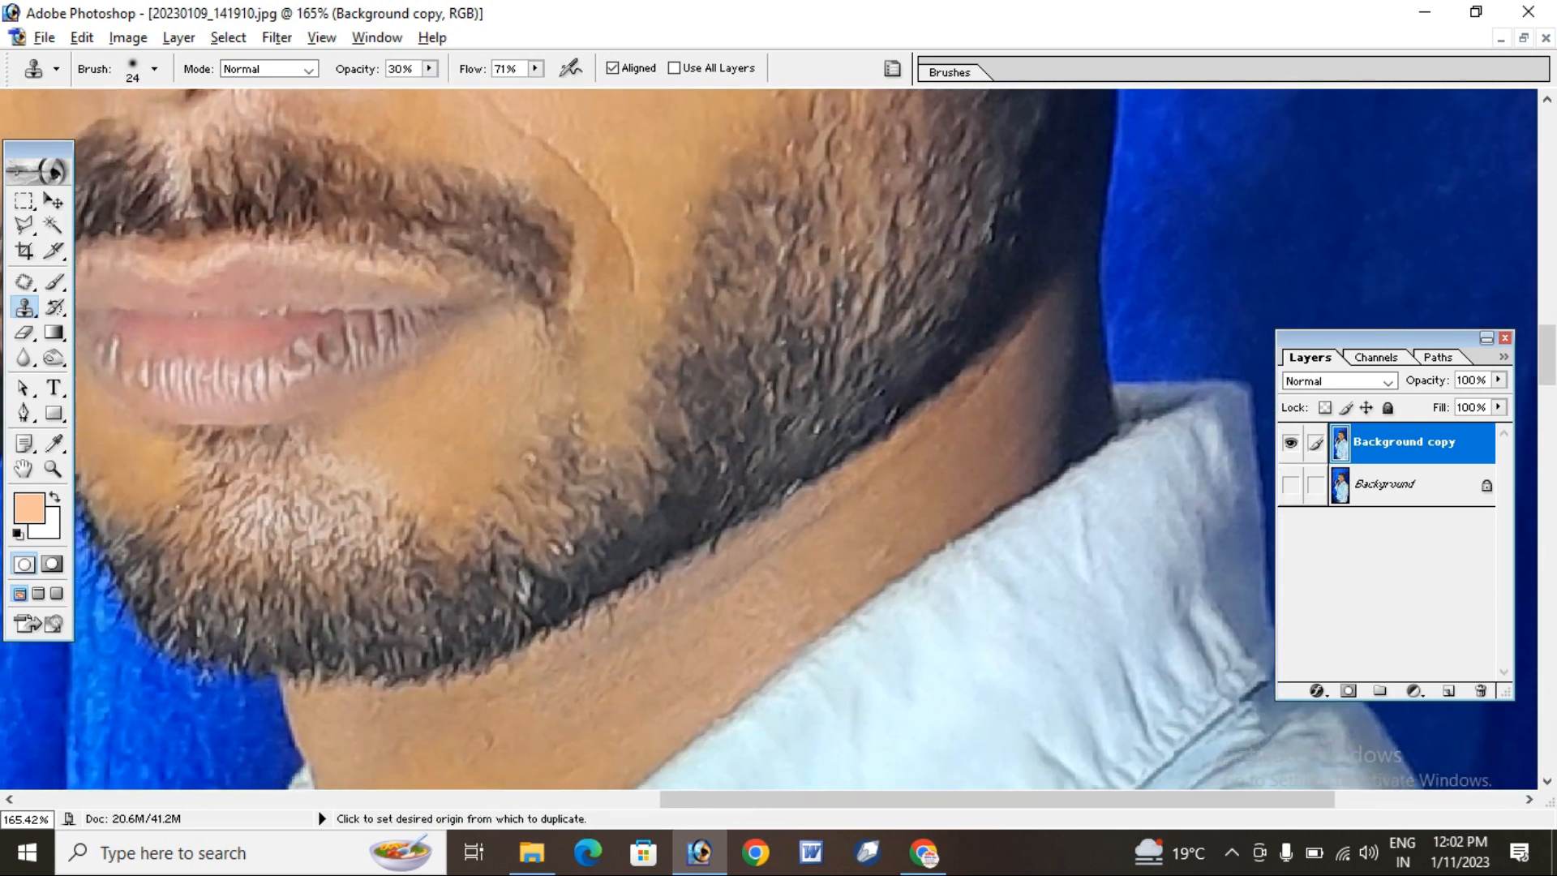
Set the clone brush to 45 px and clone smooth skin over the chin below the lower lip's image-right side
right_click(423, 451)
text(45)
key(Return)
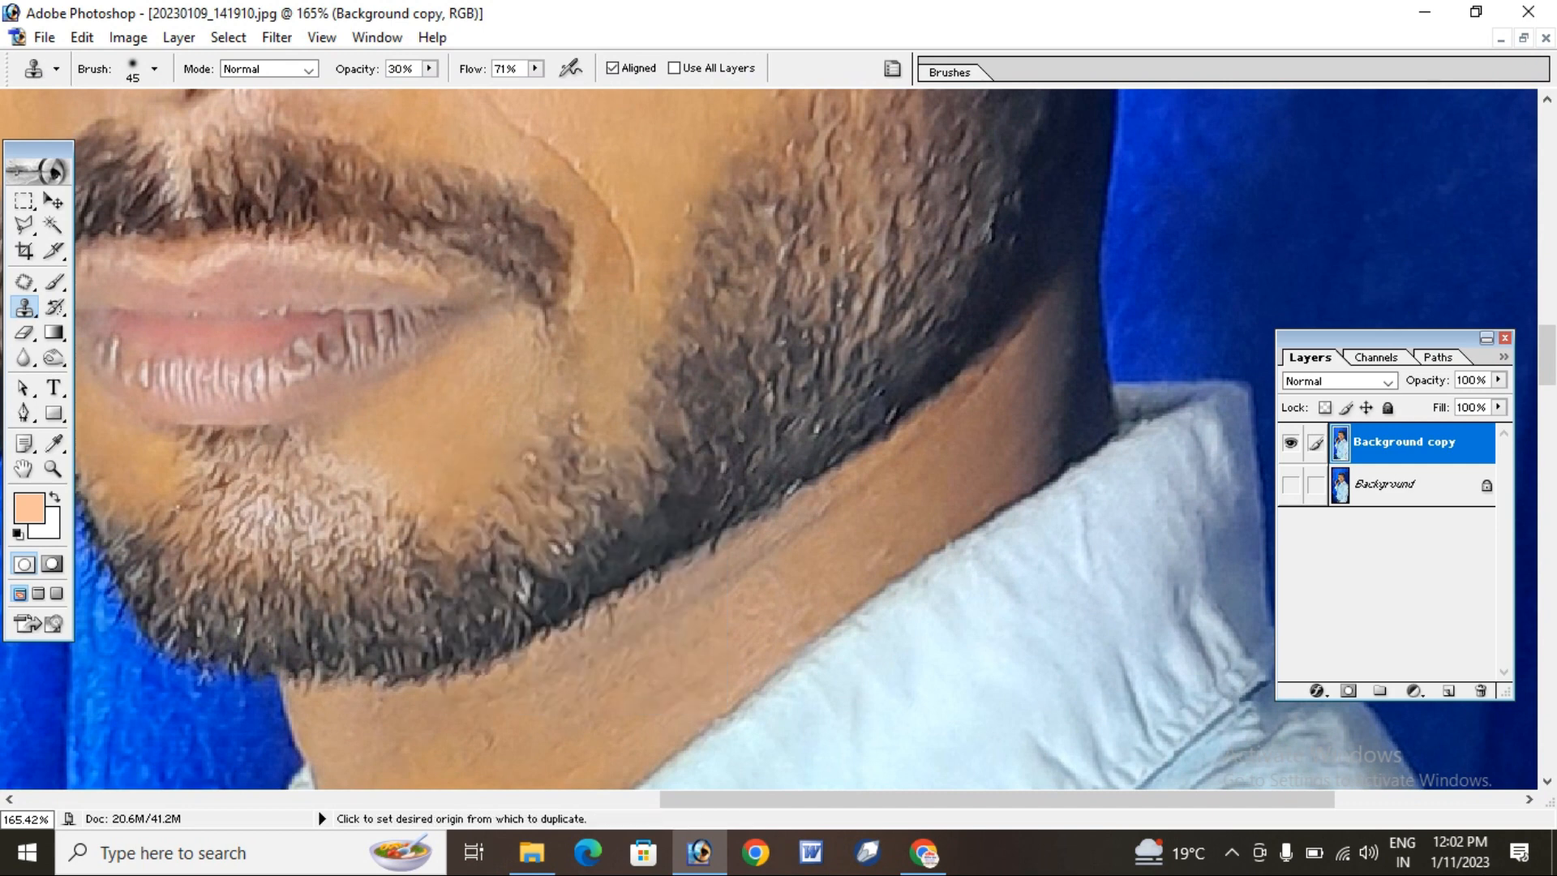
alt+click(454, 395)
click(492, 343)
mouse_move(499, 356)
mouse_down()
mouse_move(515, 434)
mouse_move(501, 386)
mouse_move(489, 488)
mouse_move(463, 484)
mouse_move(510, 401)
mouse_up()
scroll(514, 435, down, 1)
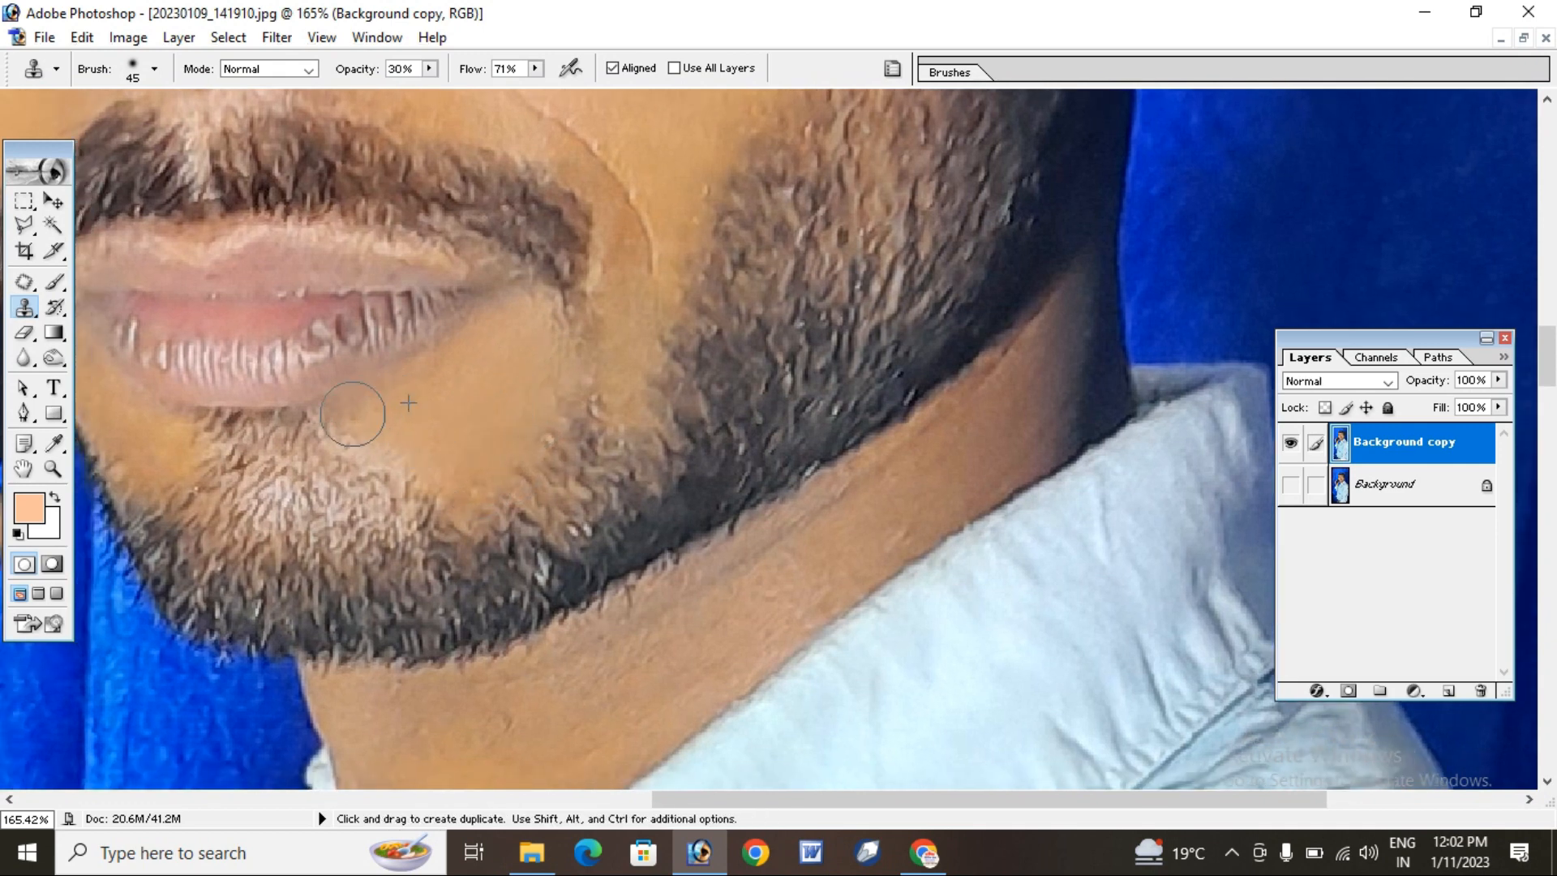
key(alt)
scroll(502, 365, down, 1)
Clone nearby cheek skin over the smile line curving past the mouth's image-right corner
drag(503, 365, 503, 511)
drag(654, 376, 569, 558)
mouse_move(563, 338)
mouse_down()
mouse_move(476, 470)
mouse_move(484, 490)
mouse_move(494, 454)
mouse_move(514, 489)
mouse_move(504, 459)
mouse_up()
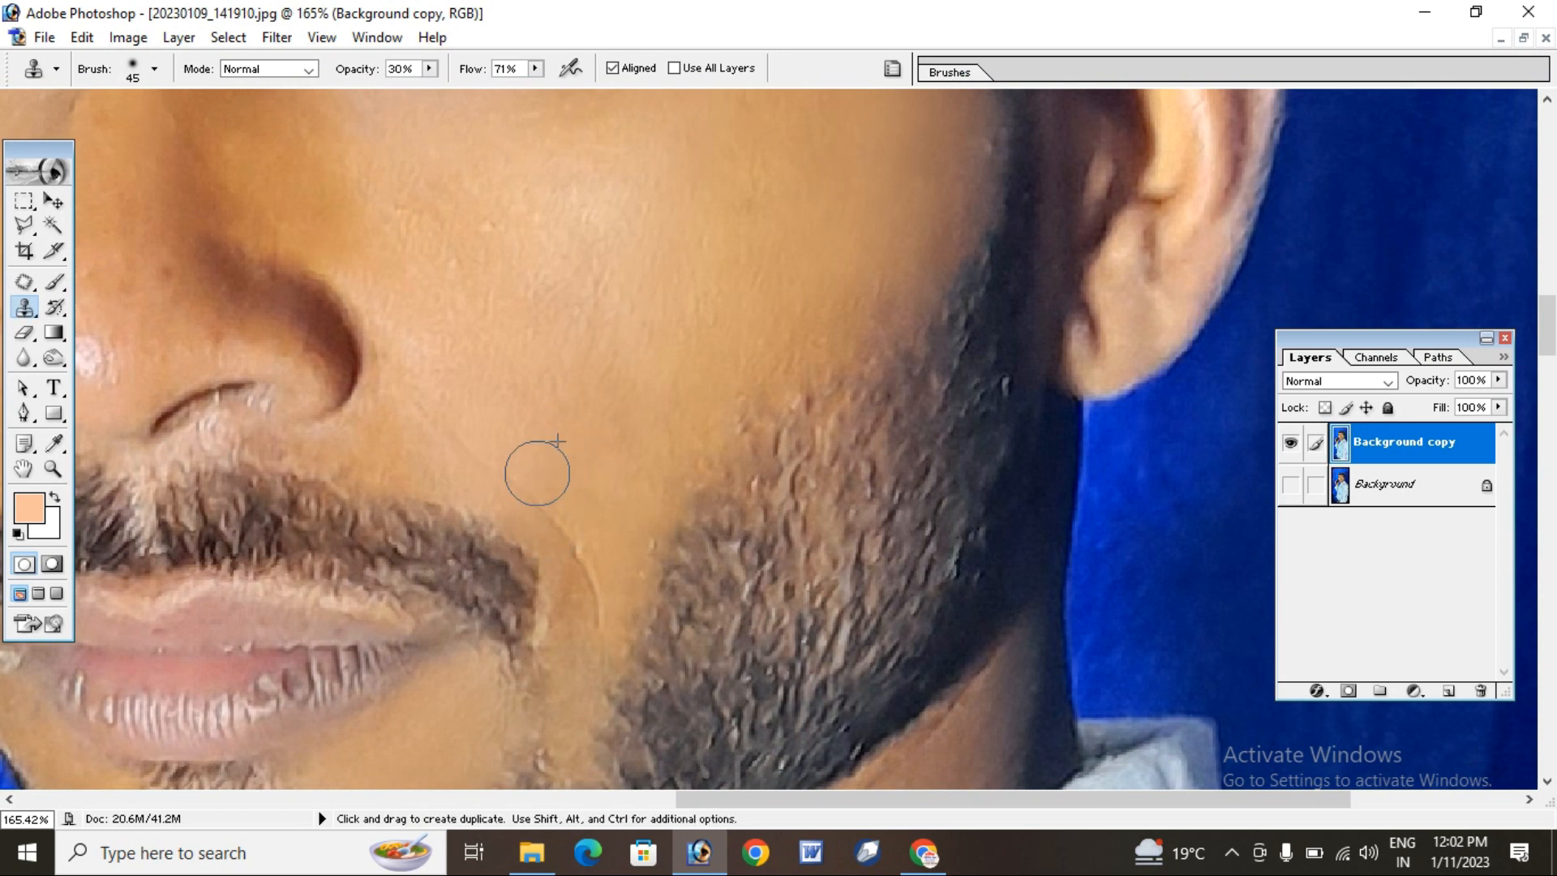
drag(532, 459, 547, 354)
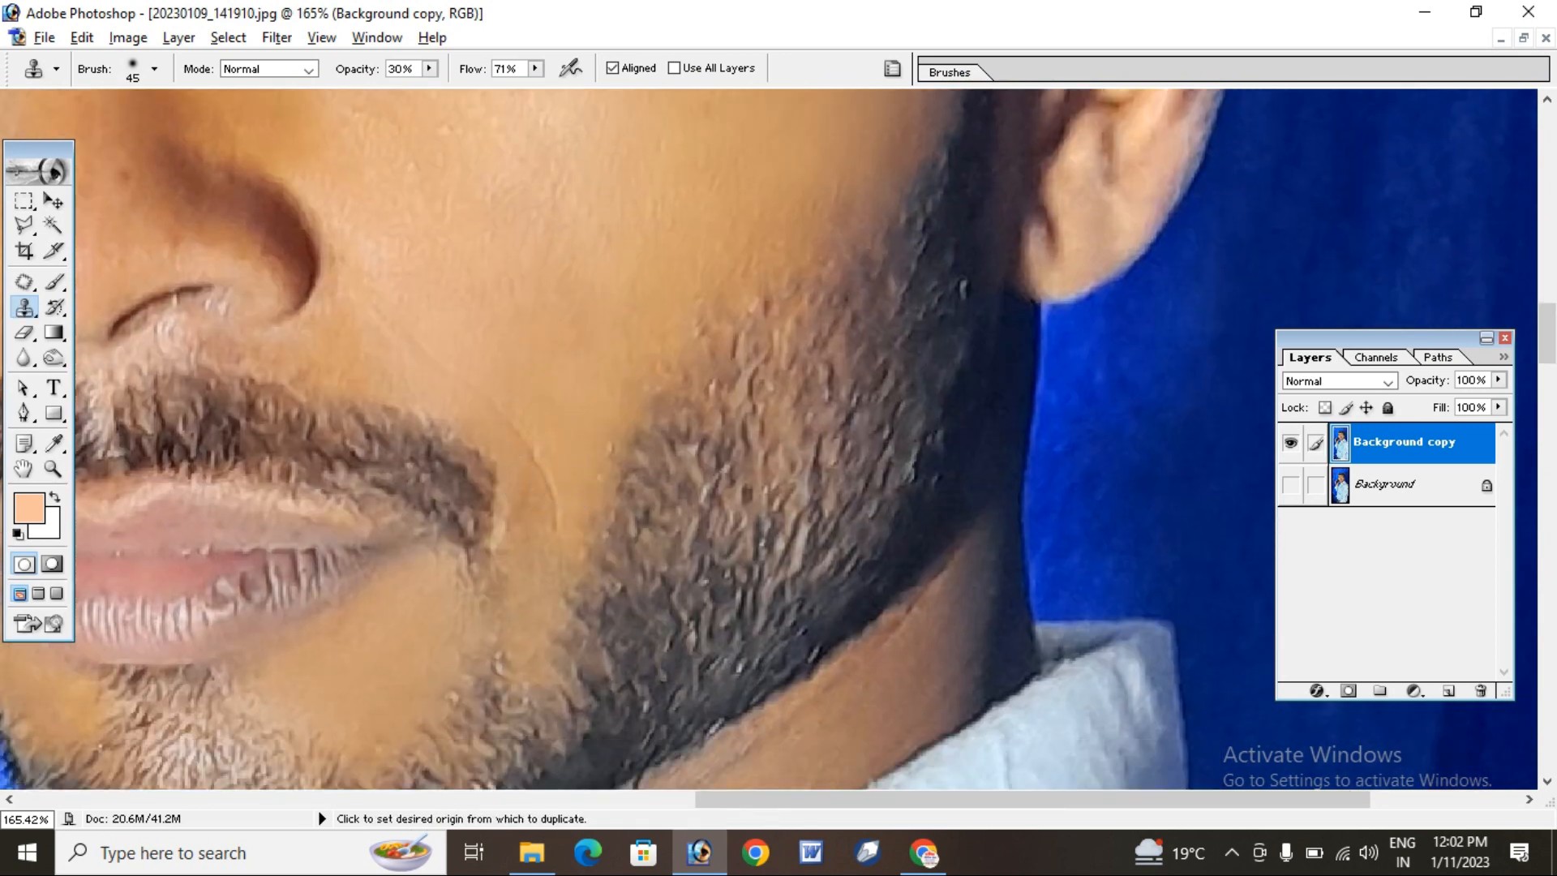
alt+click(559, 394)
click(532, 483)
key(space)
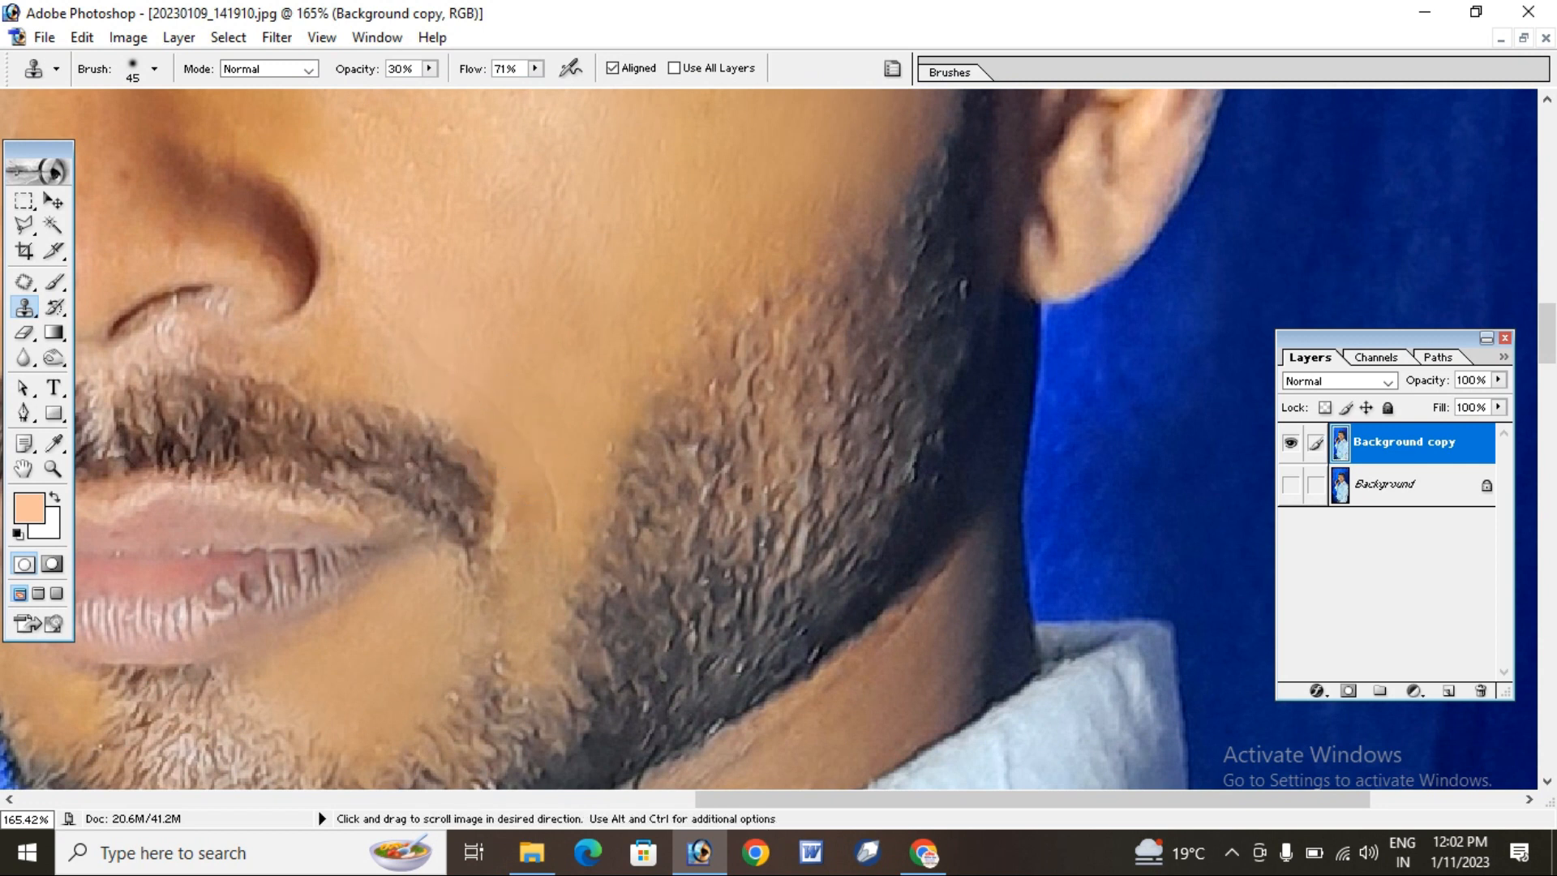
key(space)
drag(522, 320, 507, 284)
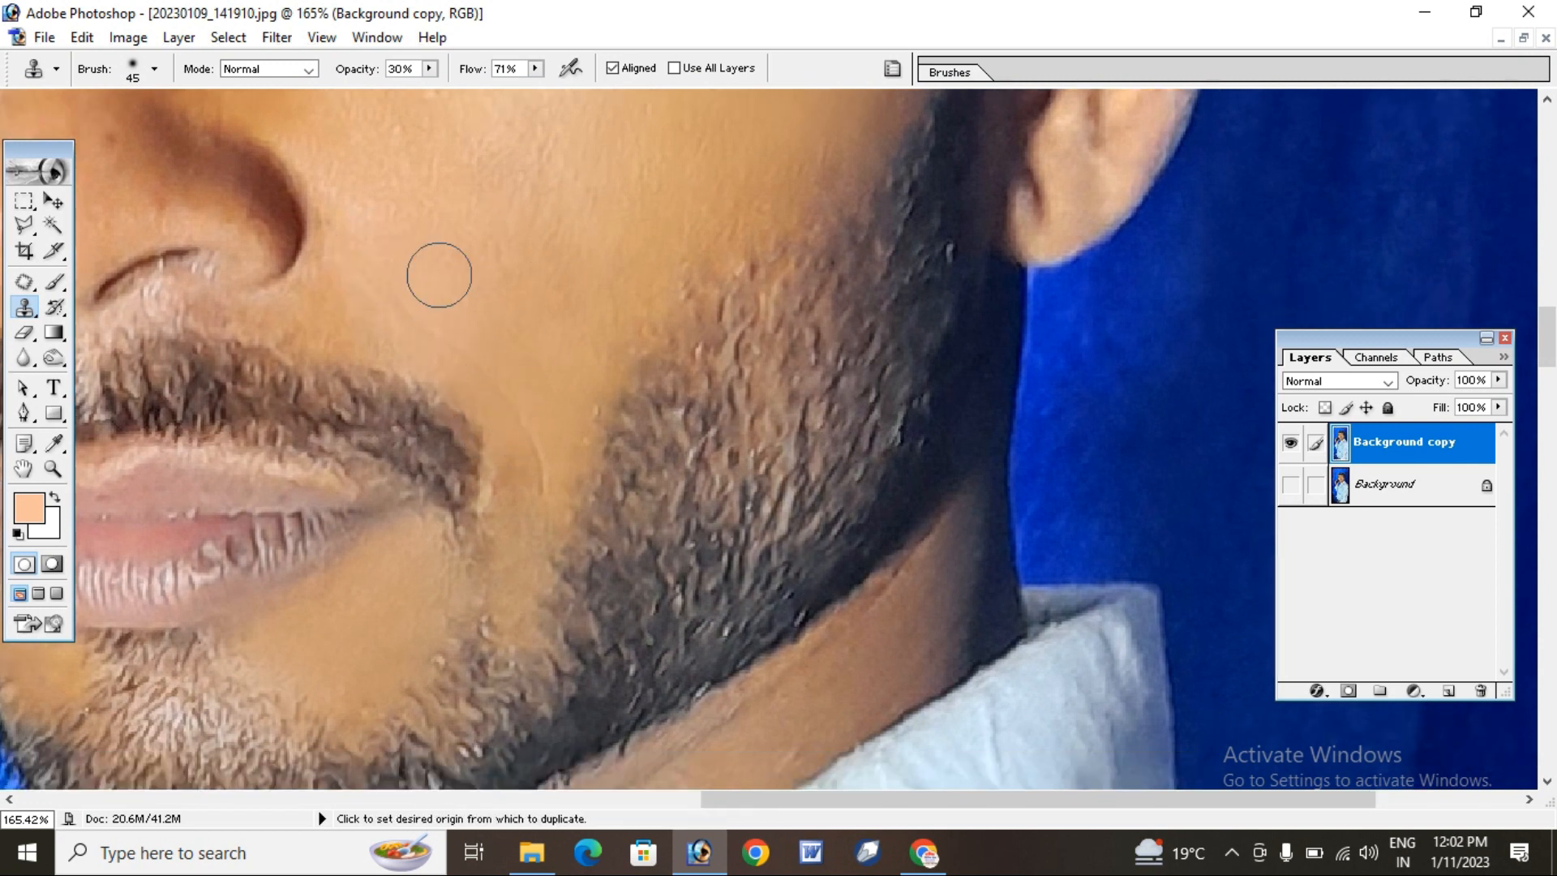
Smooth the strip of skin between the mustache's image-right end and the beard with cloned skin
key(space)
mouse_move(472, 367)
mouse_down()
mouse_move(450, 273)
mouse_move(489, 334)
mouse_up()
key(space)
key(space)
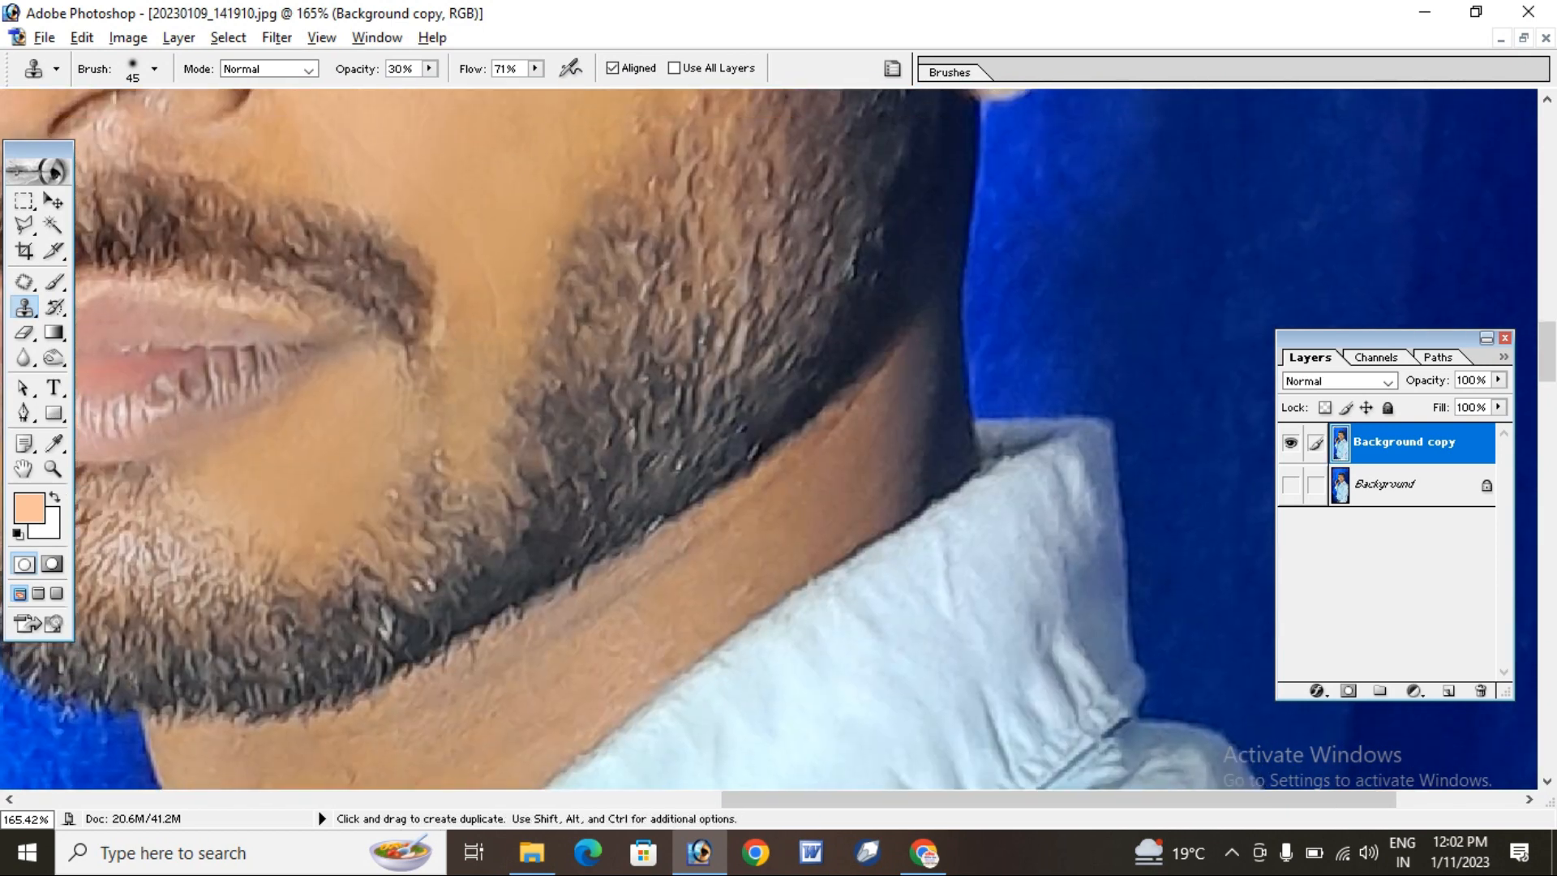
key(space)
drag(458, 274, 462, 290)
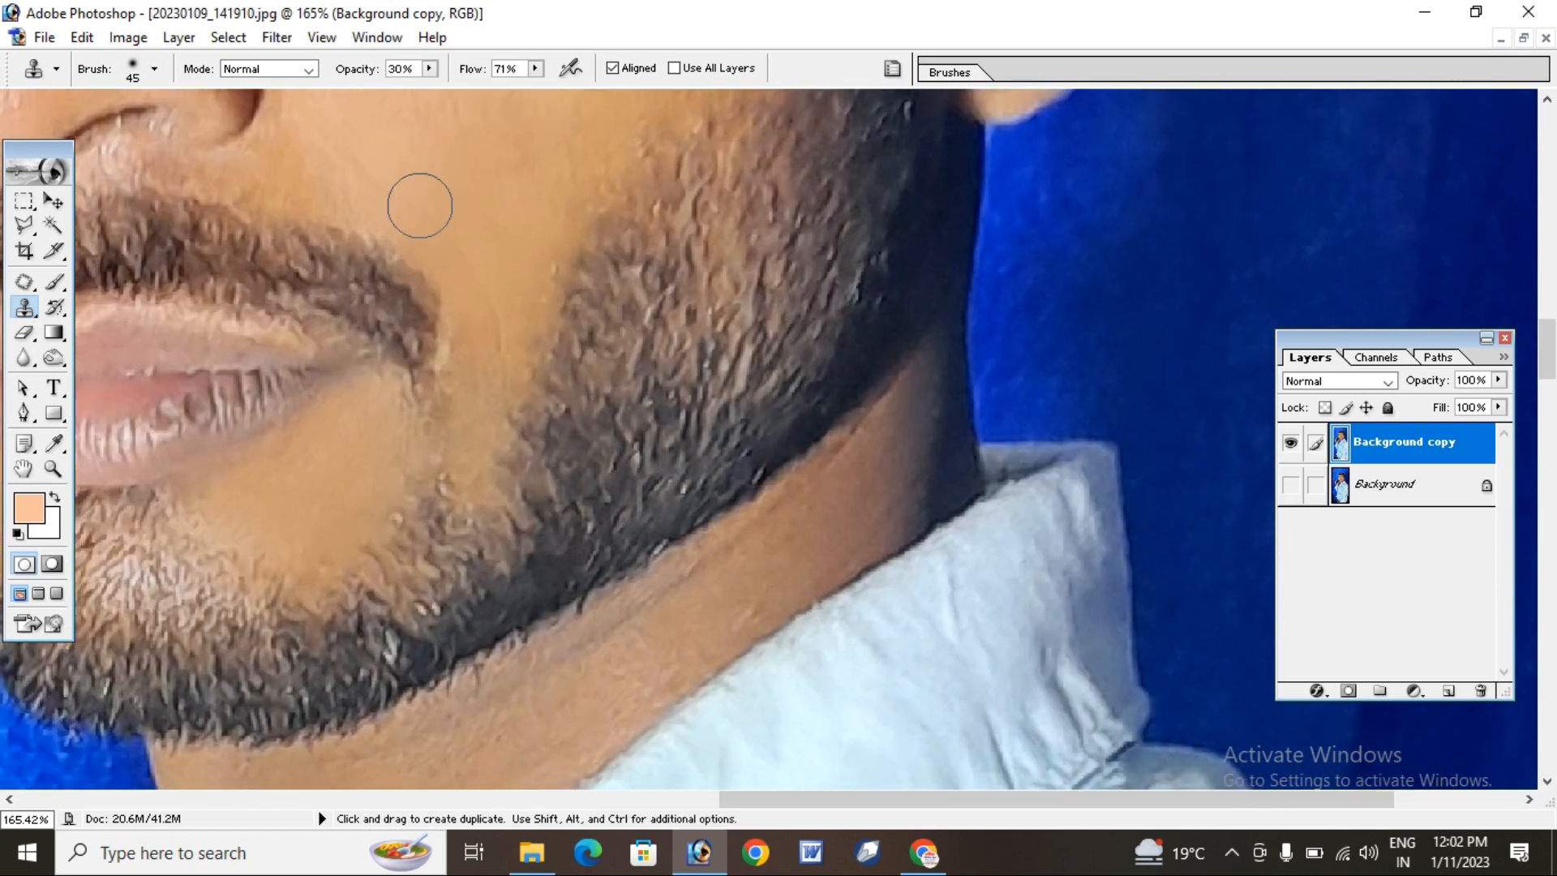
key(space)
drag(419, 205, 475, 316)
key(space)
drag(528, 171, 540, 240)
key(space)
drag(489, 430, 504, 454)
key(alt)
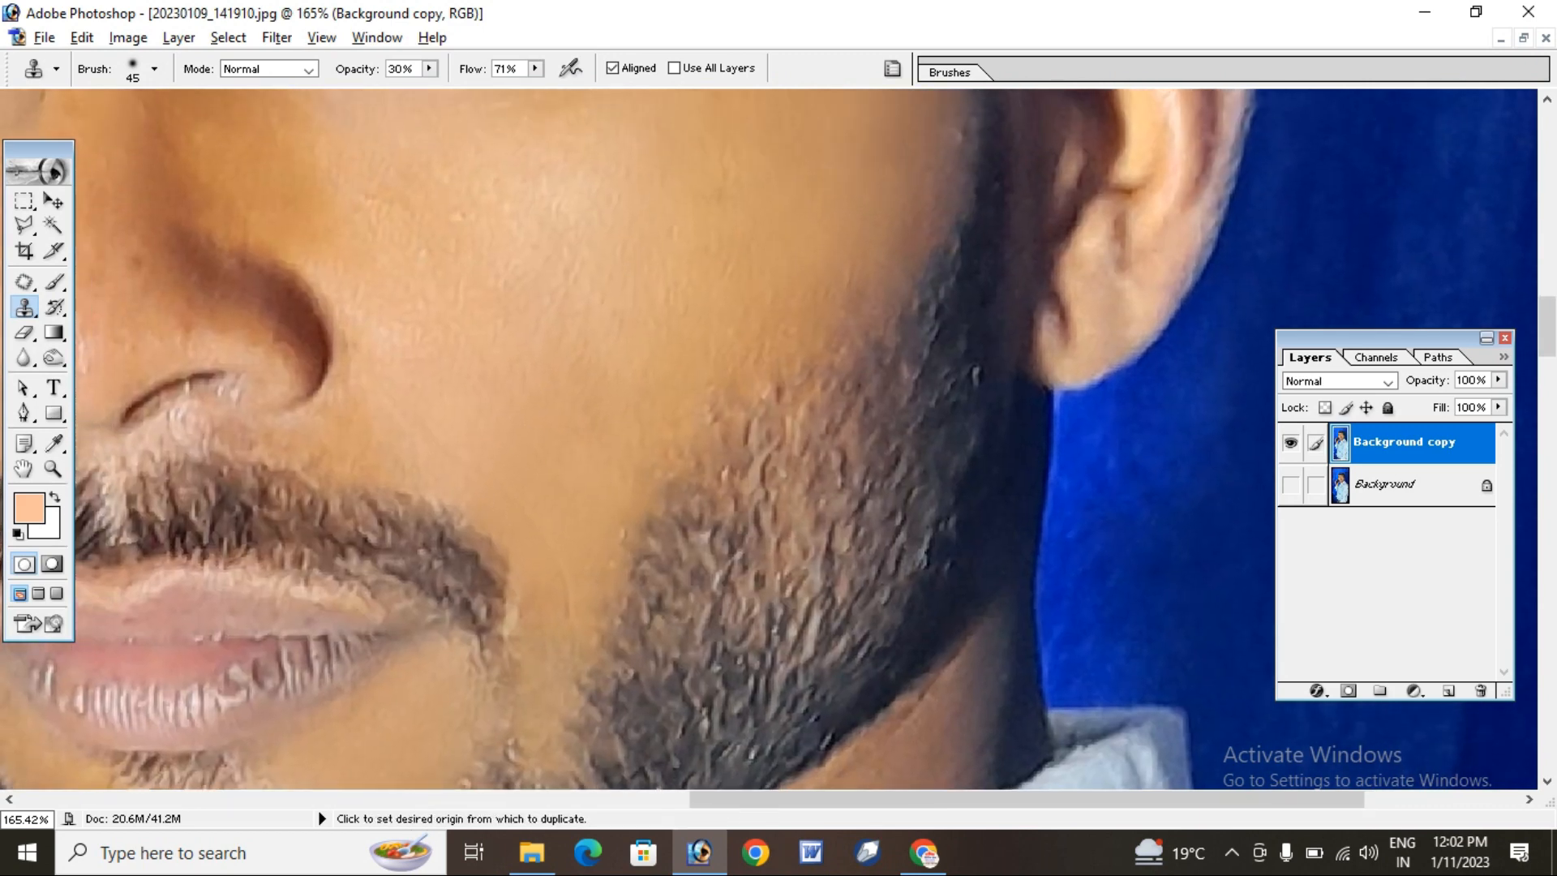
Smooth the image-right cheek beside the nostril and below the eye with cloned skin
key(space)
drag(374, 219, 374, 312)
key(alt)
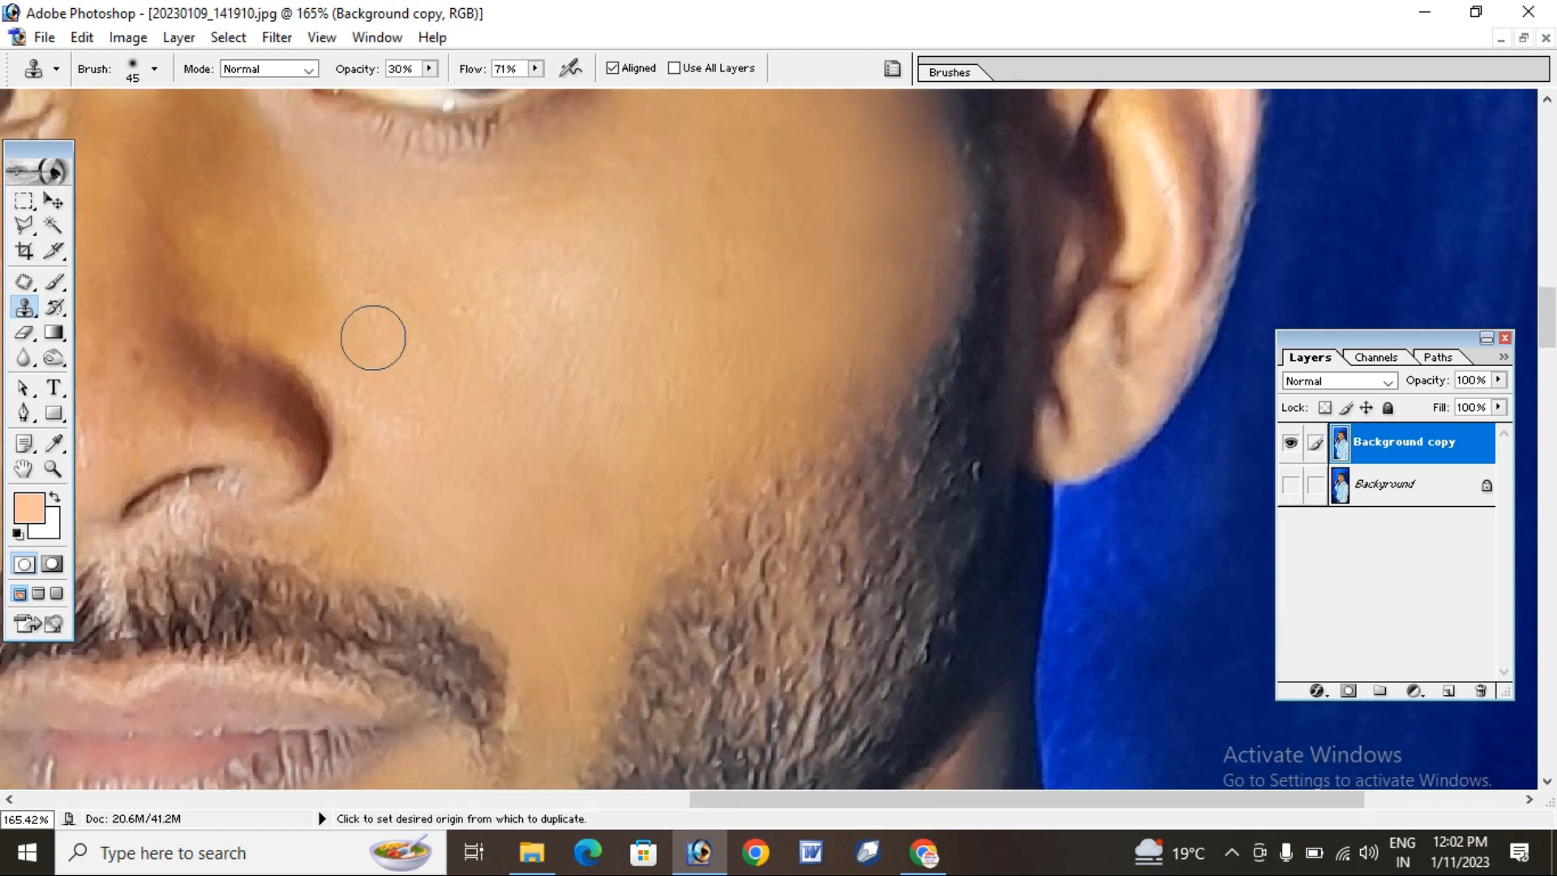
mouse_move(546, 434)
mouse_down()
mouse_move(545, 392)
mouse_move(496, 365)
mouse_up()
key(space)
key(space)
drag(468, 229, 463, 280)
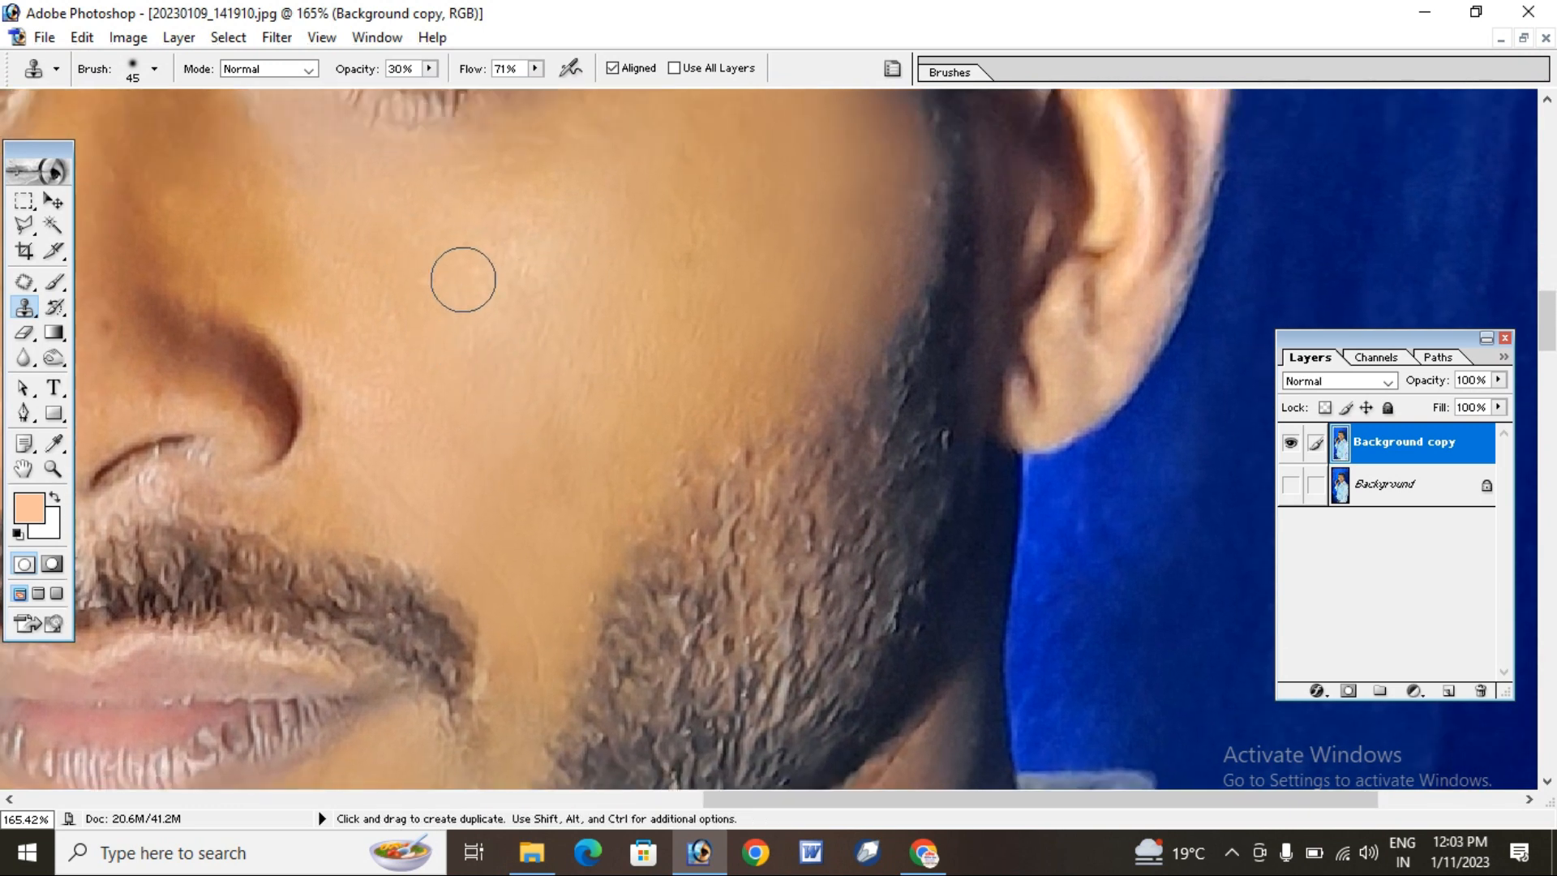
key(space)
drag(500, 217, 495, 253)
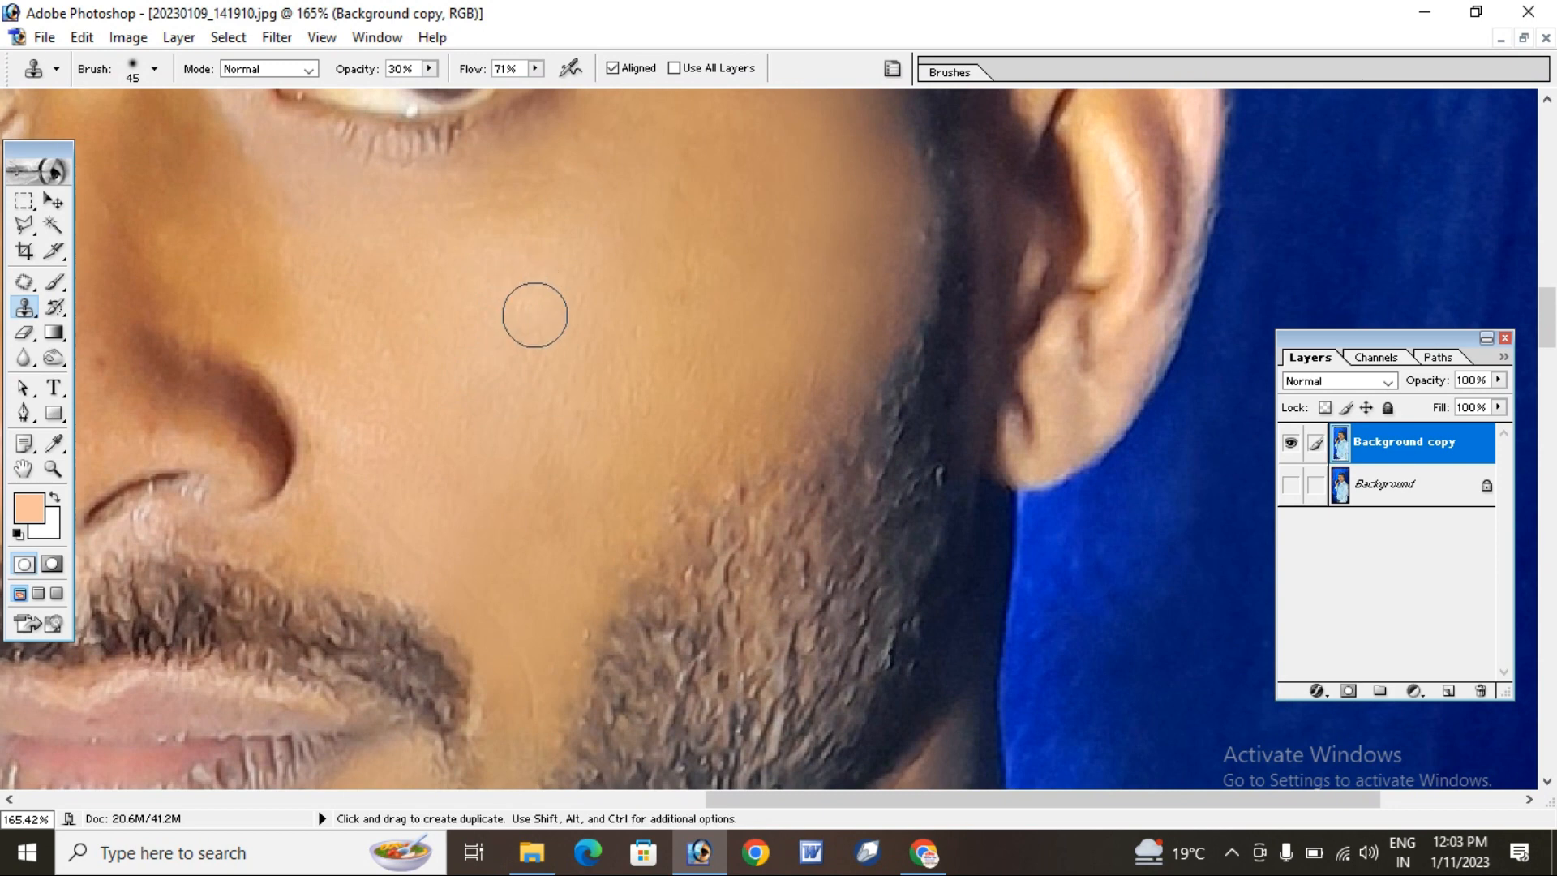
Enlarge the clone brush to 64 px and clone over the small spot and rough skin in the middle of the cheek
right_click(560, 357)
drag(651, 365, 673, 365)
key(space)
drag(621, 242, 605, 298)
click(750, 385)
key(space)
drag(700, 158, 689, 226)
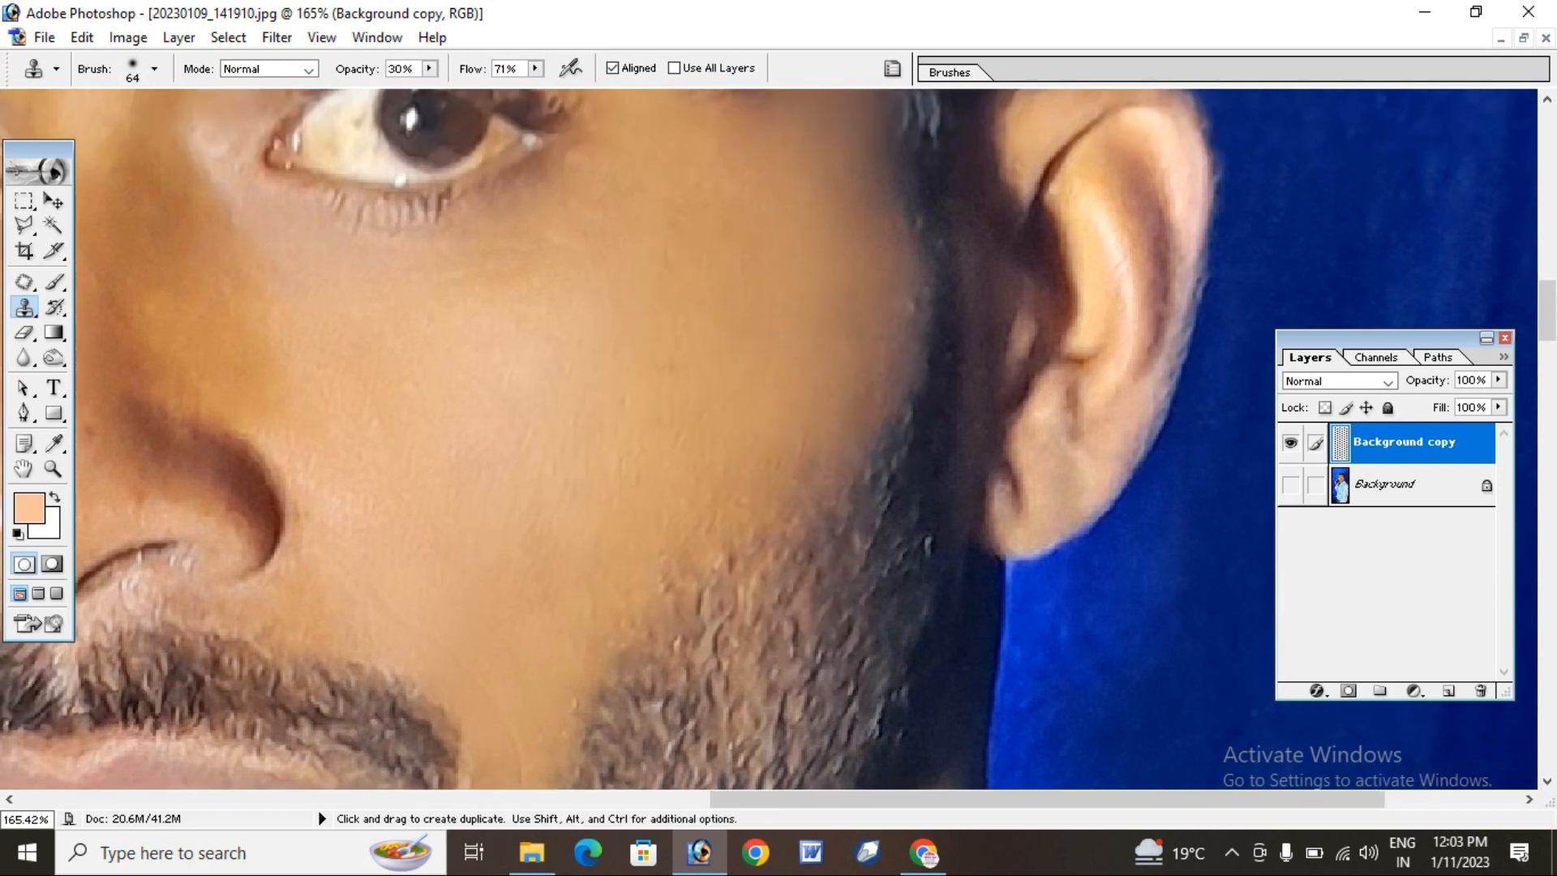
drag(648, 406, 681, 295)
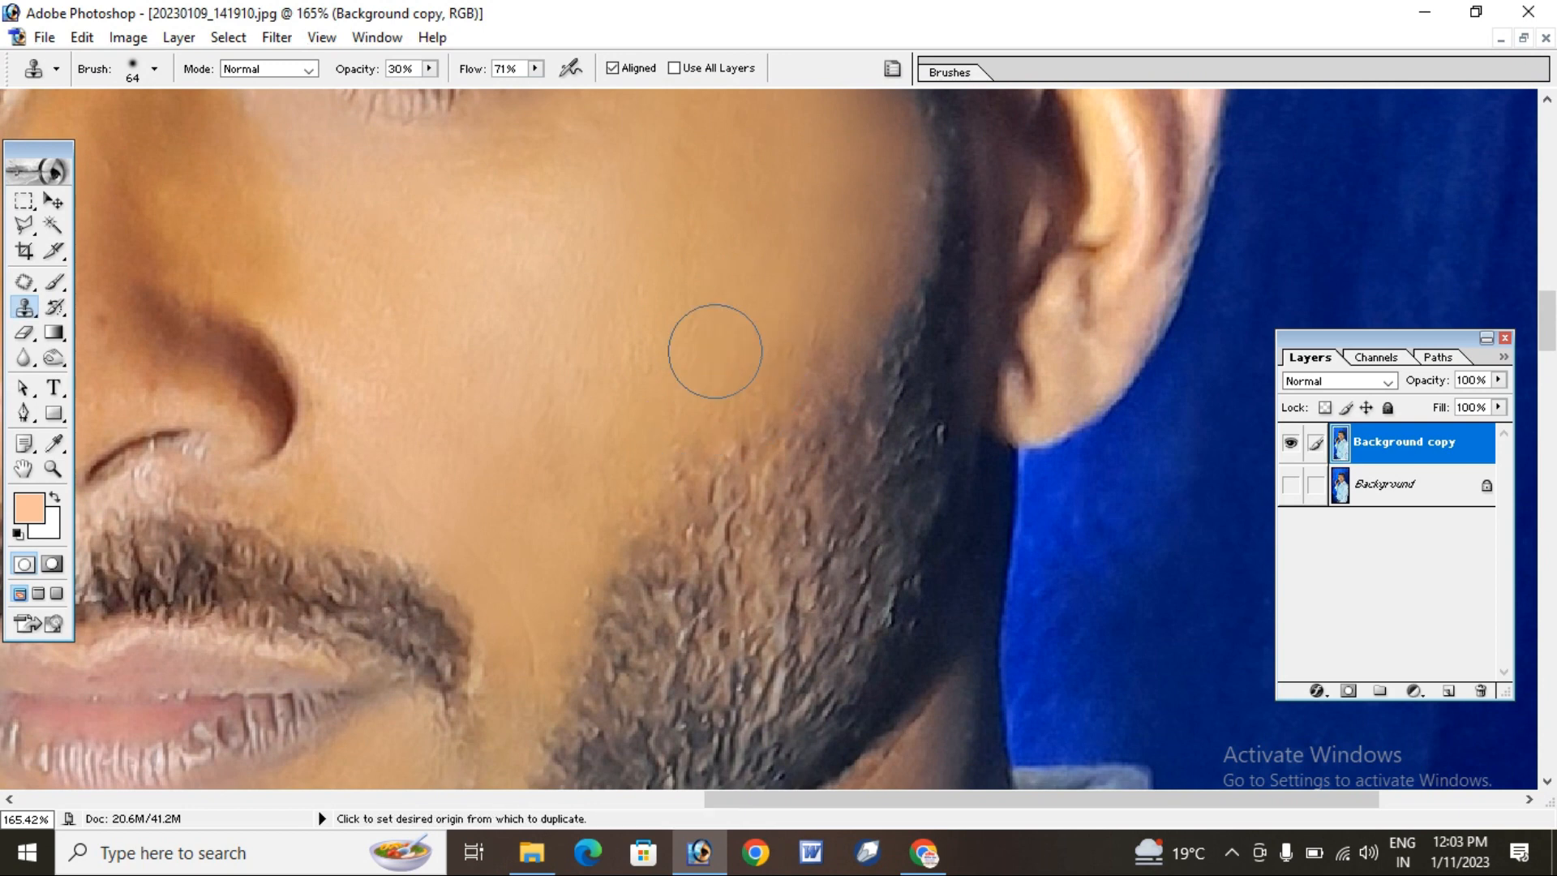
drag(713, 348, 746, 198)
scroll(707, 239, up, 3)
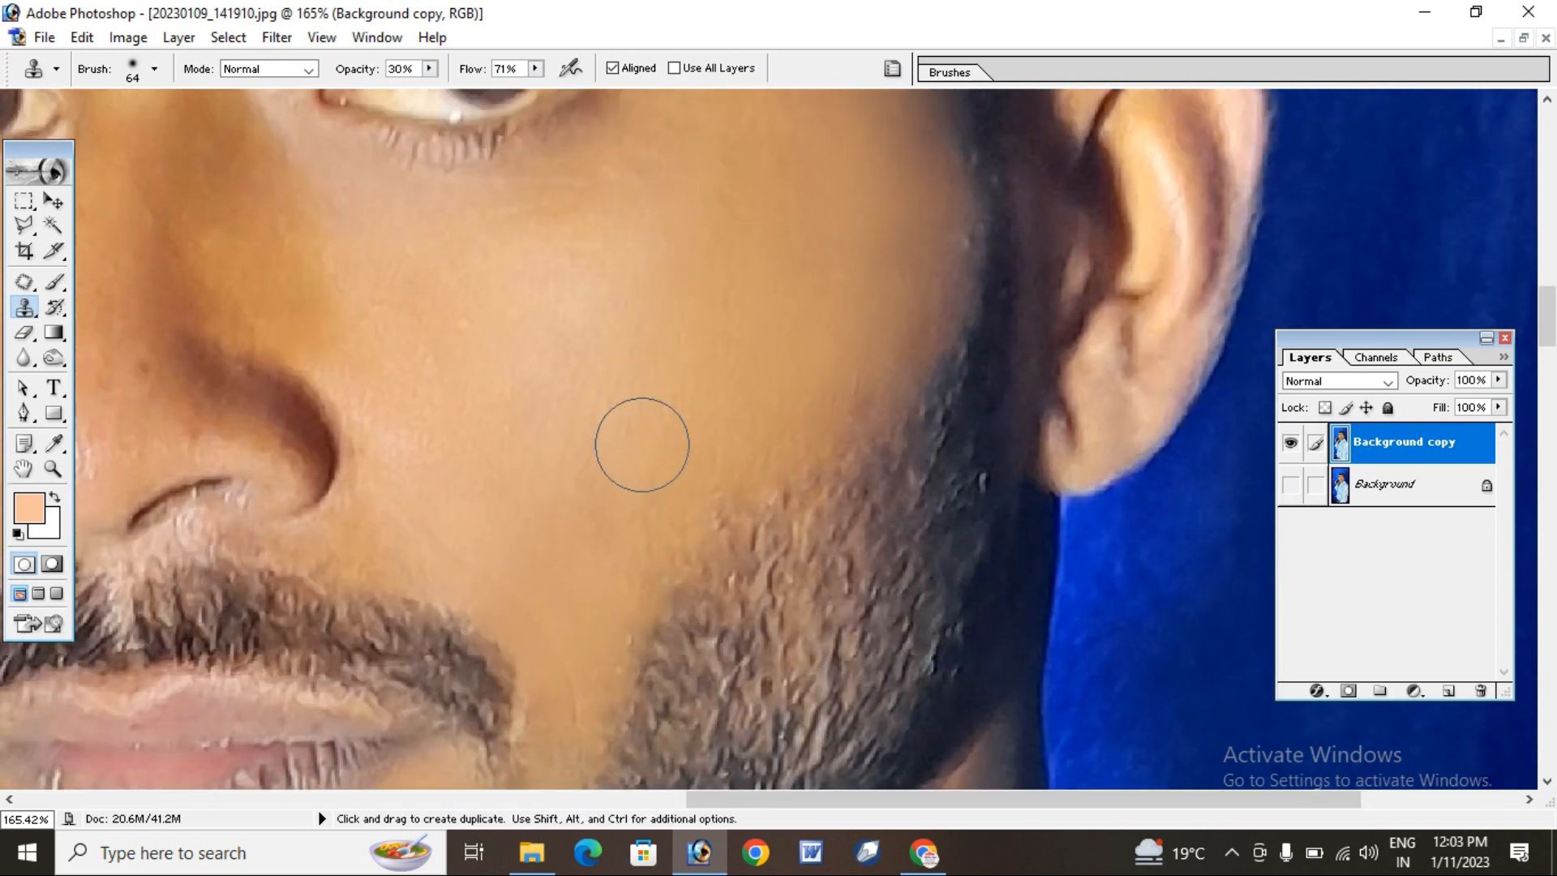
Even out the image-right cheek from the eye's outer corner down towards the beard with cloned skin
scroll(636, 389, left, 3)
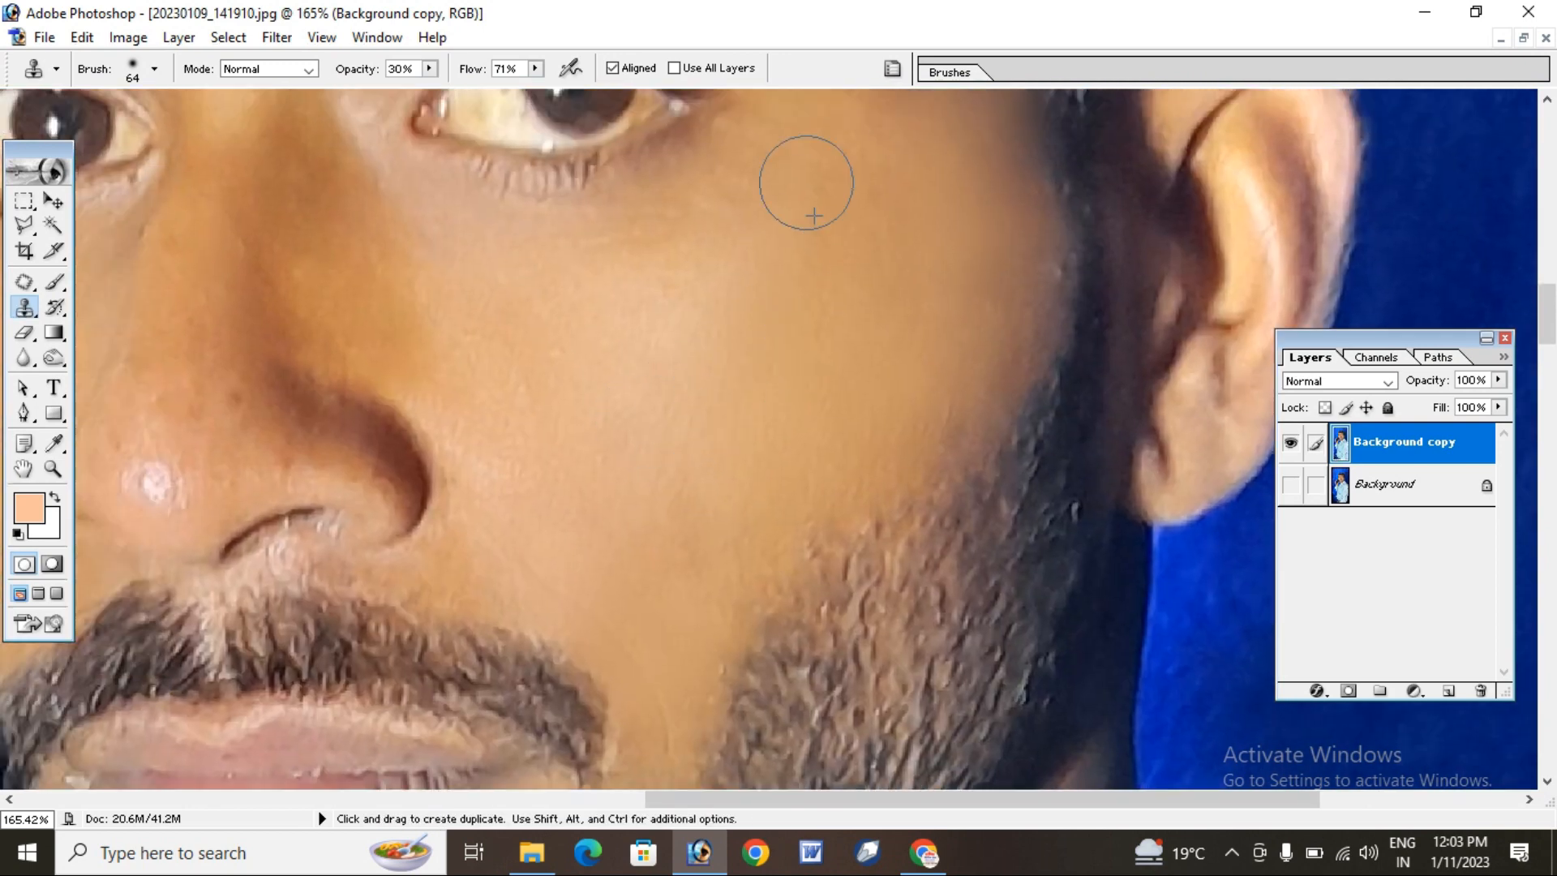
scroll(770, 300, up, 2)
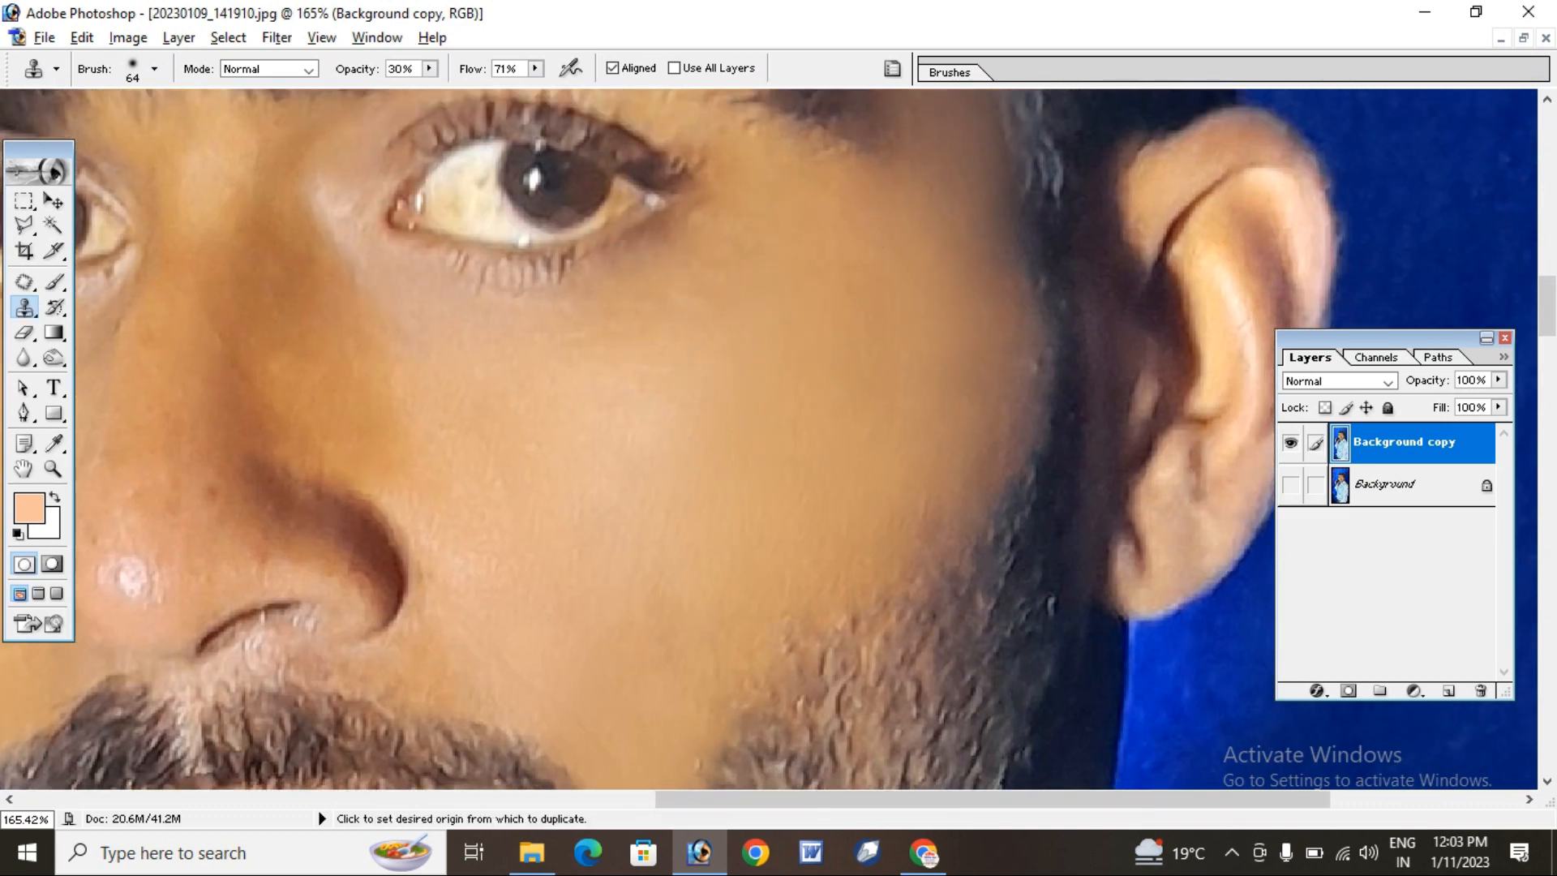
scroll(608, 405, left, 3)
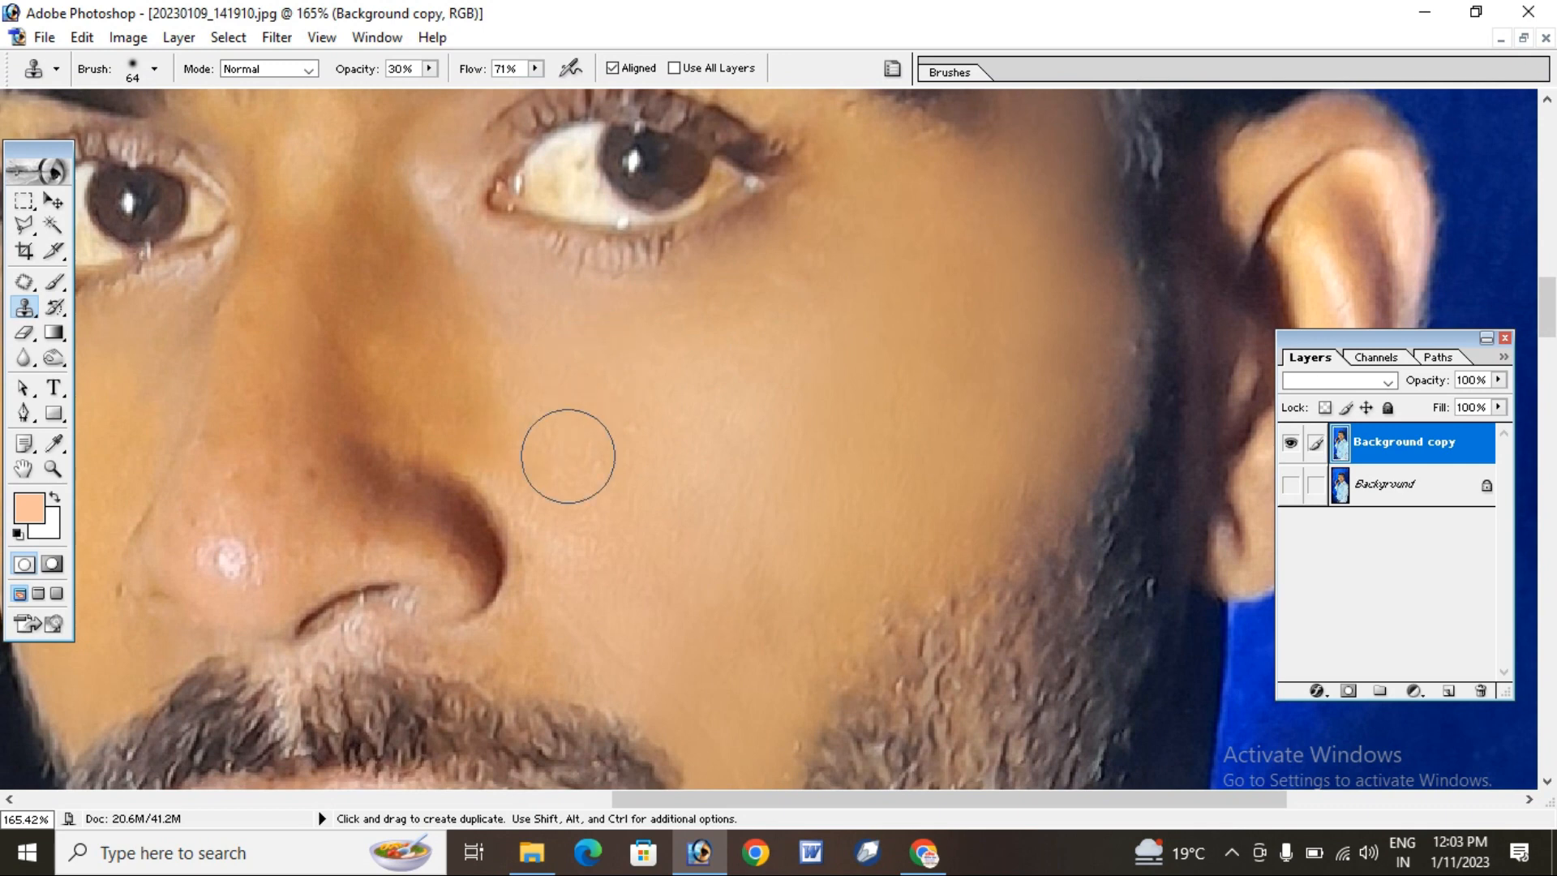
scroll(568, 456, down, 4)
mouse_move(605, 340)
mouse_down()
mouse_move(573, 321)
mouse_move(606, 414)
mouse_move(703, 394)
mouse_up()
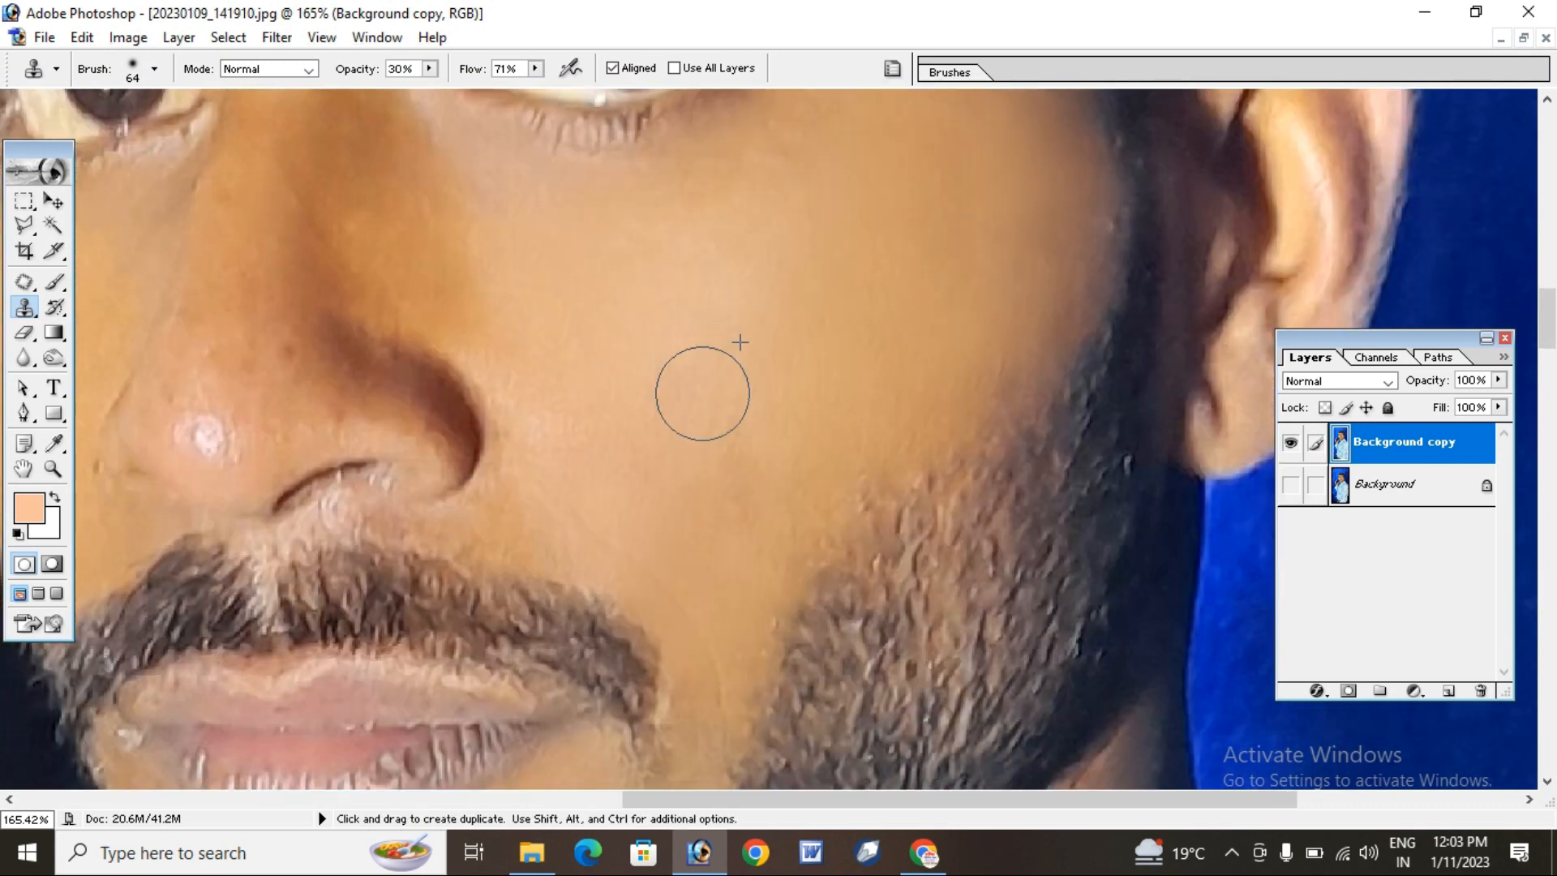
scroll(636, 181, down, 4)
Smooth the skin along the image-right side of the nose where it meets the cheek
scroll(678, 268, up, 3)
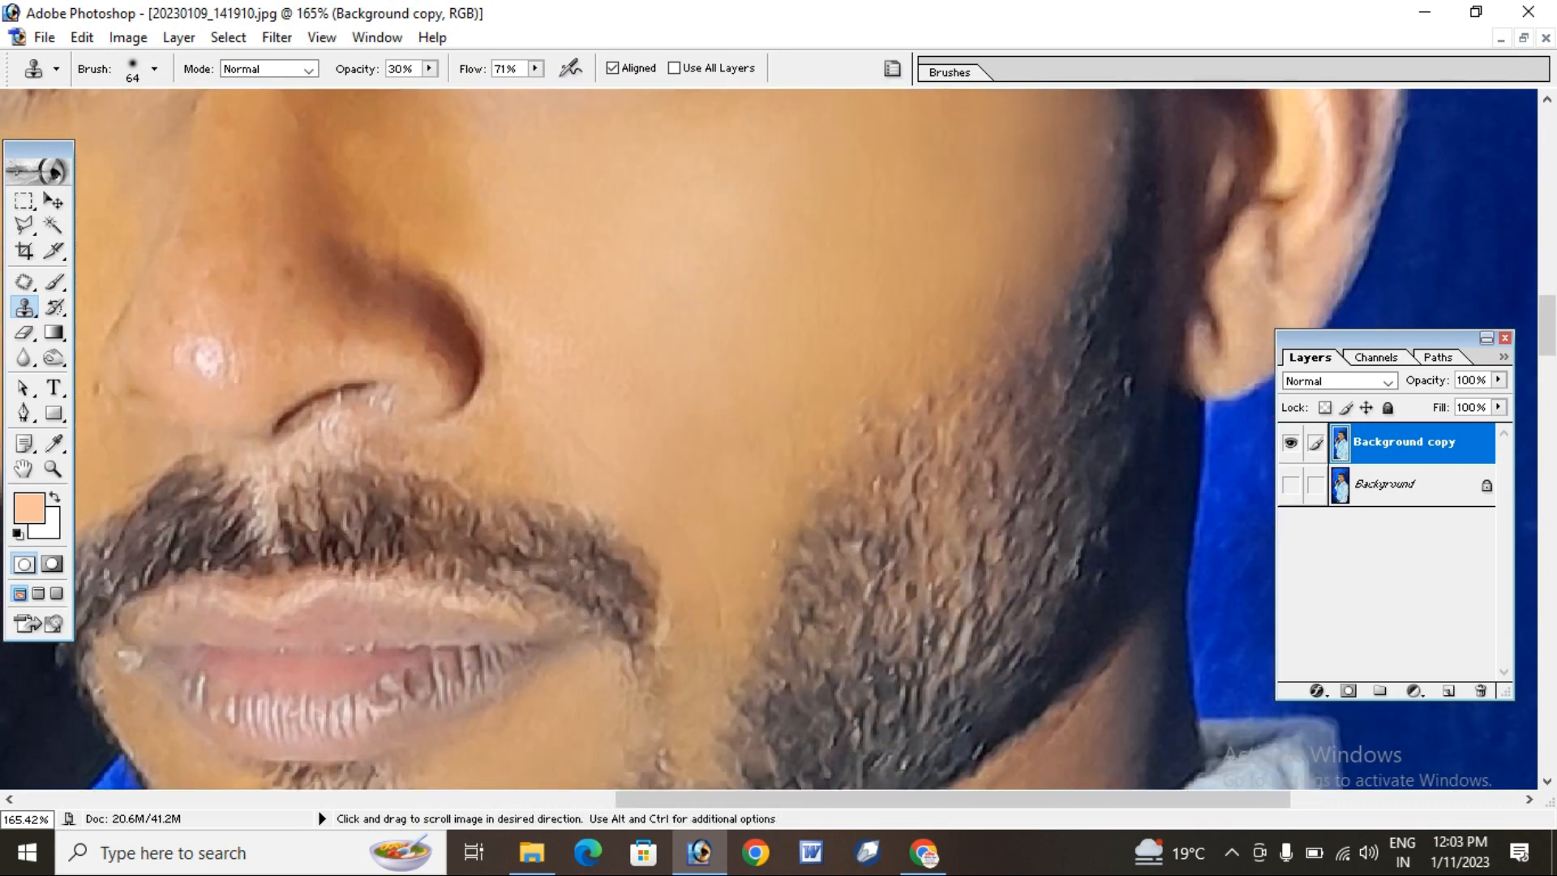
scroll(664, 421, up, 2)
scroll(664, 421, left, 1)
scroll(595, 365, up, 1)
scroll(596, 374, left, 1)
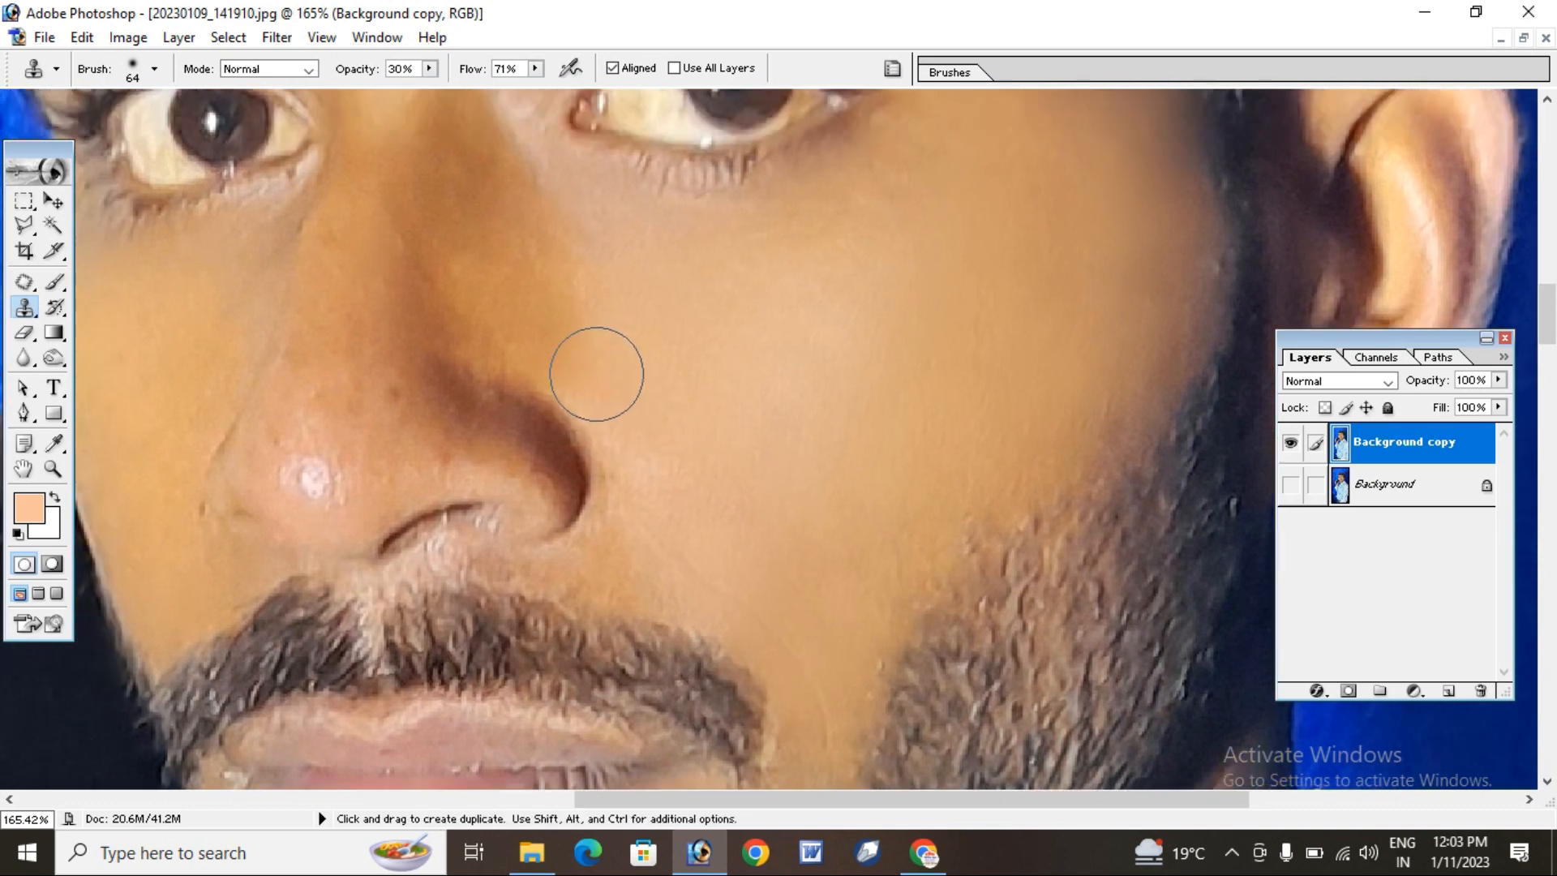
mouse_move(582, 357)
mouse_down()
mouse_move(534, 277)
mouse_move(618, 329)
mouse_up()
drag(600, 307, 550, 237)
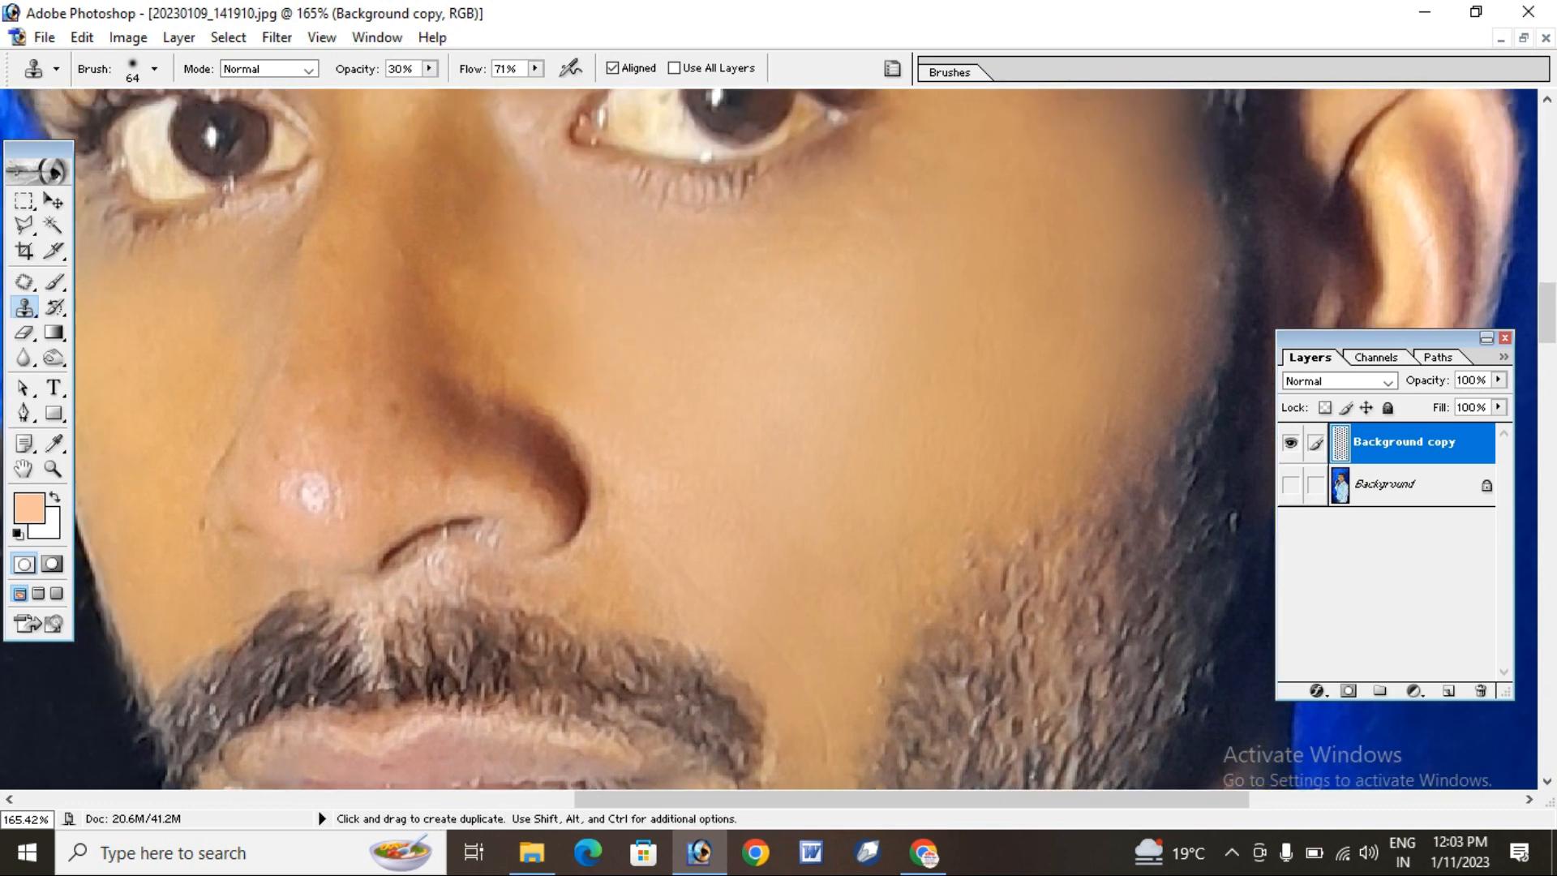
Resample nearby skin and blend the area from the image-right eye's outer corner to the sideburn
scroll(689, 260, up, 2)
scroll(689, 260, right, 1)
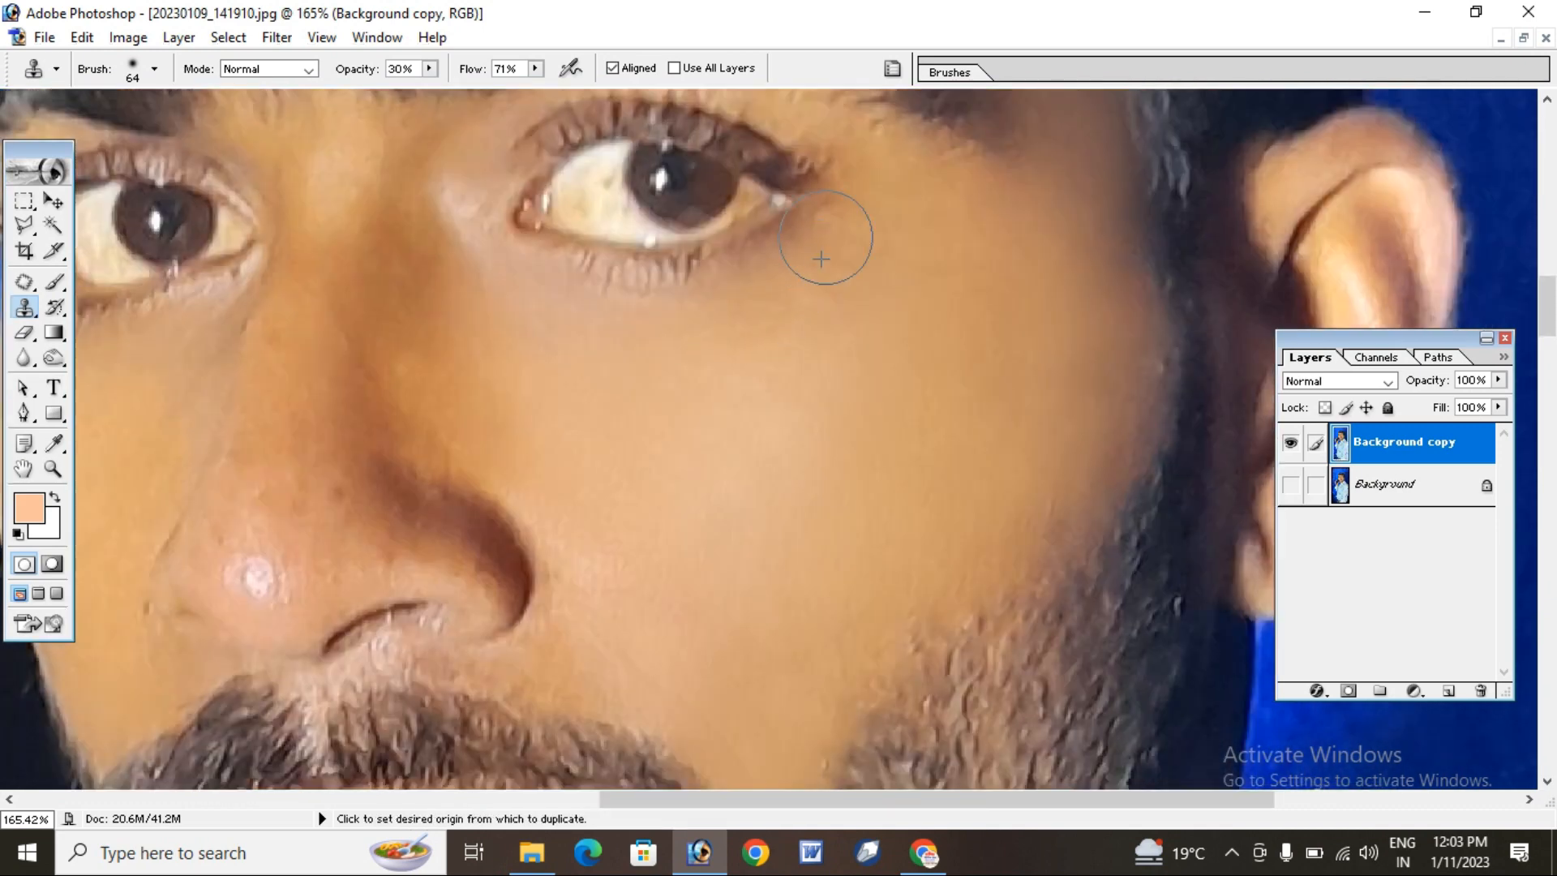
scroll(821, 259, right, 1)
scroll(822, 258, up, 1)
scroll(823, 284, right, 1)
scroll(823, 284, down, 2)
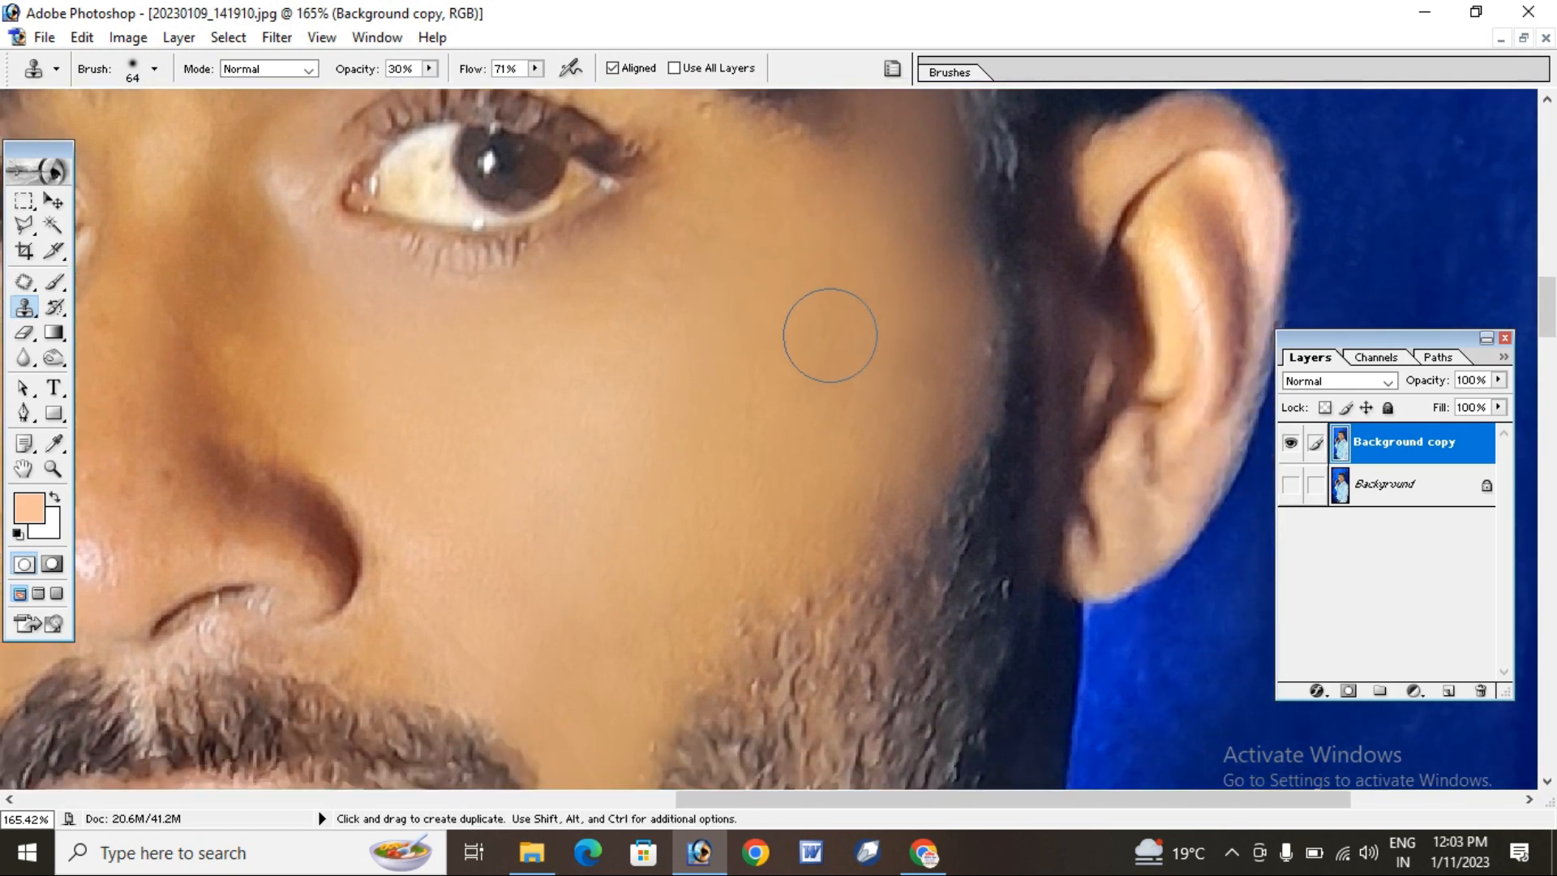
scroll(831, 325, down, 1)
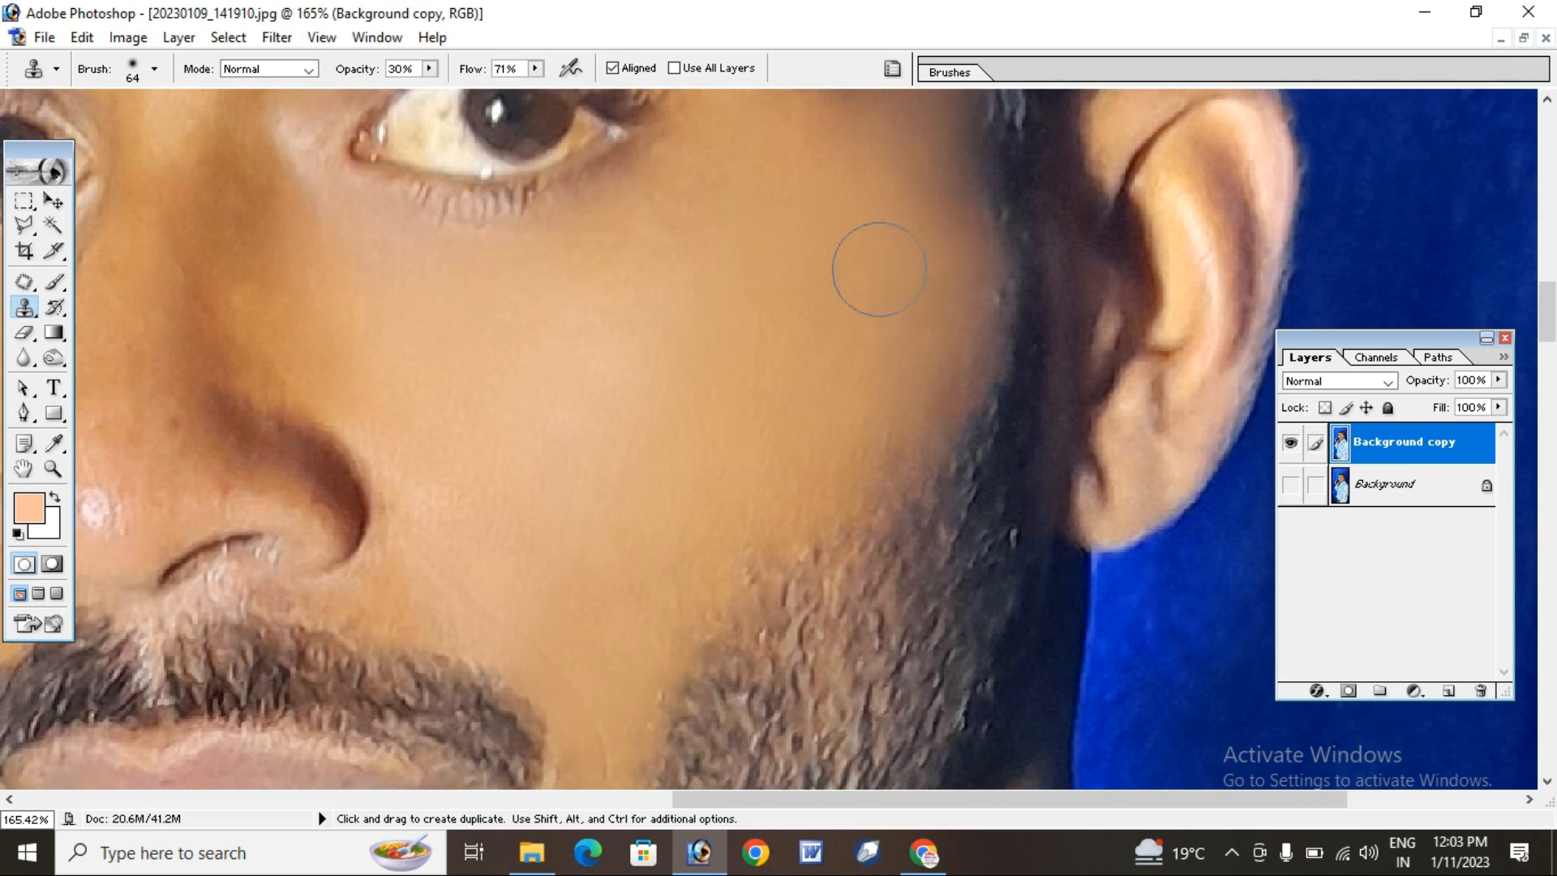
Clean up the cheek skin along the beard's upper edge with cloned skin
scroll(852, 253, down, 1)
scroll(752, 500, down, 1)
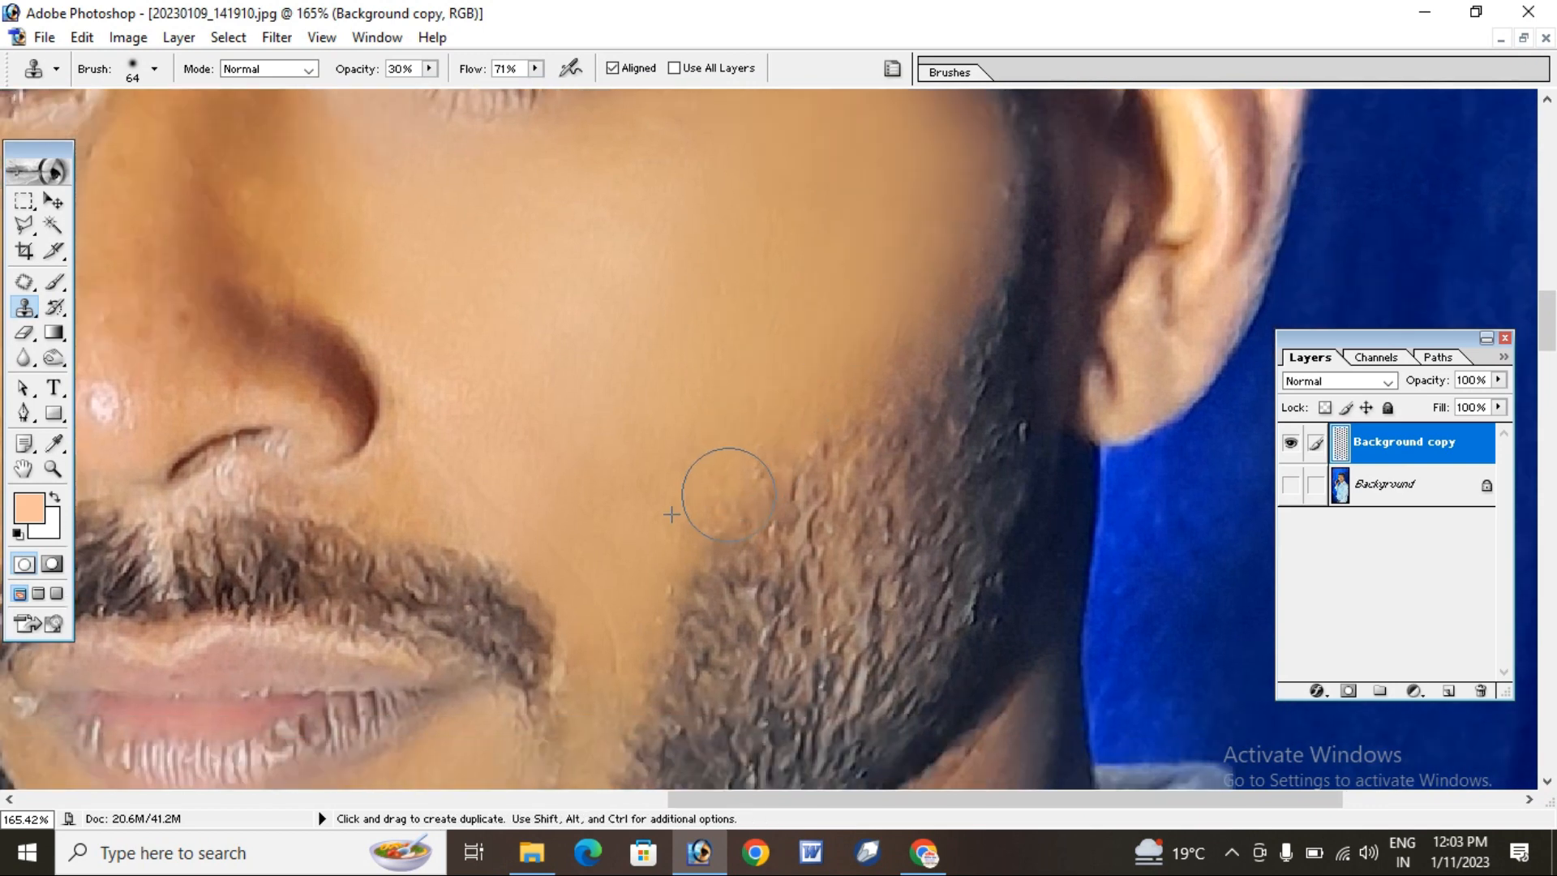
scroll(728, 495, down, 2)
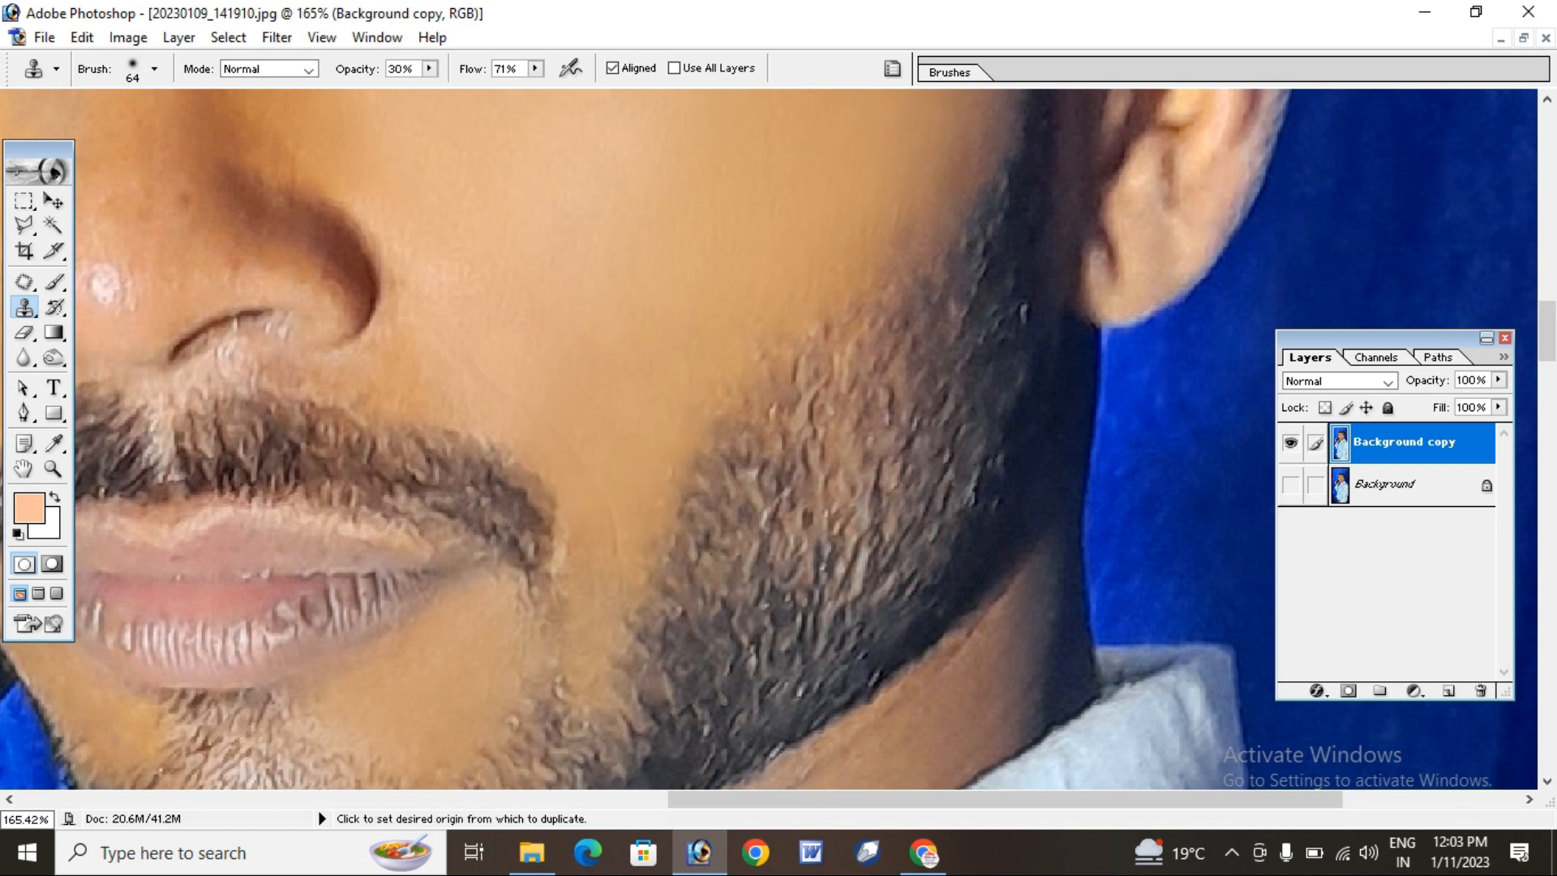
Reduce the clone brush to 40 px and clone skin over the creases on the front of the neck below the chin
drag(598, 545, 630, 327)
scroll(630, 340, down, 12)
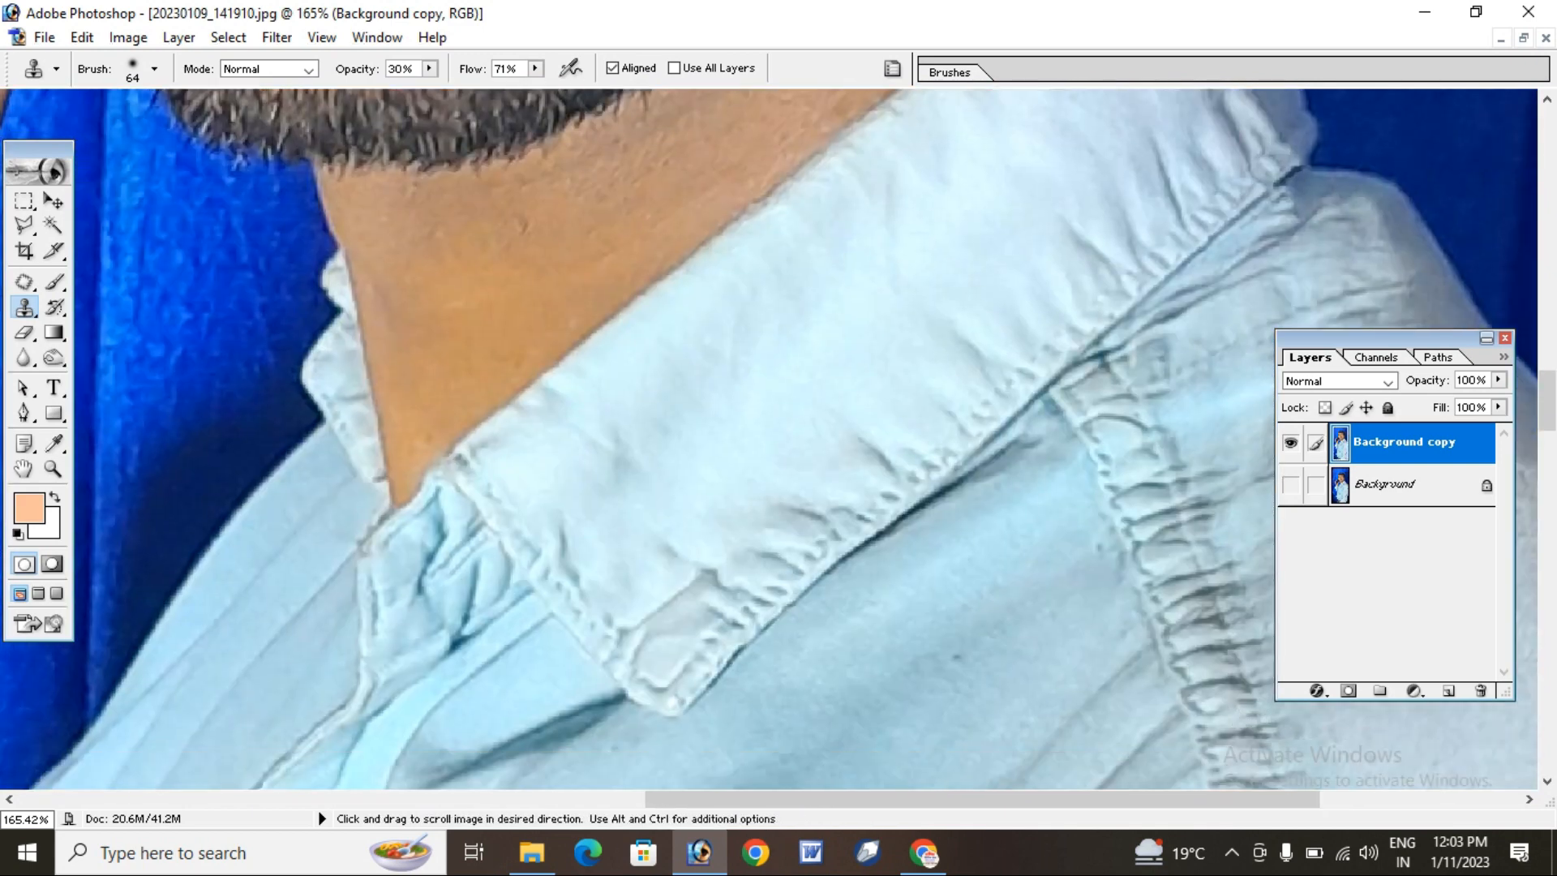
scroll(630, 341, up, 8)
right_click(630, 340)
drag(730, 381, 704, 381)
alt+click(603, 319)
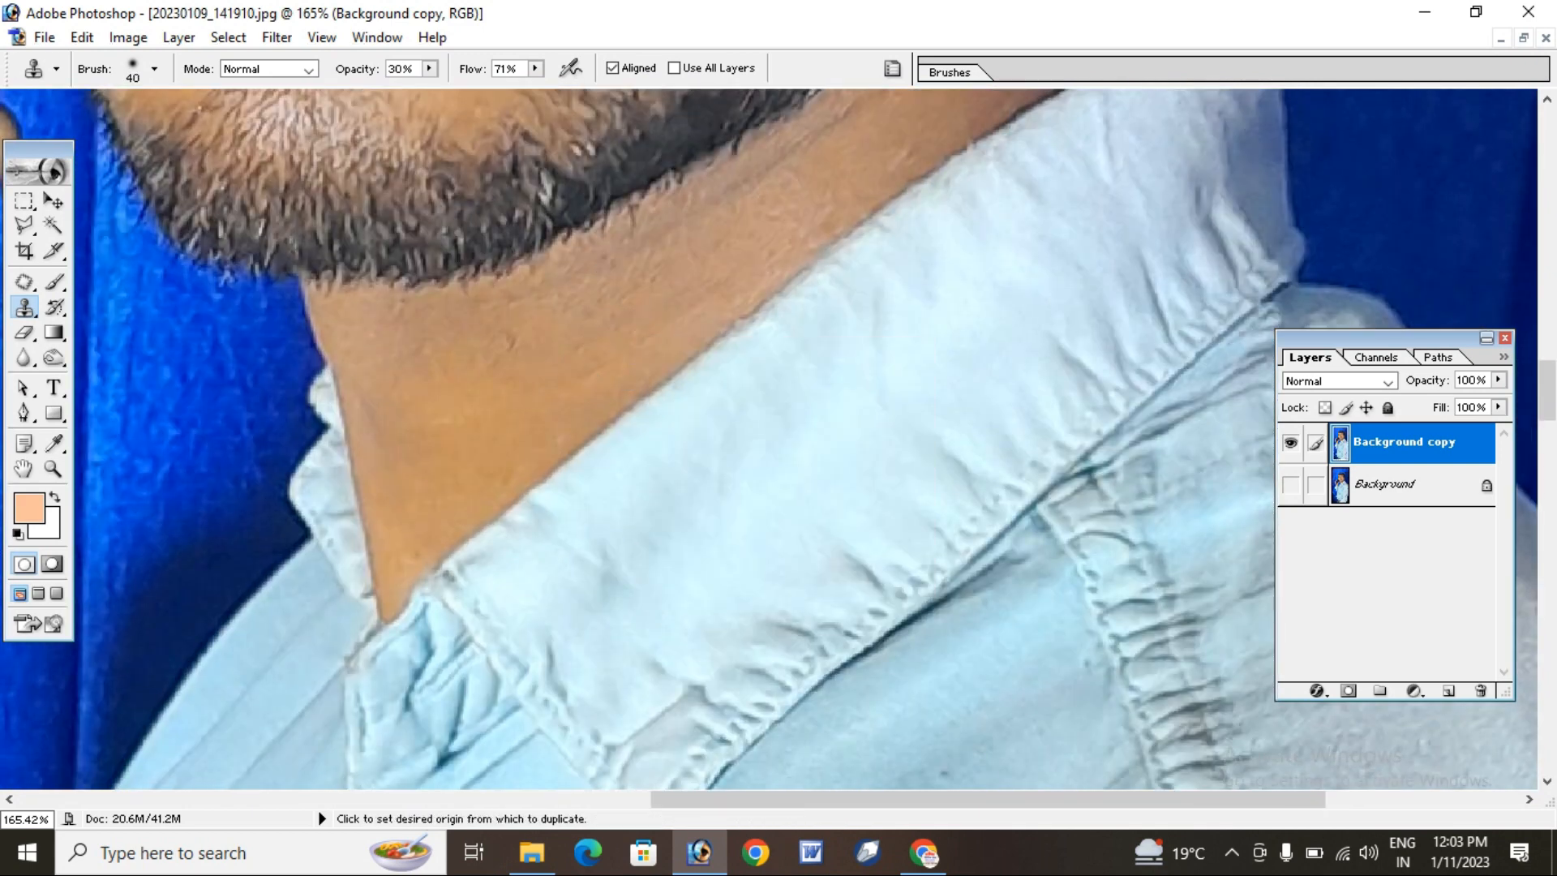
alt+click(483, 437)
click(539, 382)
drag(539, 381, 549, 341)
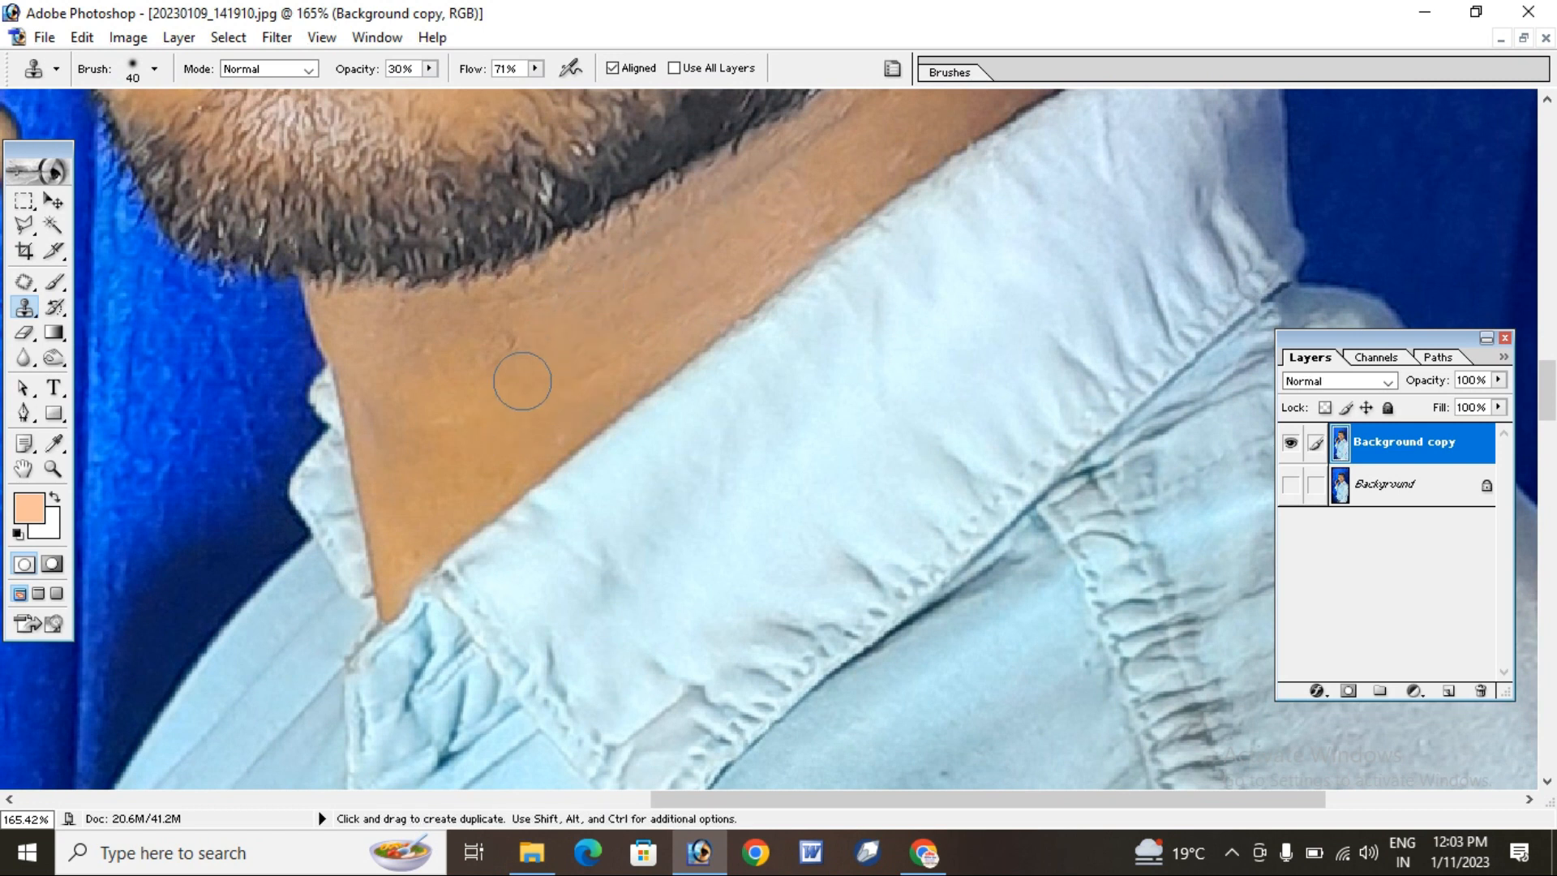
click(507, 346)
alt+click(451, 364)
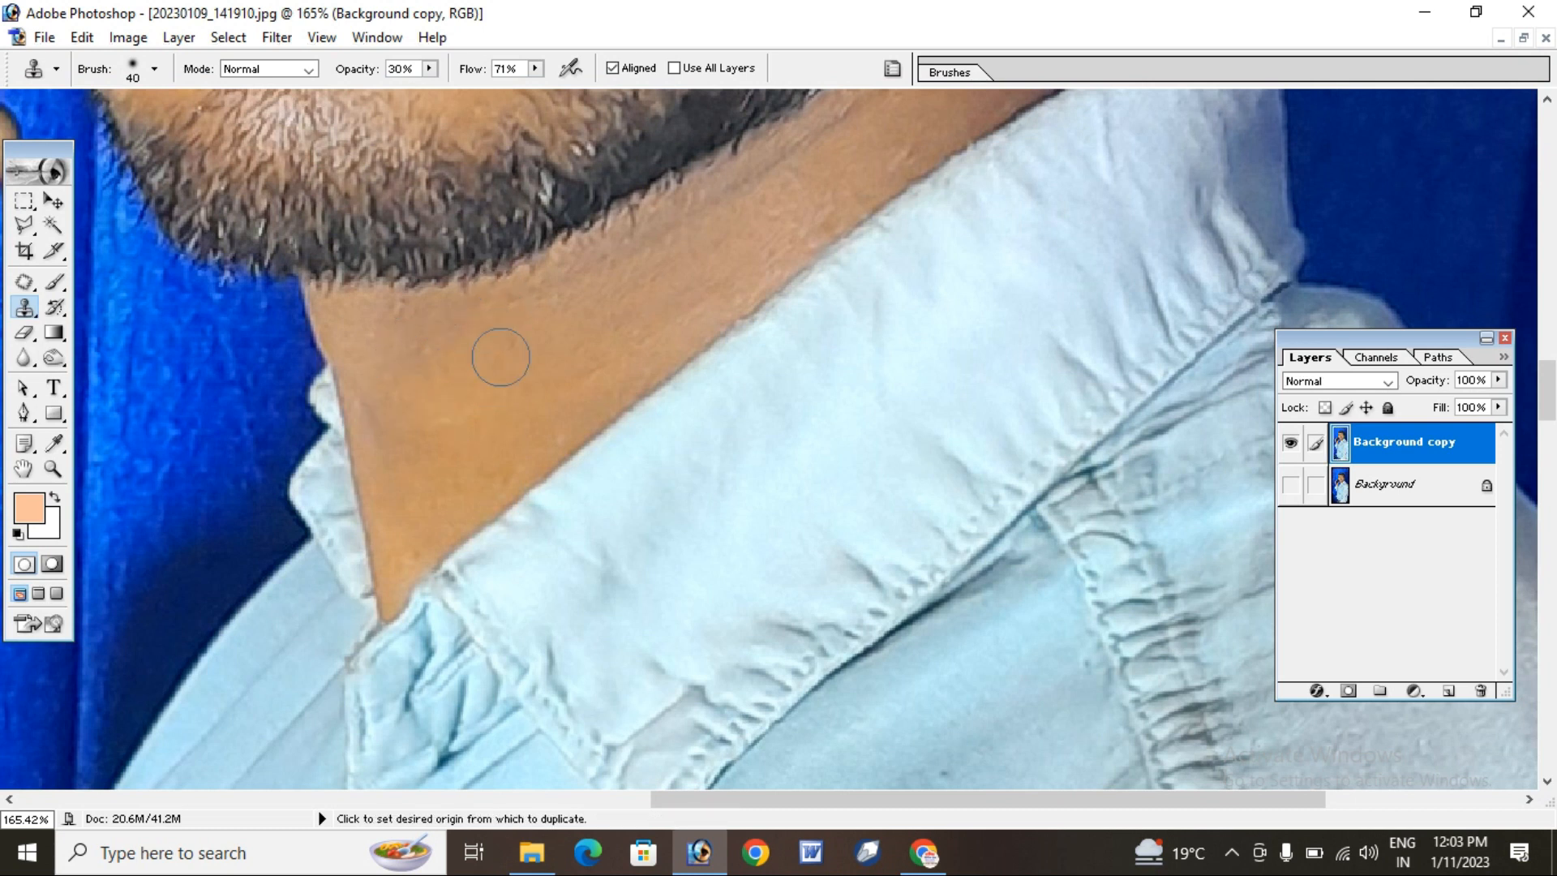
Smooth the strip of neck between the beard and the shirt collar with resampled neck skin
scroll(403, 479, up, 1)
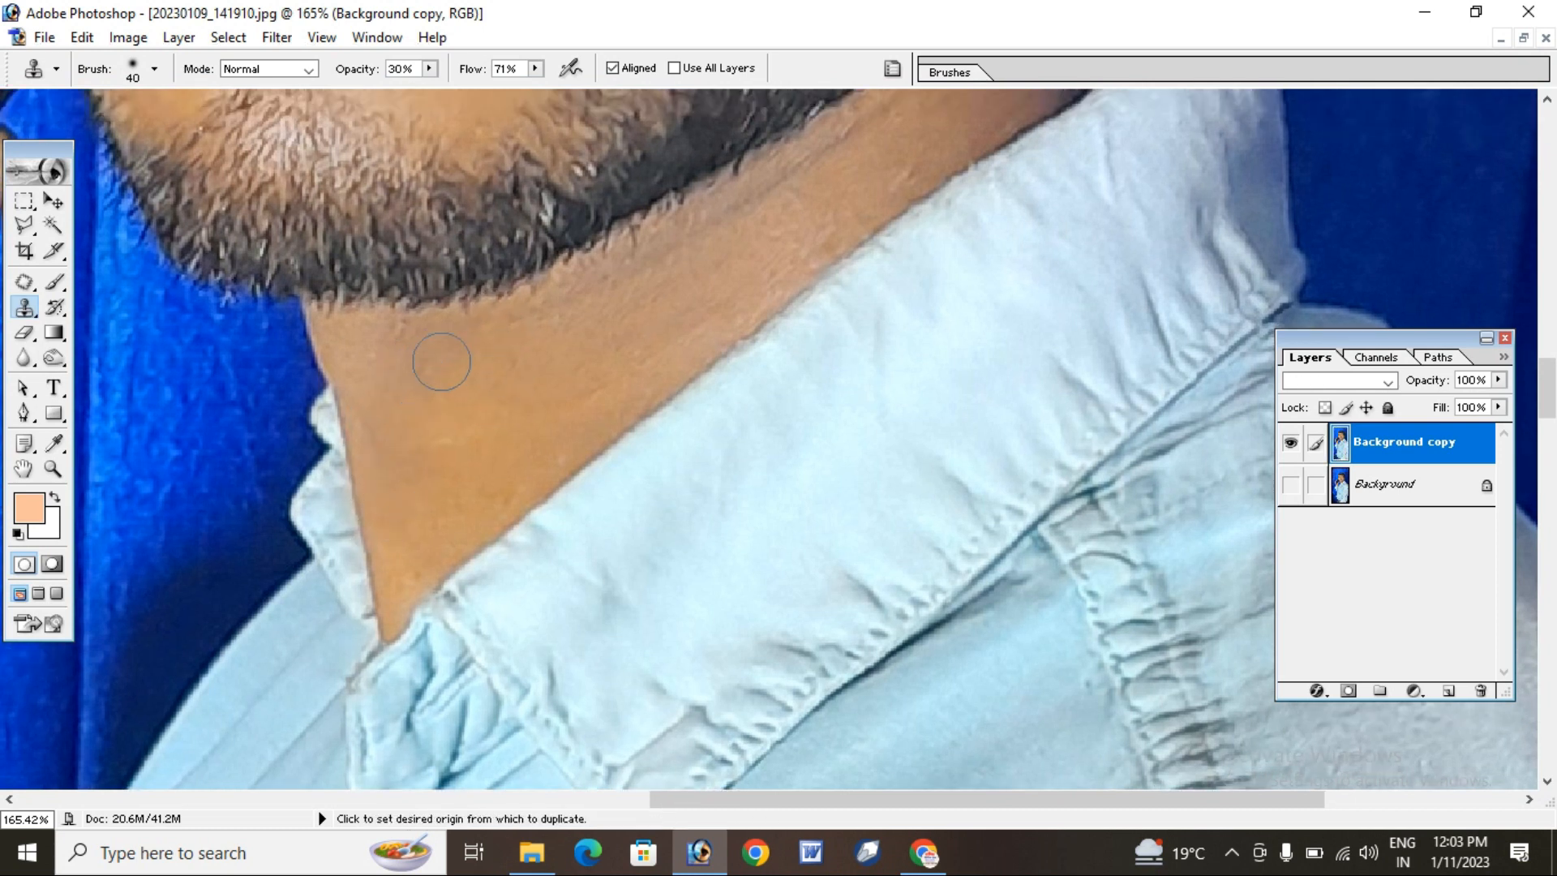
mouse_move(416, 402)
mouse_down()
mouse_move(567, 333)
mouse_move(571, 355)
mouse_up()
click(663, 305)
drag(662, 305, 530, 494)
click(690, 331)
drag(603, 398, 445, 492)
alt+click(331, 561)
click(491, 472)
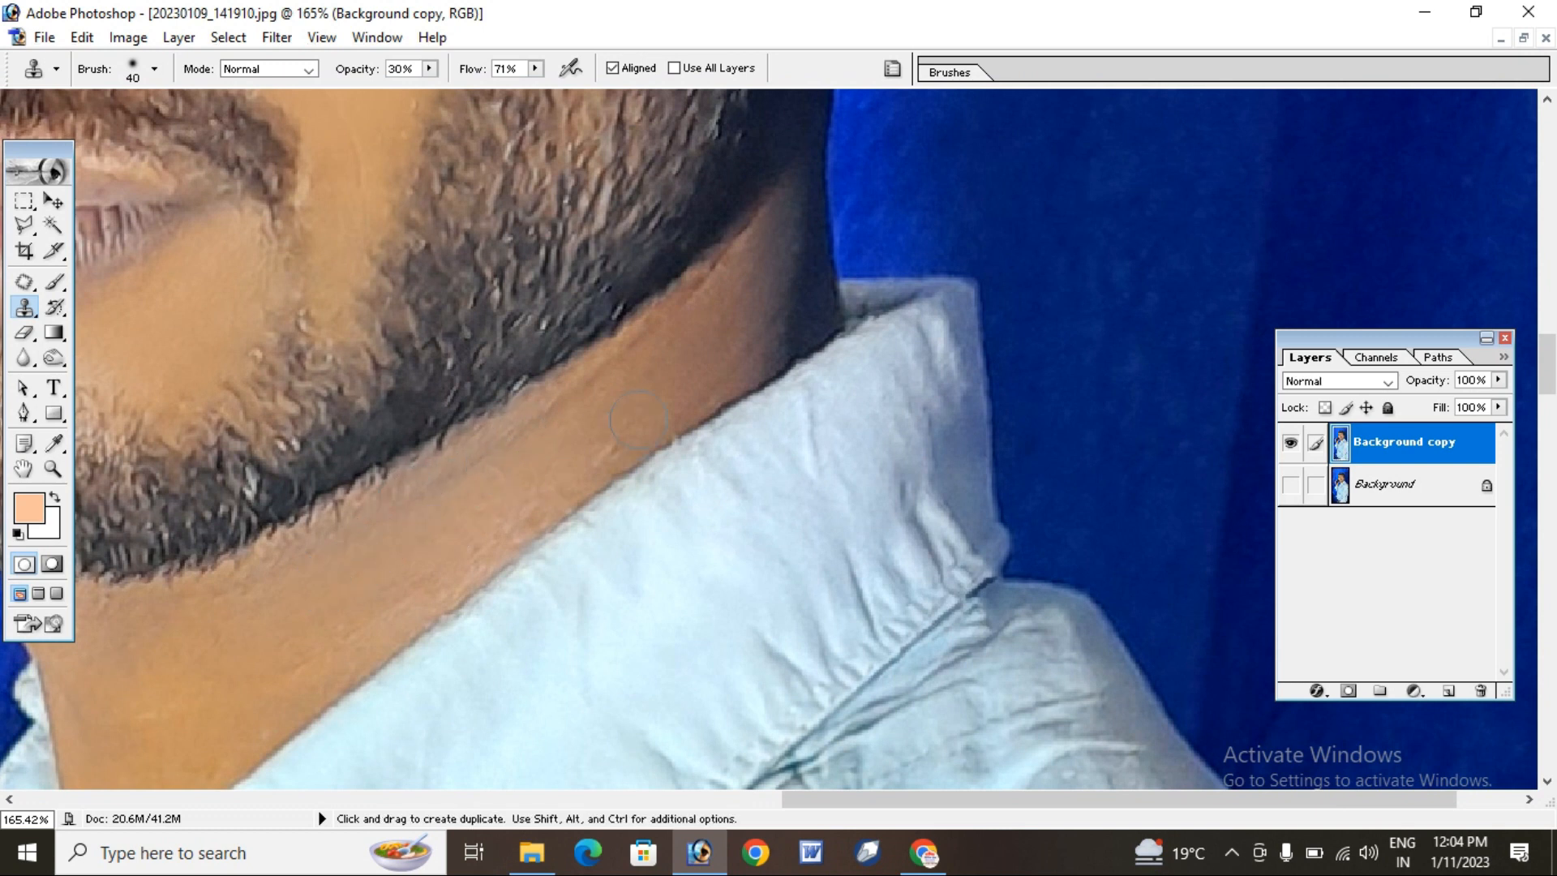
Blend the neck skin between the jaw beard and the shirt collar below the ear with resampled neck skin
mouse_move(535, 467)
mouse_down()
mouse_move(462, 543)
mouse_move(492, 553)
mouse_move(471, 580)
mouse_up()
drag(526, 511, 391, 616)
drag(460, 536, 367, 618)
mouse_move(421, 341)
mouse_down()
mouse_move(359, 367)
mouse_move(284, 604)
mouse_up()
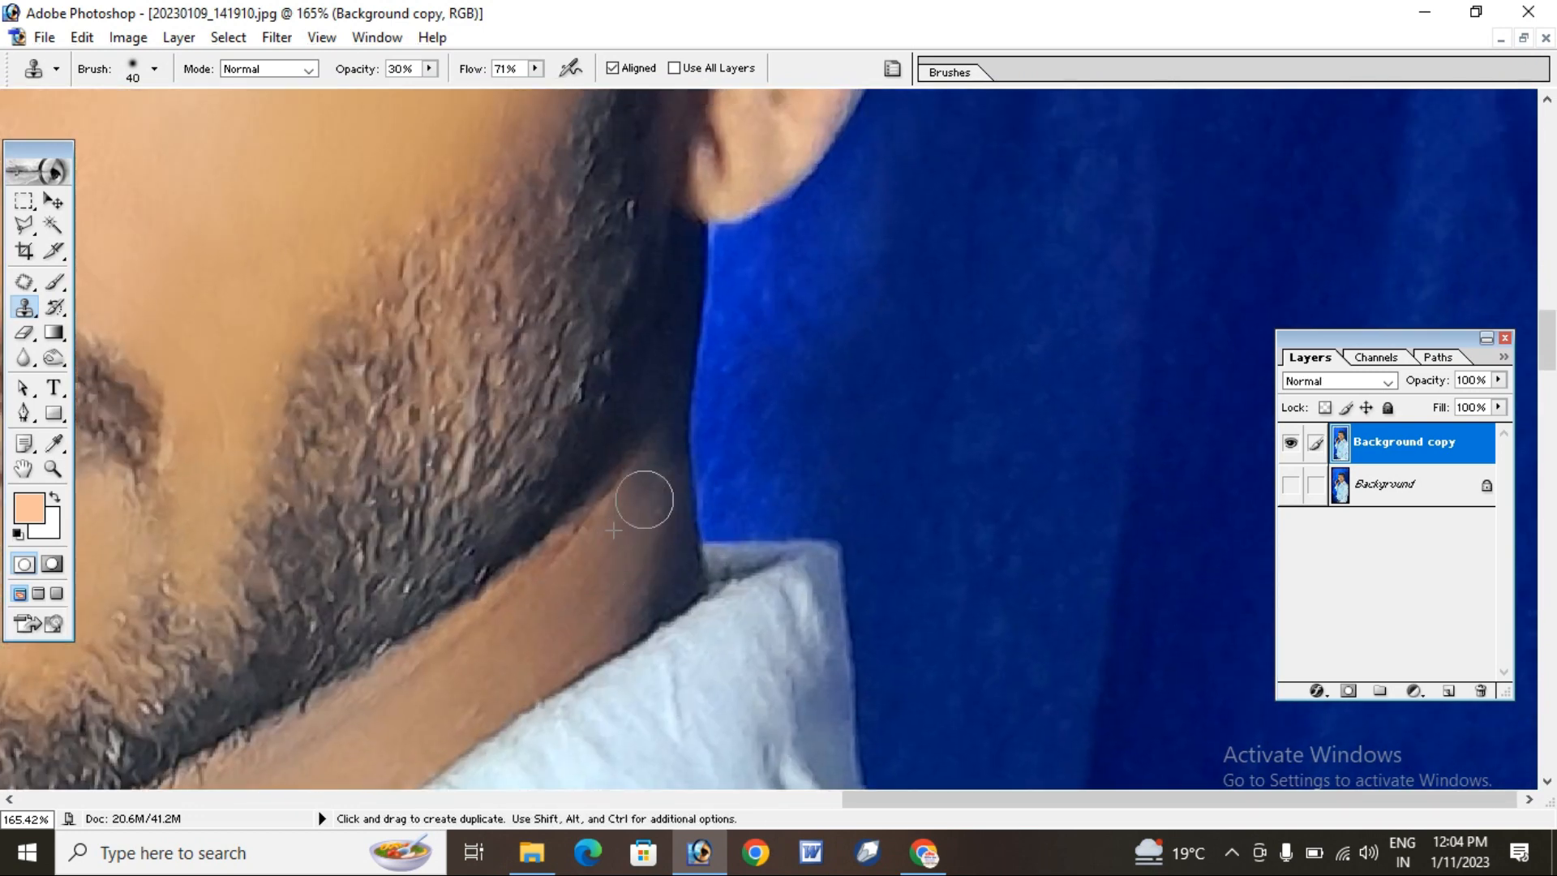
drag(645, 490, 643, 410)
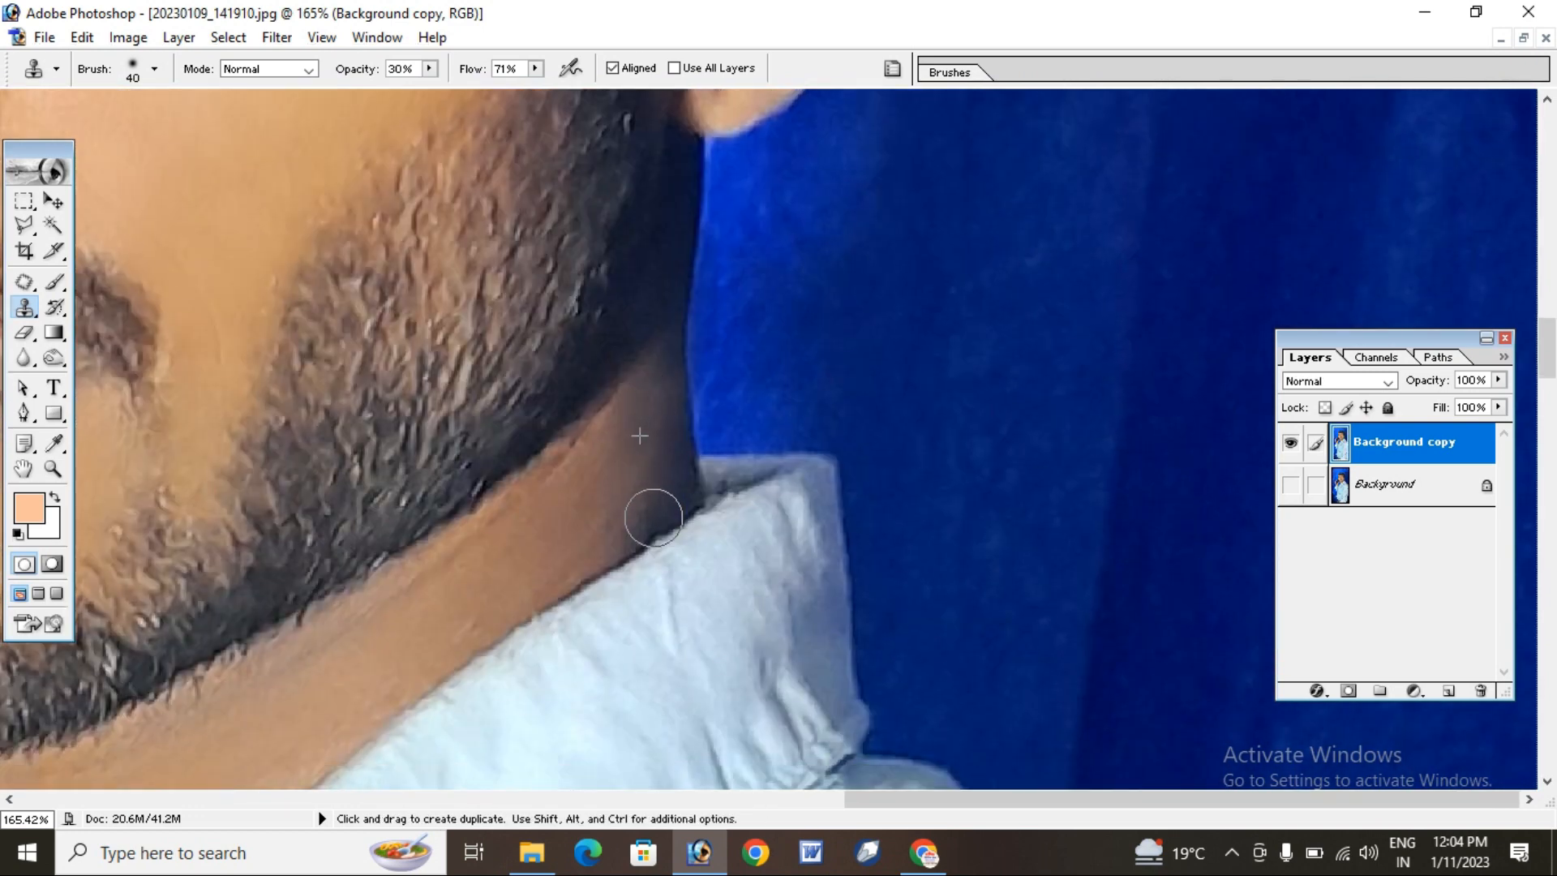
alt+click(625, 475)
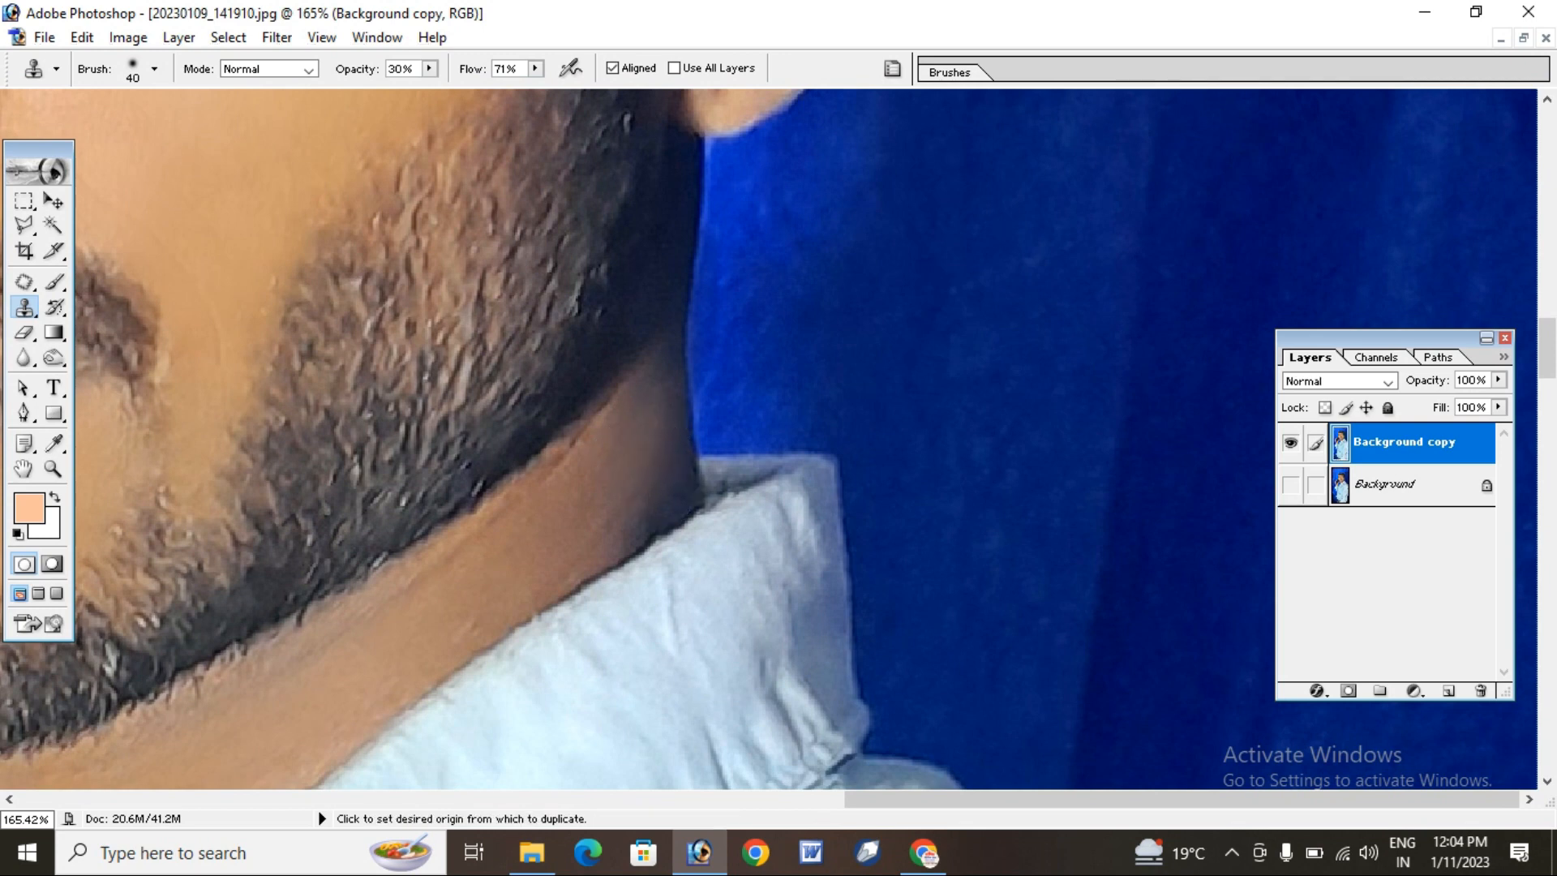
drag(670, 514, 684, 644)
drag(664, 483, 699, 681)
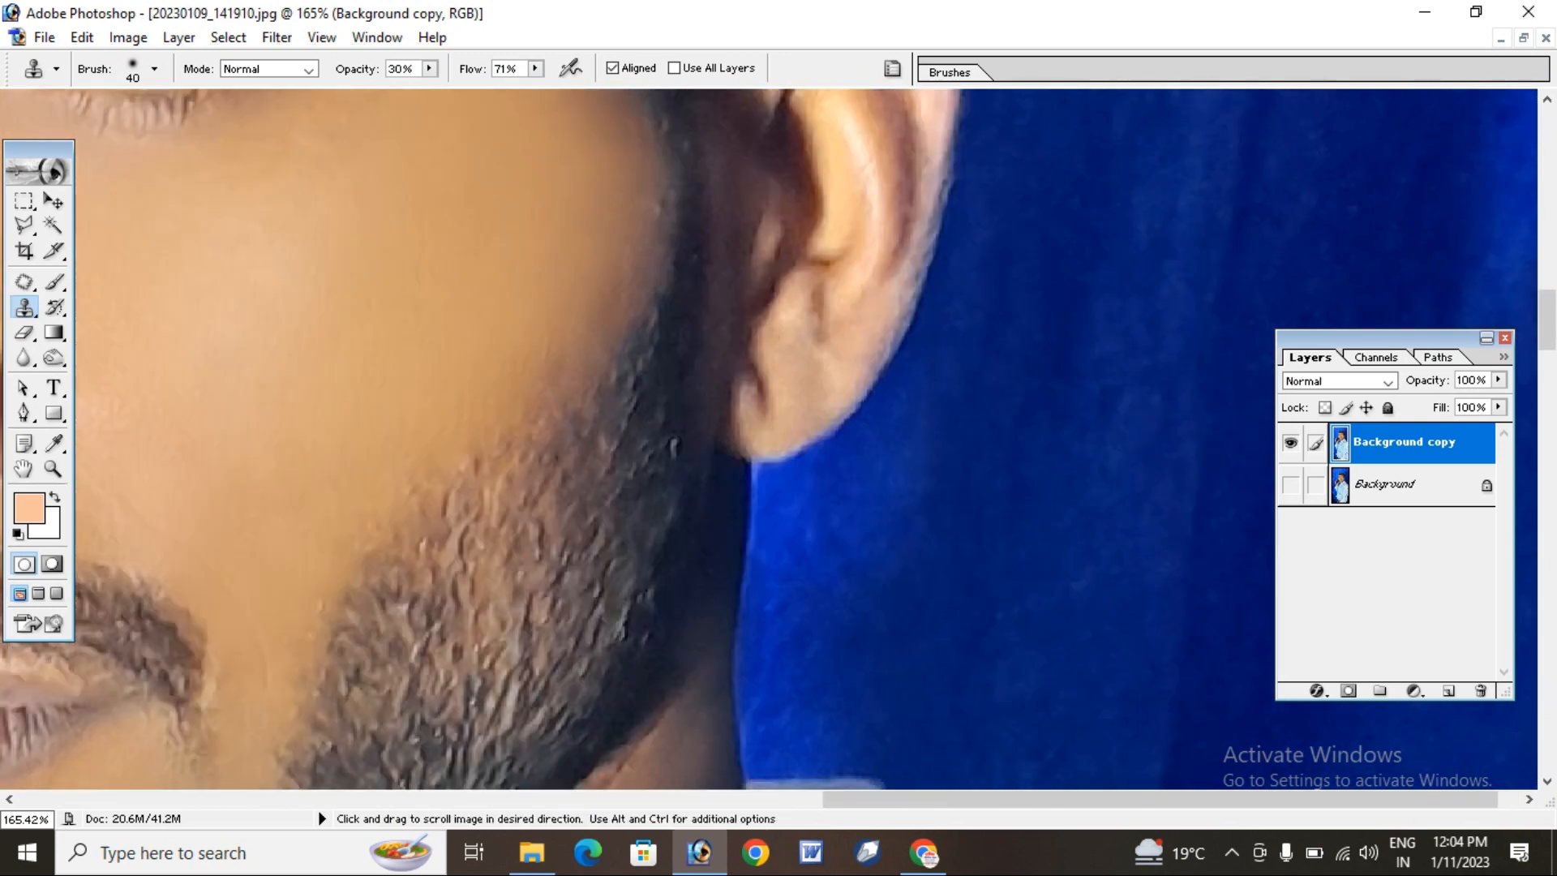
Smooth the temple skin between the image-right eyebrow's outer end and the hairline with skin sampled there
drag(621, 146, 588, 389)
drag(588, 324, 588, 479)
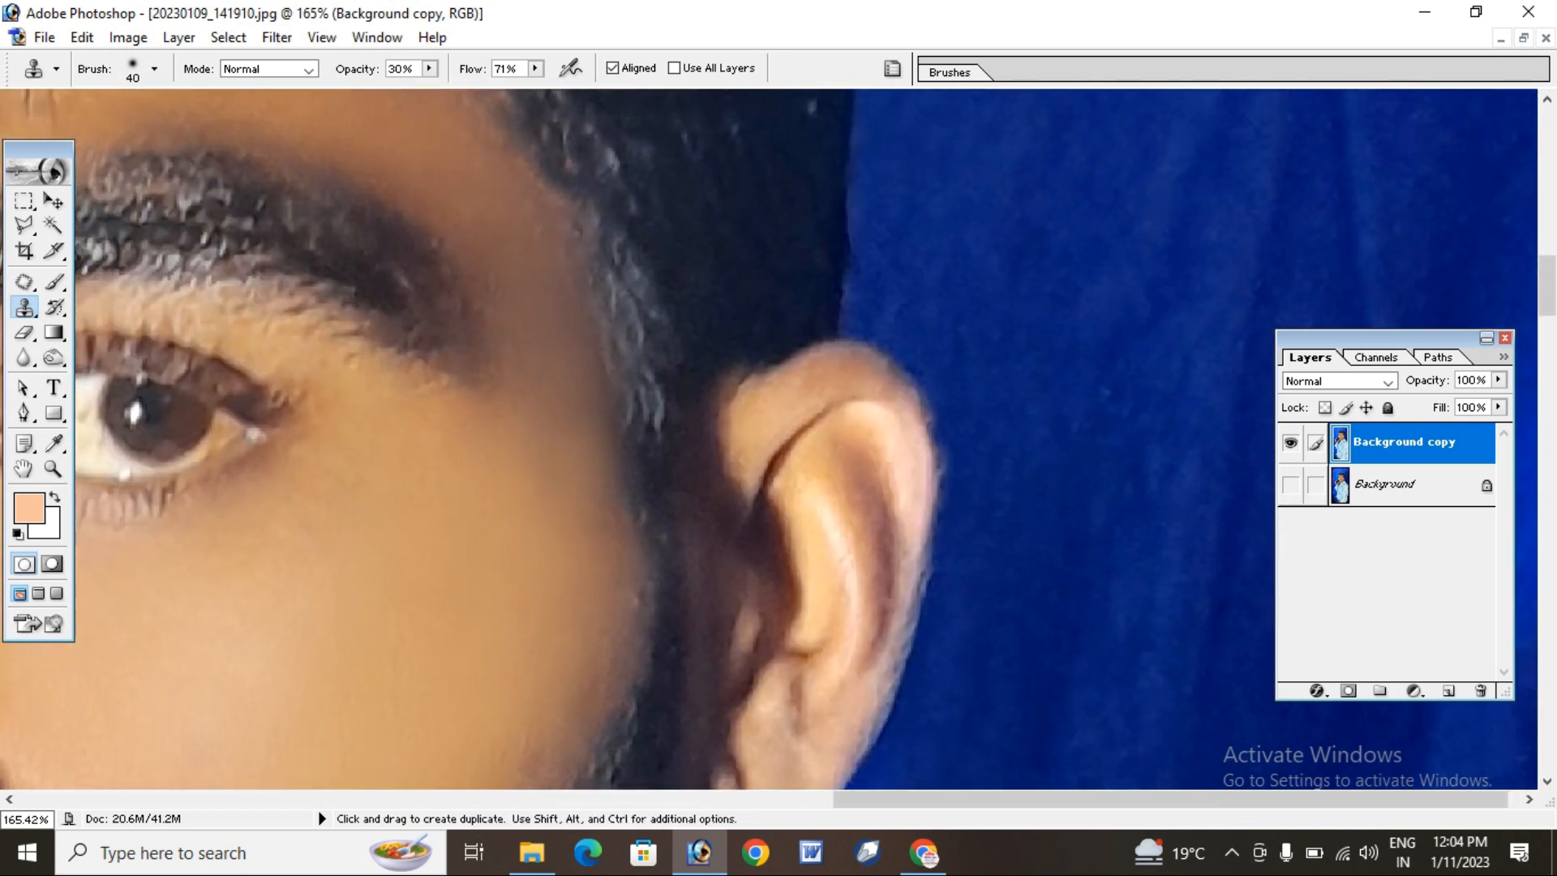
alt+click(544, 378)
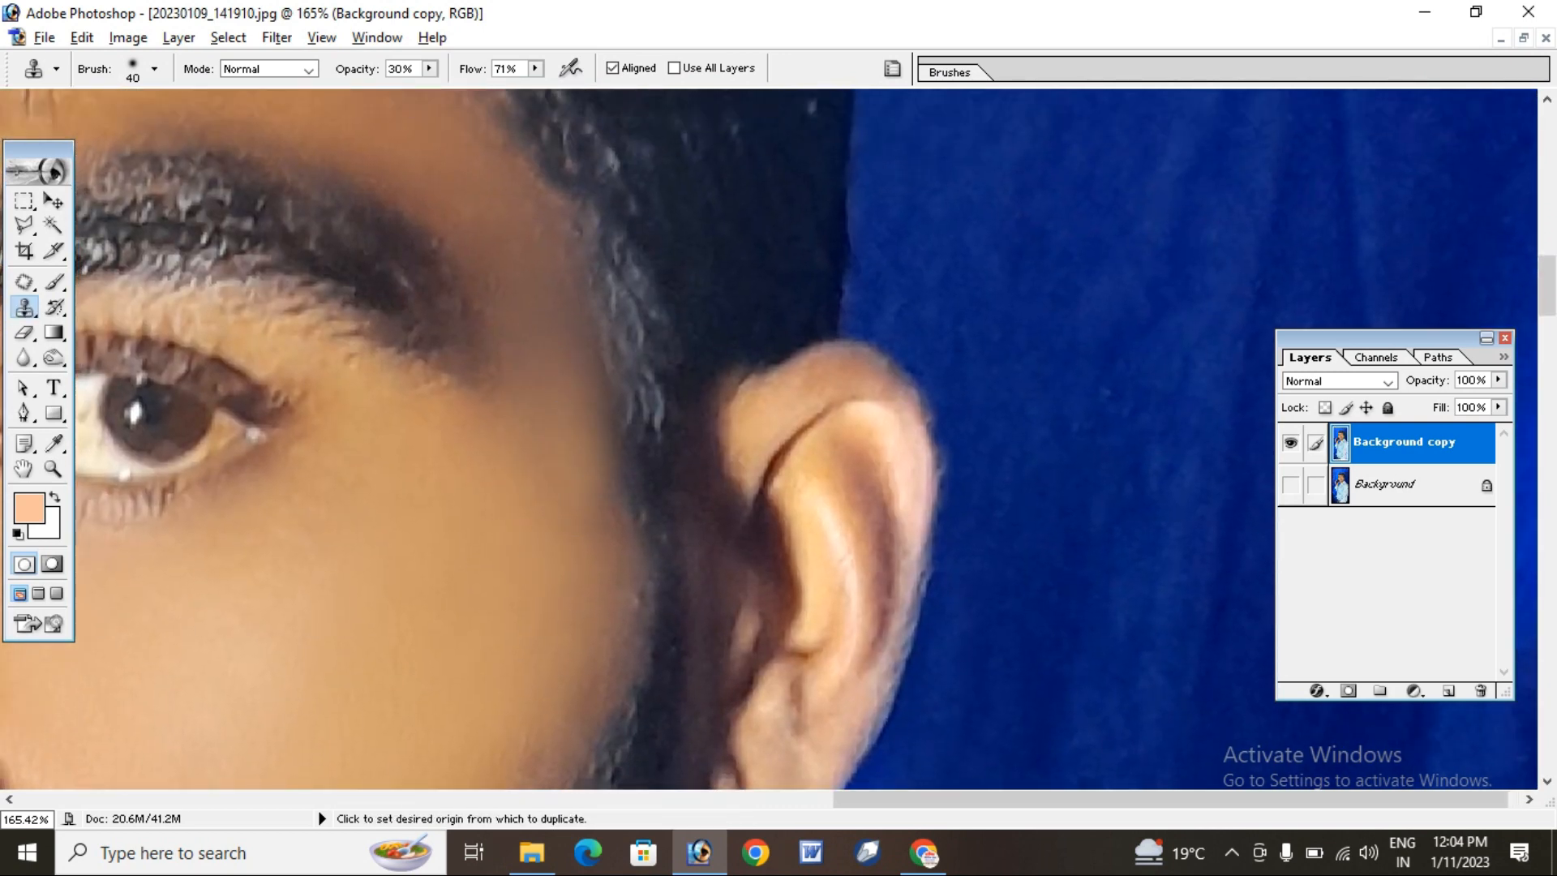
click(525, 359)
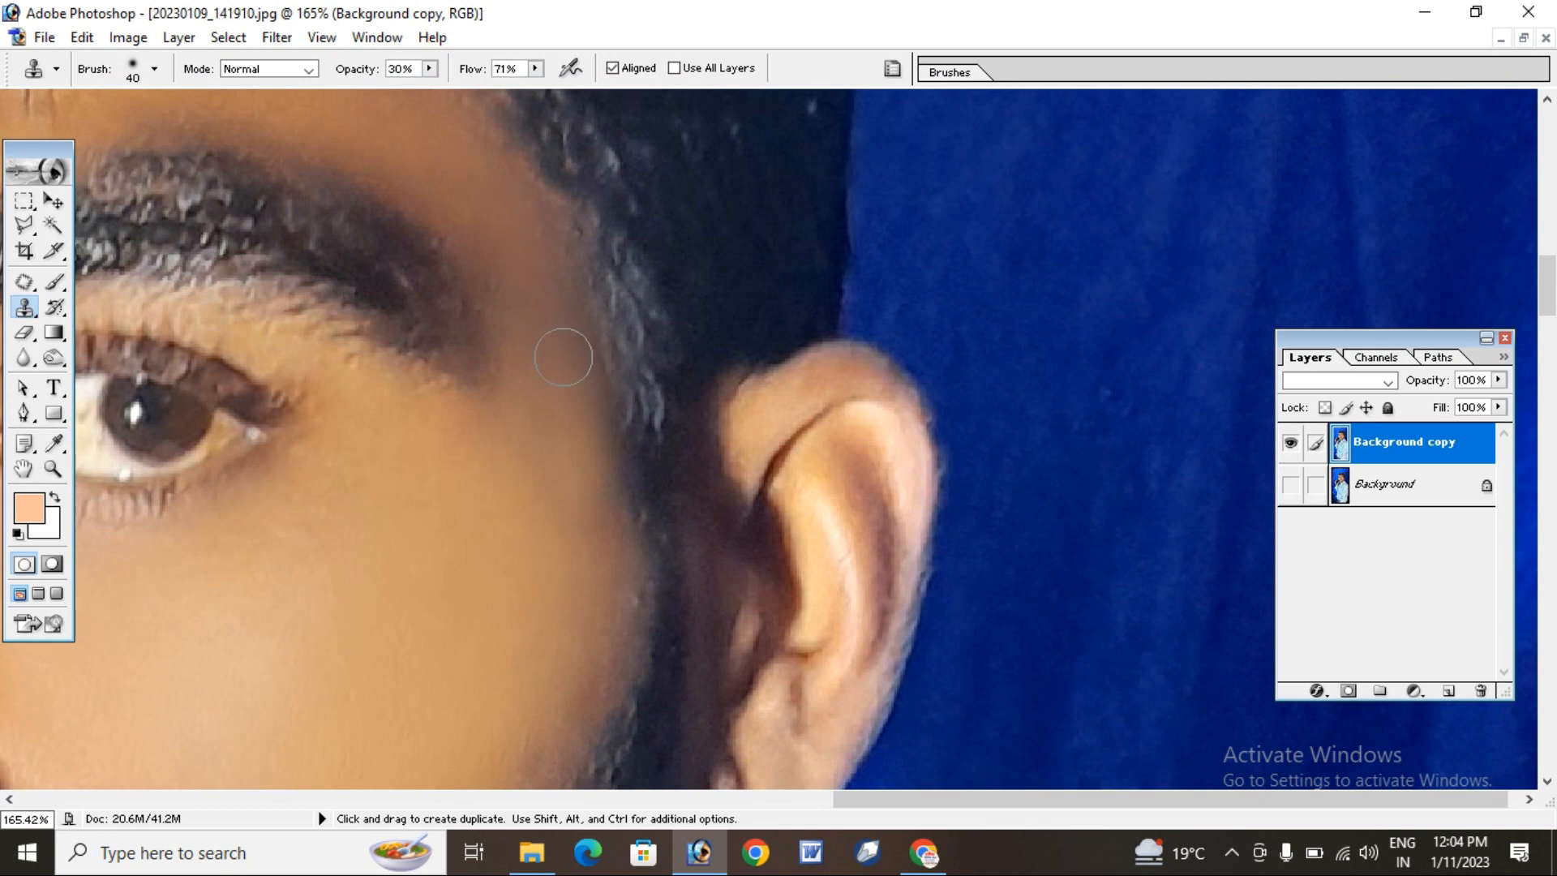
drag(535, 268, 576, 399)
drag(540, 529, 564, 428)
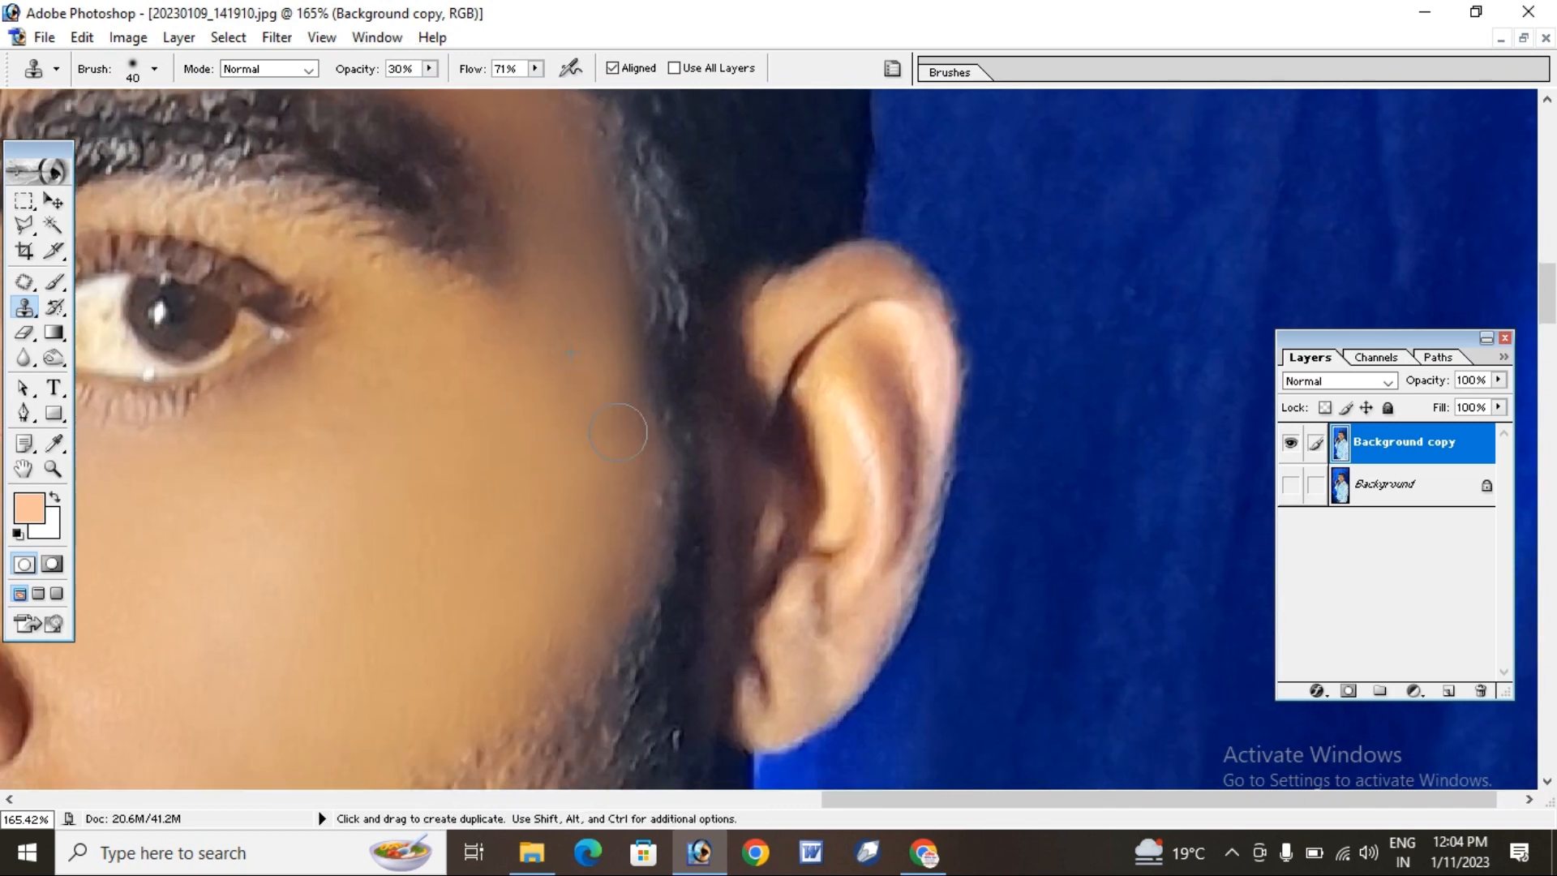
drag(567, 356, 556, 469)
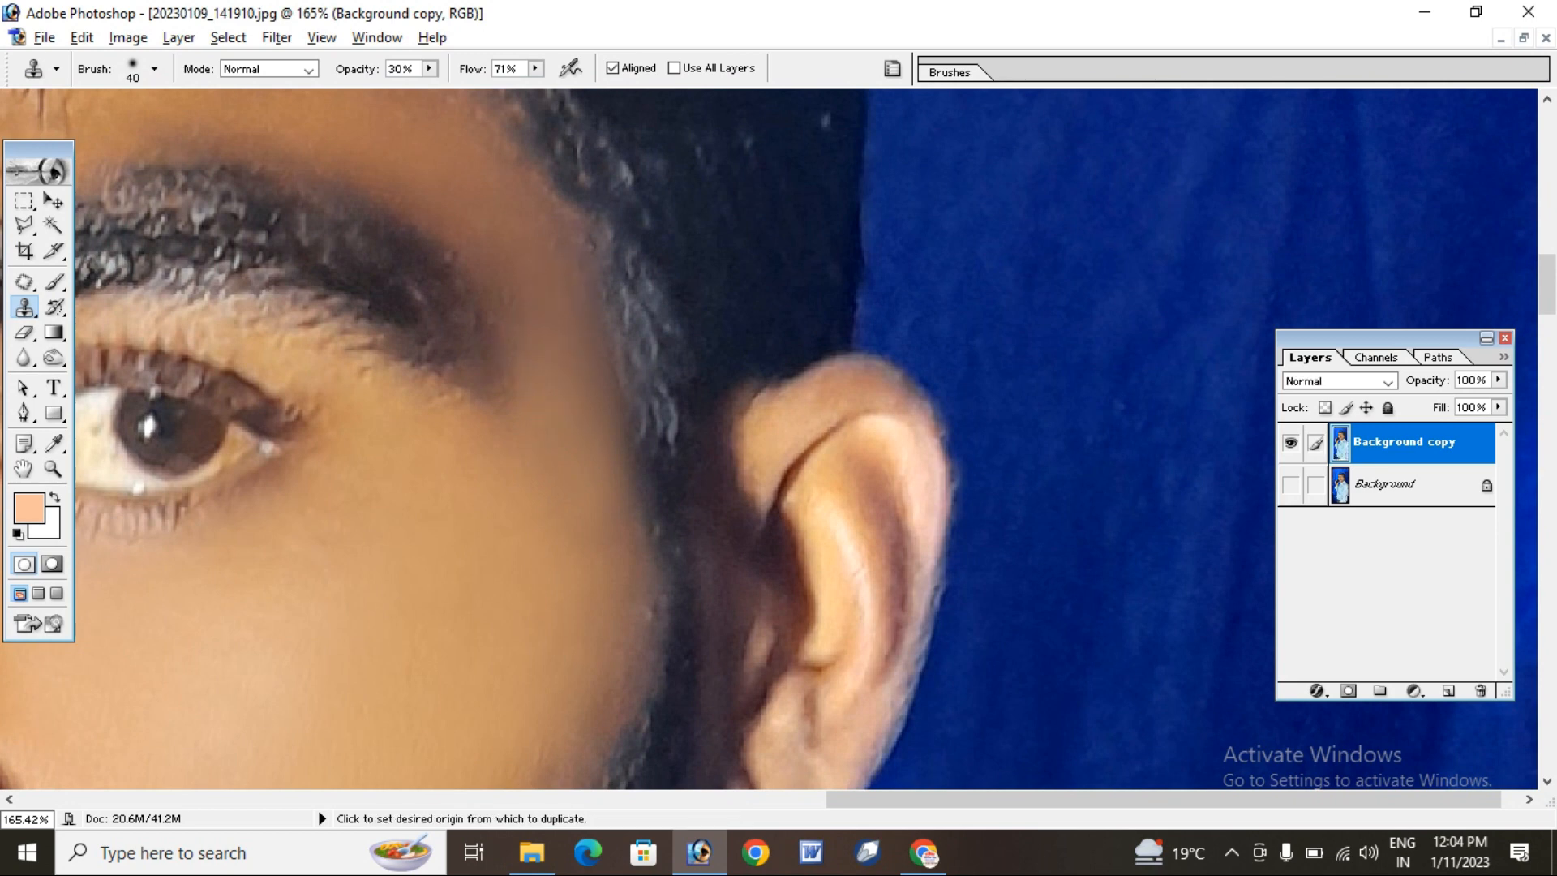
Examine the retouched face in the whole portrait for remaining blemishes
key(ctrl+0)
scroll(779, 448, up, 8)
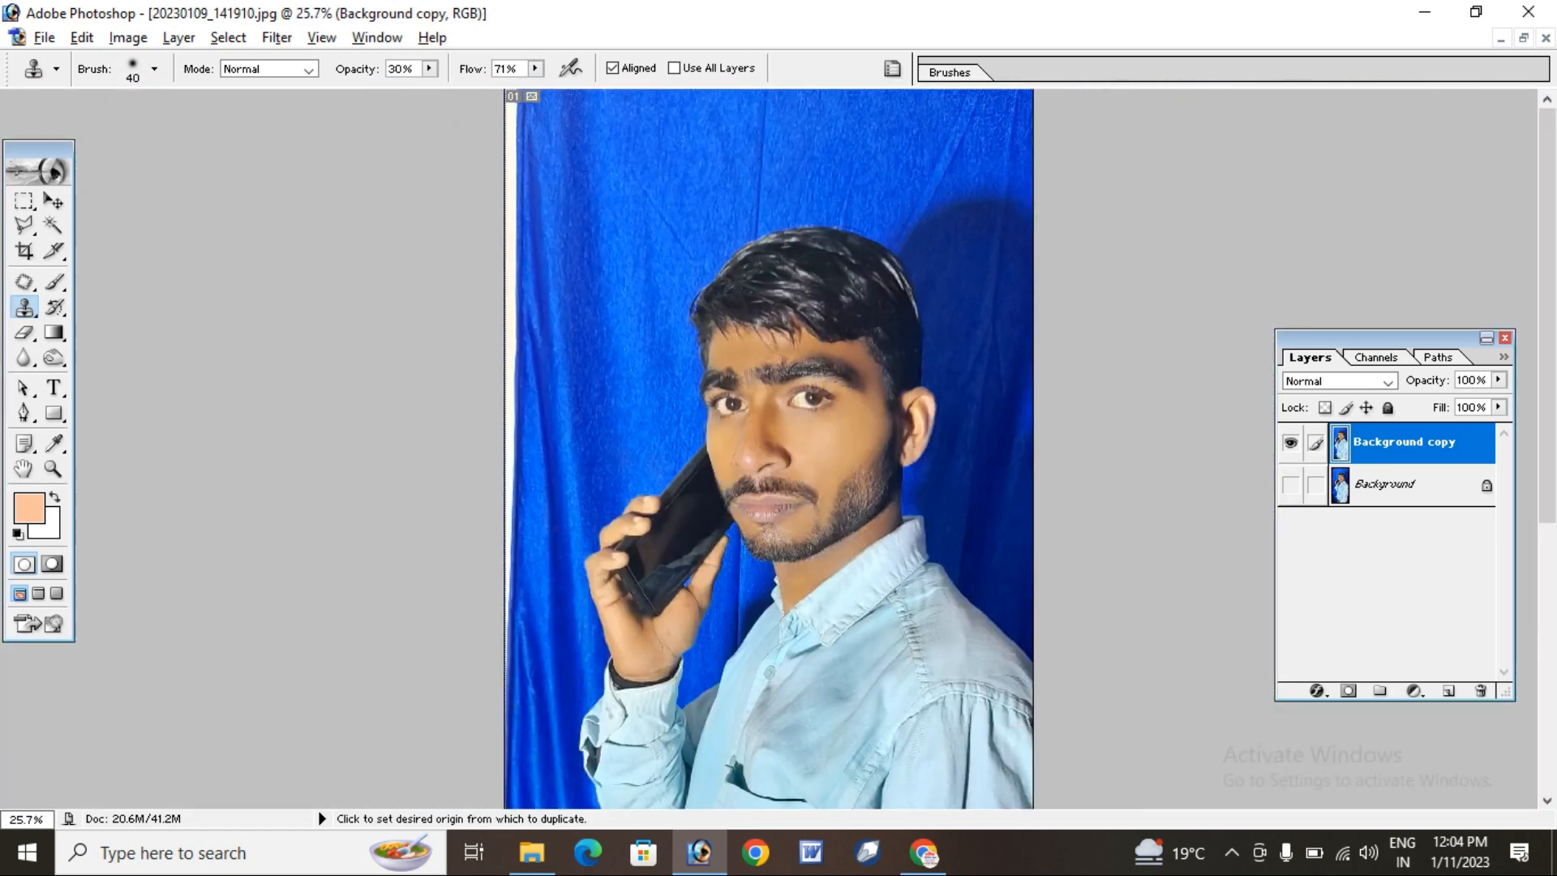
key(alt+space)
drag(779, 584, 779, 318)
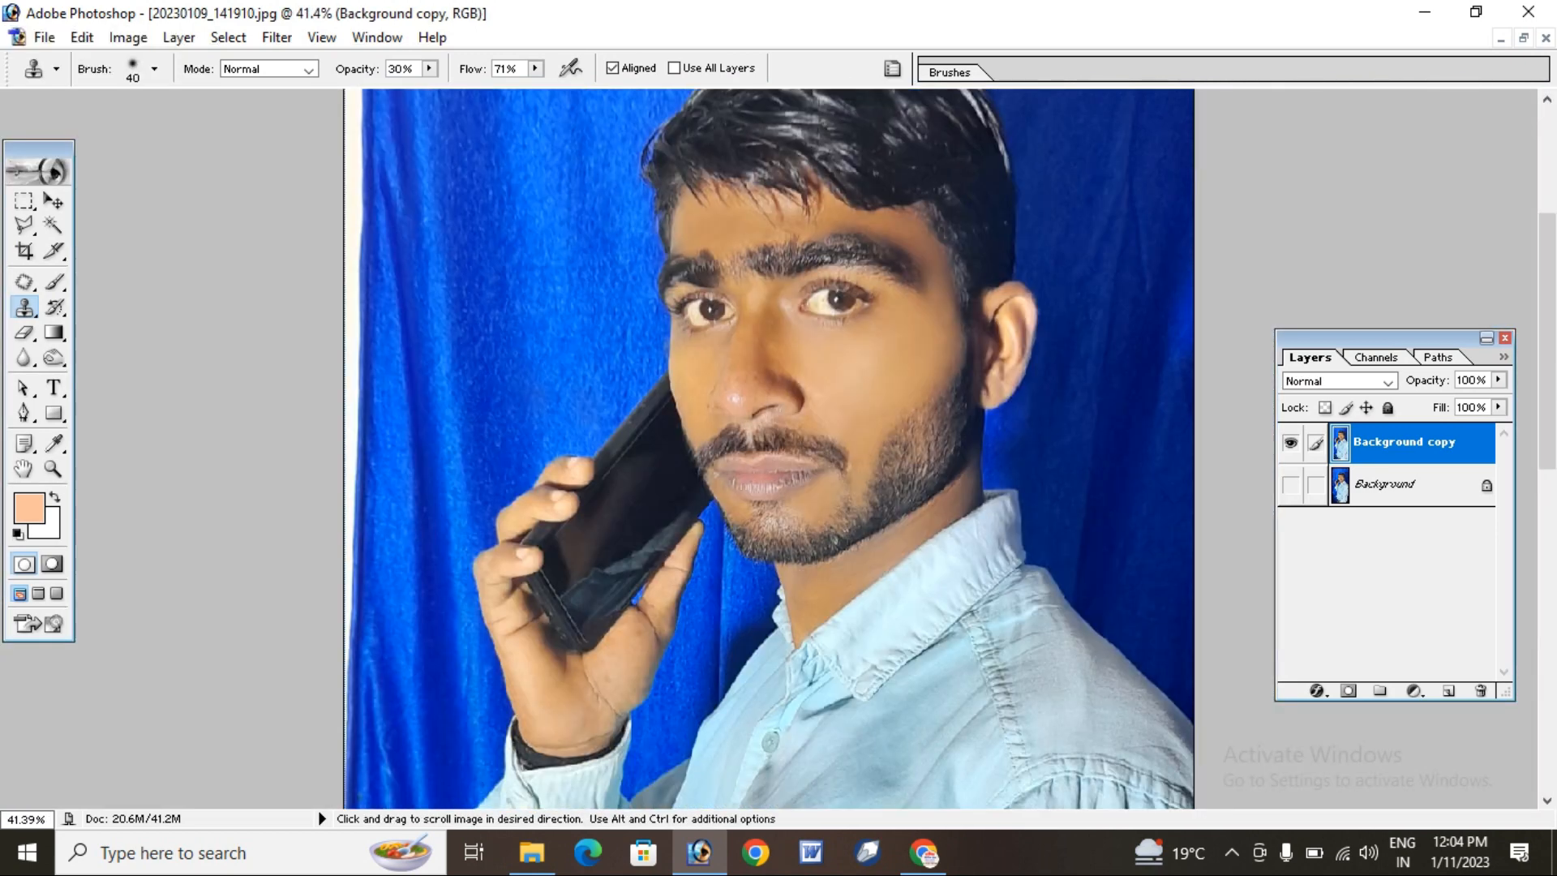
scroll(768, 448, down, 2)
key(ctrl+plus)
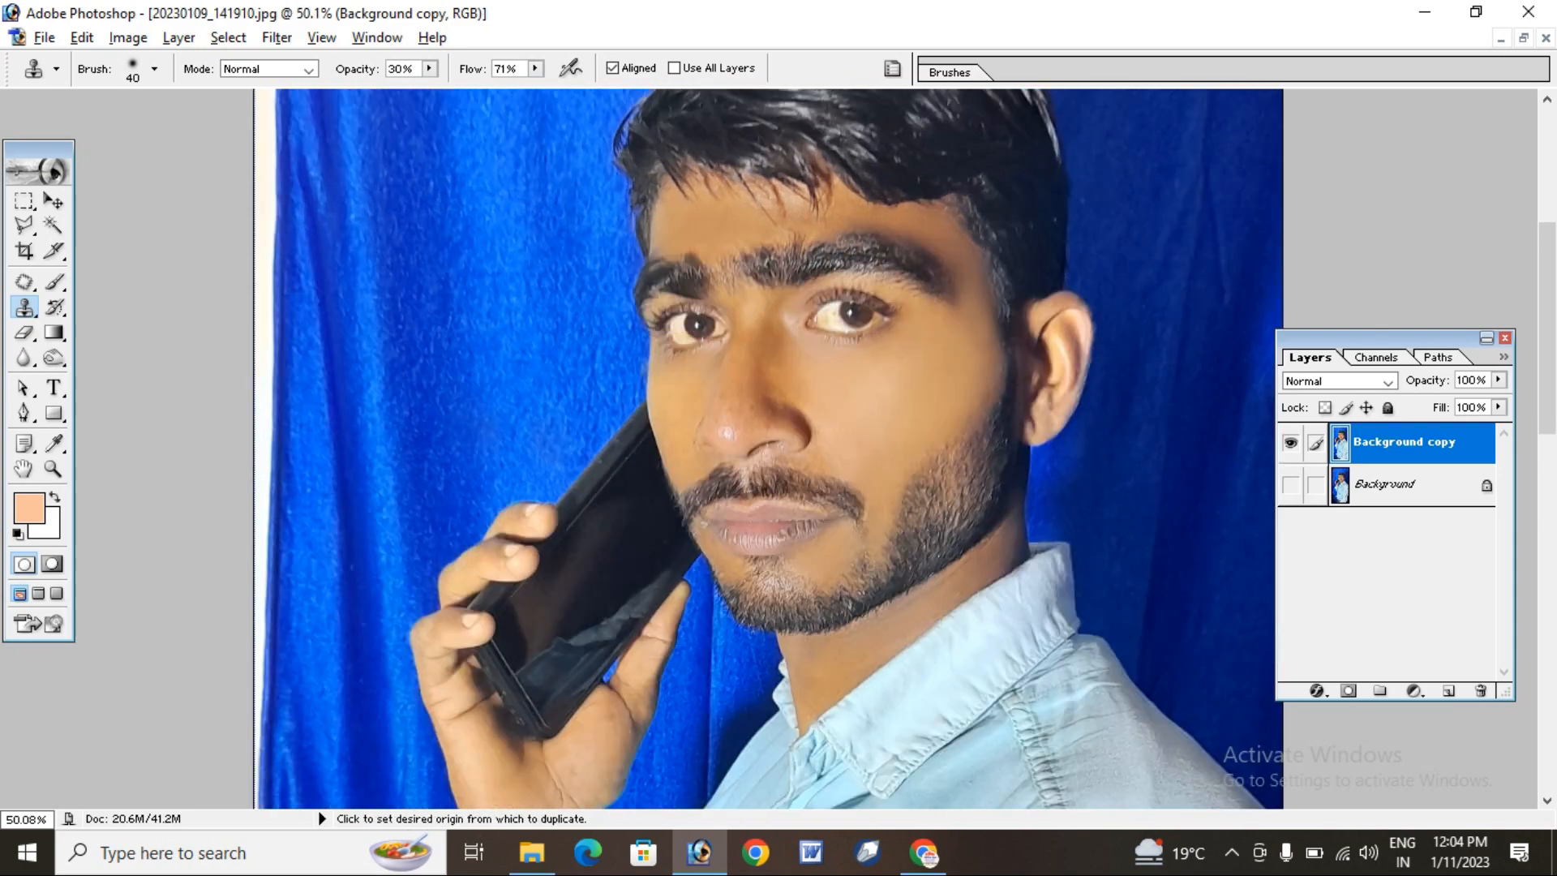
scroll(778, 448, up, 6)
key(alt+space)
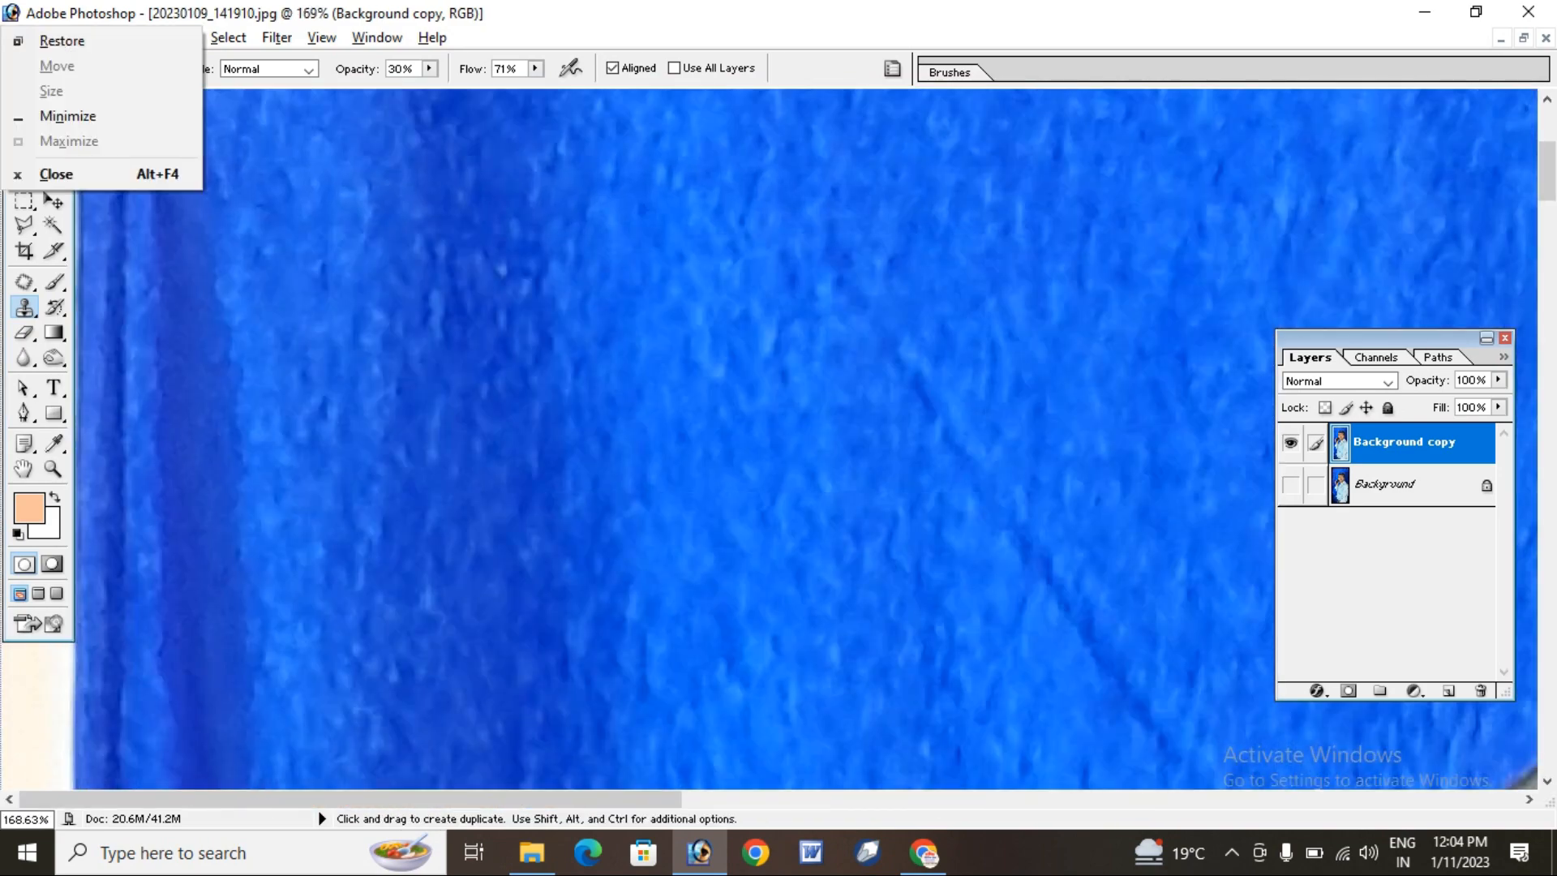
key(Escape)
Sample skin on the nose bridge and clone it over the blemish just above the nose tip
drag(1119, 730, 594, 235)
scroll(593, 235, up, 1)
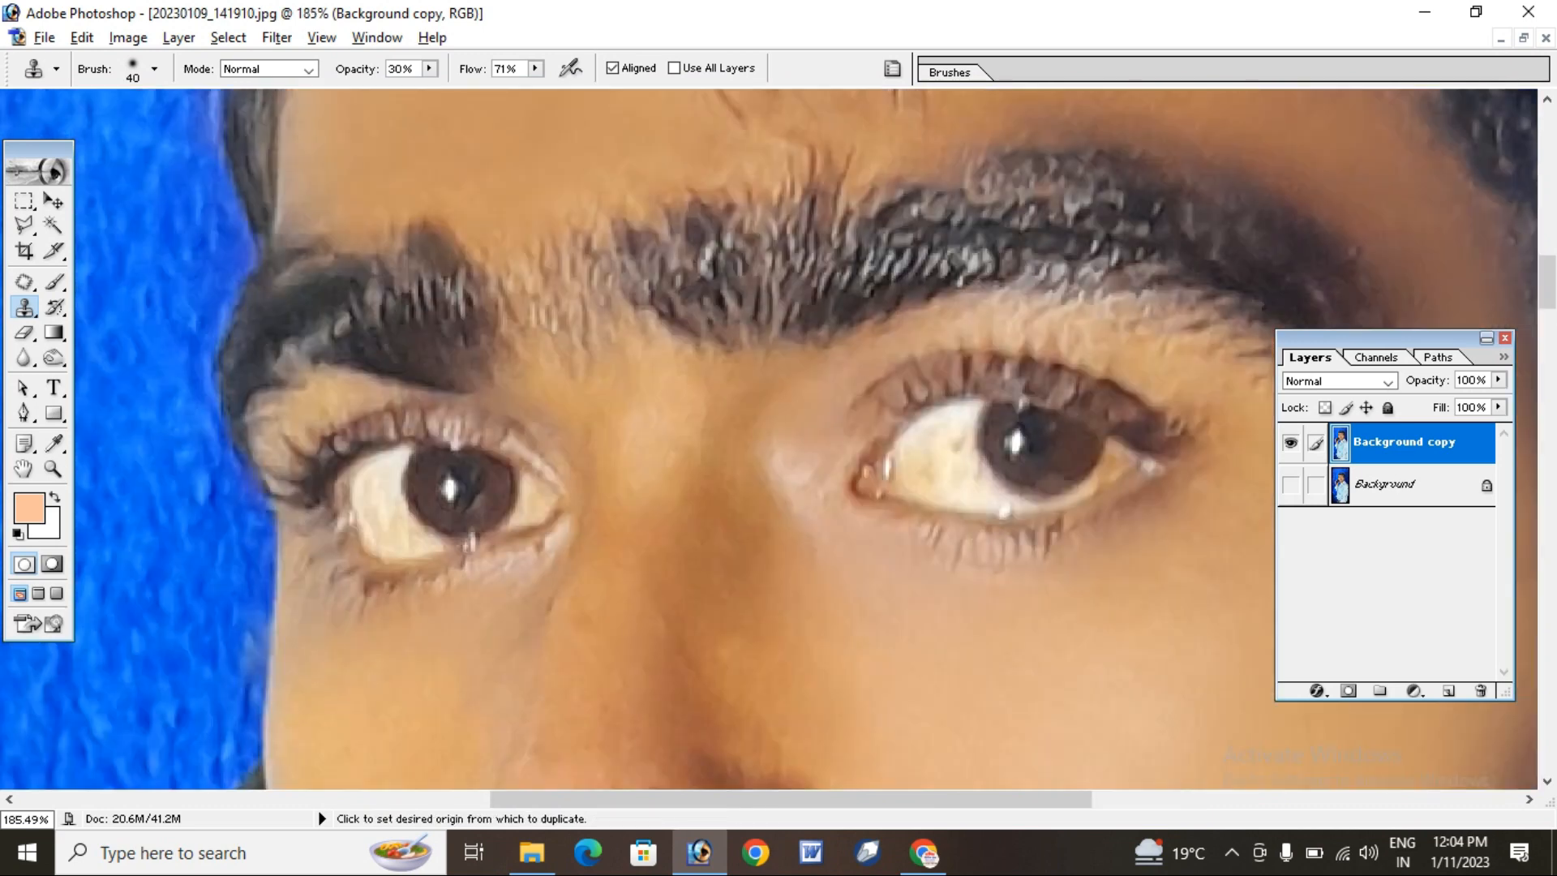
key(alt+space)
drag(763, 567, 584, 243)
drag(456, 271, 485, 324)
scroll(566, 214, up, 1)
key(alt+space)
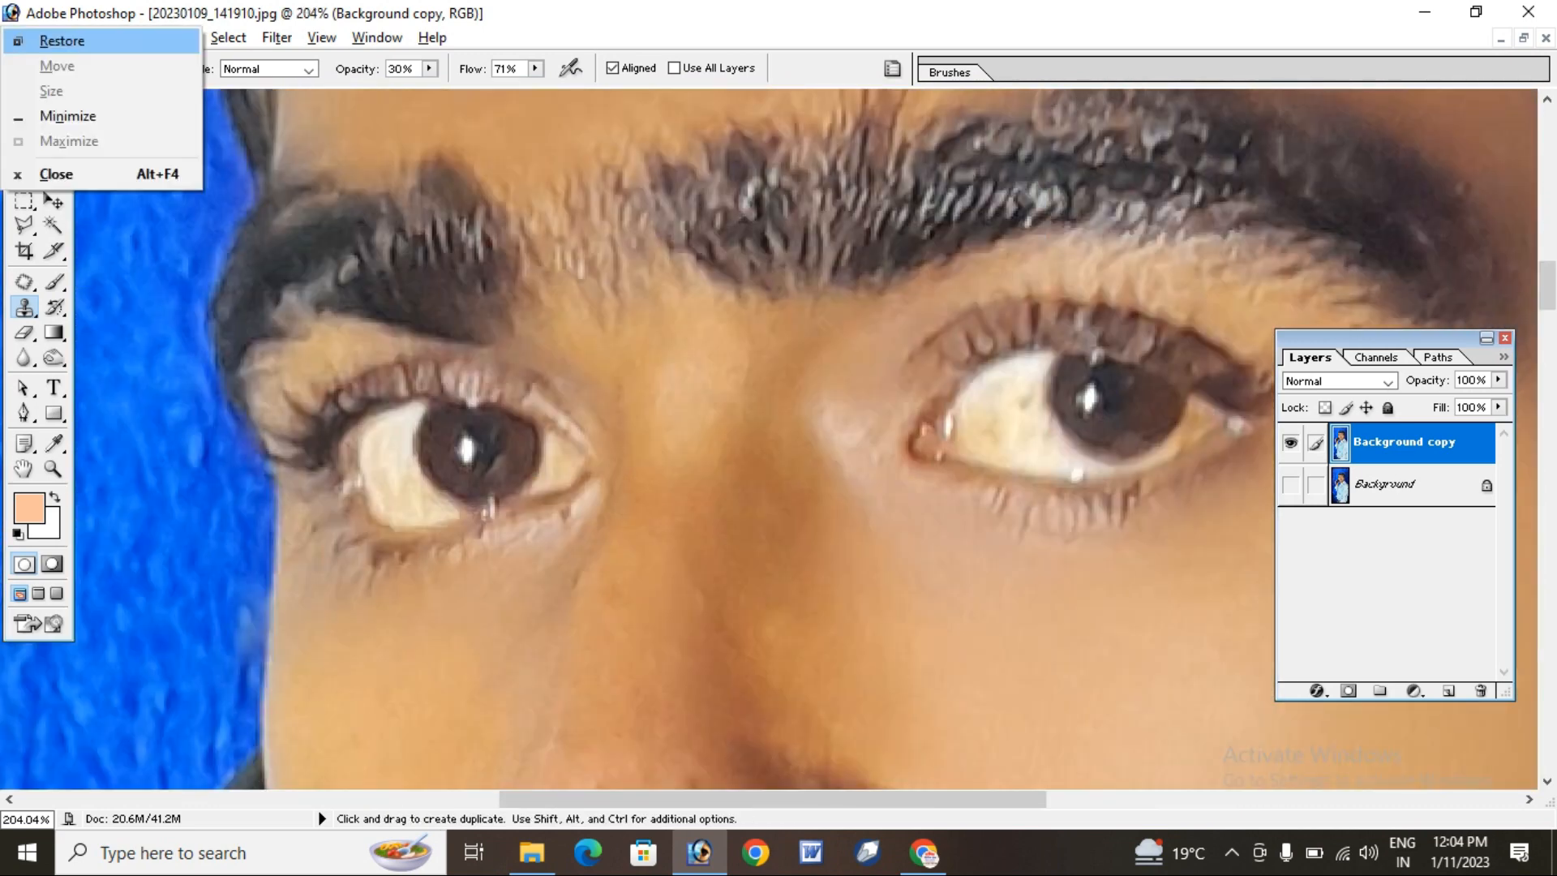
drag(714, 568, 560, 321)
alt+click(485, 406)
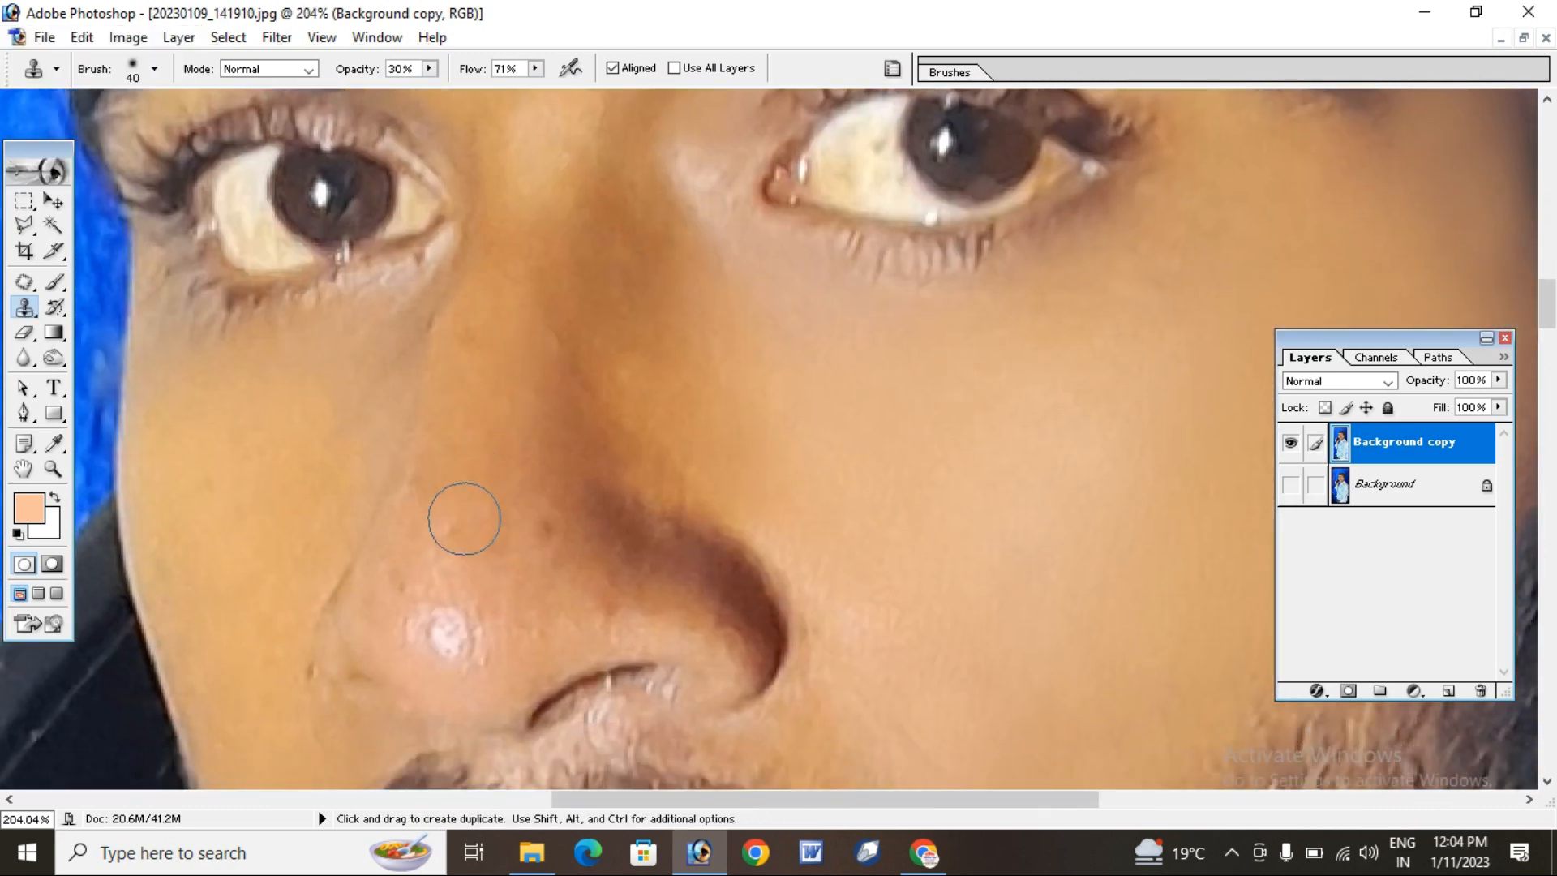
mouse_move(452, 525)
mouse_down()
mouse_move(469, 474)
mouse_move(431, 555)
mouse_up()
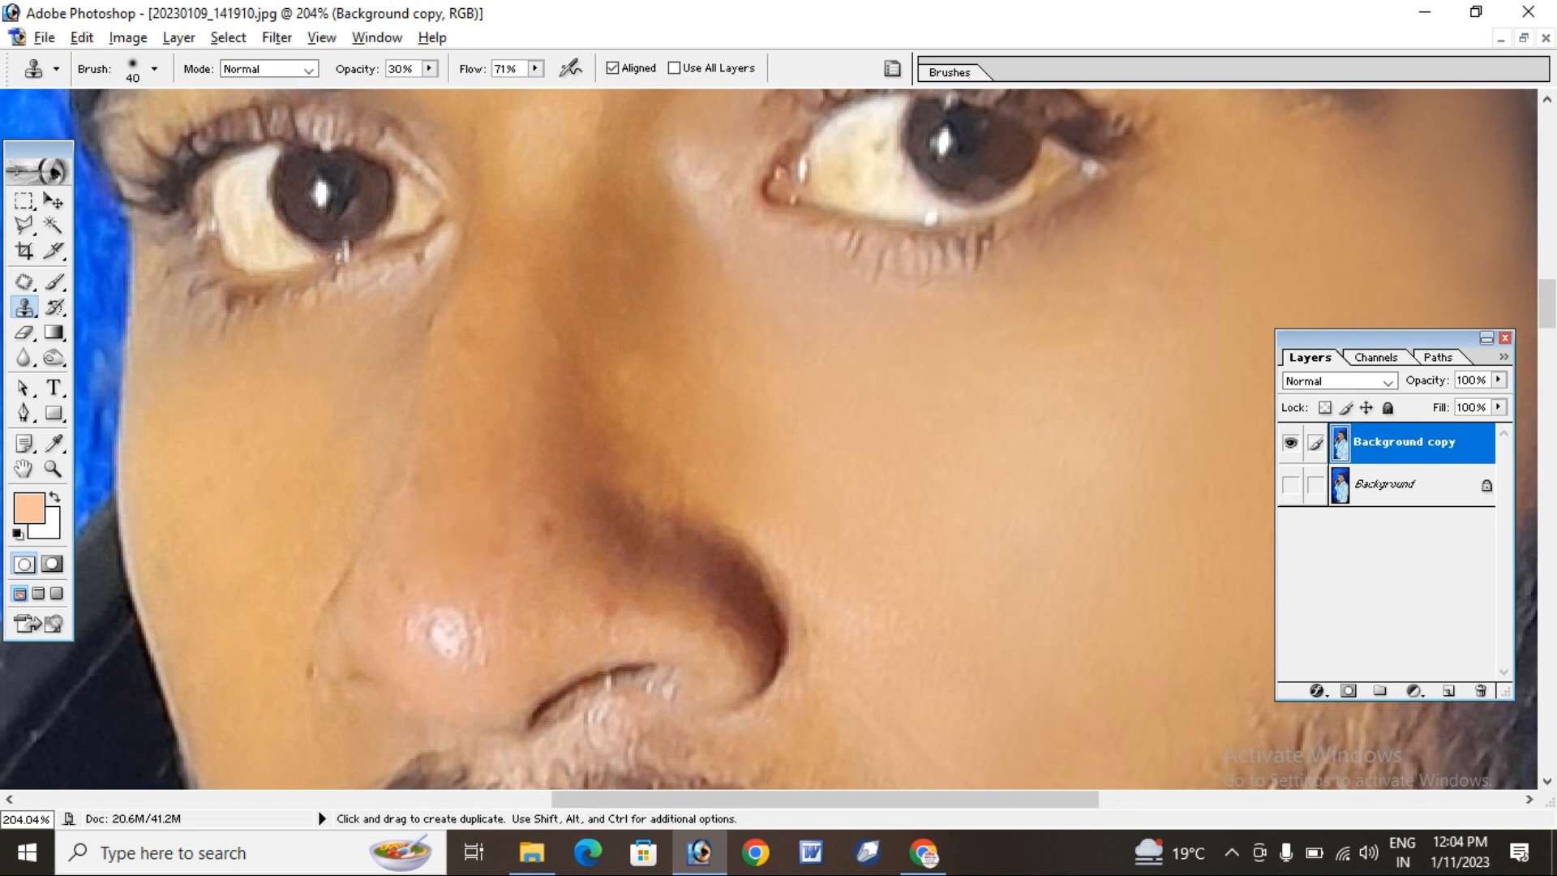
Set the clone brush to 24 px and clone skin over the dark spot on the side of the nose
right_click(537, 433)
text(2)
key(Return)
right_click(553, 521)
key(shift+Up)
key(shift+Up)
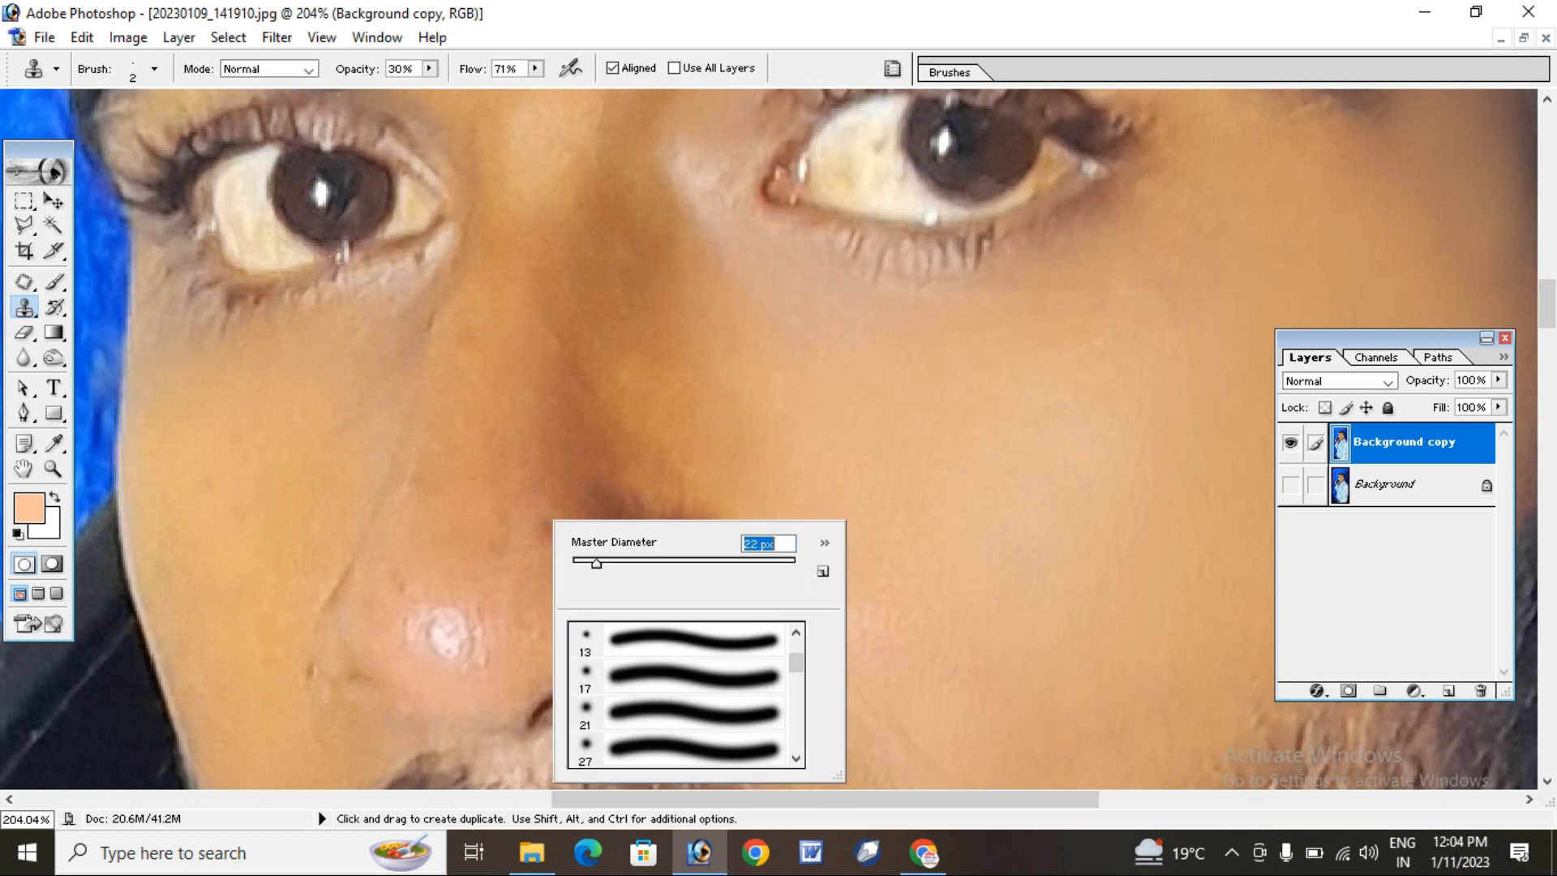
key(Return)
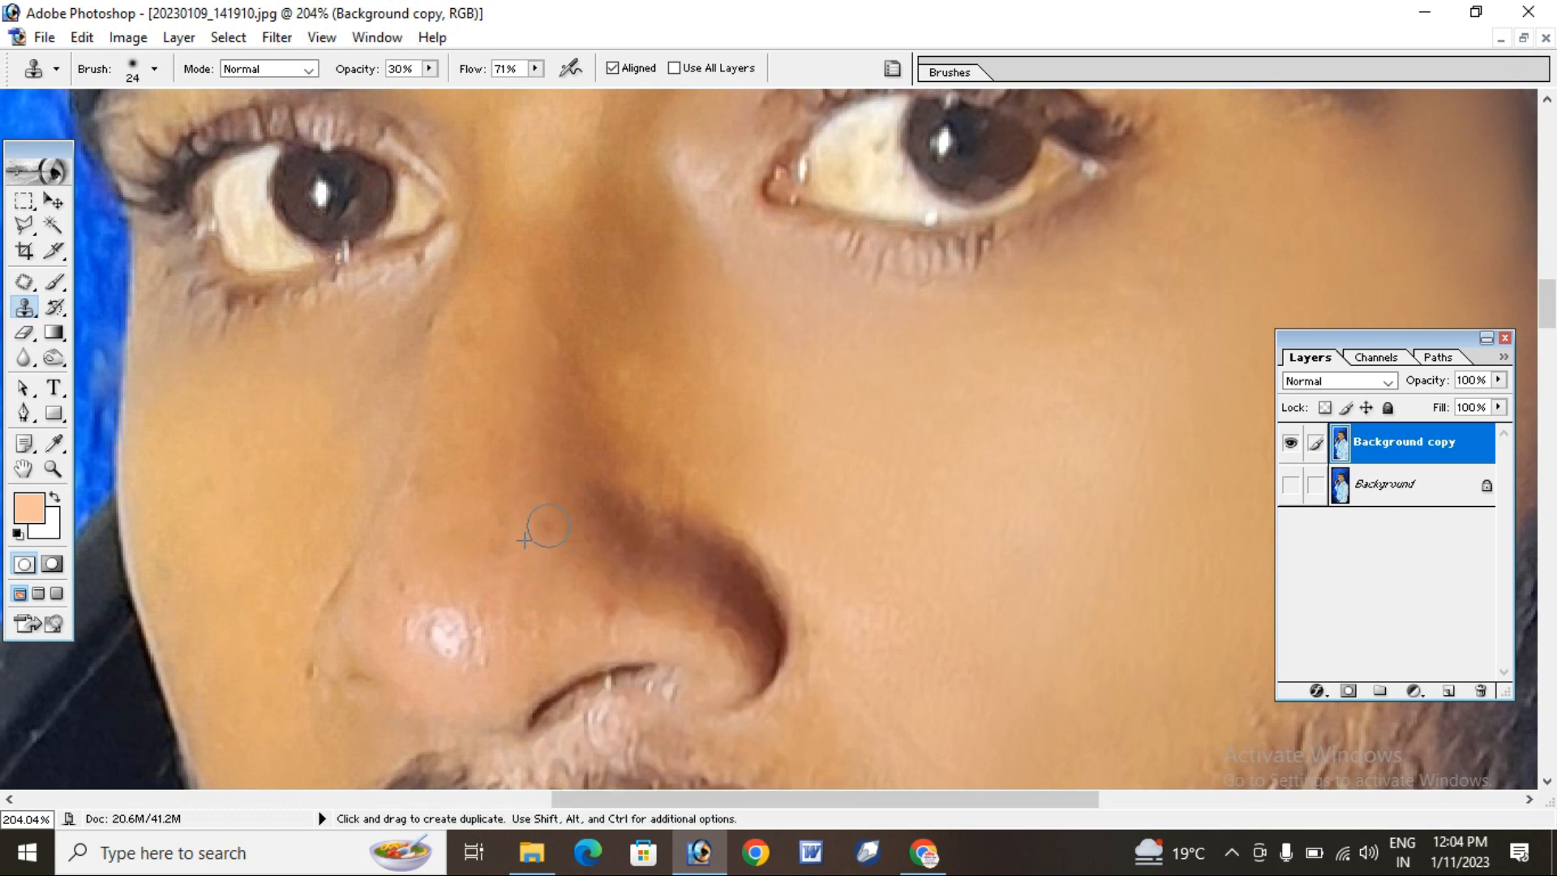
alt+click(547, 536)
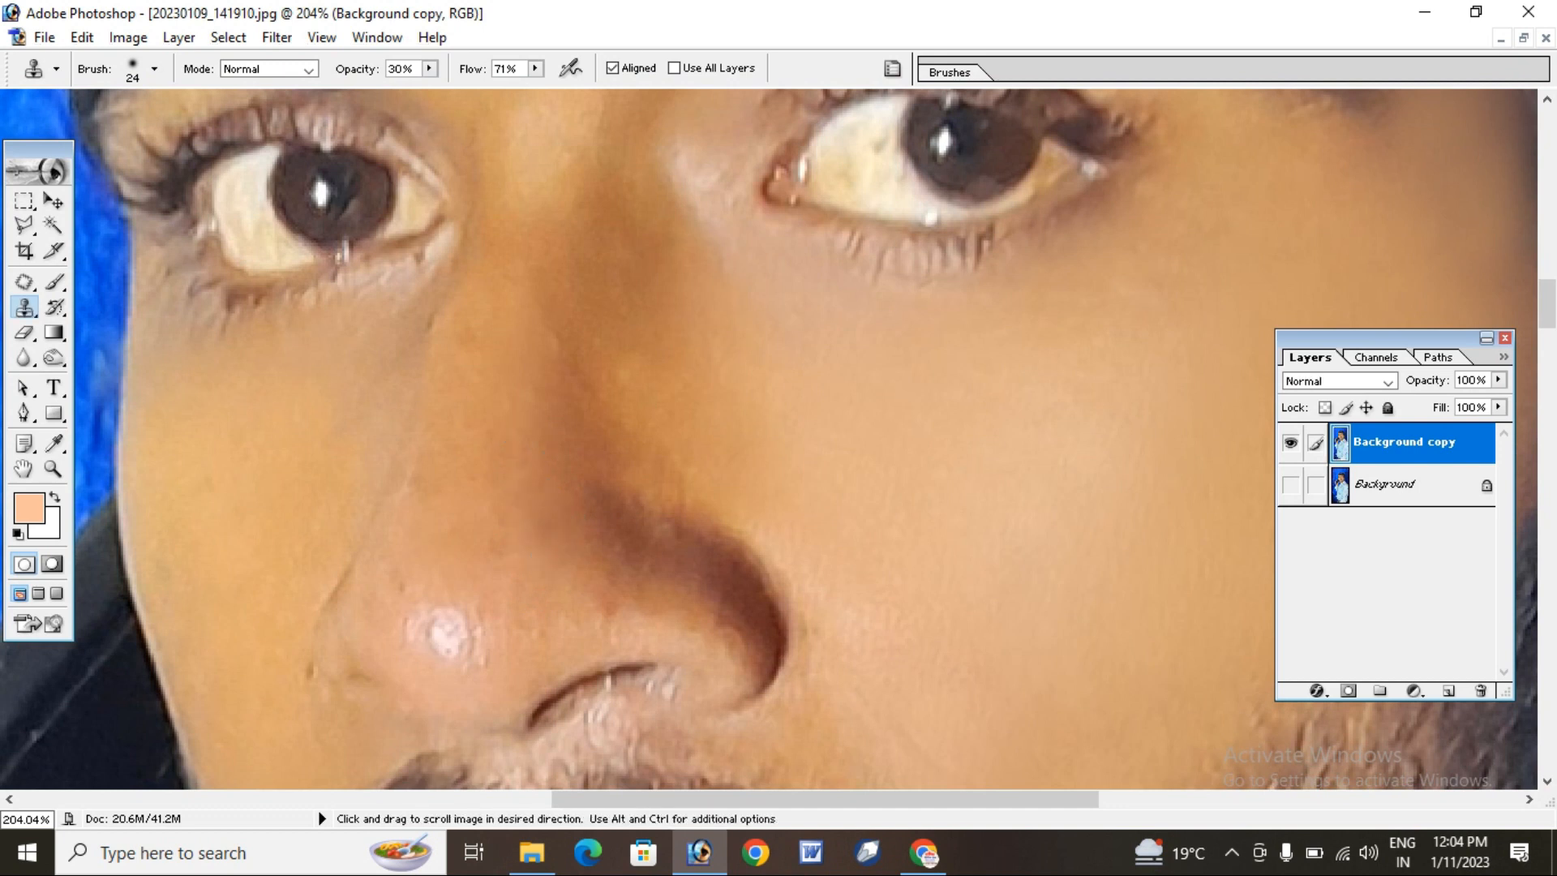
Smooth the skin below the image-left eye and alongside the nose bridge with cloned skin
scroll(562, 516, up, 2)
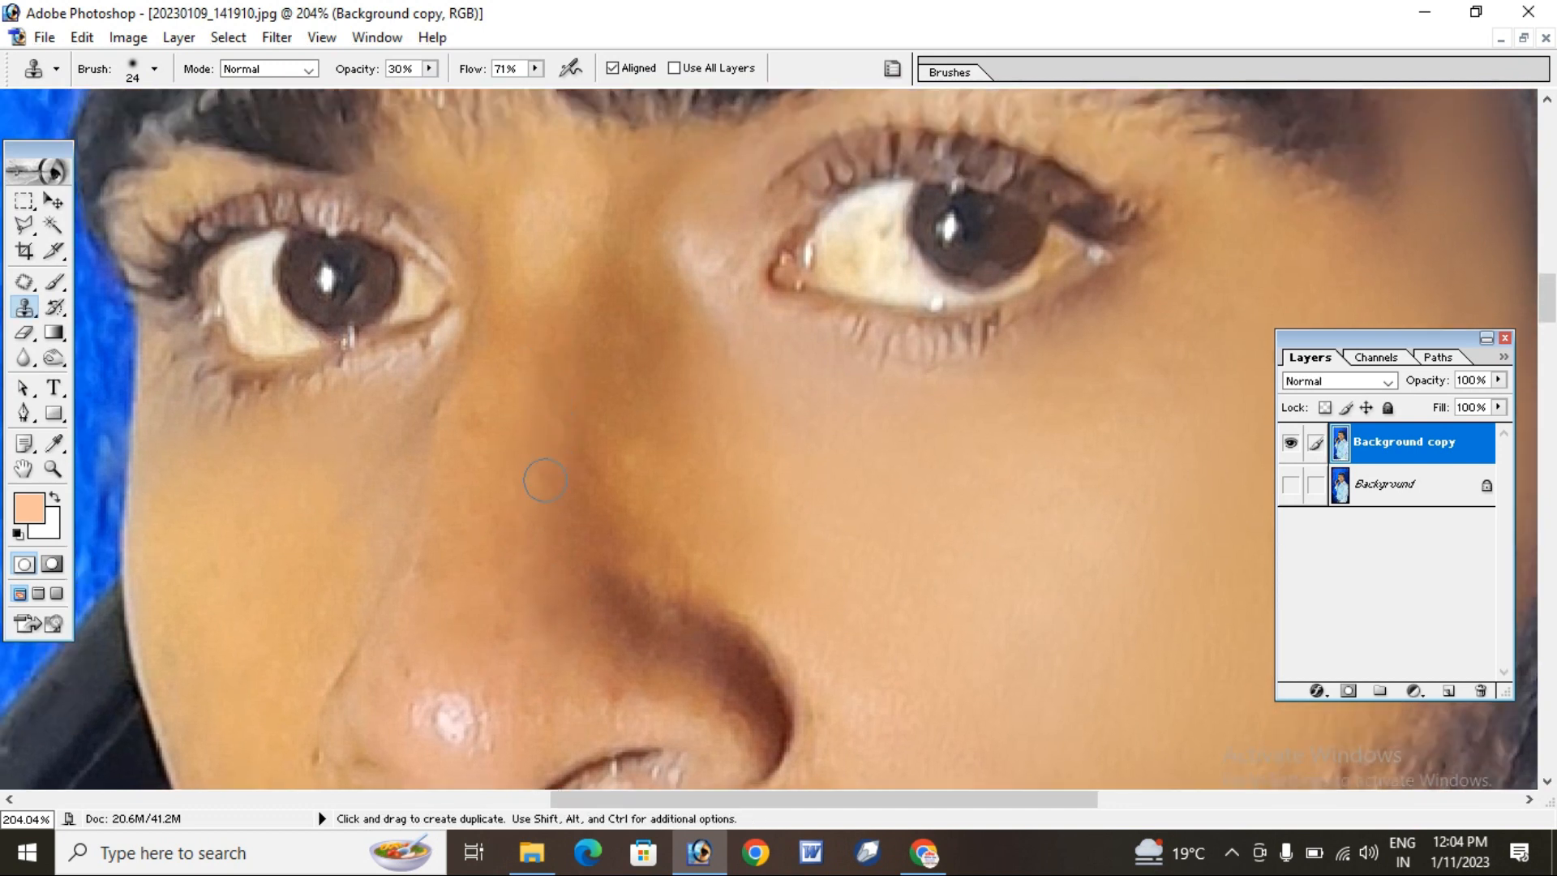
scroll(445, 531, left, 2)
scroll(445, 531, up, 1)
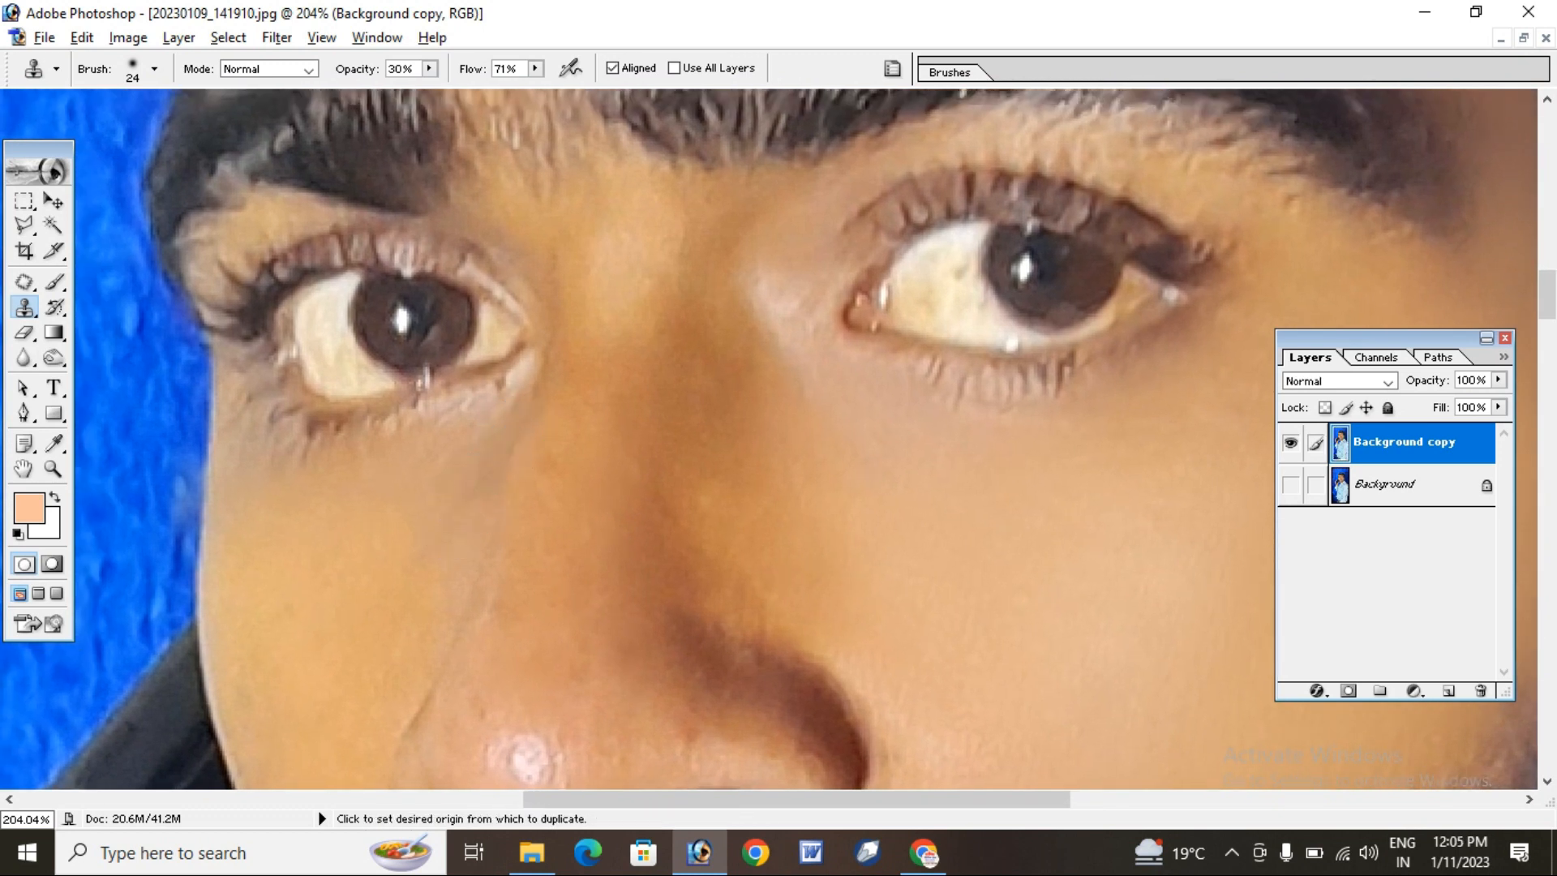
click(482, 510)
scroll(462, 486, down, 1)
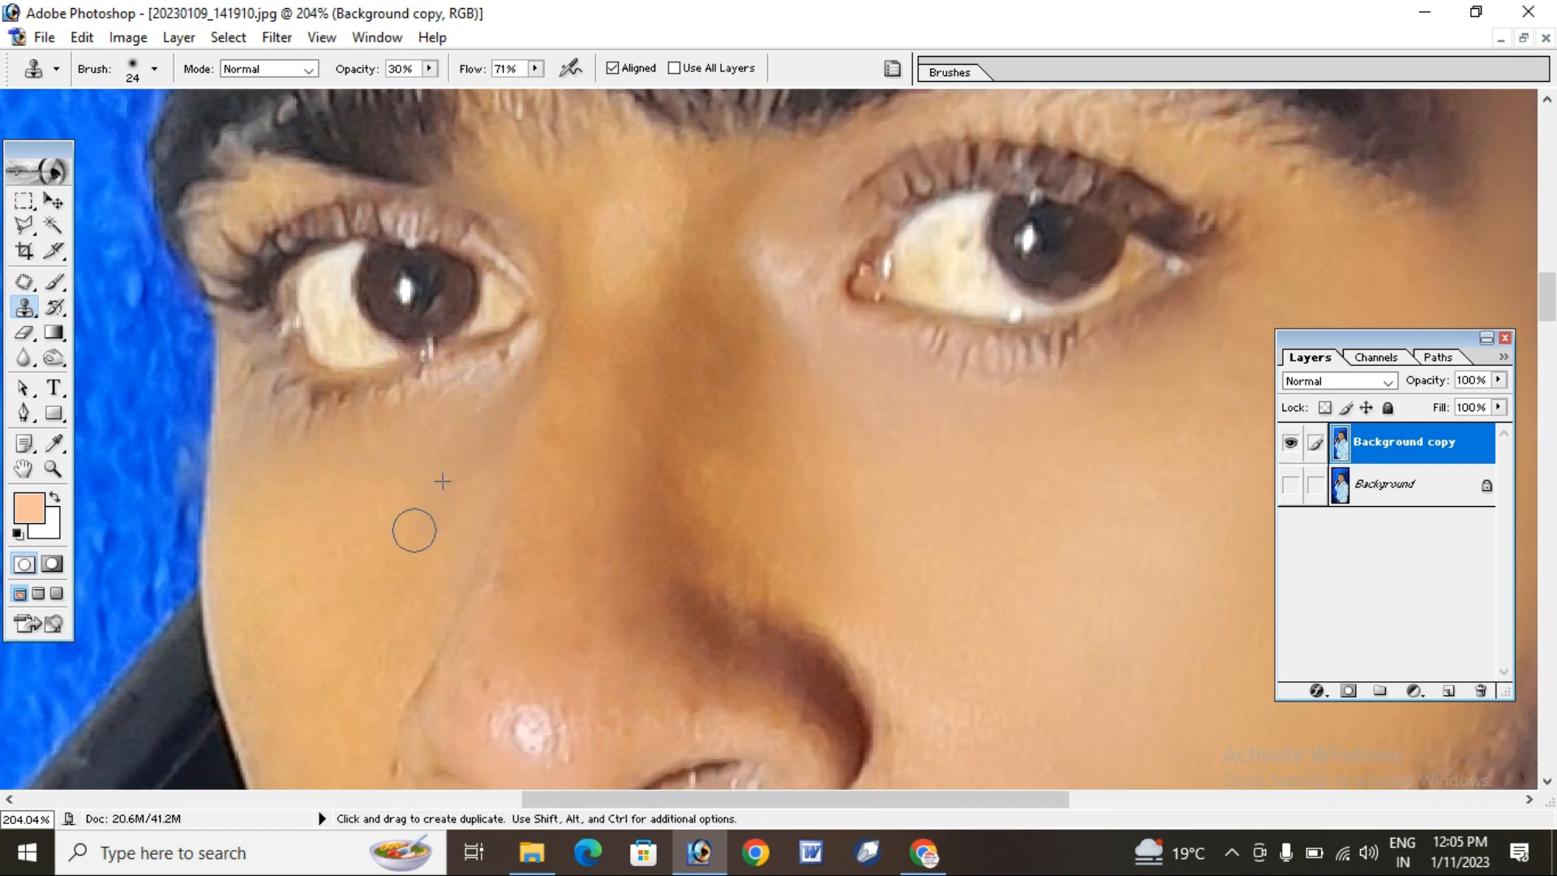
click(490, 432)
key(space)
drag(422, 513, 514, 563)
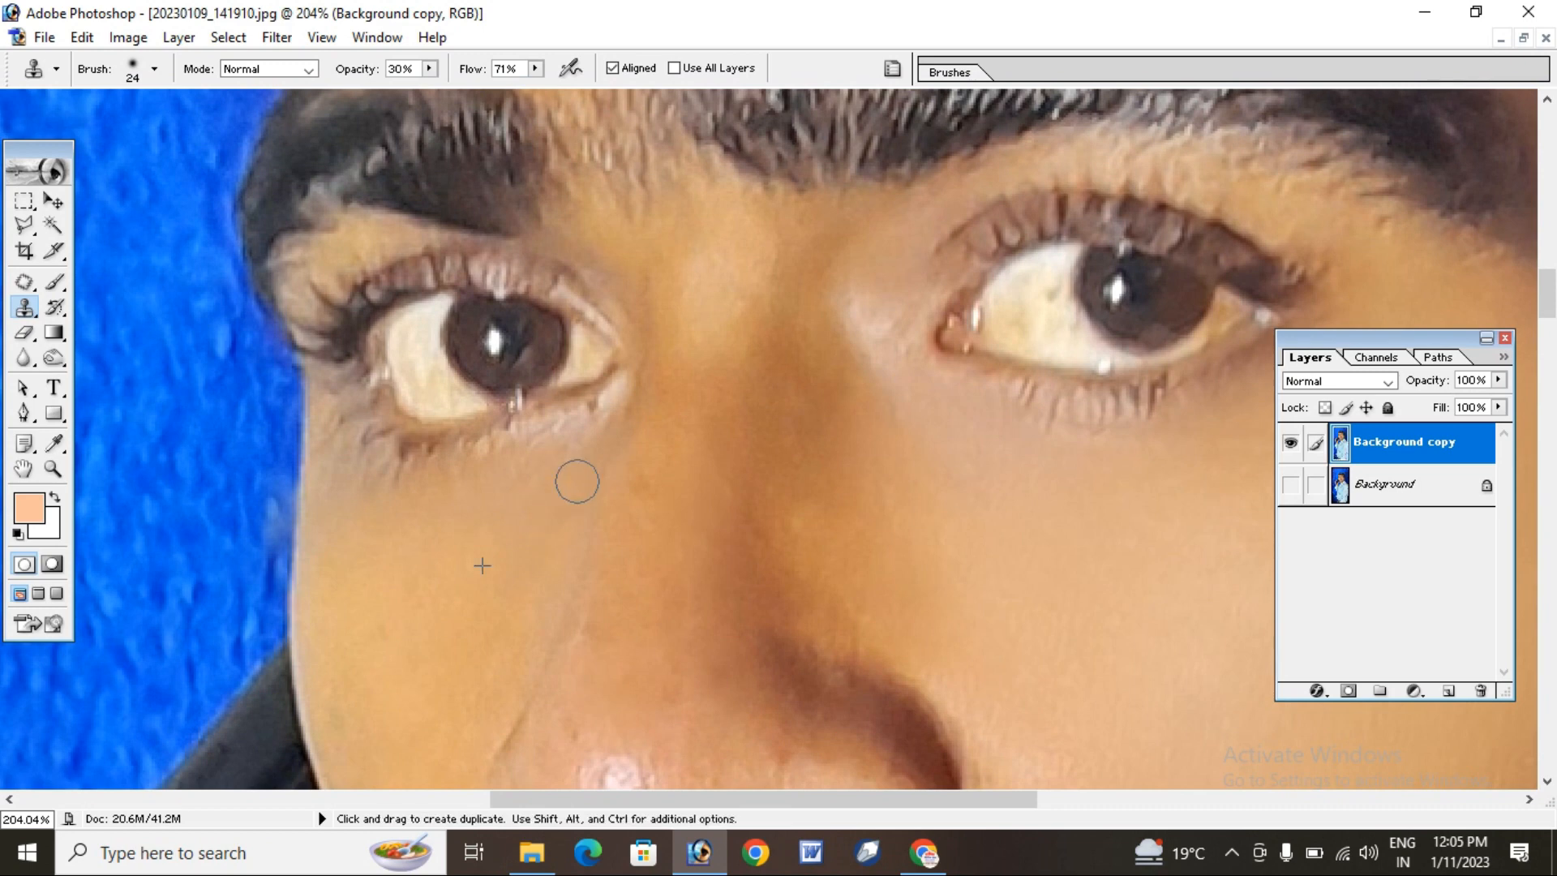
Clone cheek skin over the crease beside the image-left nose wing and the cheek next to the phone
scroll(576, 480, down, 5)
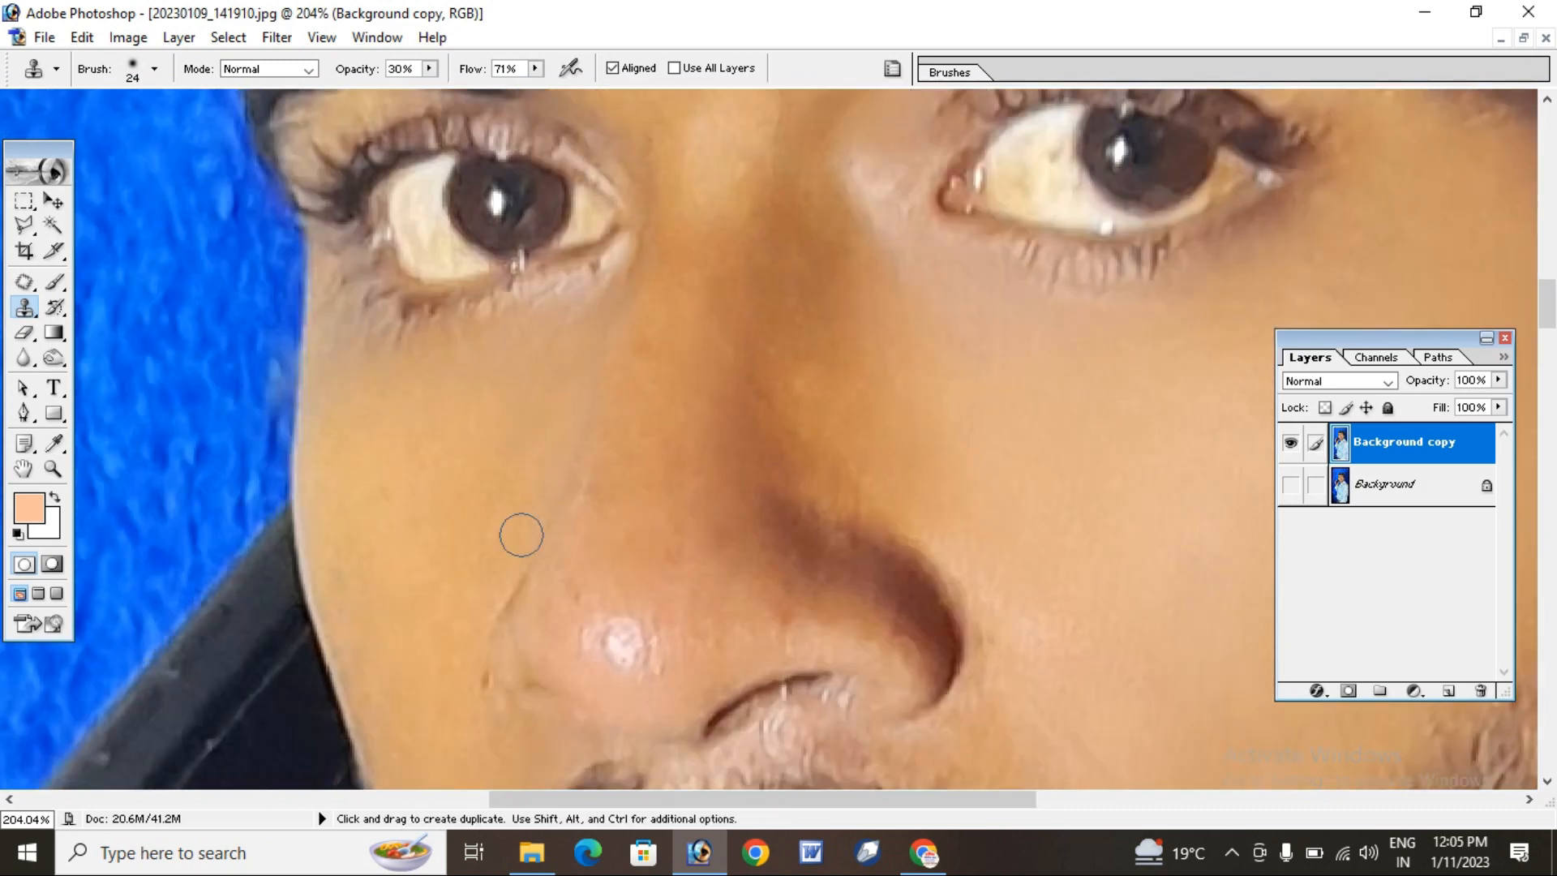
drag(459, 670, 476, 576)
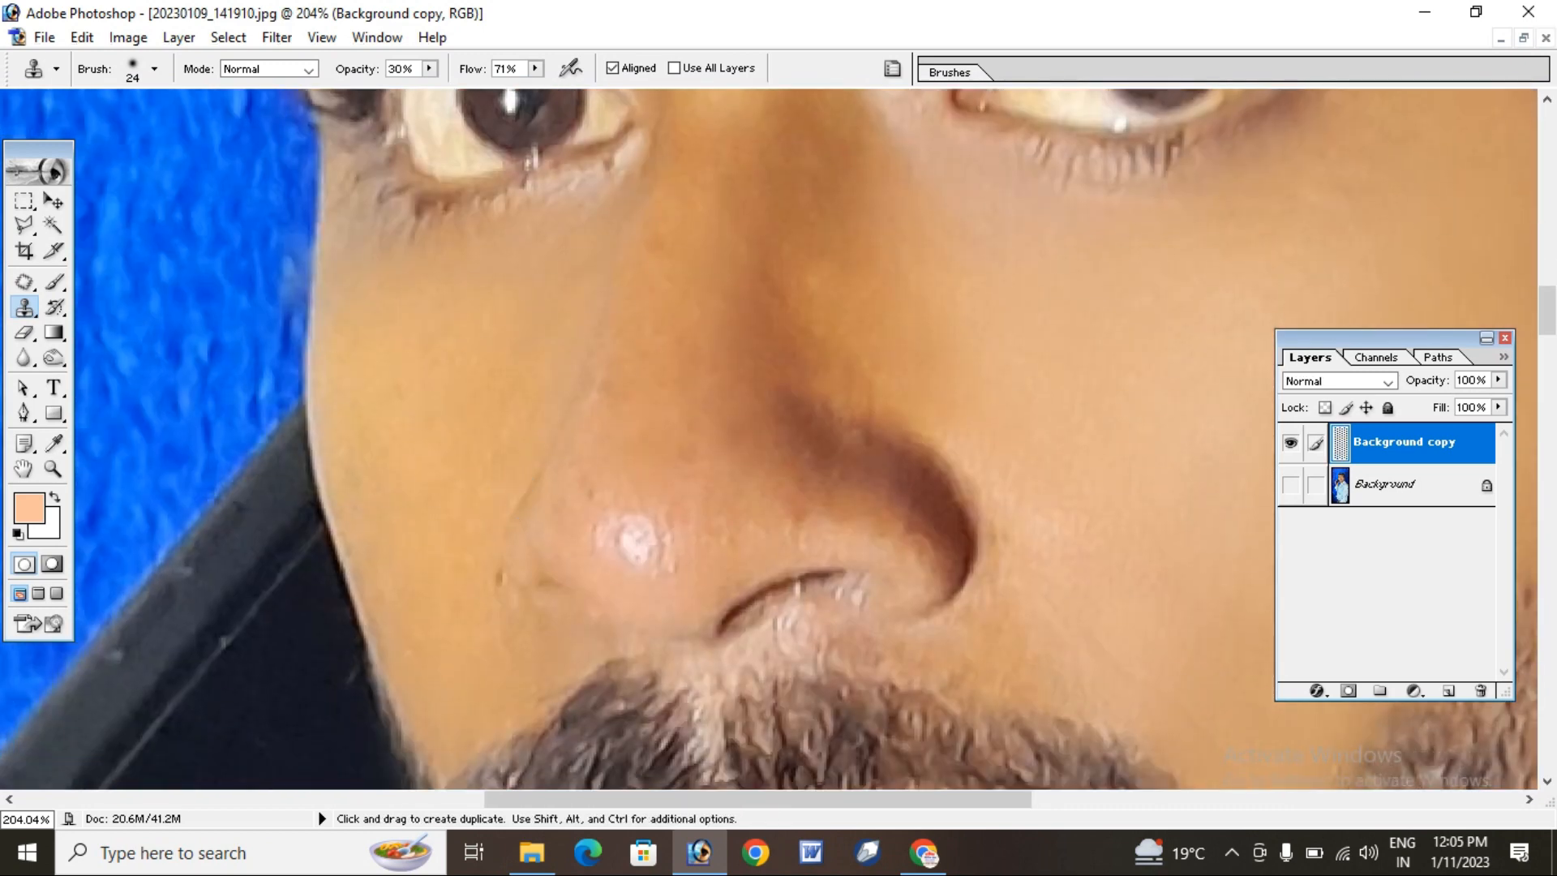
alt+click(388, 451)
alt+click(402, 564)
click(404, 641)
Apply the JPEG Clean Up noise filter to the retouched layer with a smoothness of 10
scroll(402, 683, down, 8)
scroll(770, 446, down, 4)
scroll(770, 446, up, 3)
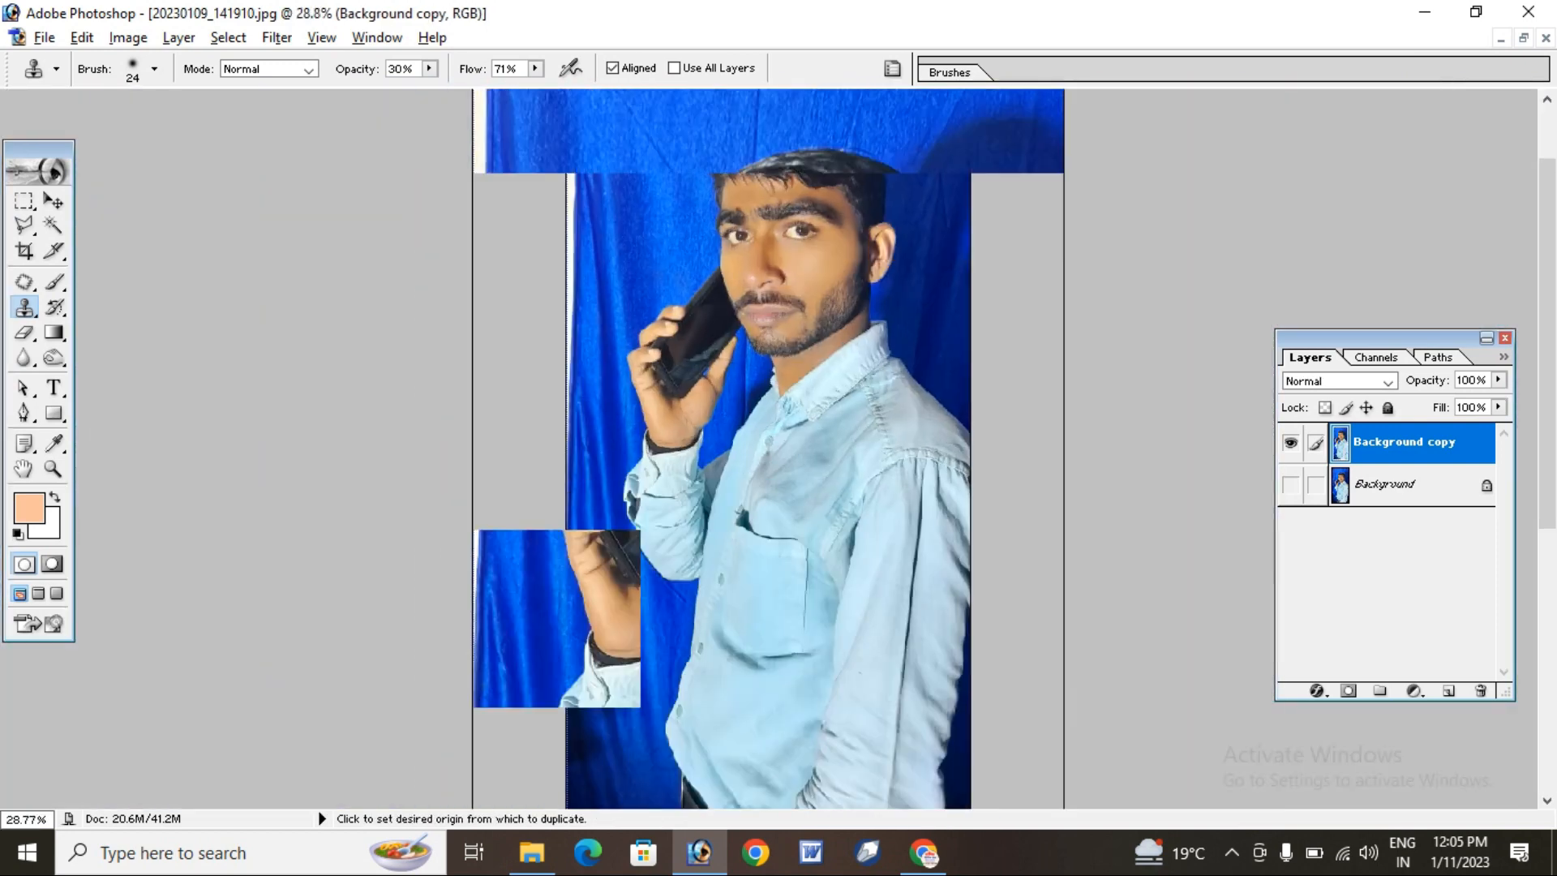
scroll(770, 446, down, 1)
scroll(770, 446, up, 2)
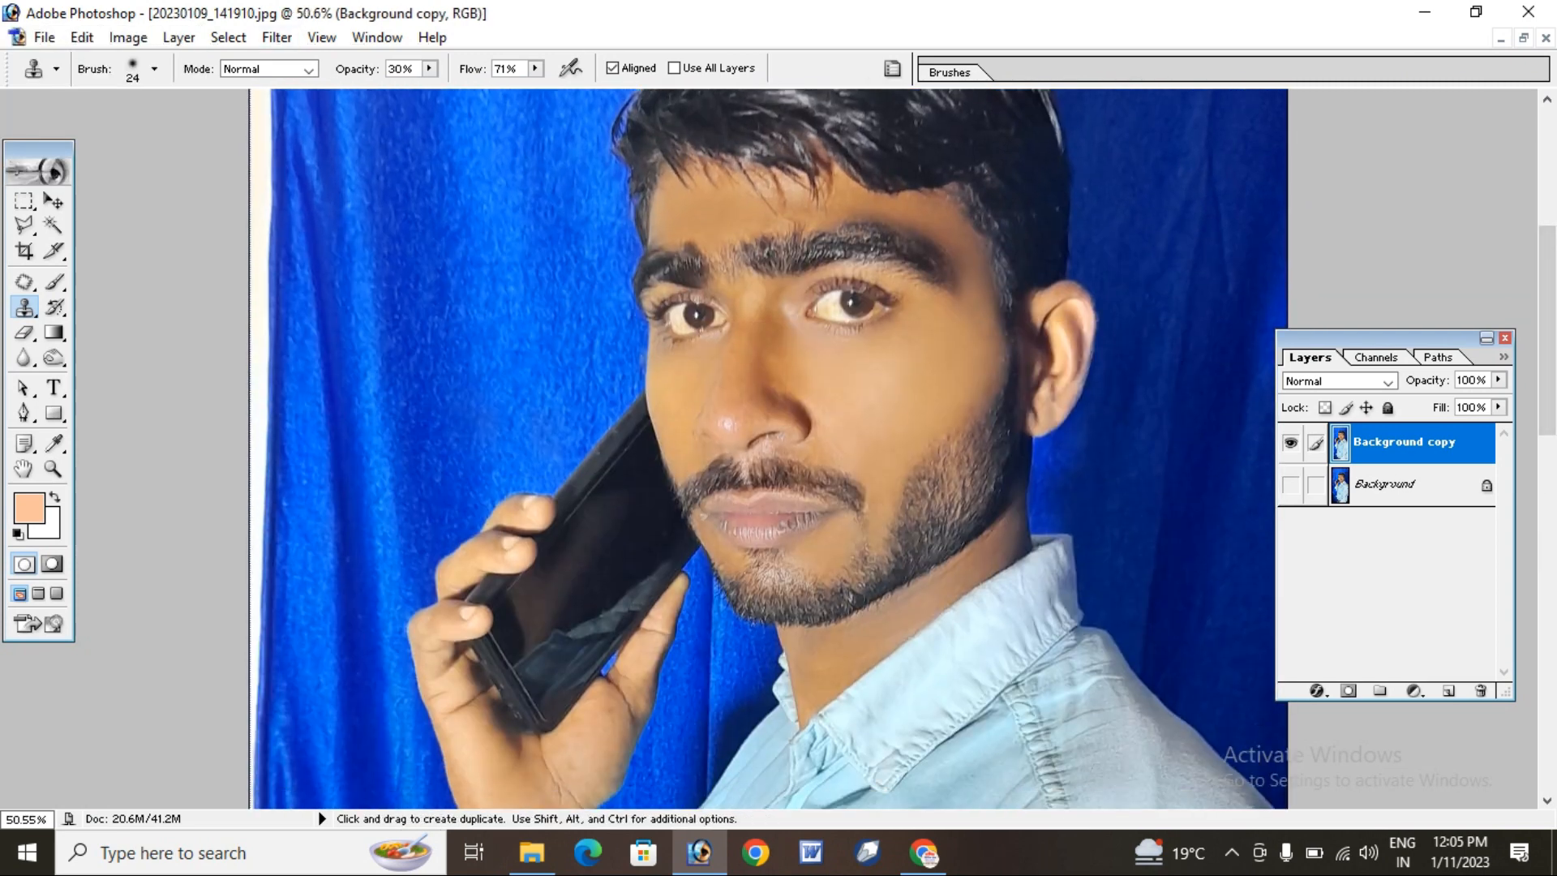
click(277, 38)
mouse_move(487, 279)
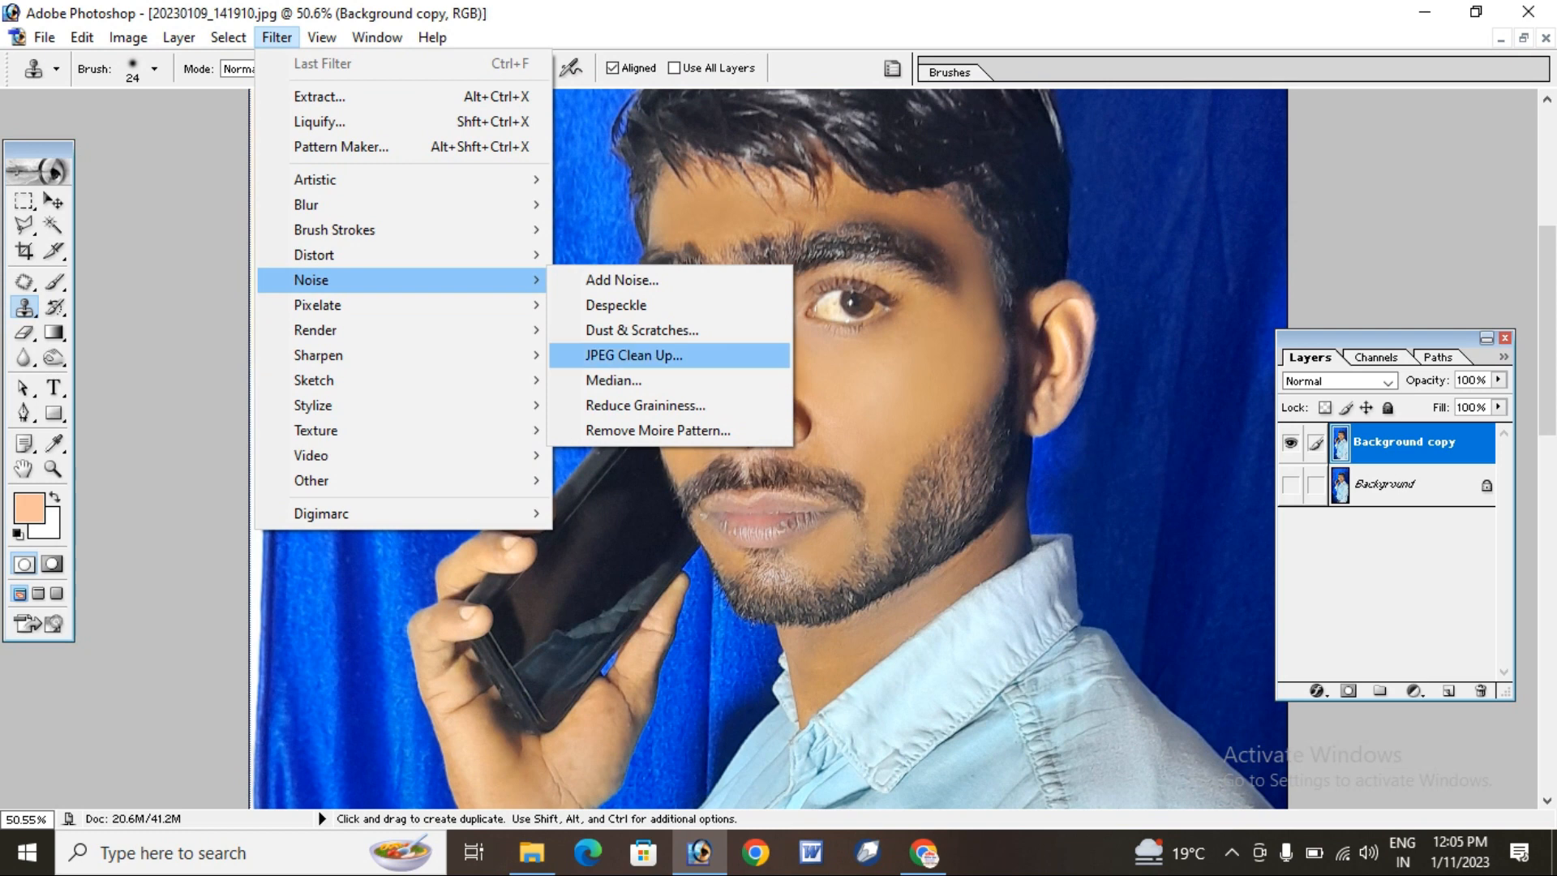
click(632, 355)
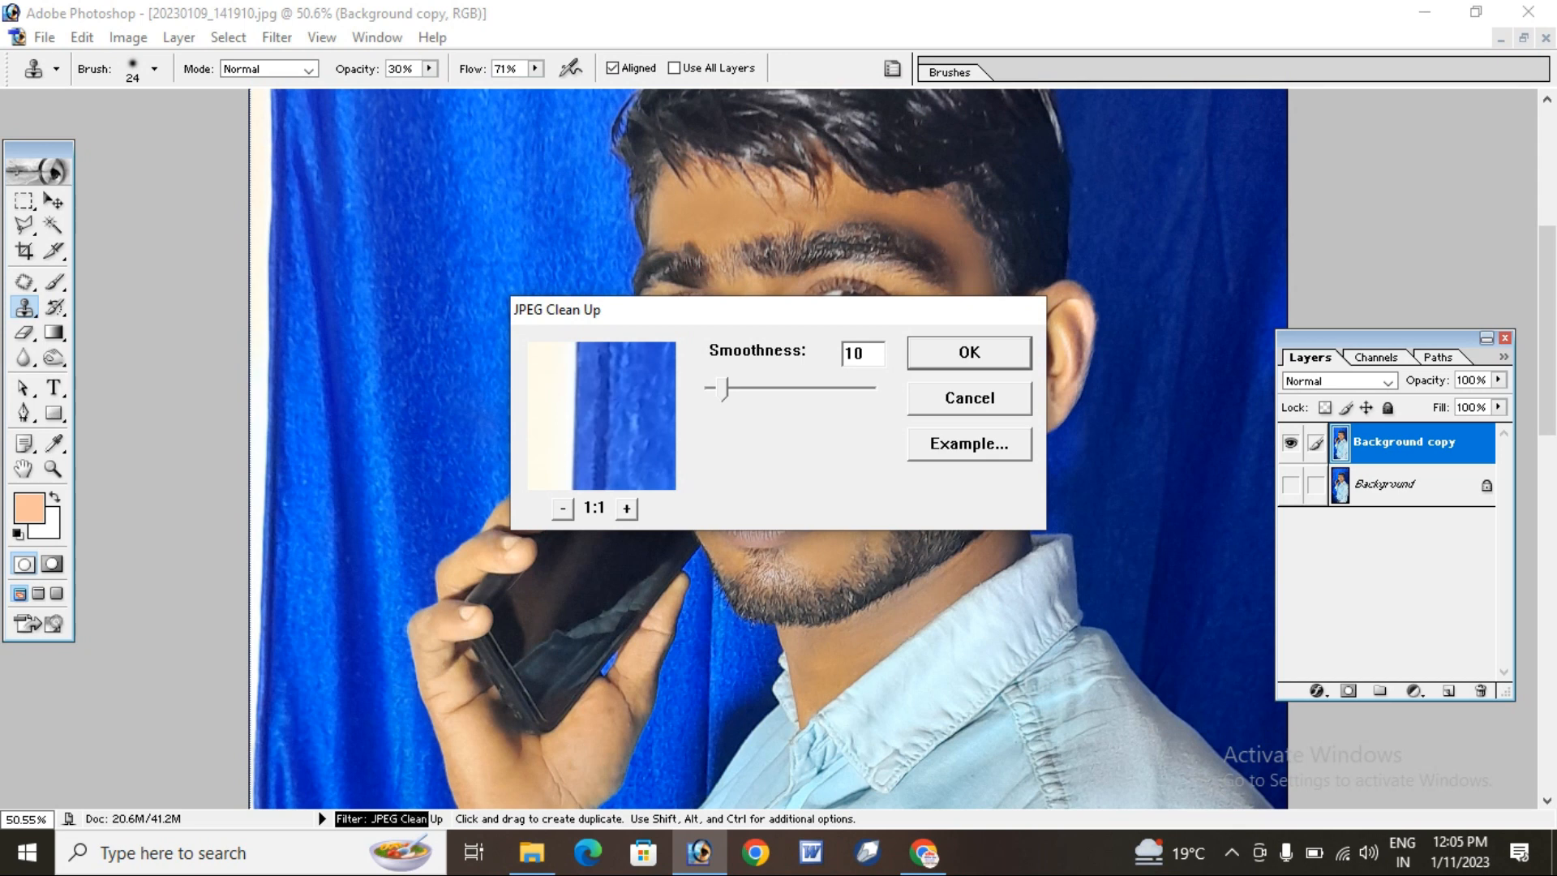
key(Return)
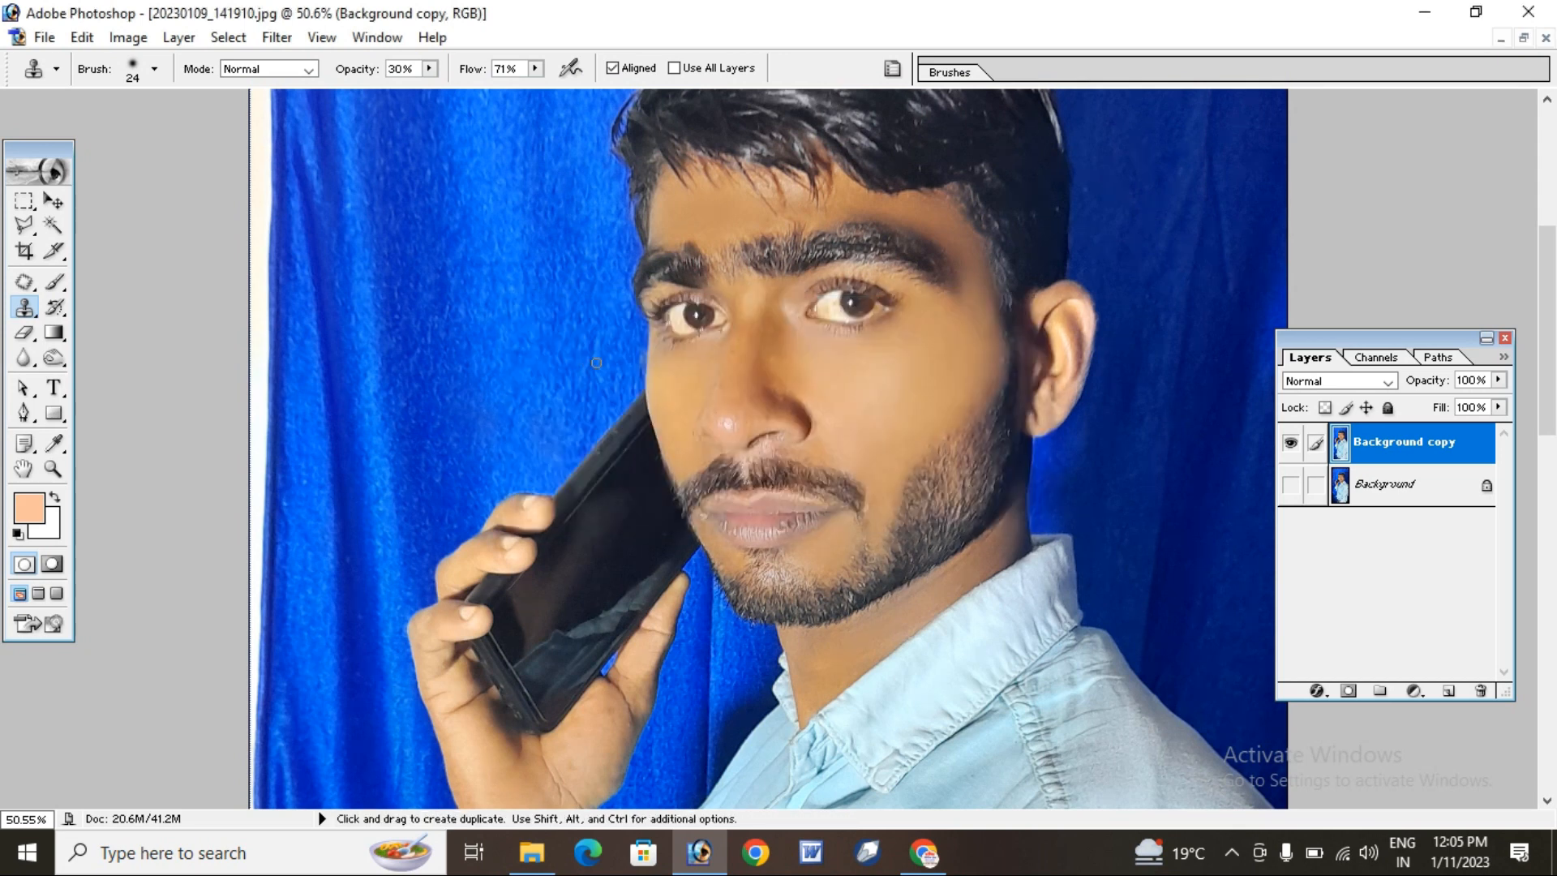
Switch to the Move tool and add a Selective Color adjustment layer above the retouched copy
key(alt)
click(54, 200)
scroll(769, 448, down, 1)
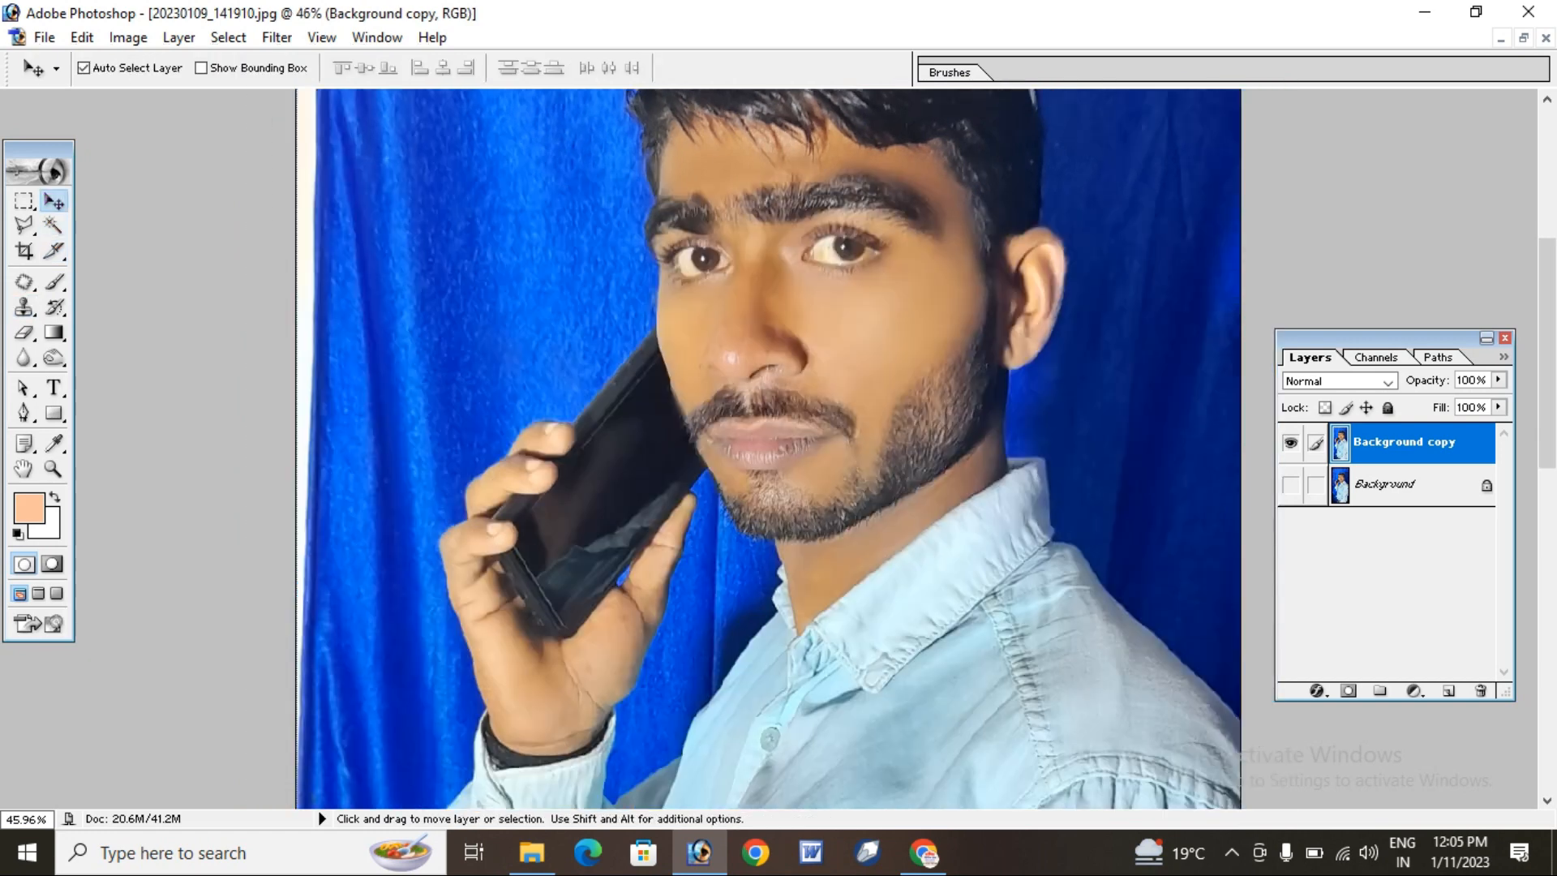
drag(769, 422, 769, 470)
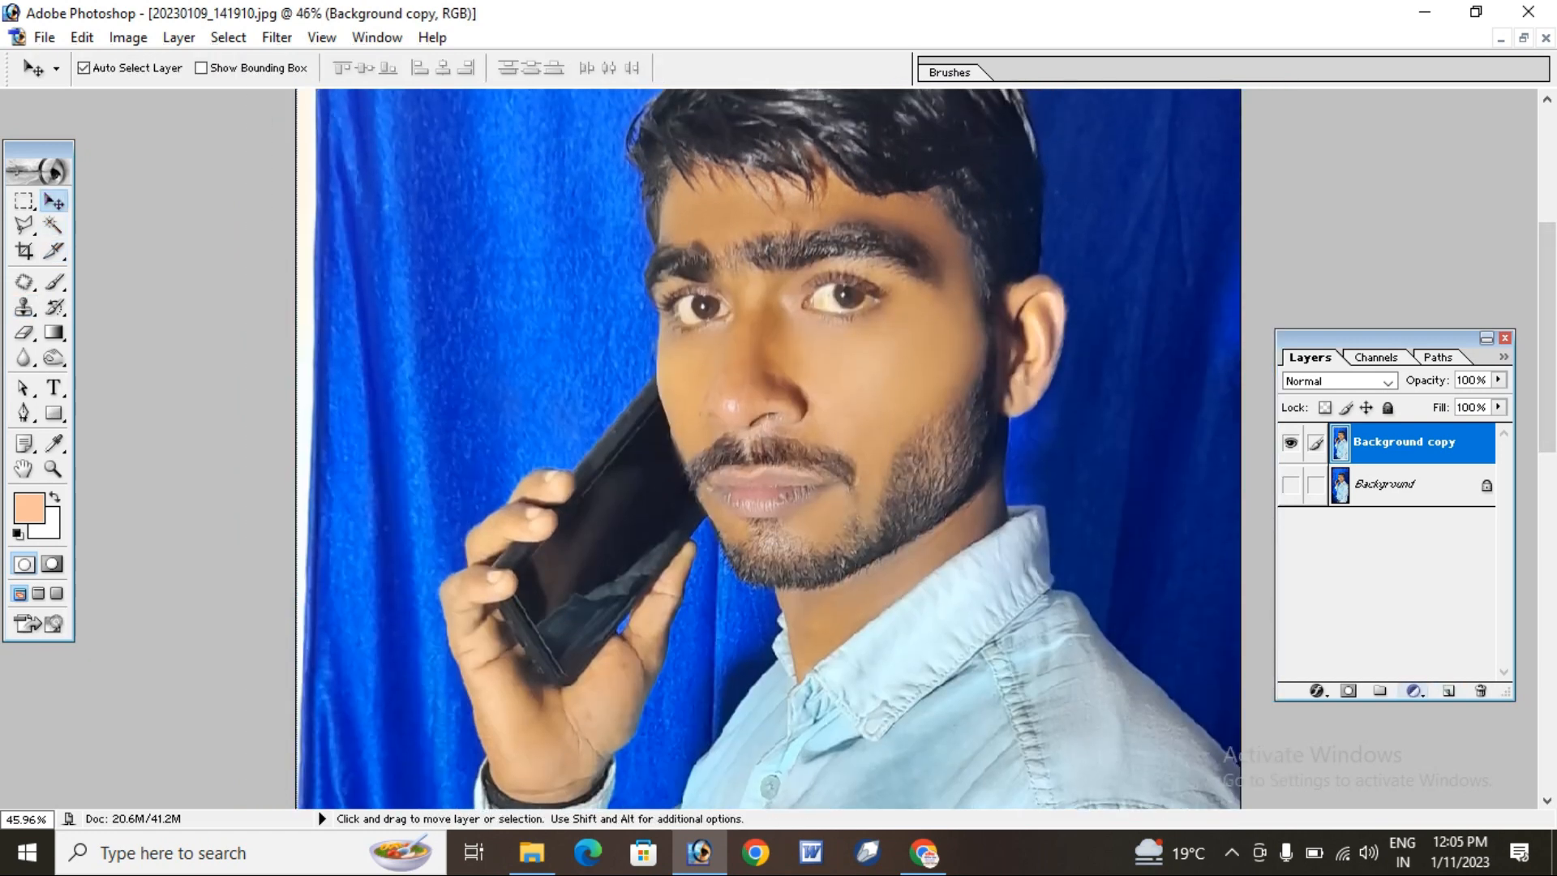
click(1414, 690)
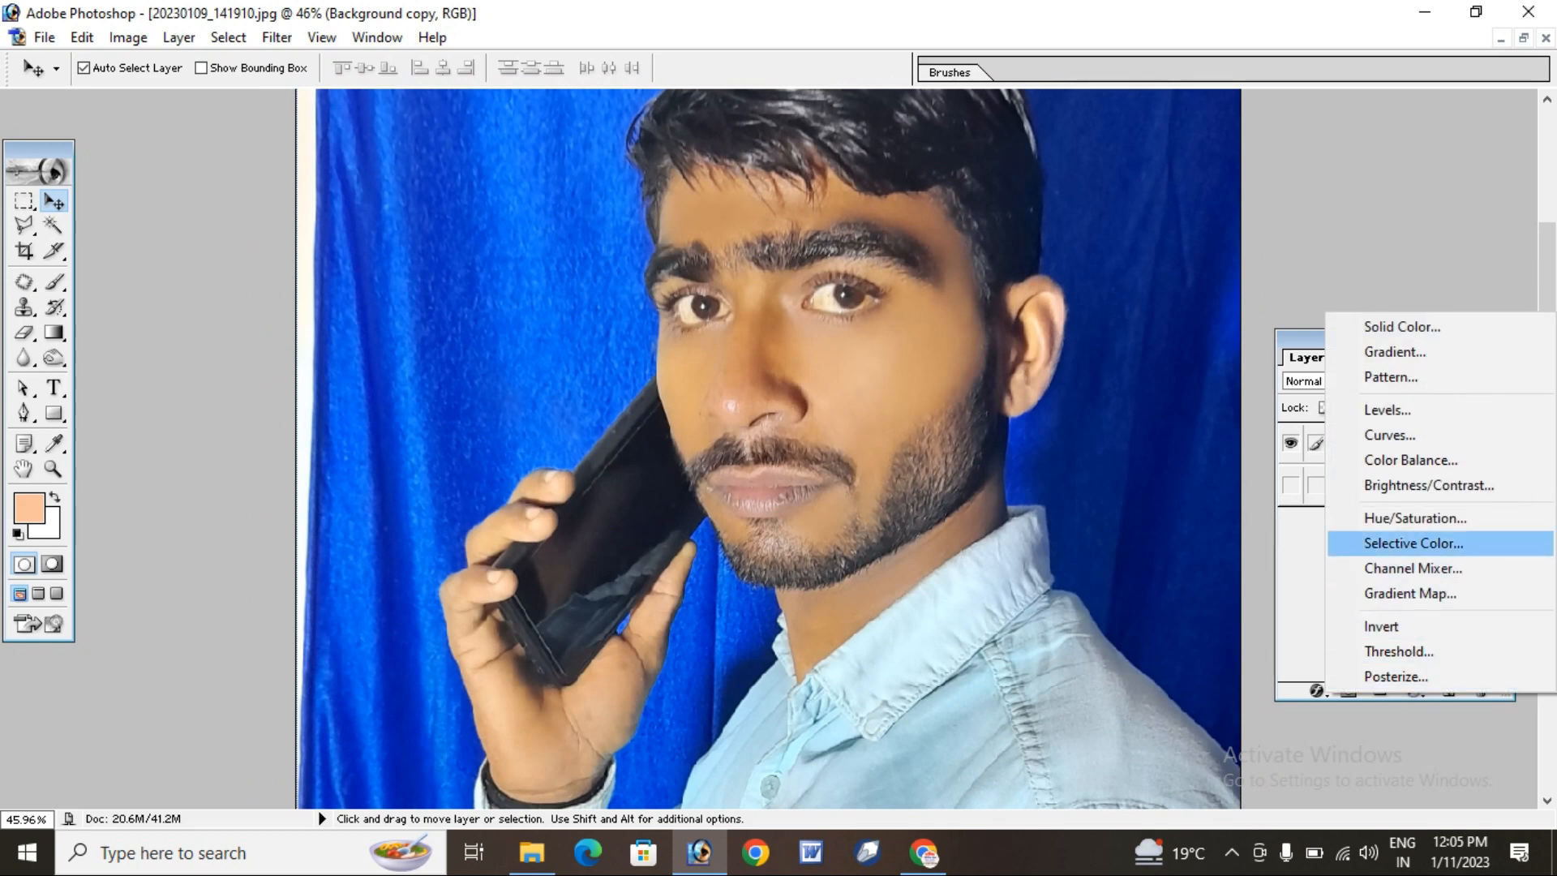
click(1414, 542)
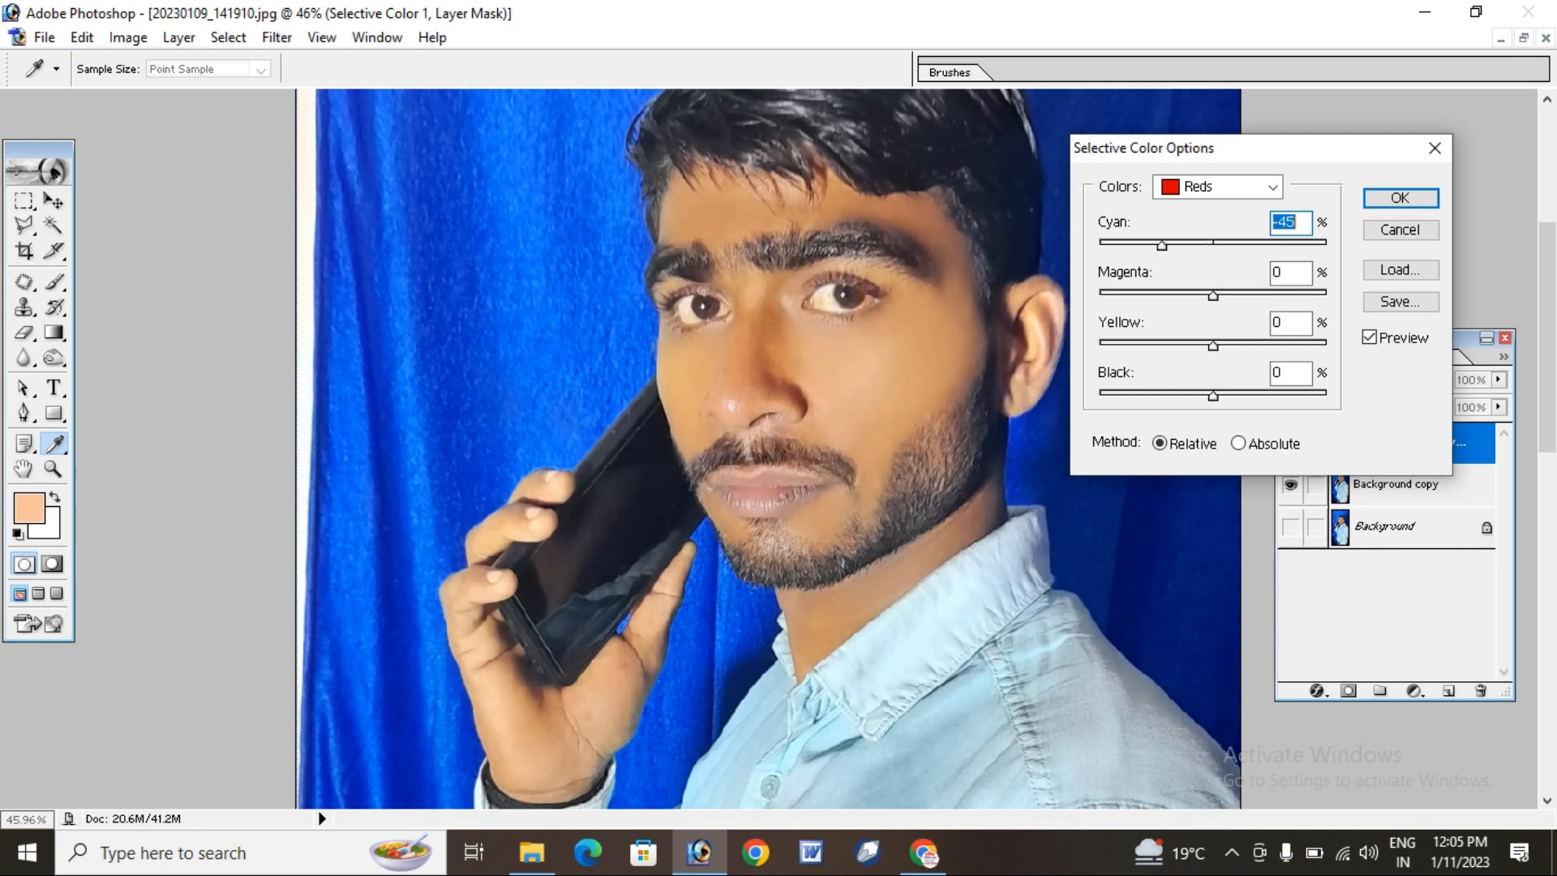
For the Reds in the selective color adjustment, set Cyan to -56% and Black to -3%
key(shift+Down)
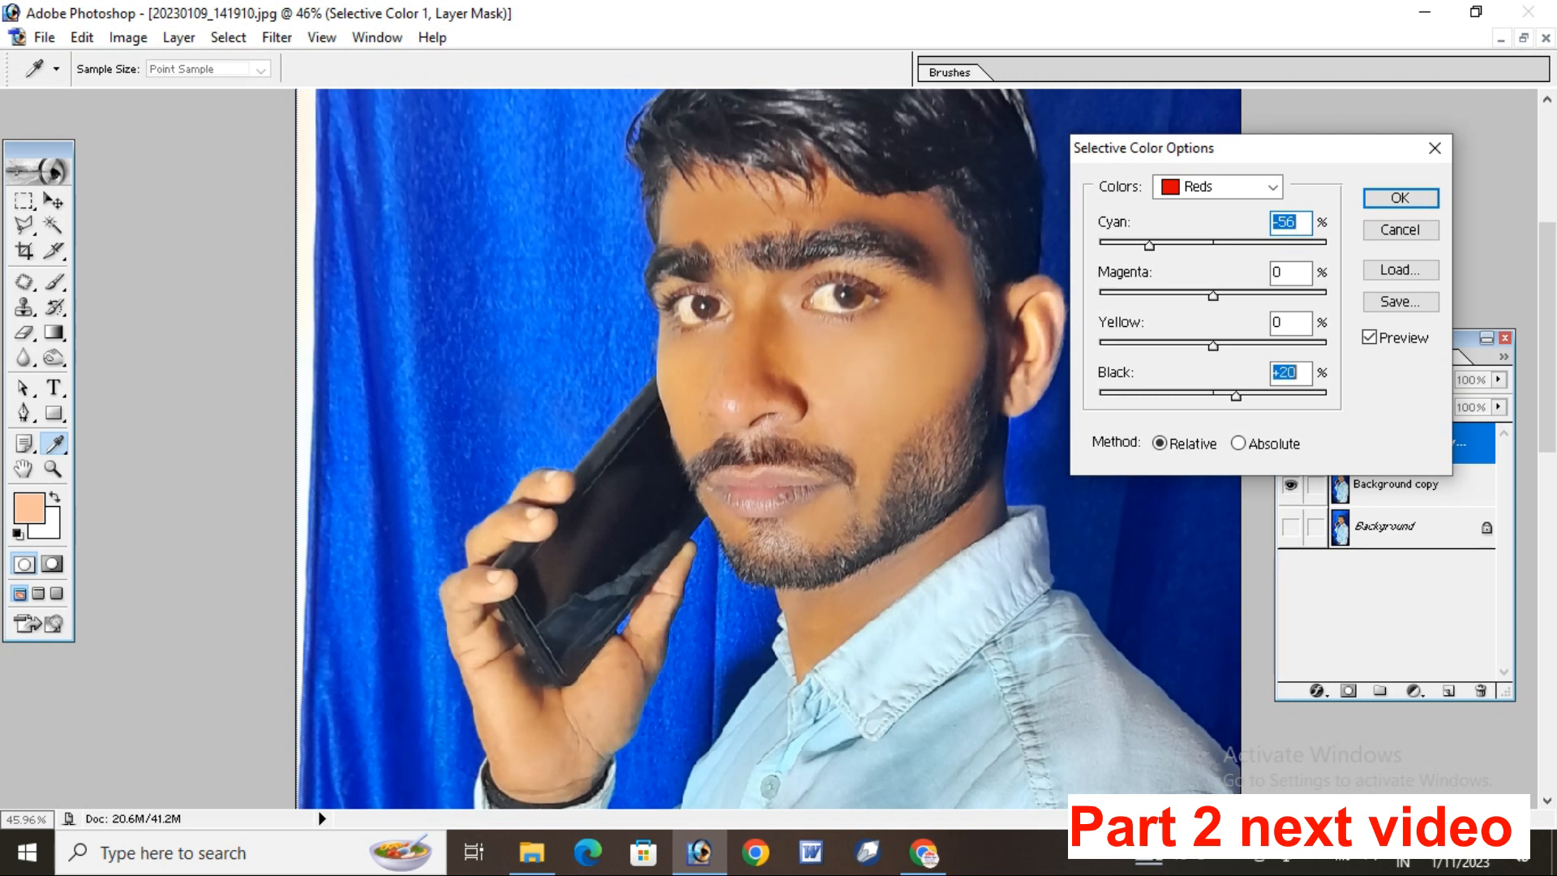
key(shift+Down)
key(shift+Down)
key(shift+Down)
key(shift+Down)
key(shift+Down)
key(shift+Down)
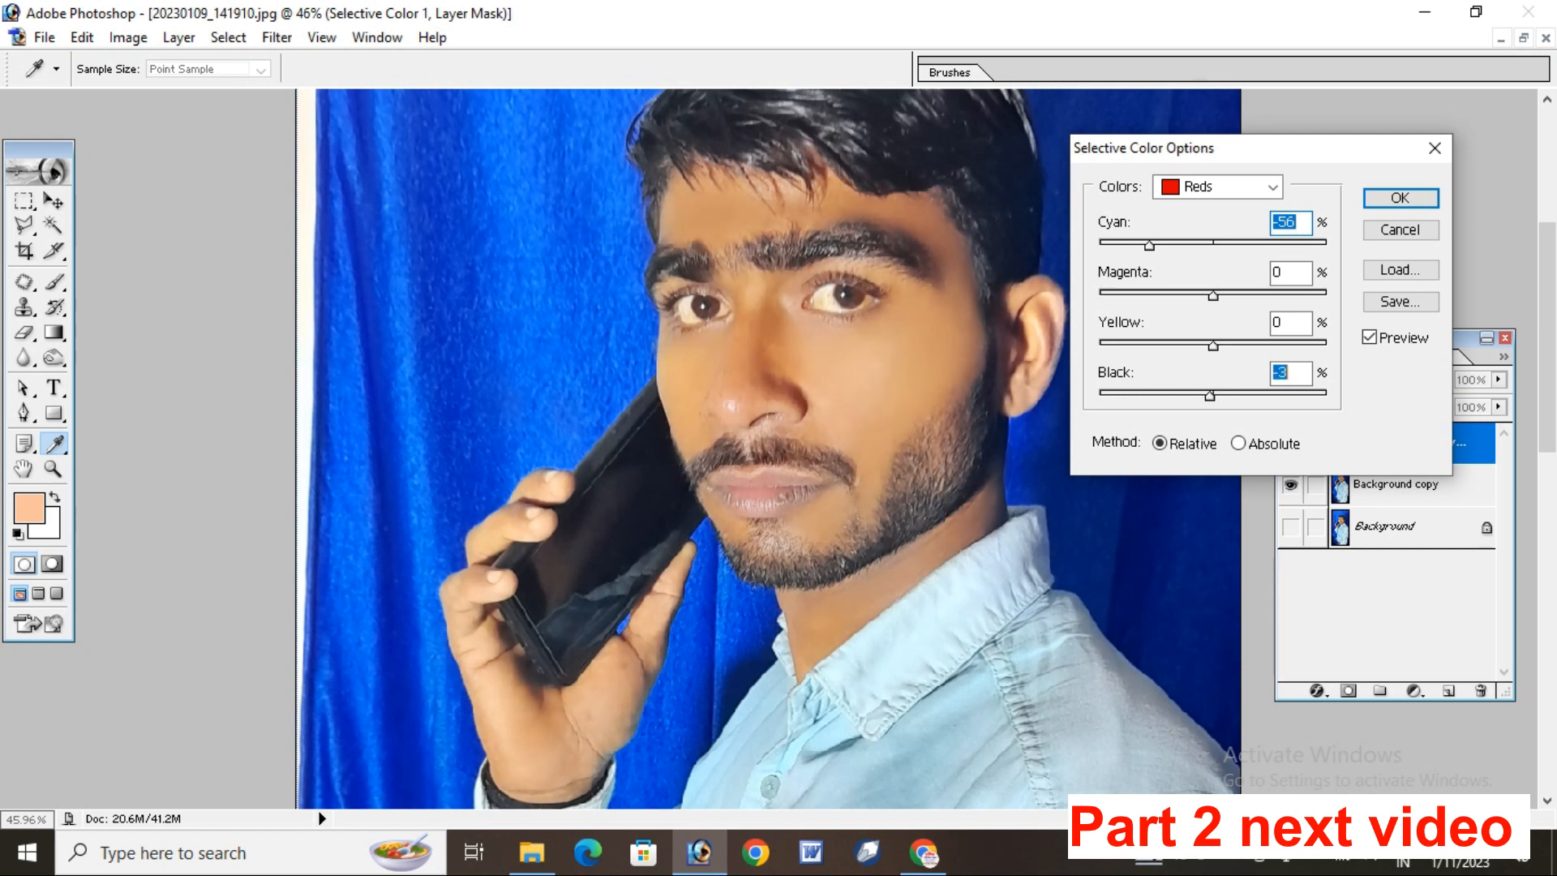